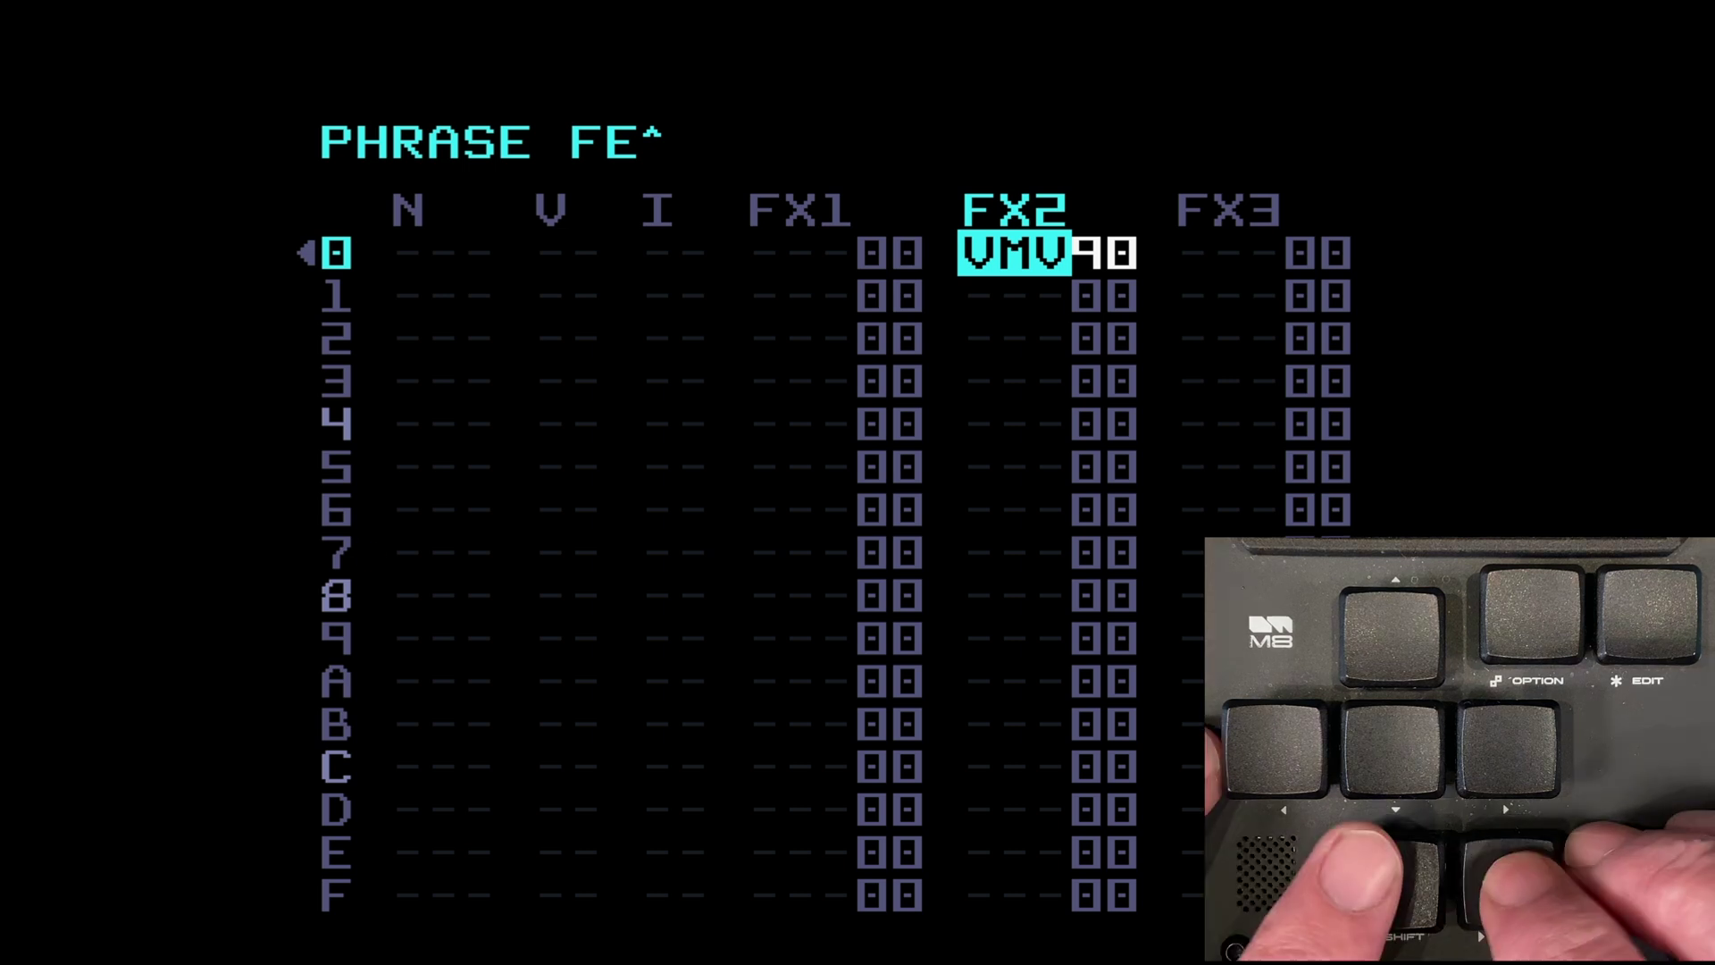
Step: Raise phrase FE's mix-volume amount to D0 and play the phrase to hear it
key(shift+space)
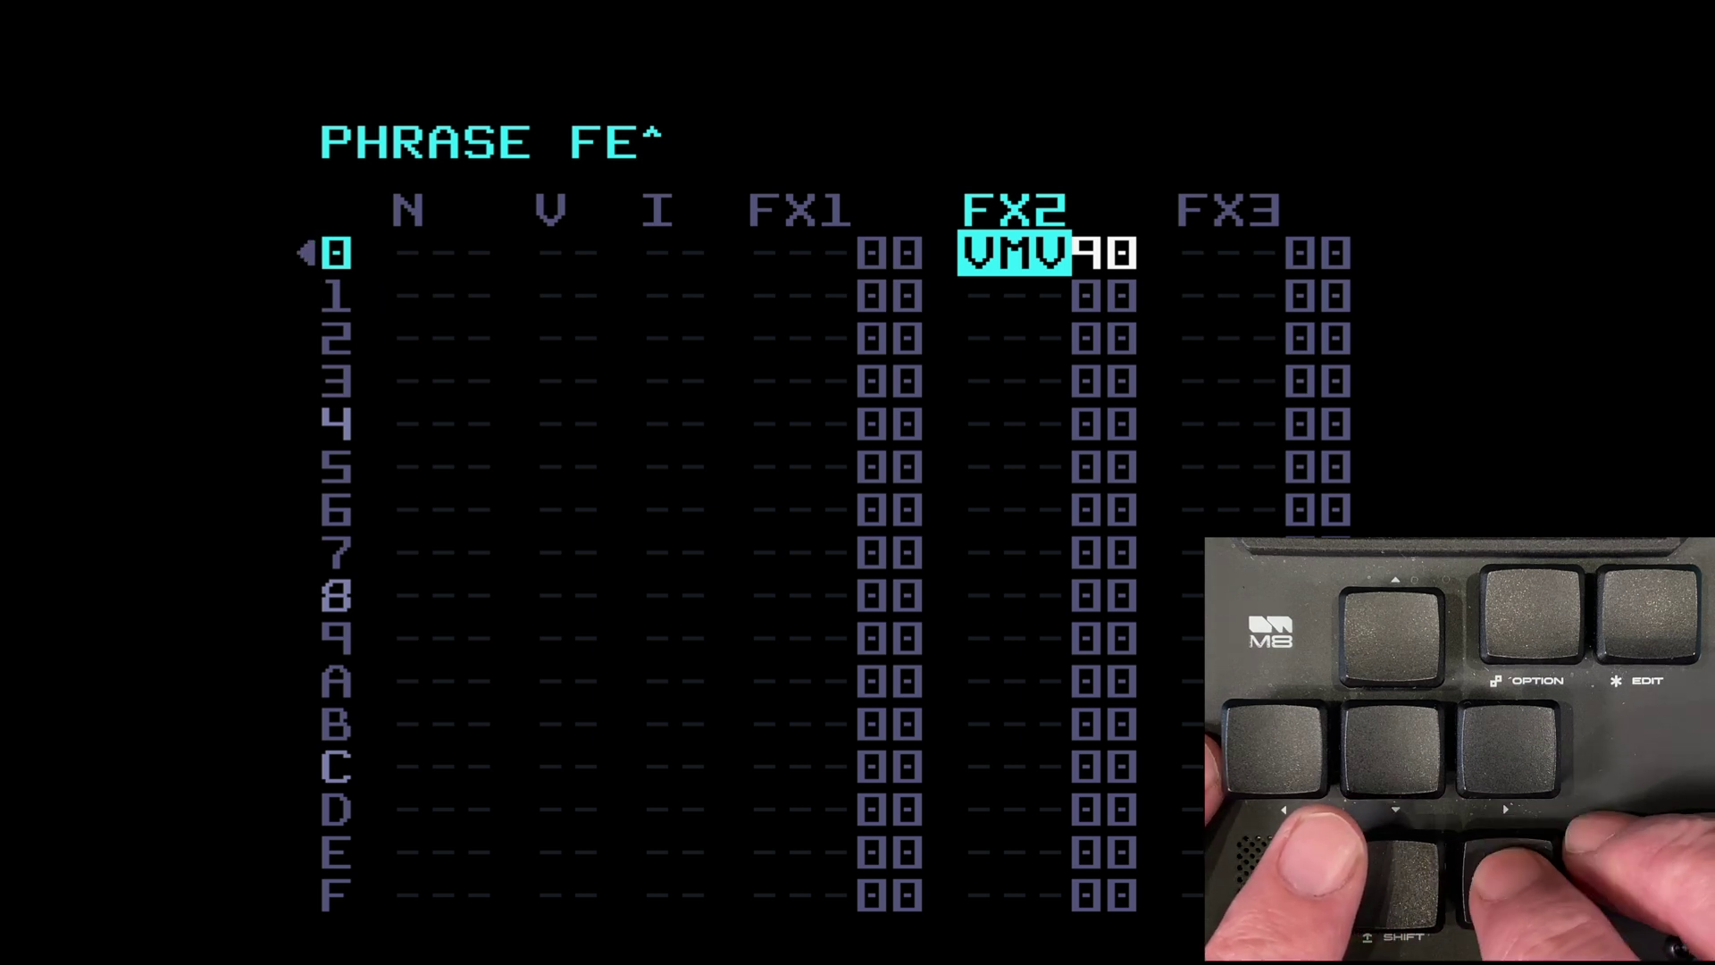
key(Right)
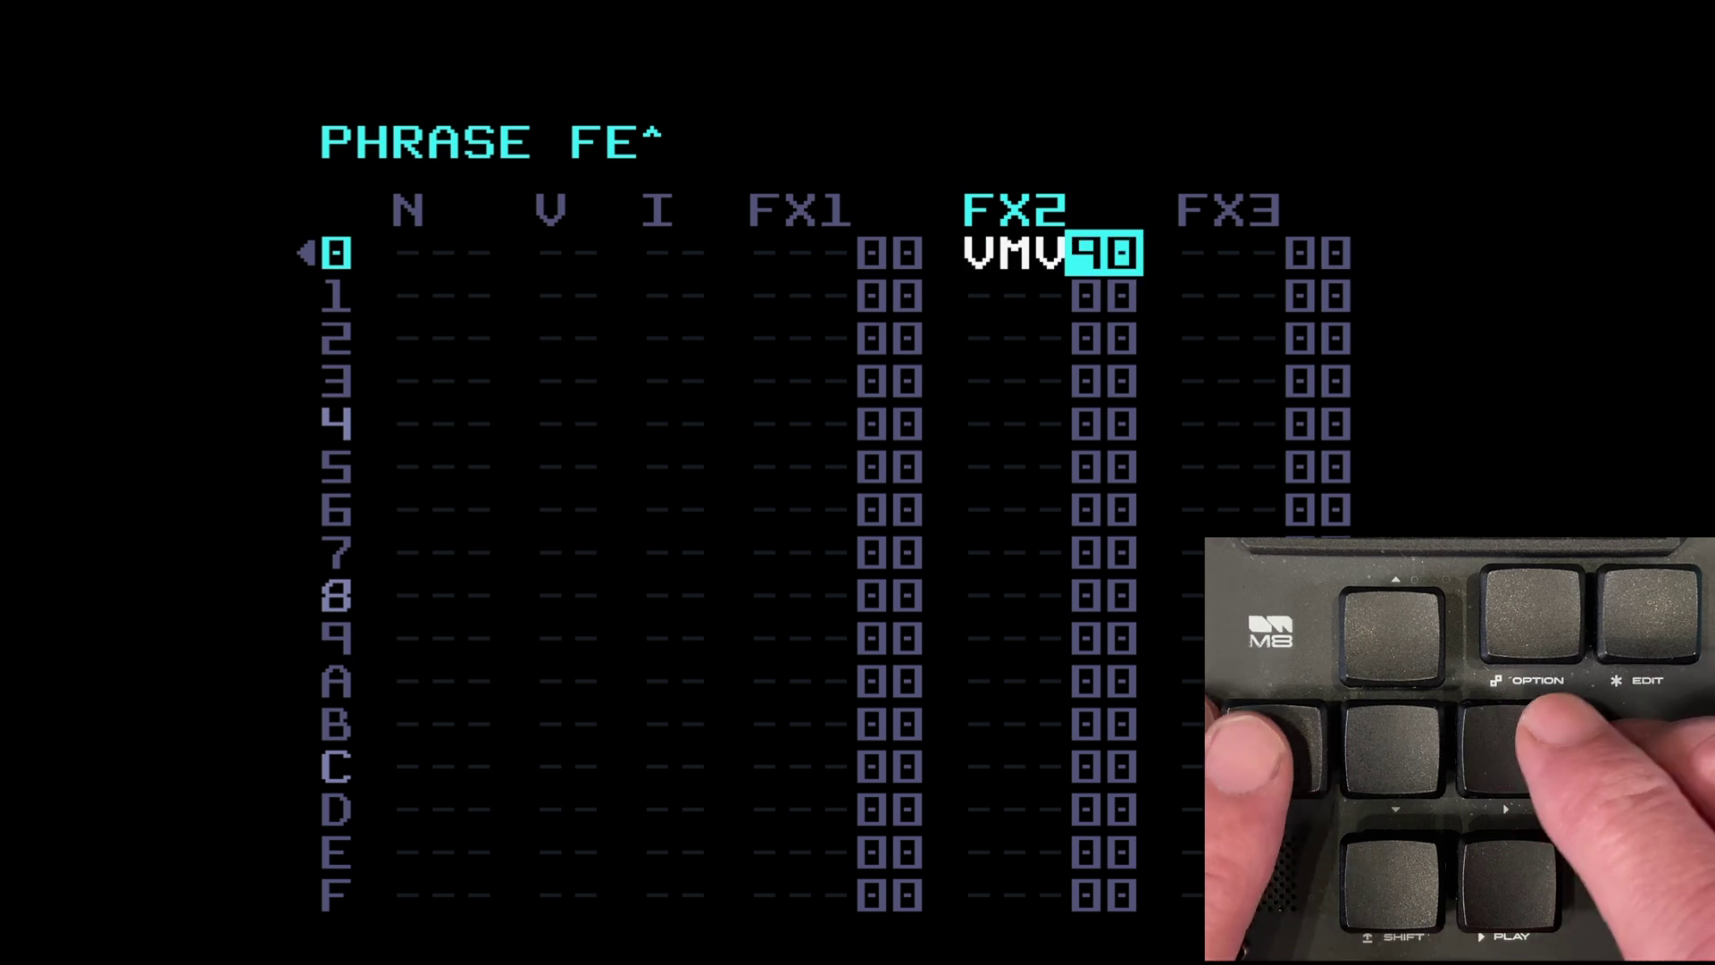
key(Left)
key(Right)
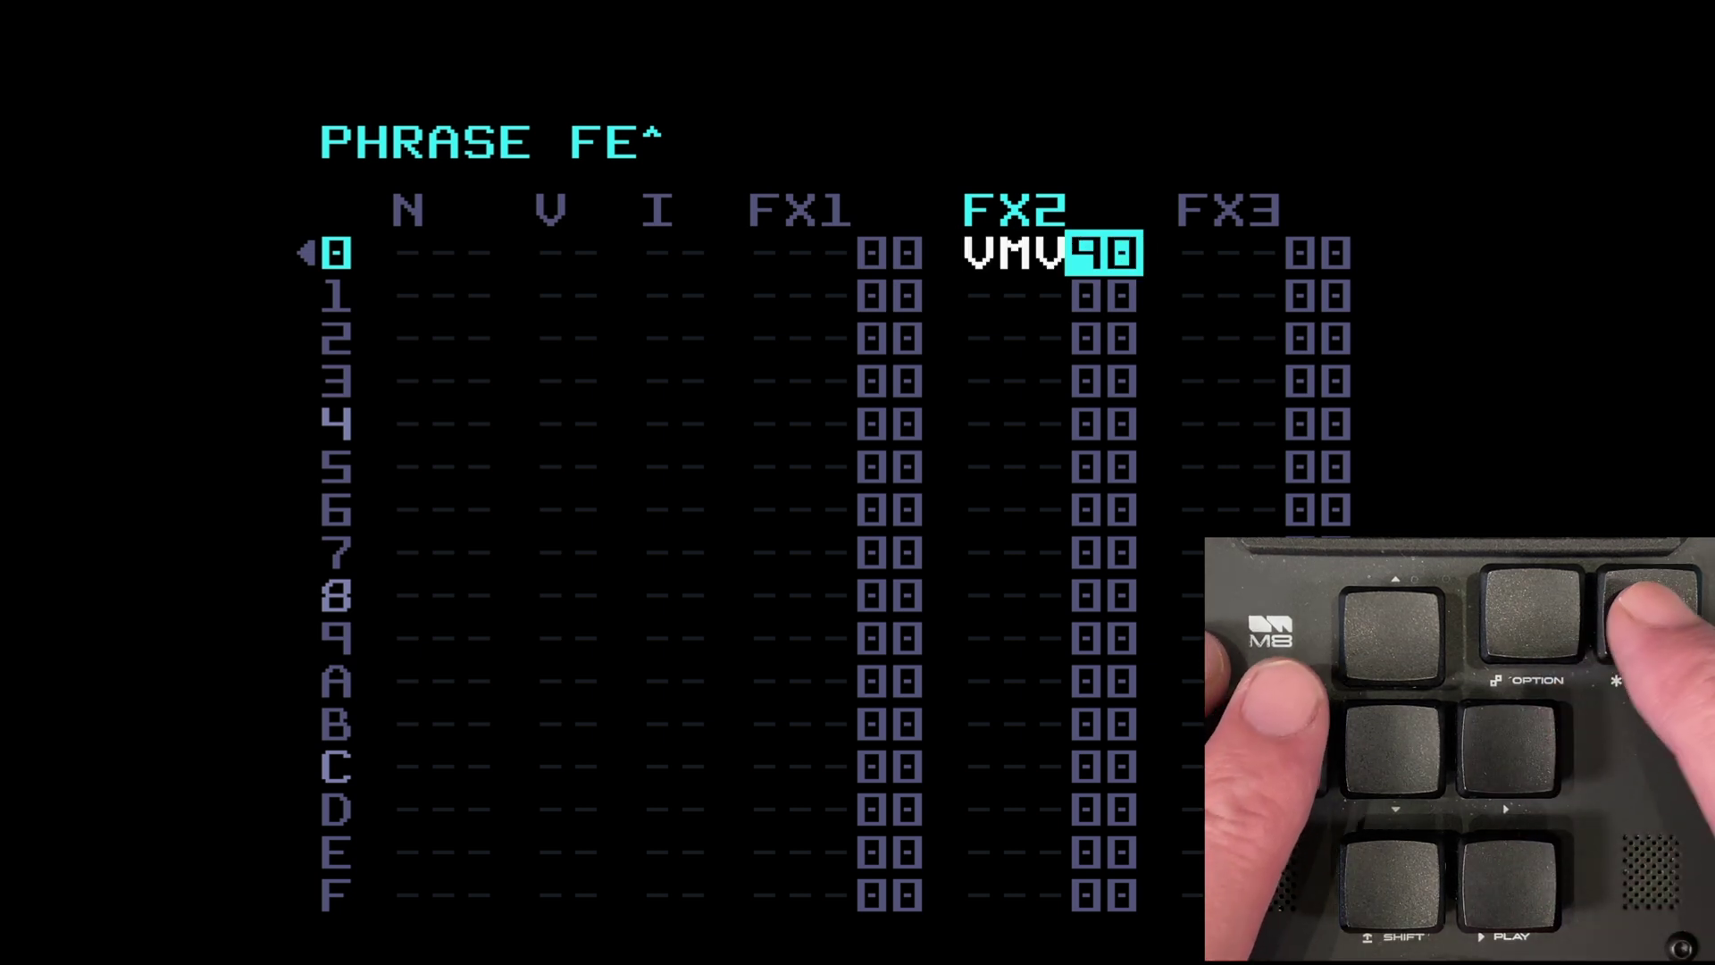
key(Up)
key(Up)
key(Up)
key(Up)
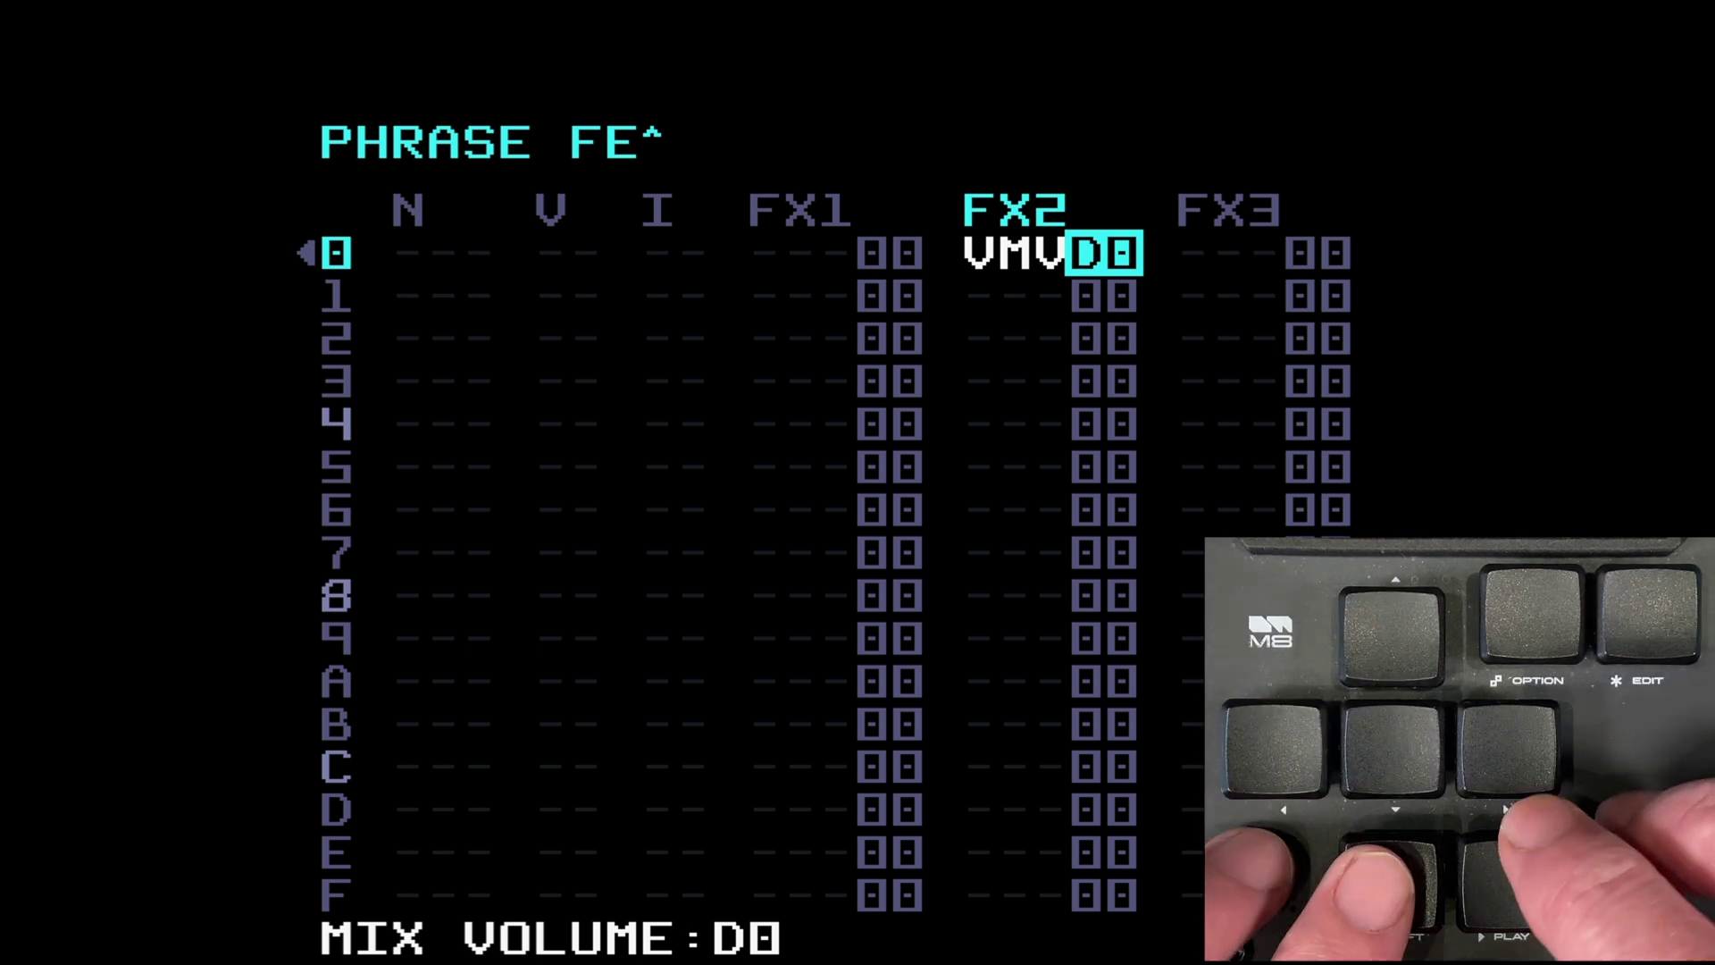
key(space)
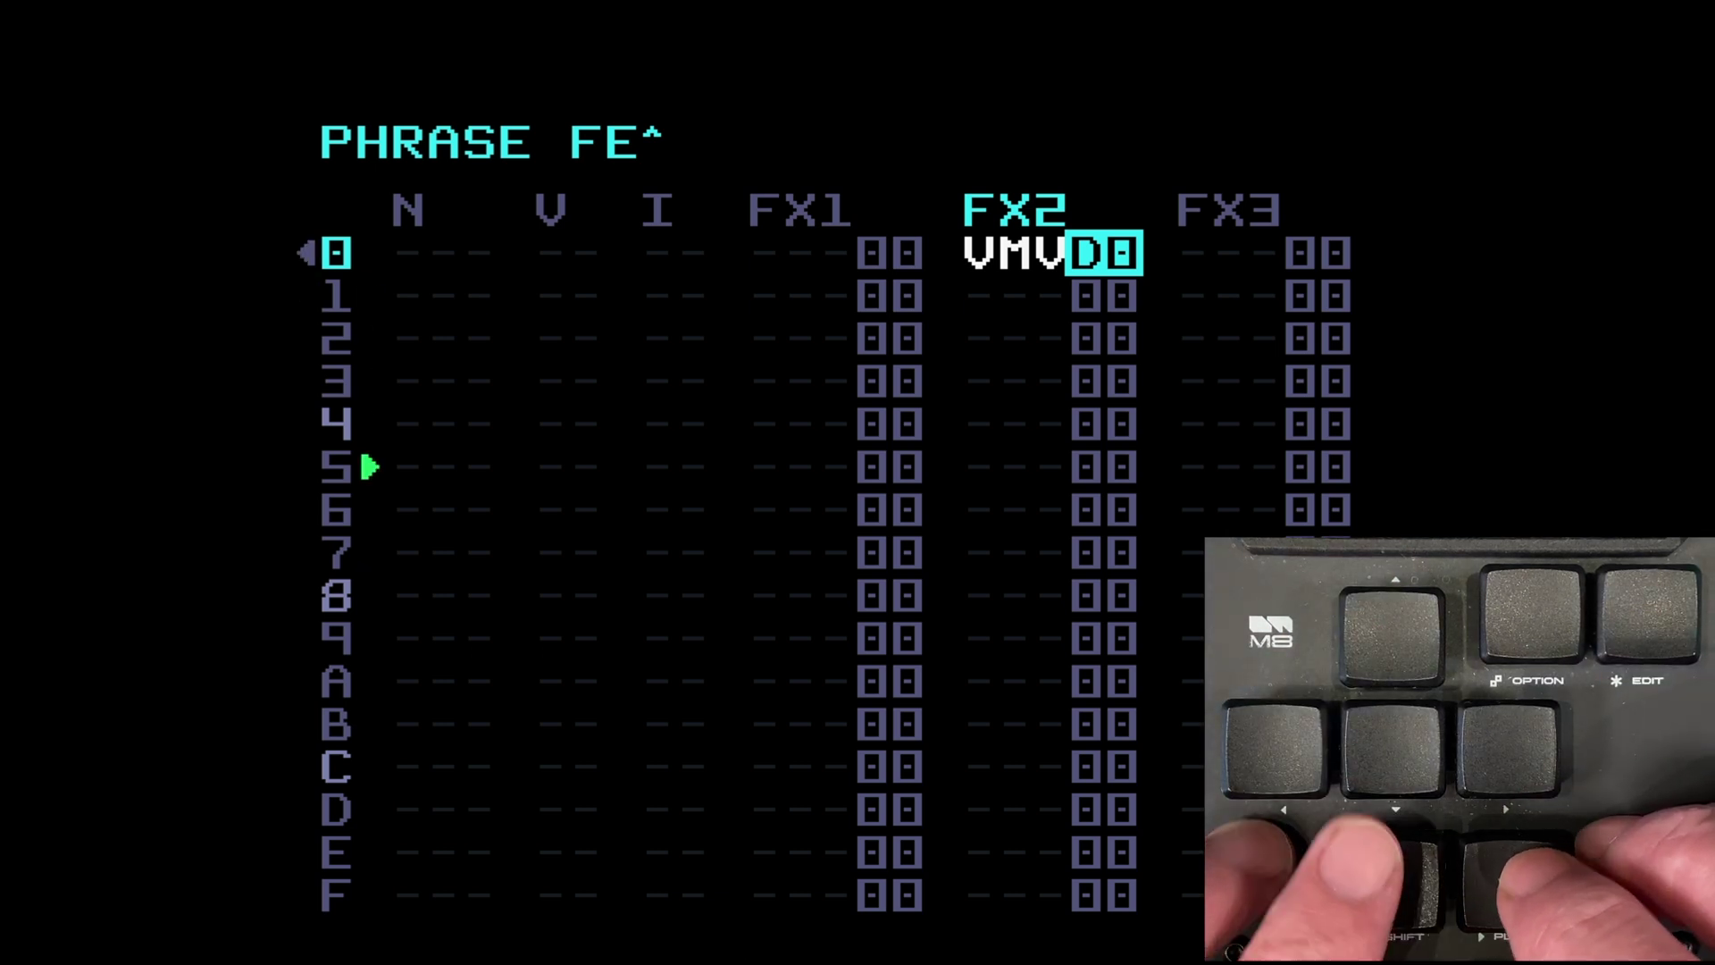
Step: Add a VMV A0 mix-volume command on row 7 and audition phrase FE
key(space)
key(Down)
key(Down)
key(Down)
key(Down)
key(Down)
key(Down)
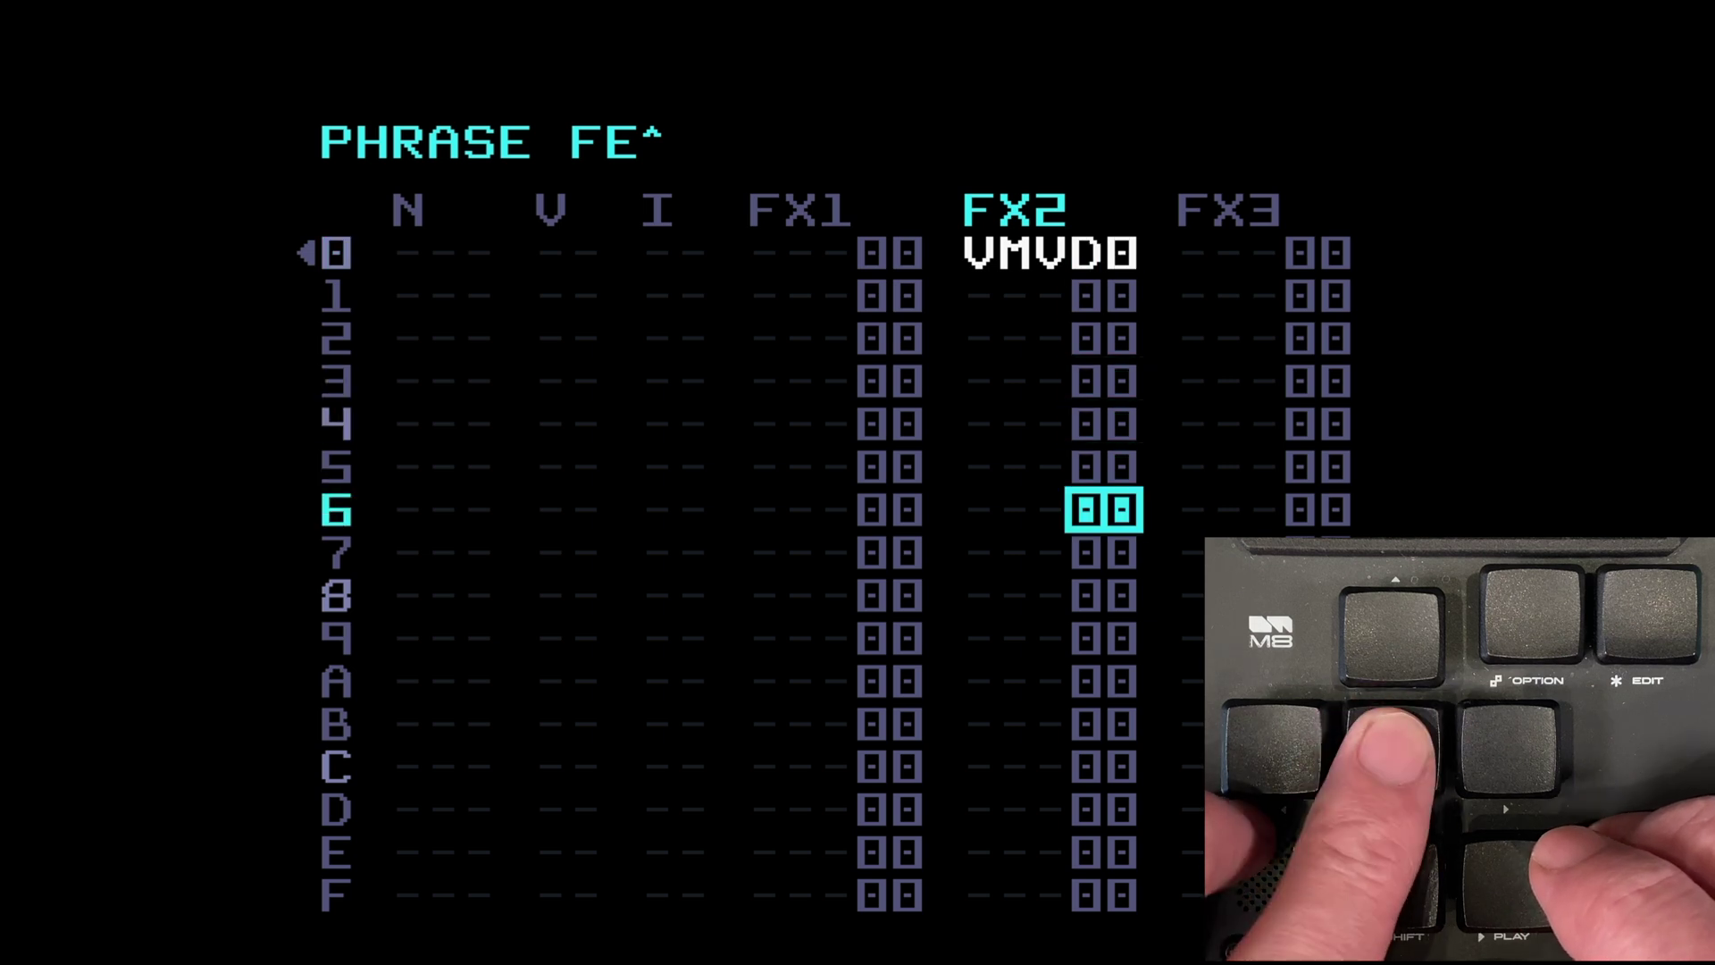
key(Down)
key(x)
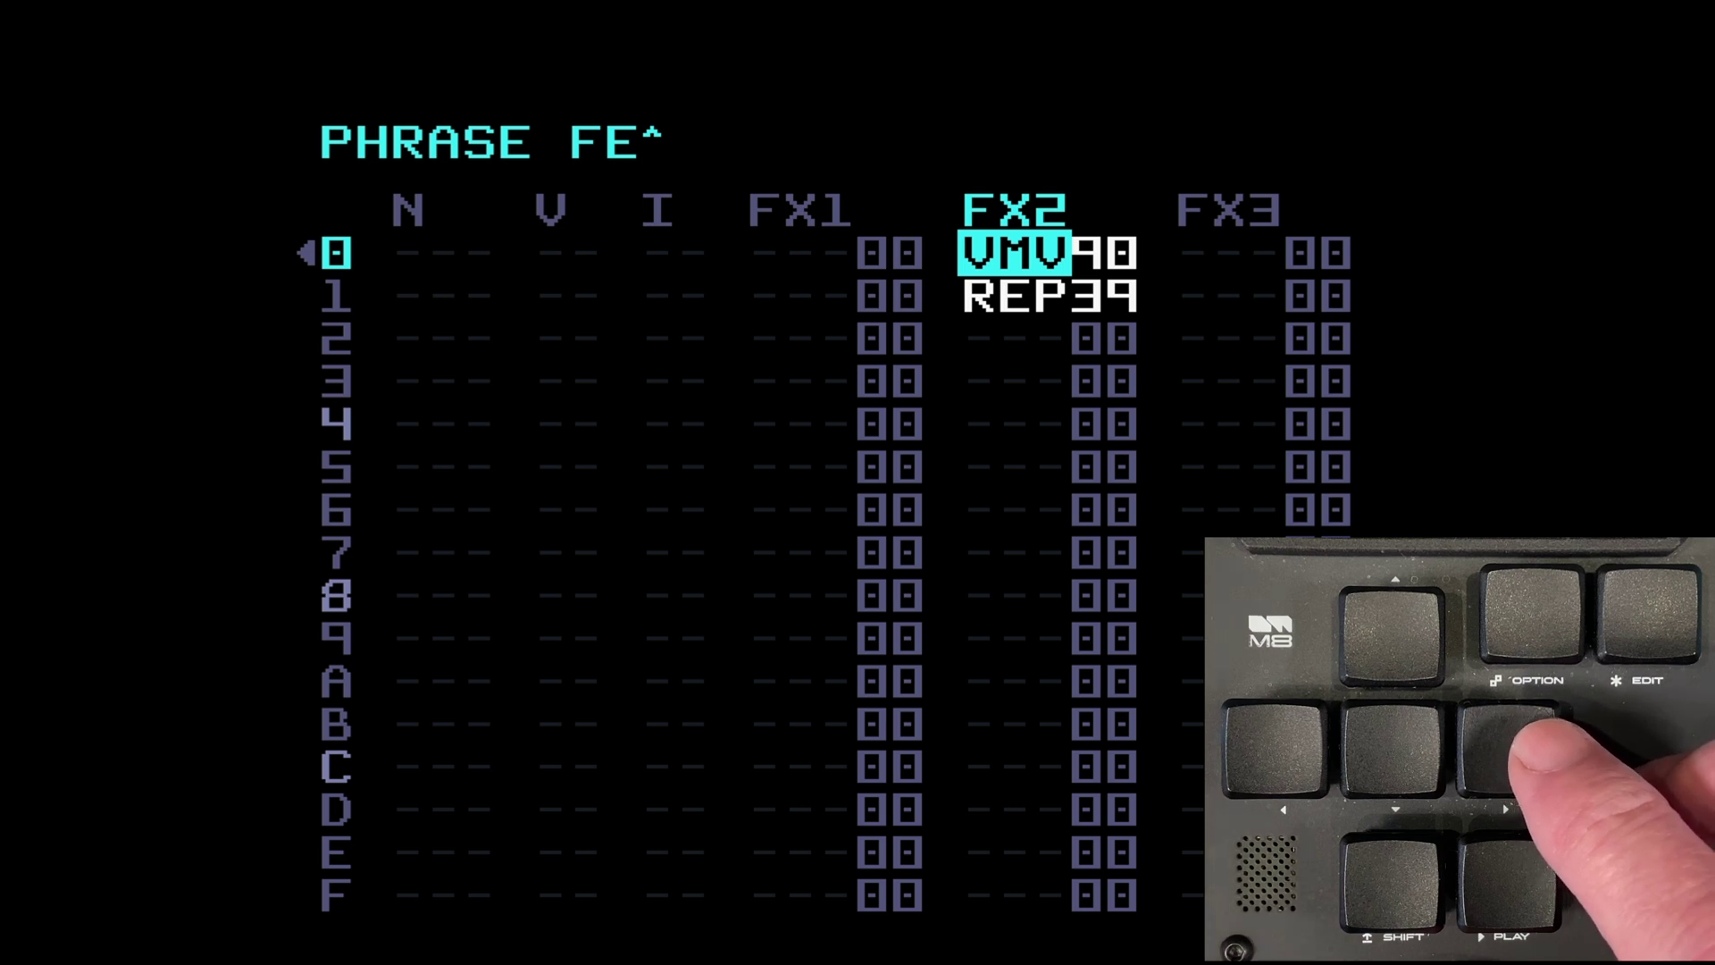
key(shift+space)
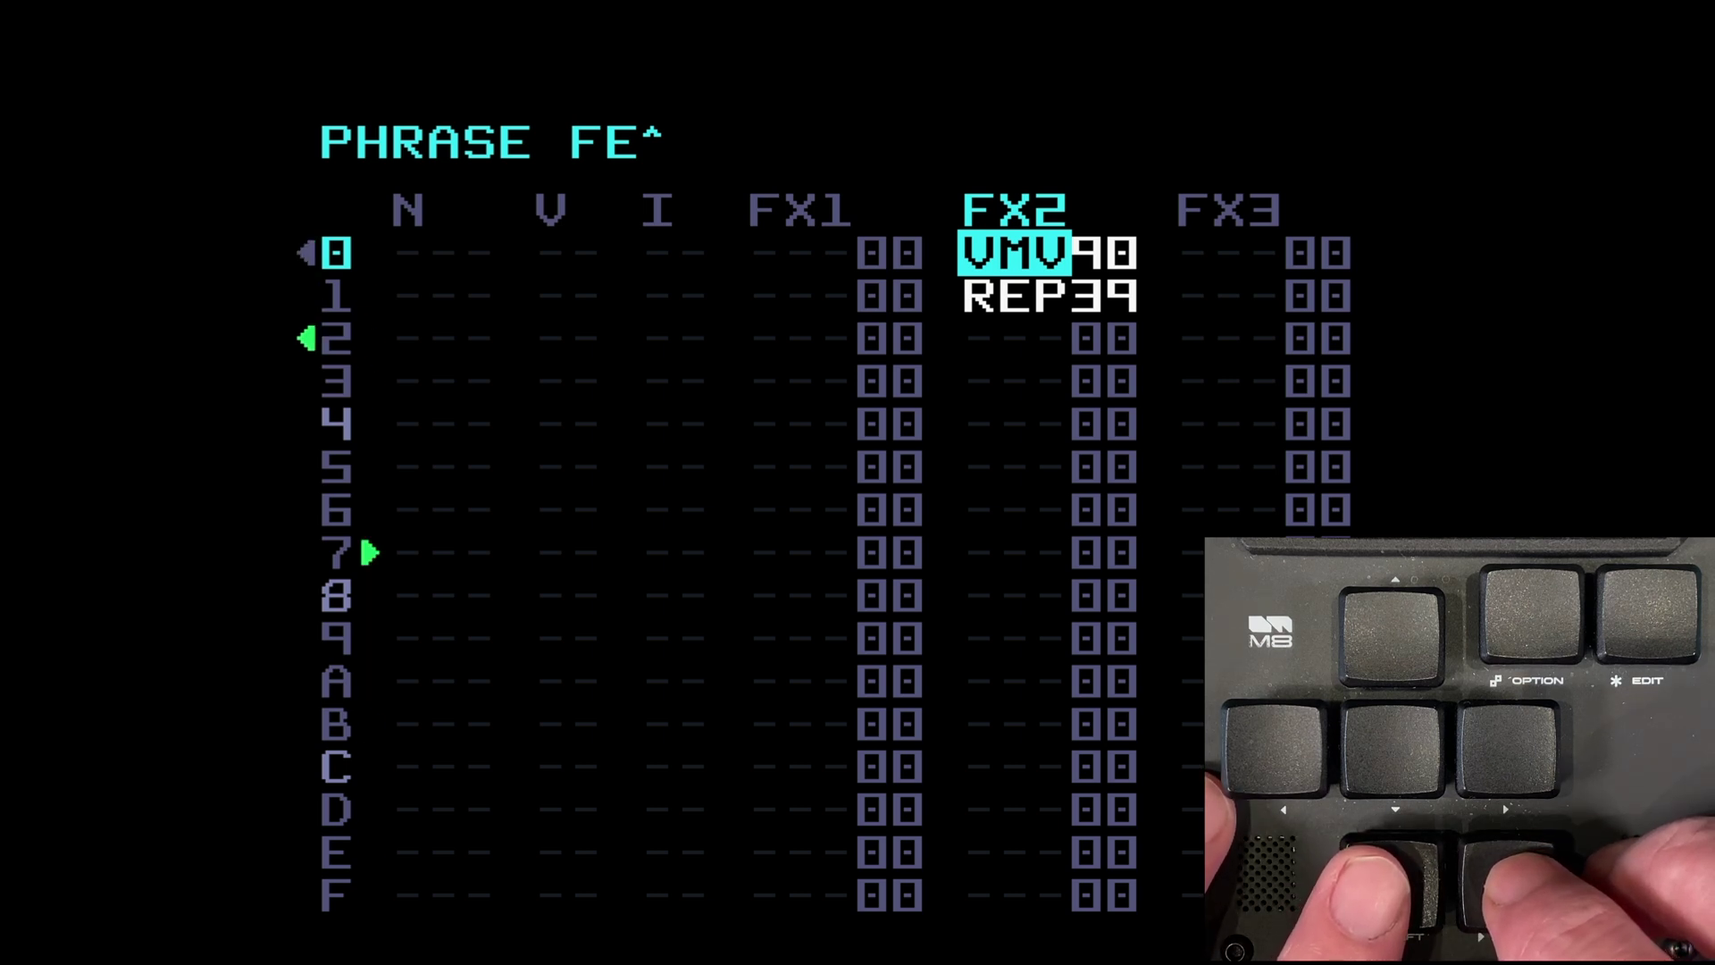
key(shift+space)
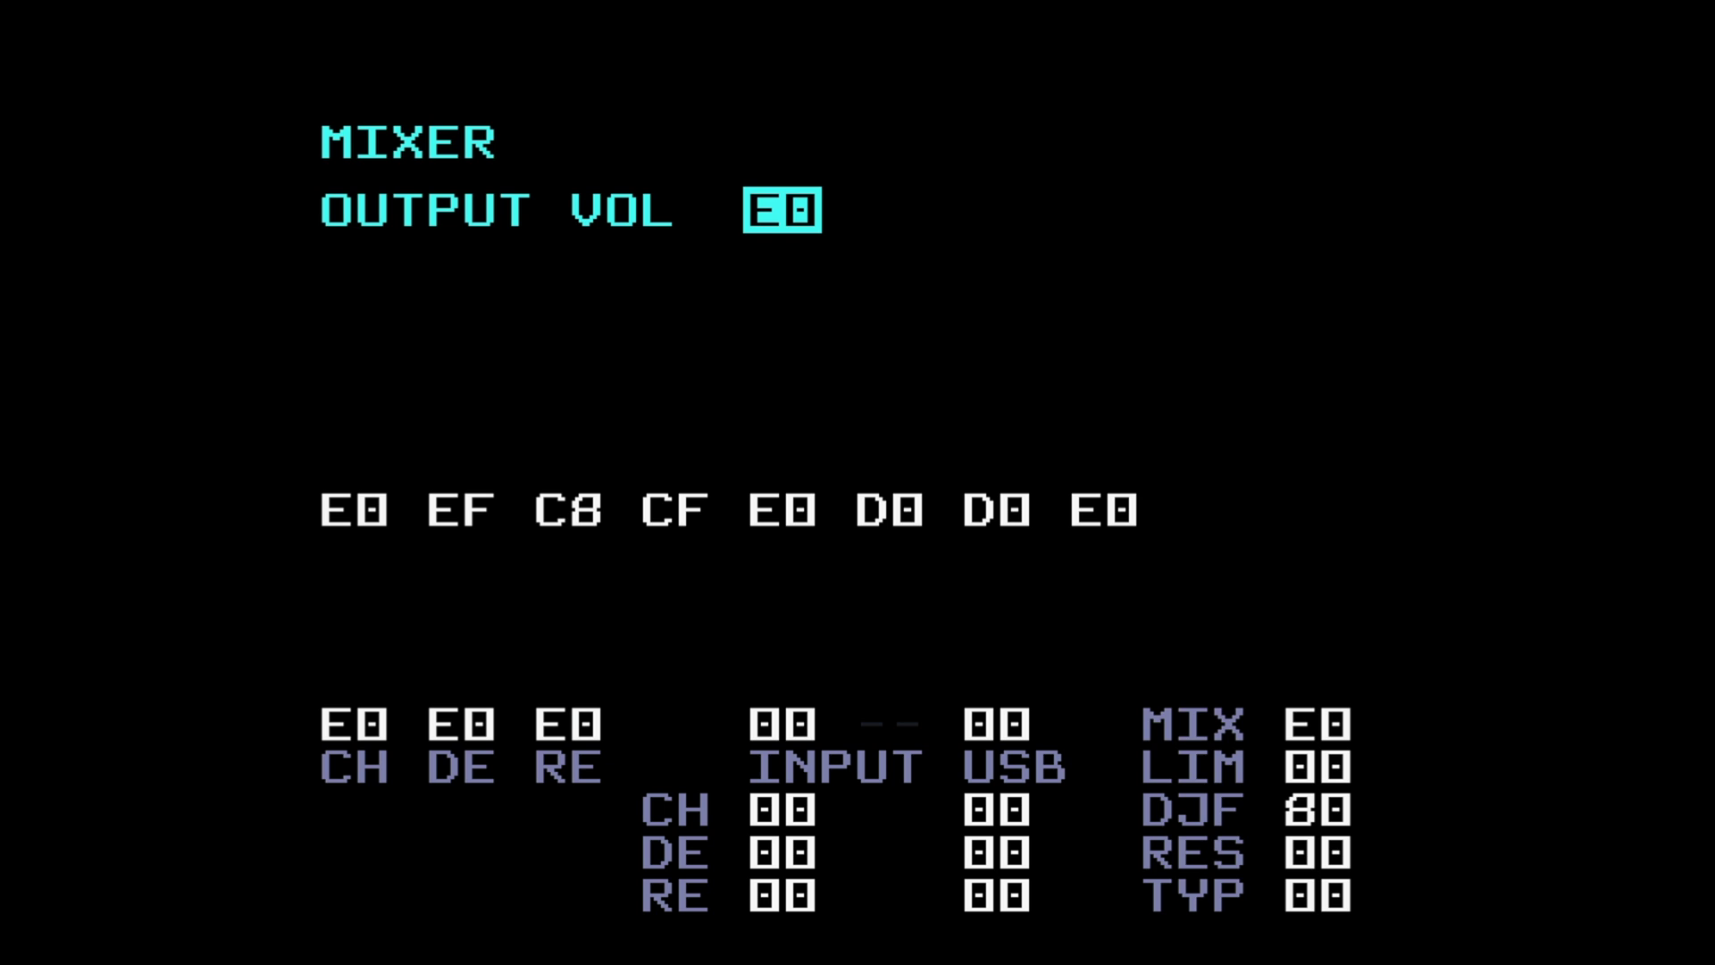
Step: Start playback from the Mixer view to watch the output levels
key(space)
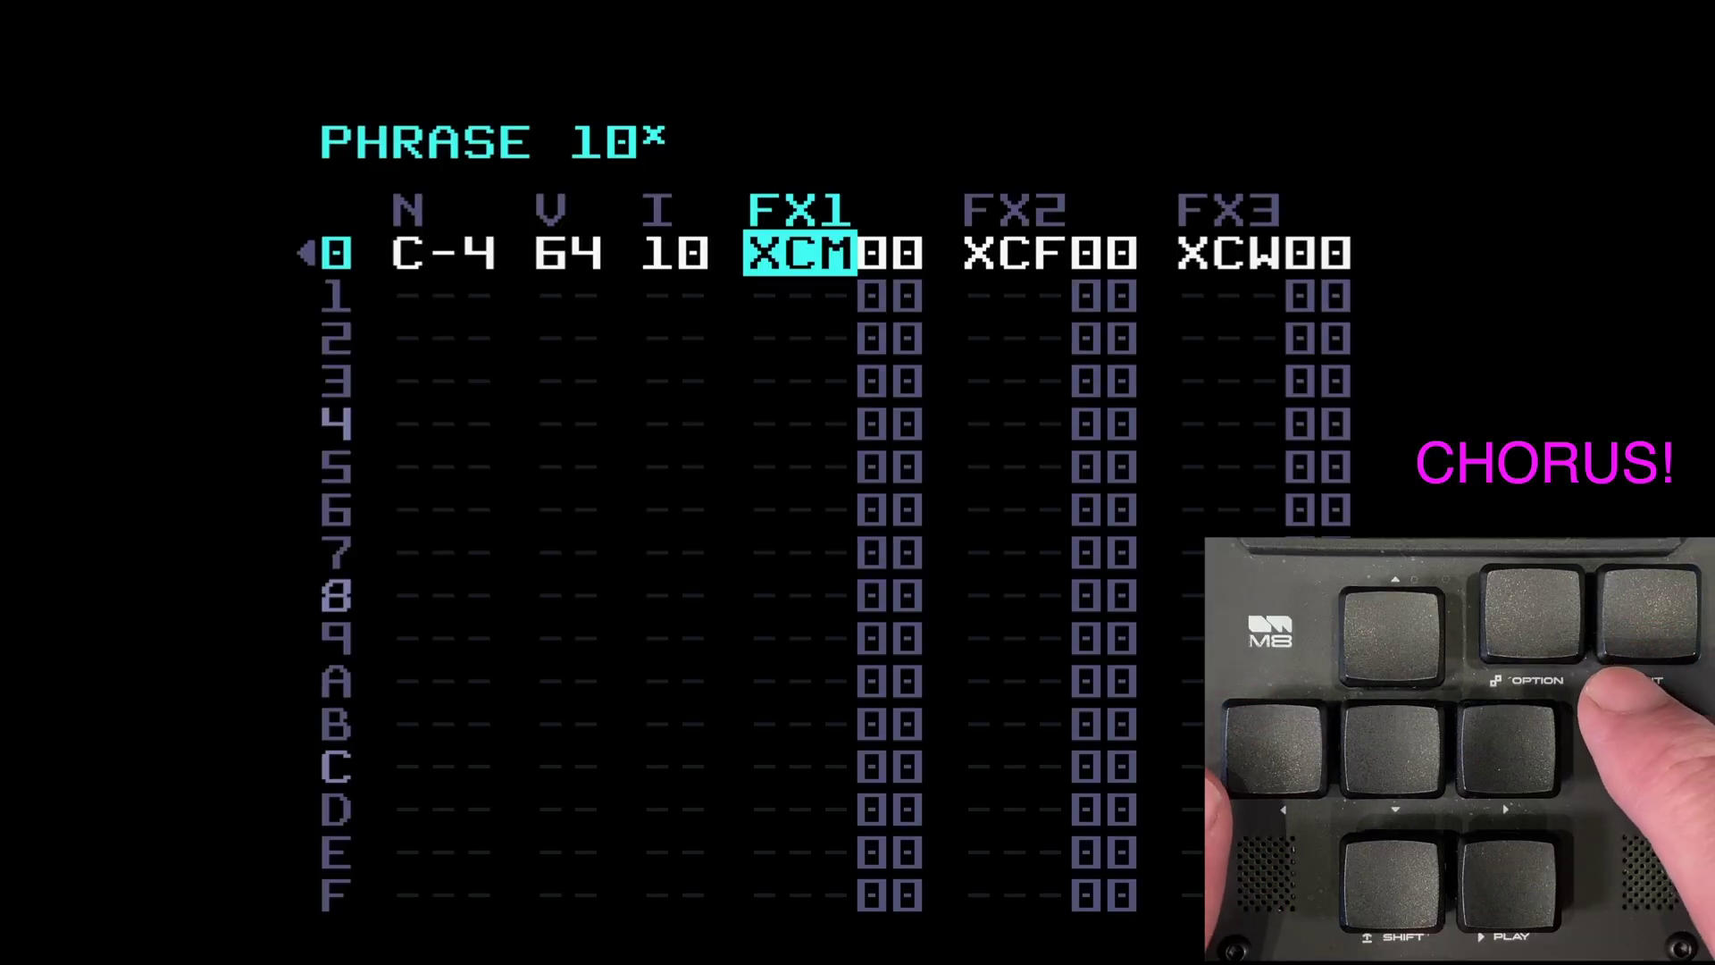
Step: Check the XCM, XCF and XCW commands, confirm instrument 10's CHO send at FF, and play phrase 10
key(Right)
key(Right)
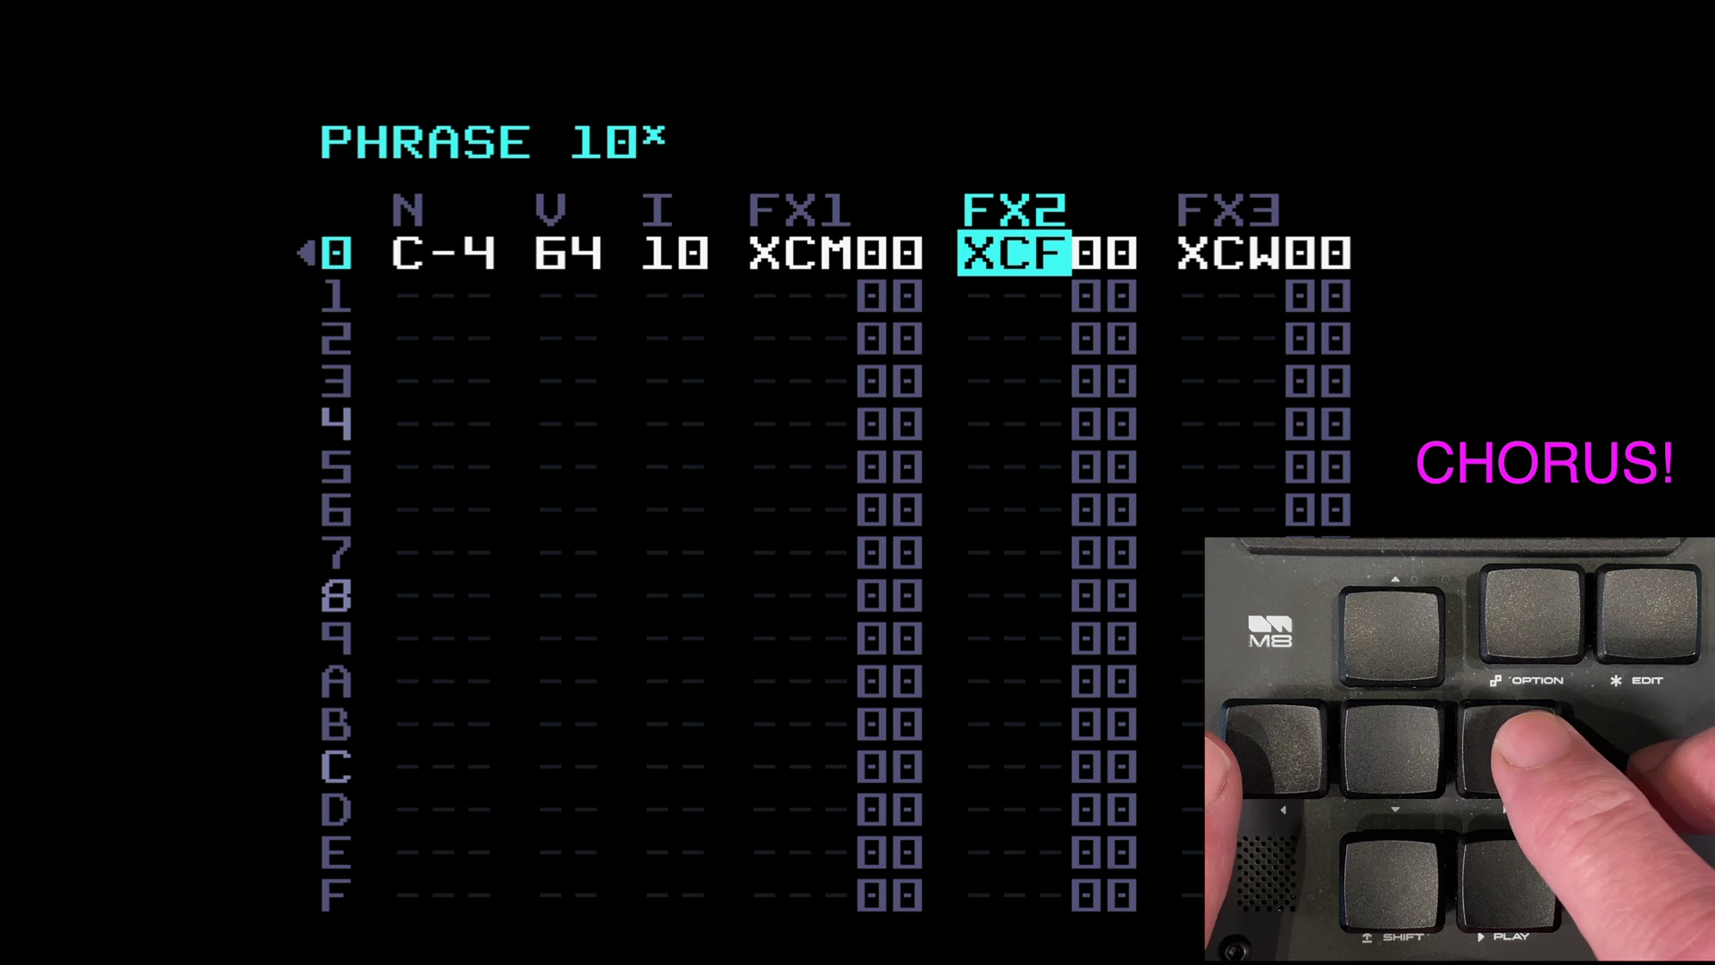
key(Right)
key(Right)
key(Right)
key(Left)
key(Left)
key(Left)
key(Left)
key(Left)
key(Left)
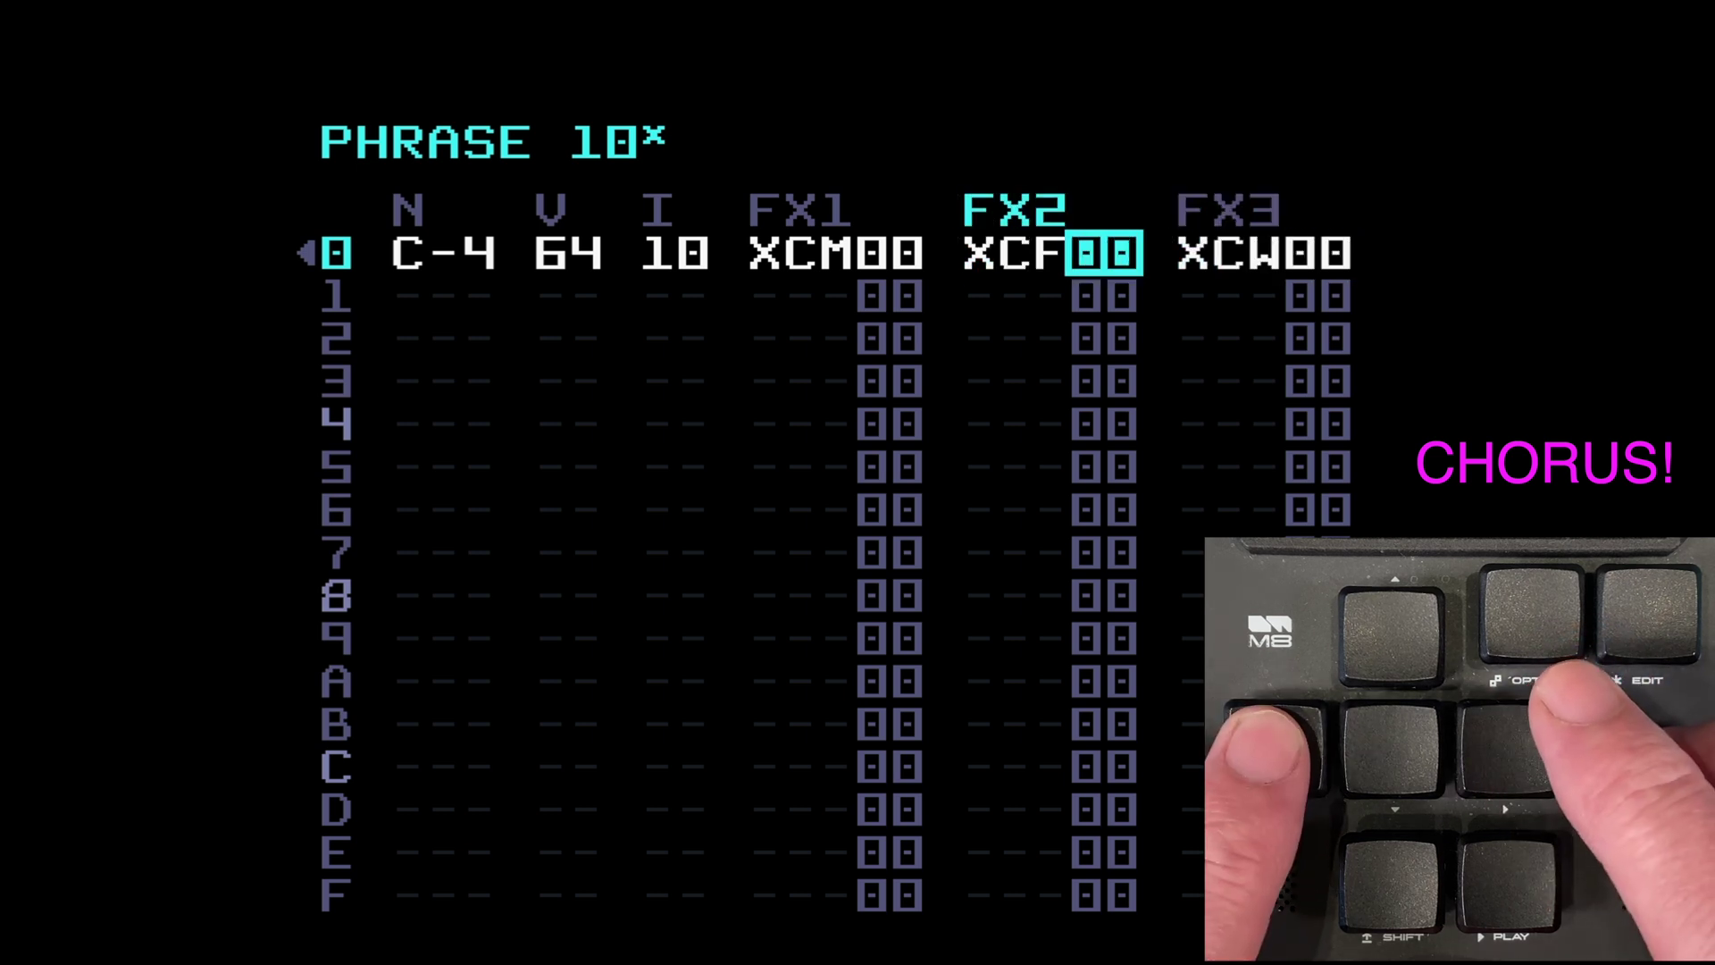
key(Right)
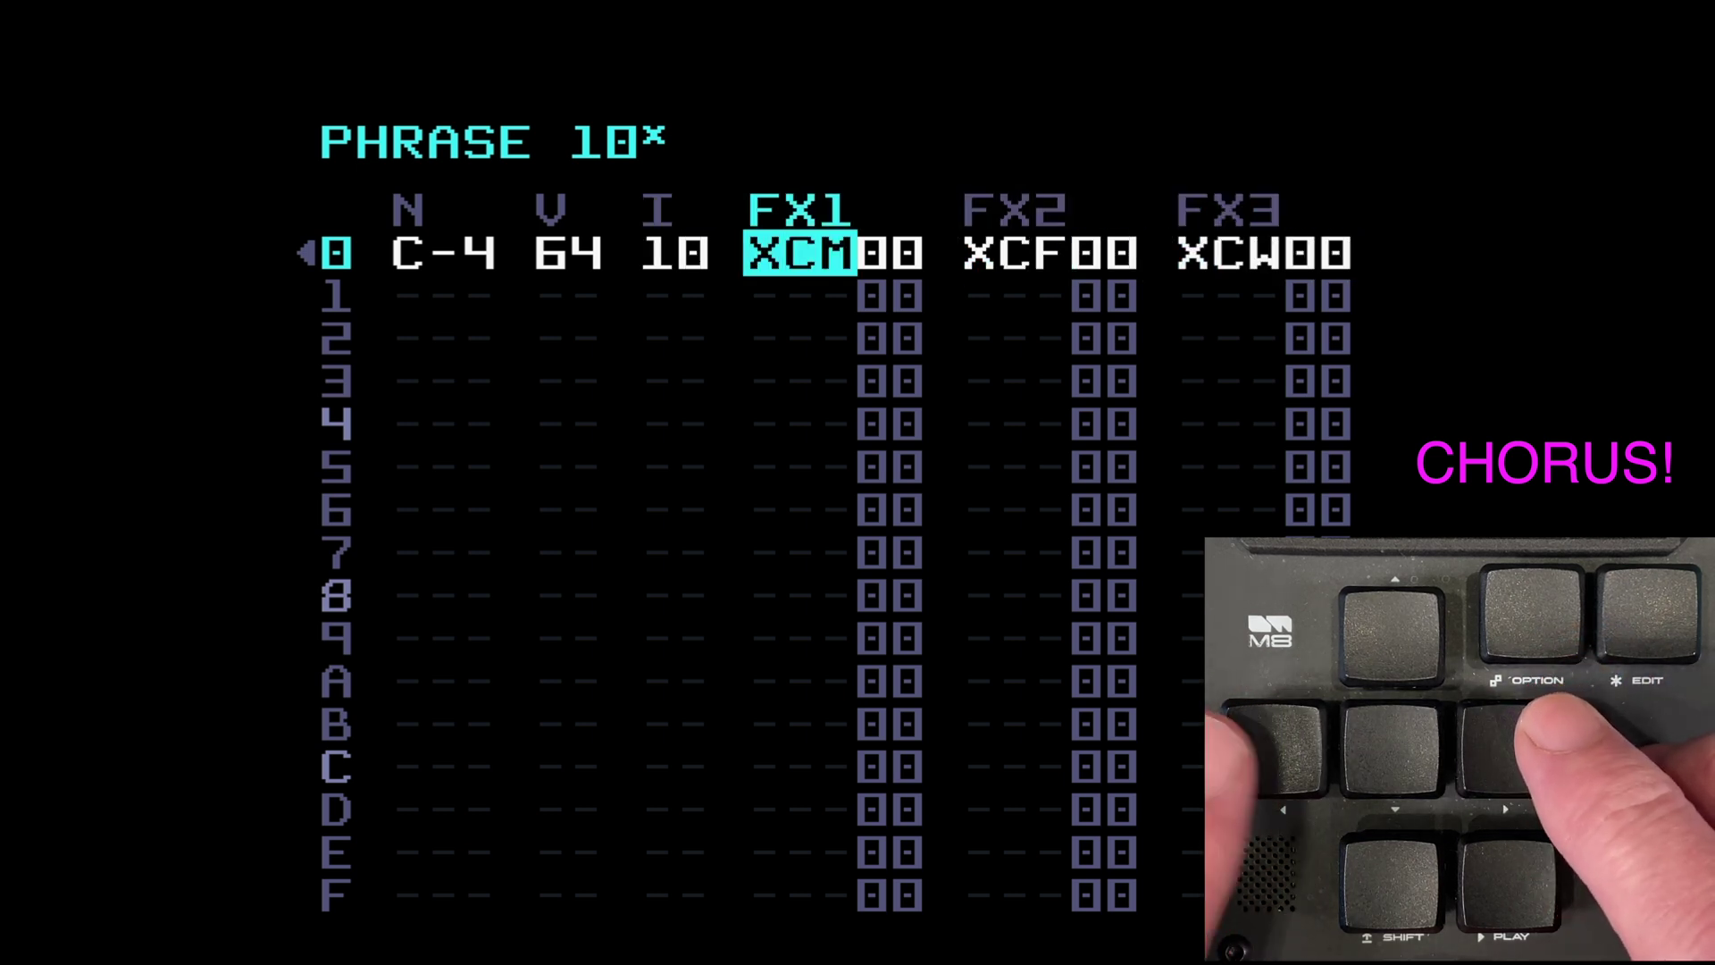
key(shift+Right)
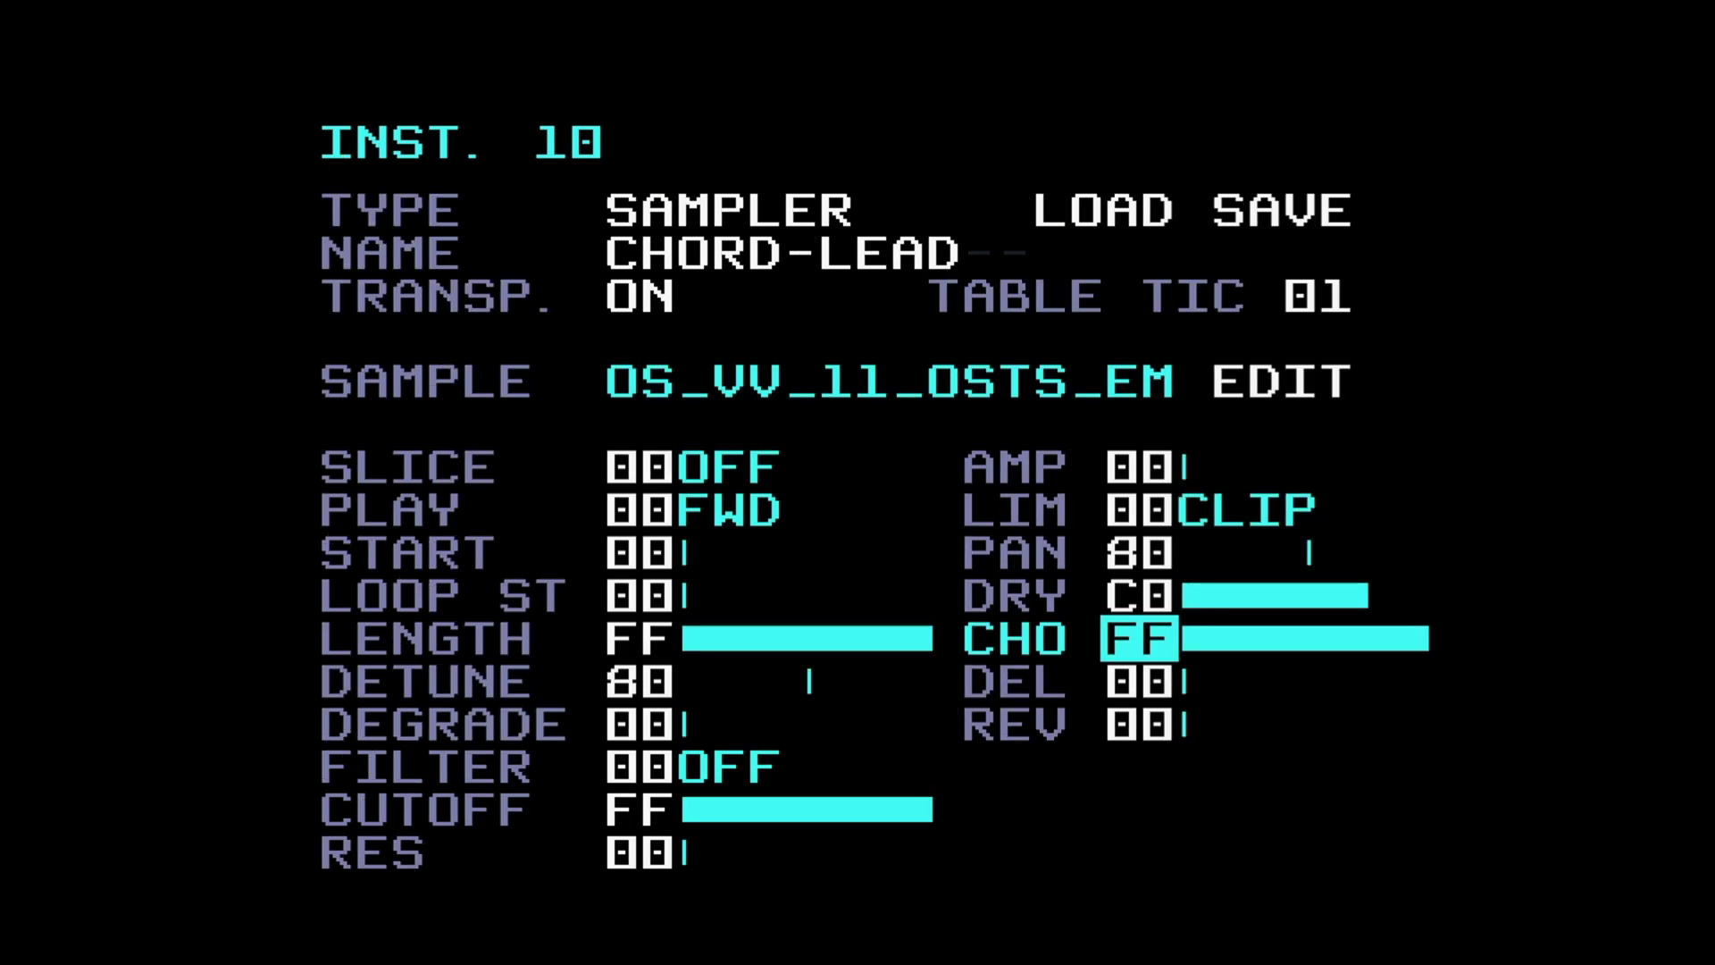
key(space)
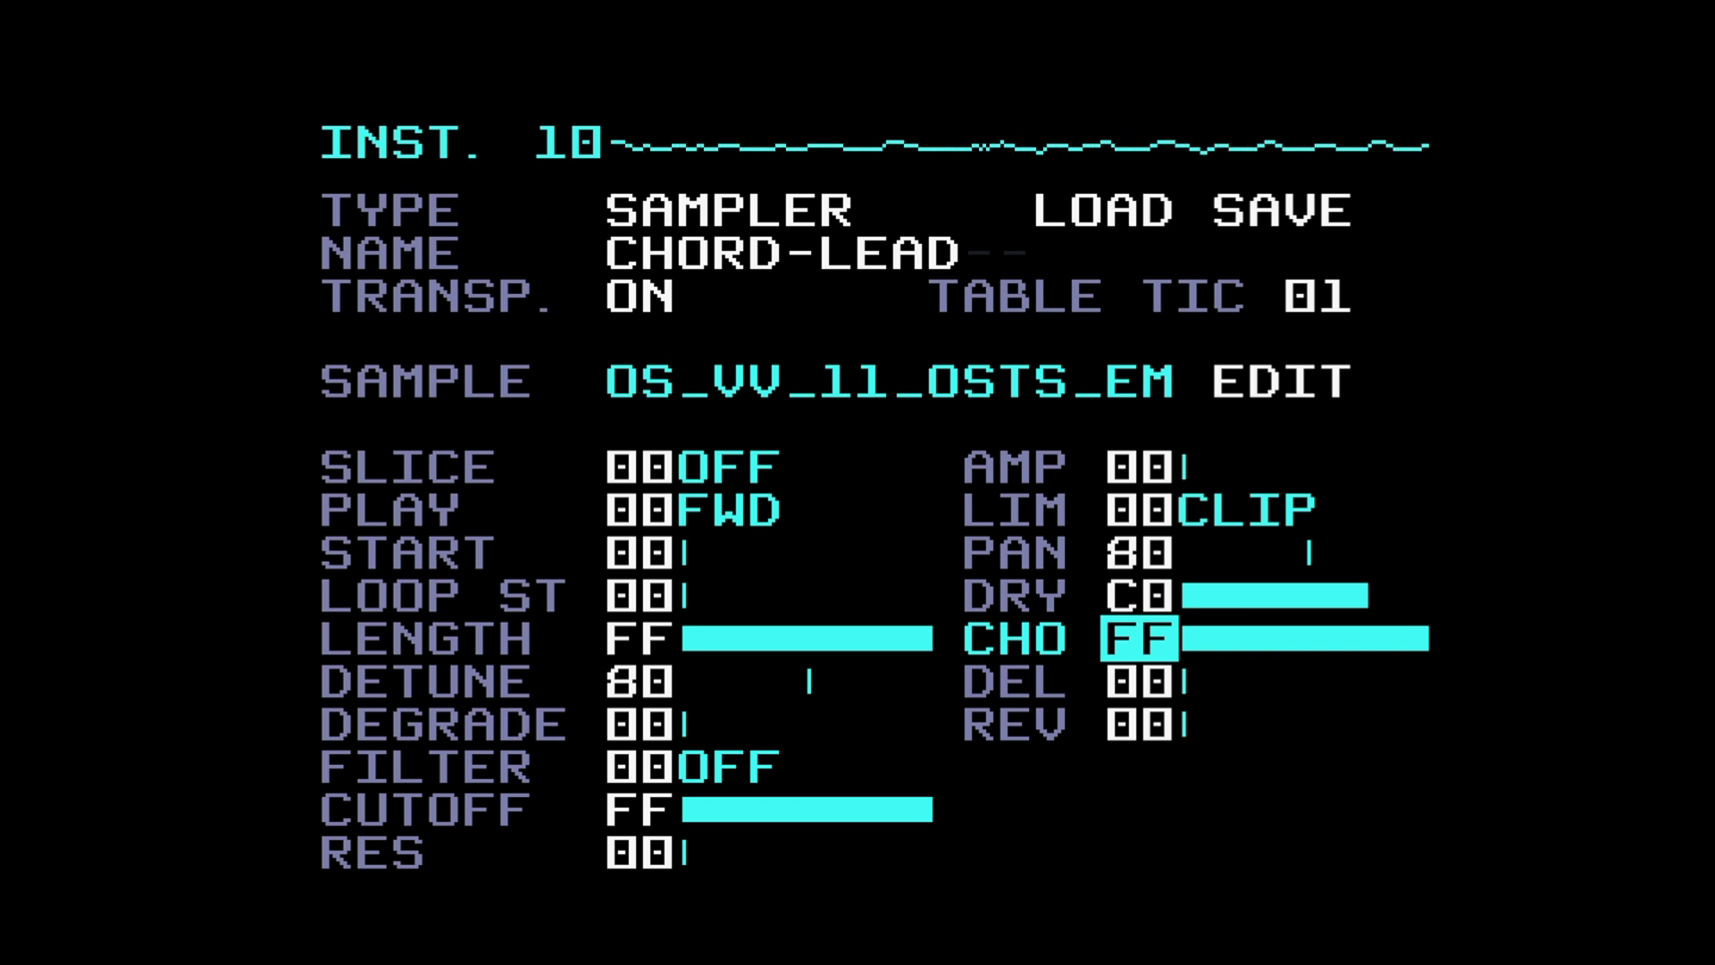
key(shift+Left)
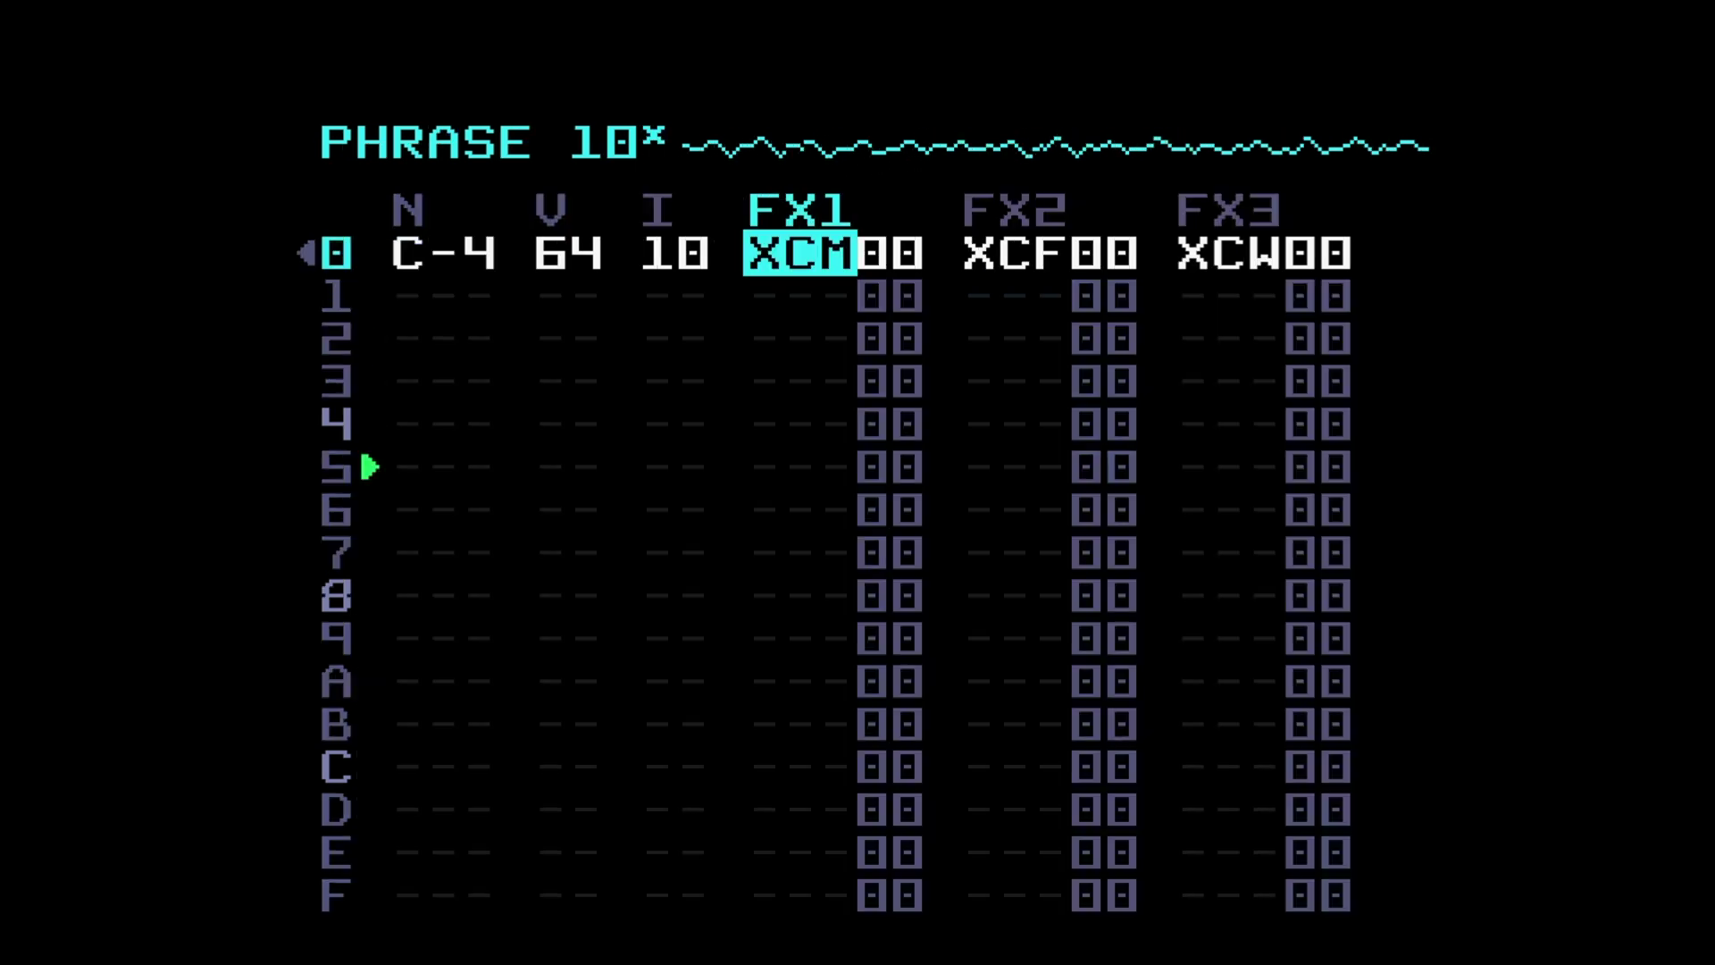
Step: Set the chord note's chorus mod depth to XCMC0
key(Right)
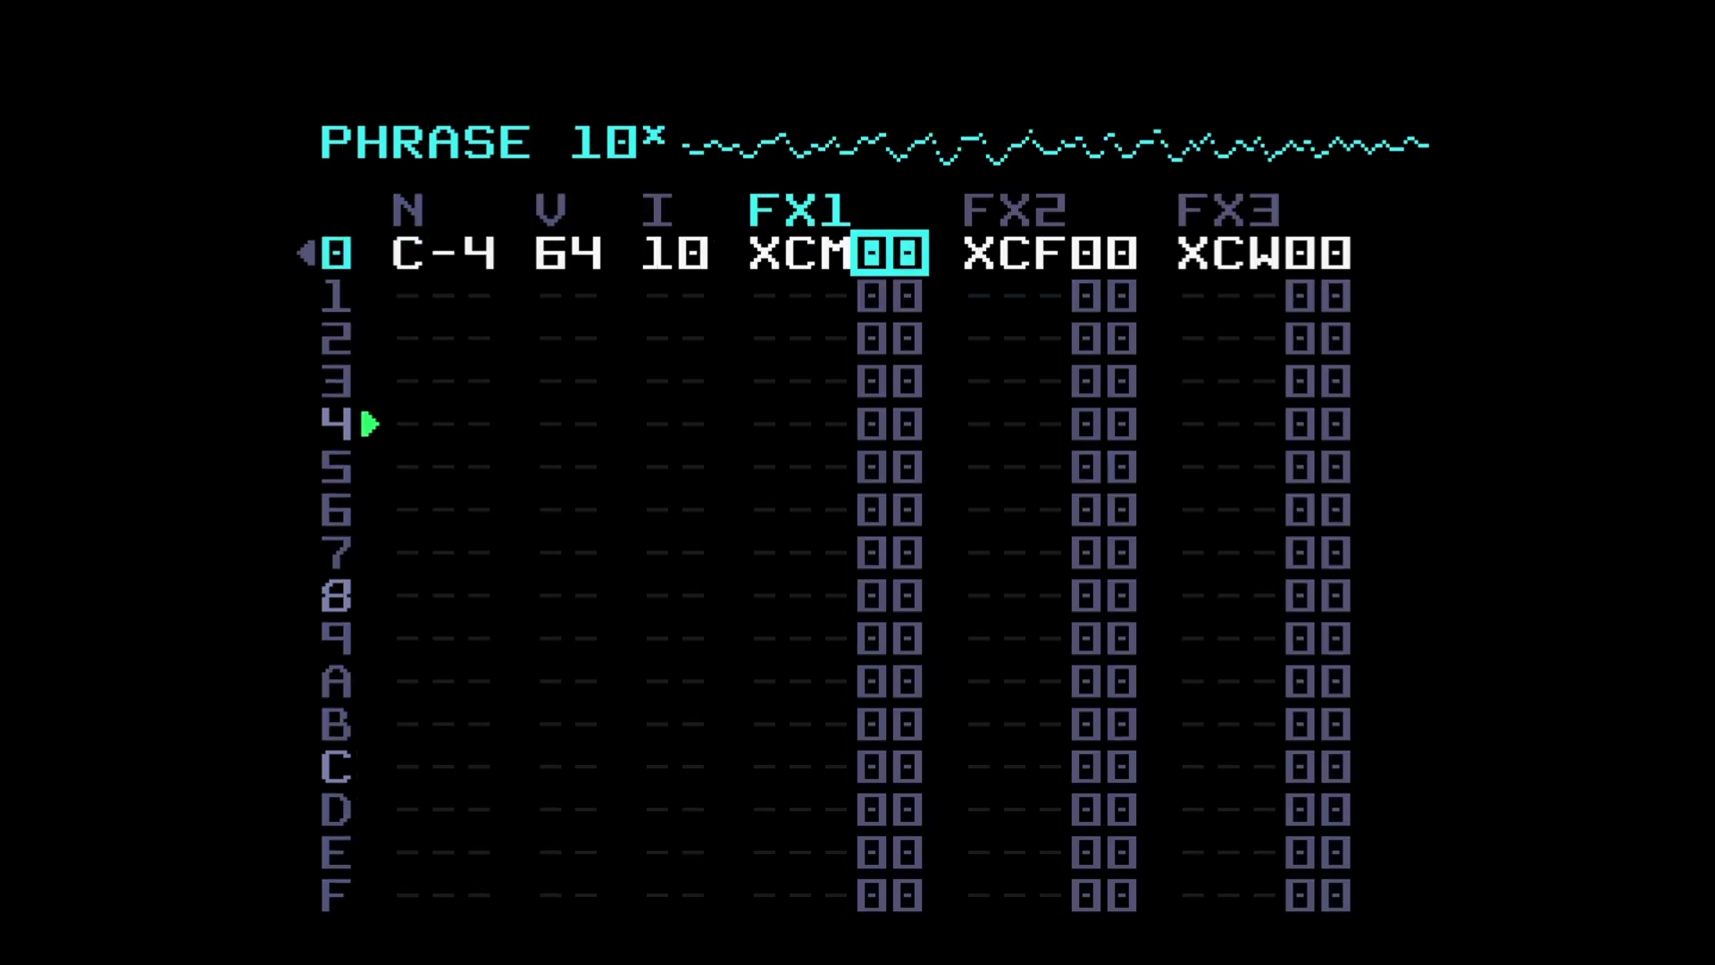
key(x+Up)
key(x+Up)
key(x+Up)
key(x+Up)
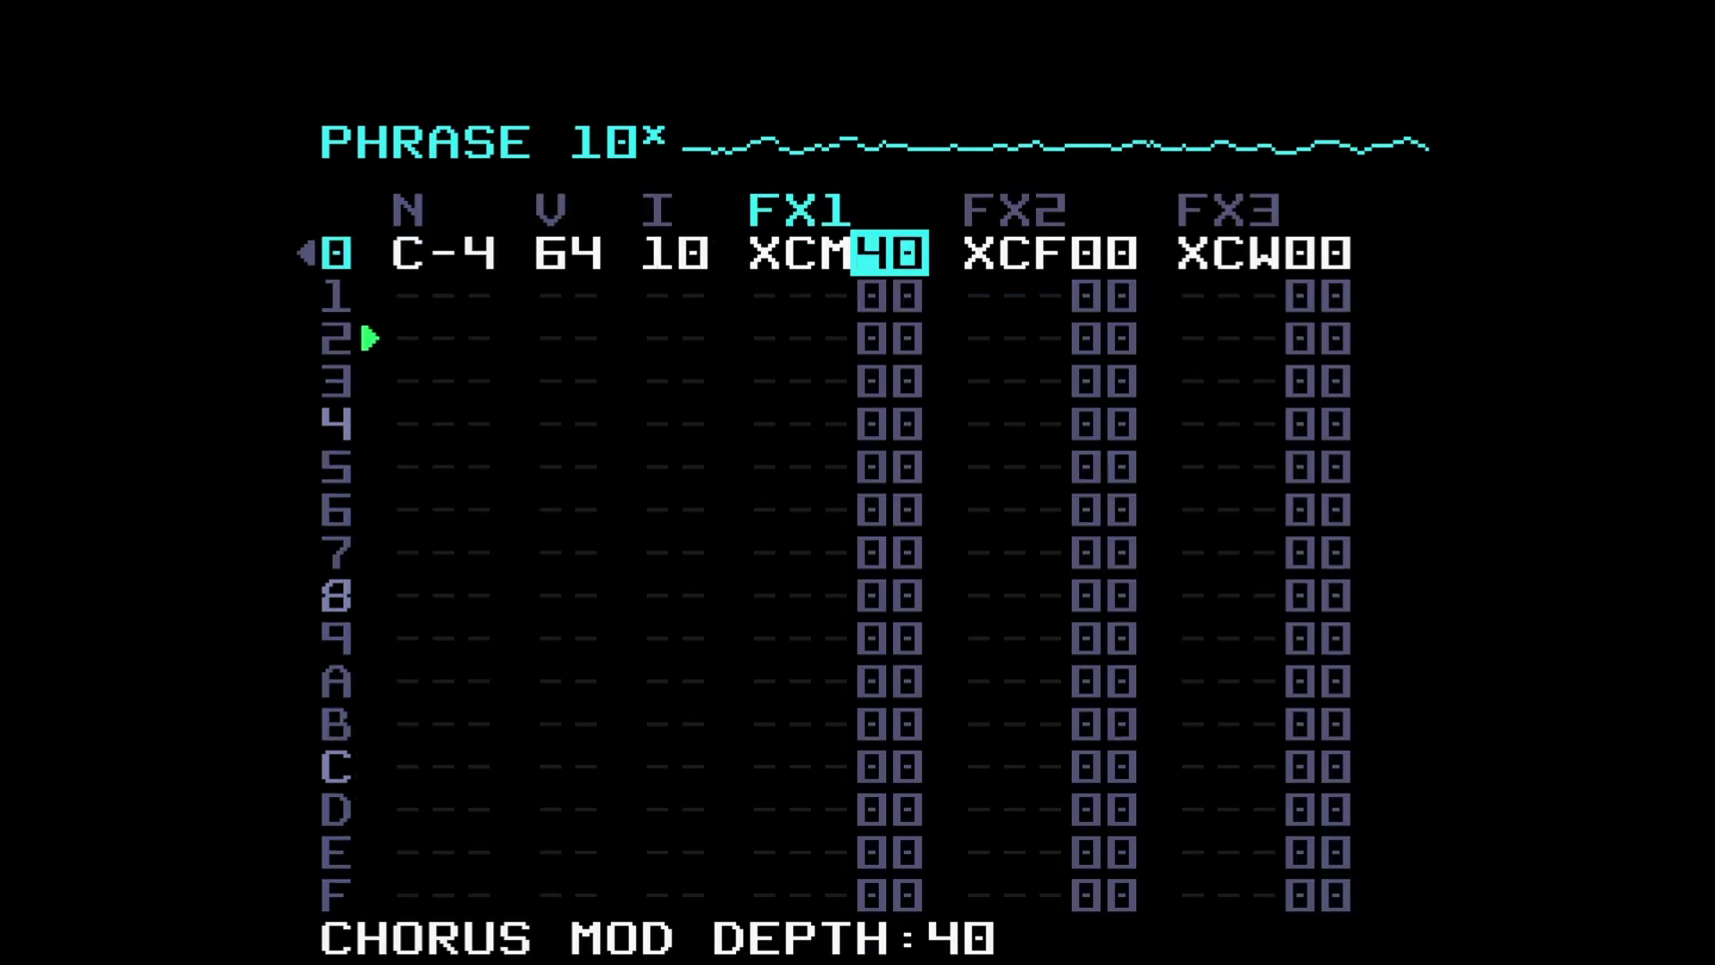
key(x+Up)
key(x+Up)
key(x+Up)
key(x+Up)
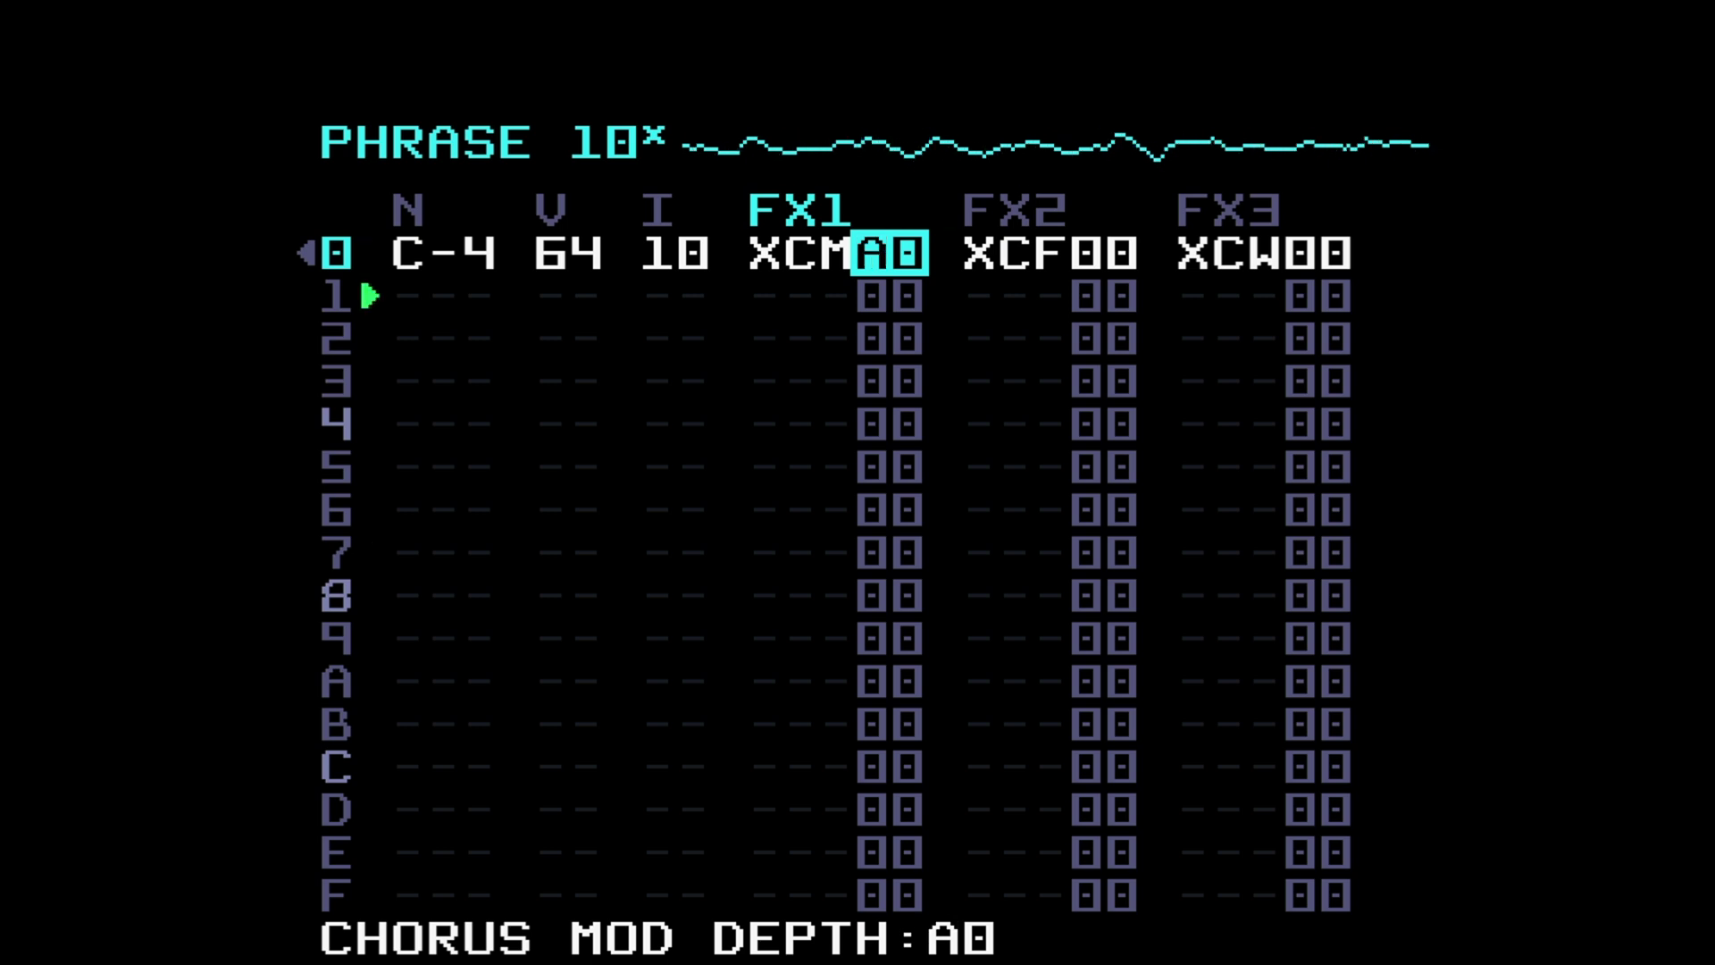
key(x+Down)
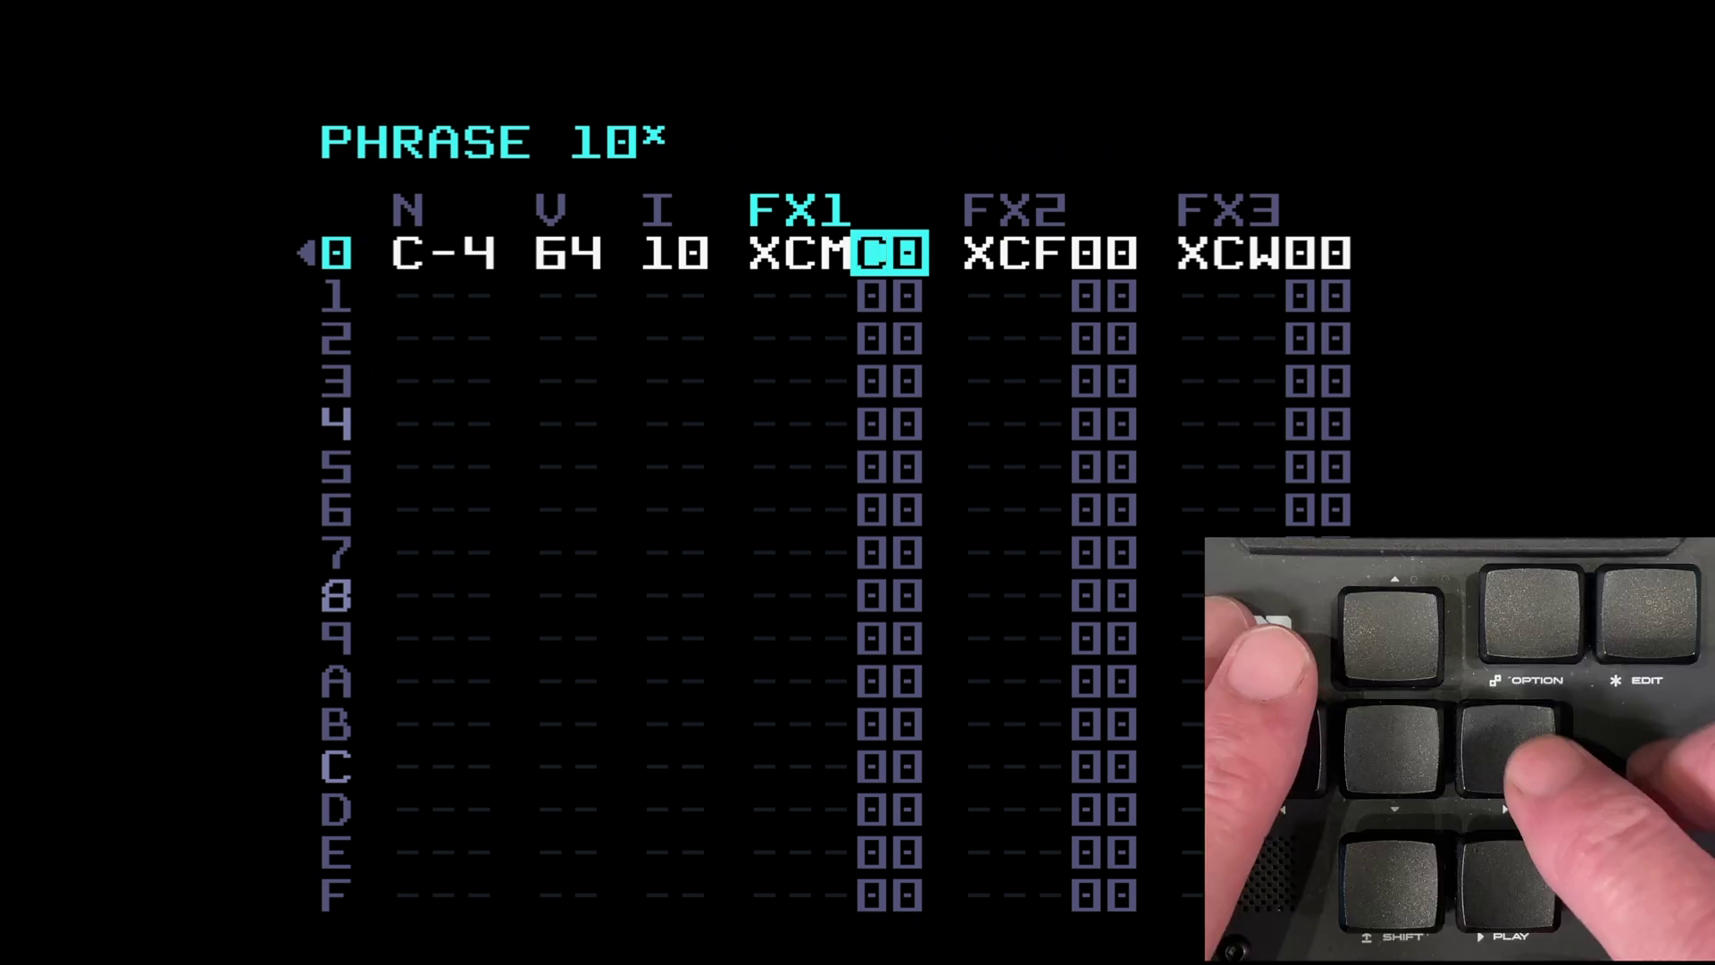
key(Right)
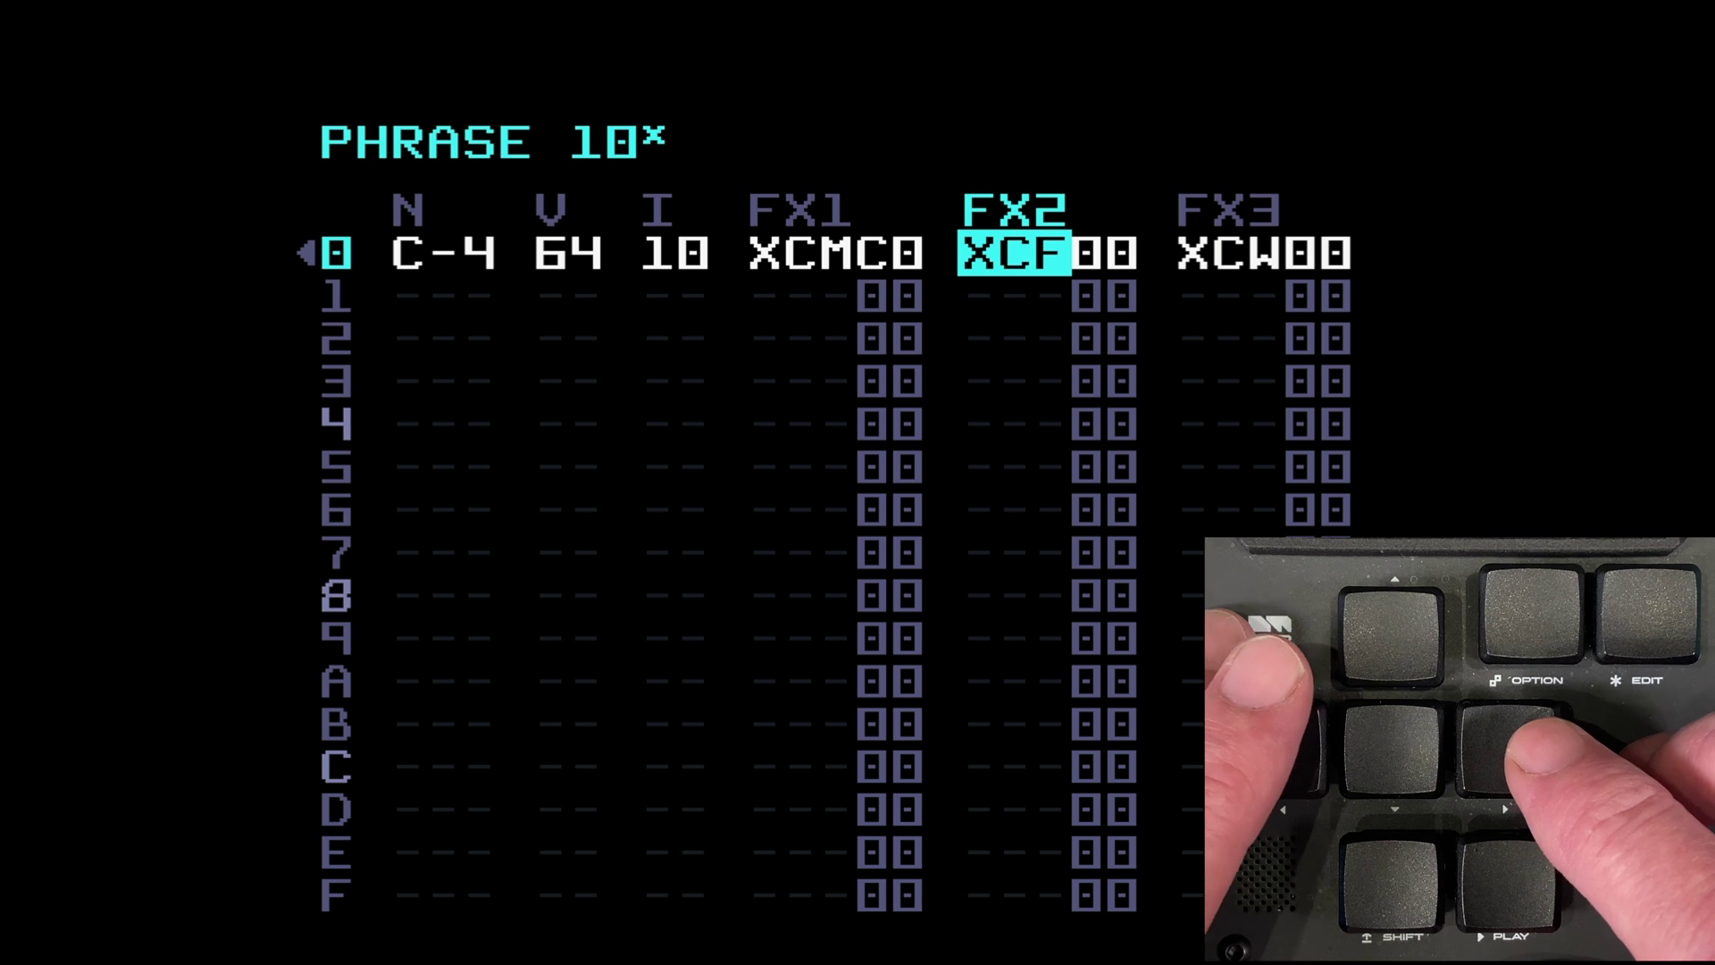
Step: Try chorus mod frequency values while playing, settling on XCF25
key(Right)
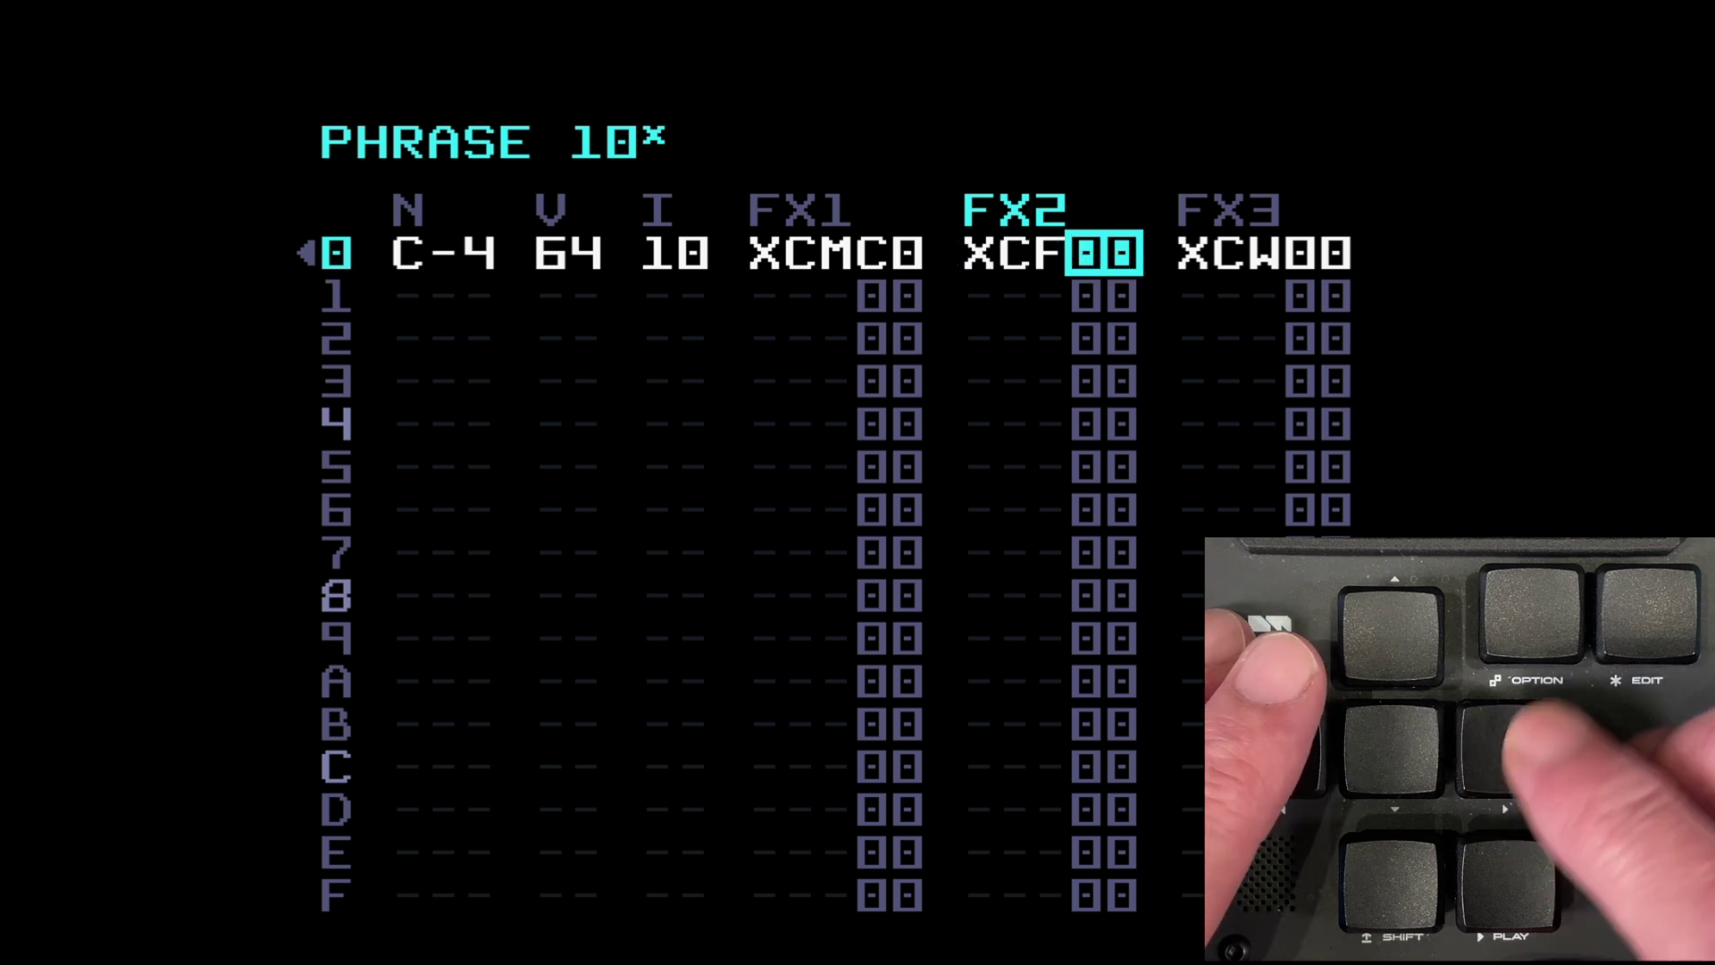
key(x)
key(space)
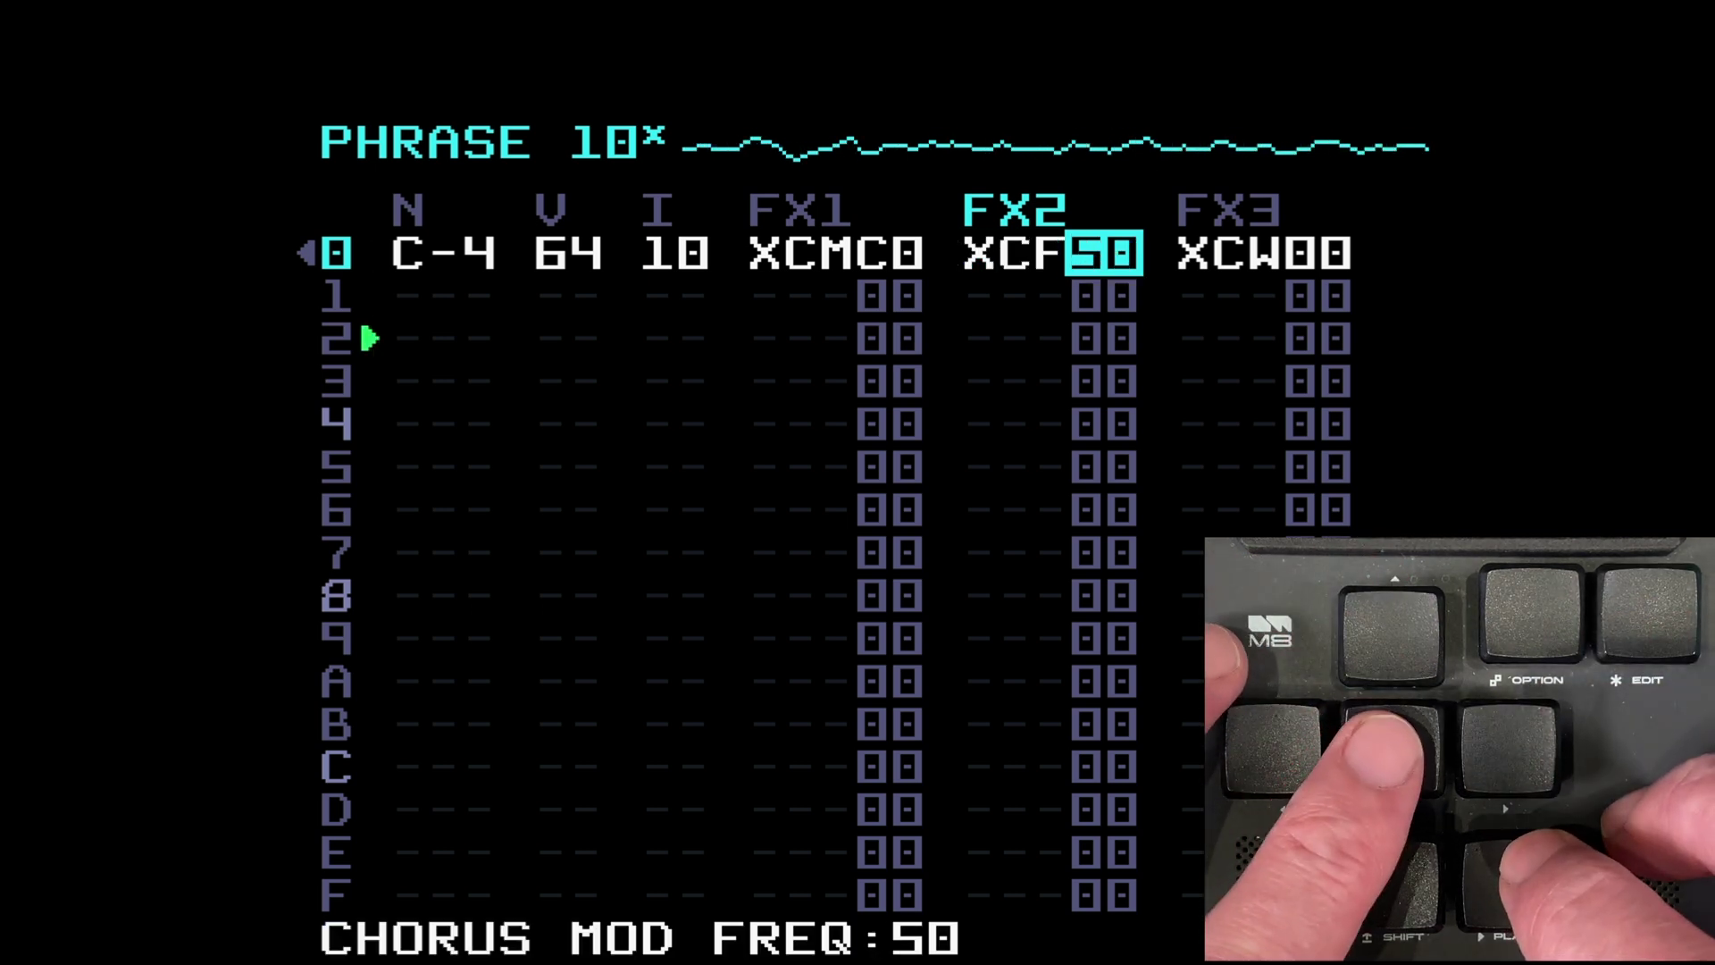
key(x+Down)
key(x+Down)
key(x+Down)
key(x+Down)
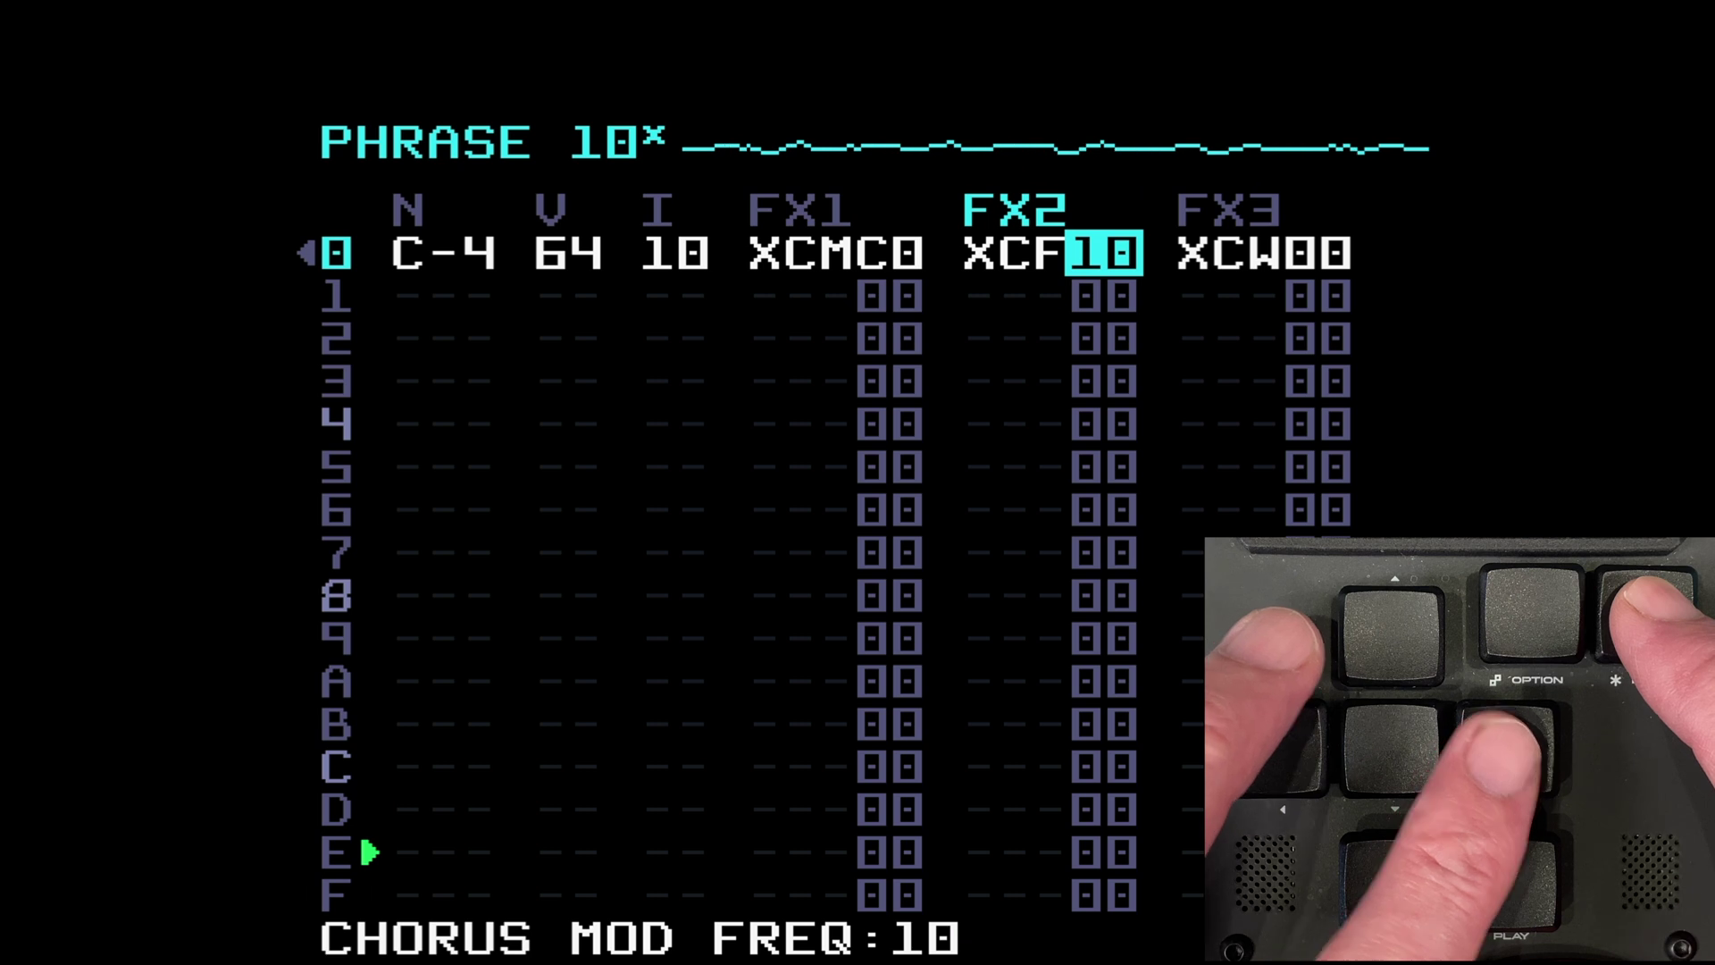
key(x+Right)
key(x+Right)
key(x+Right)
key(x+Right)
key(x+Right)
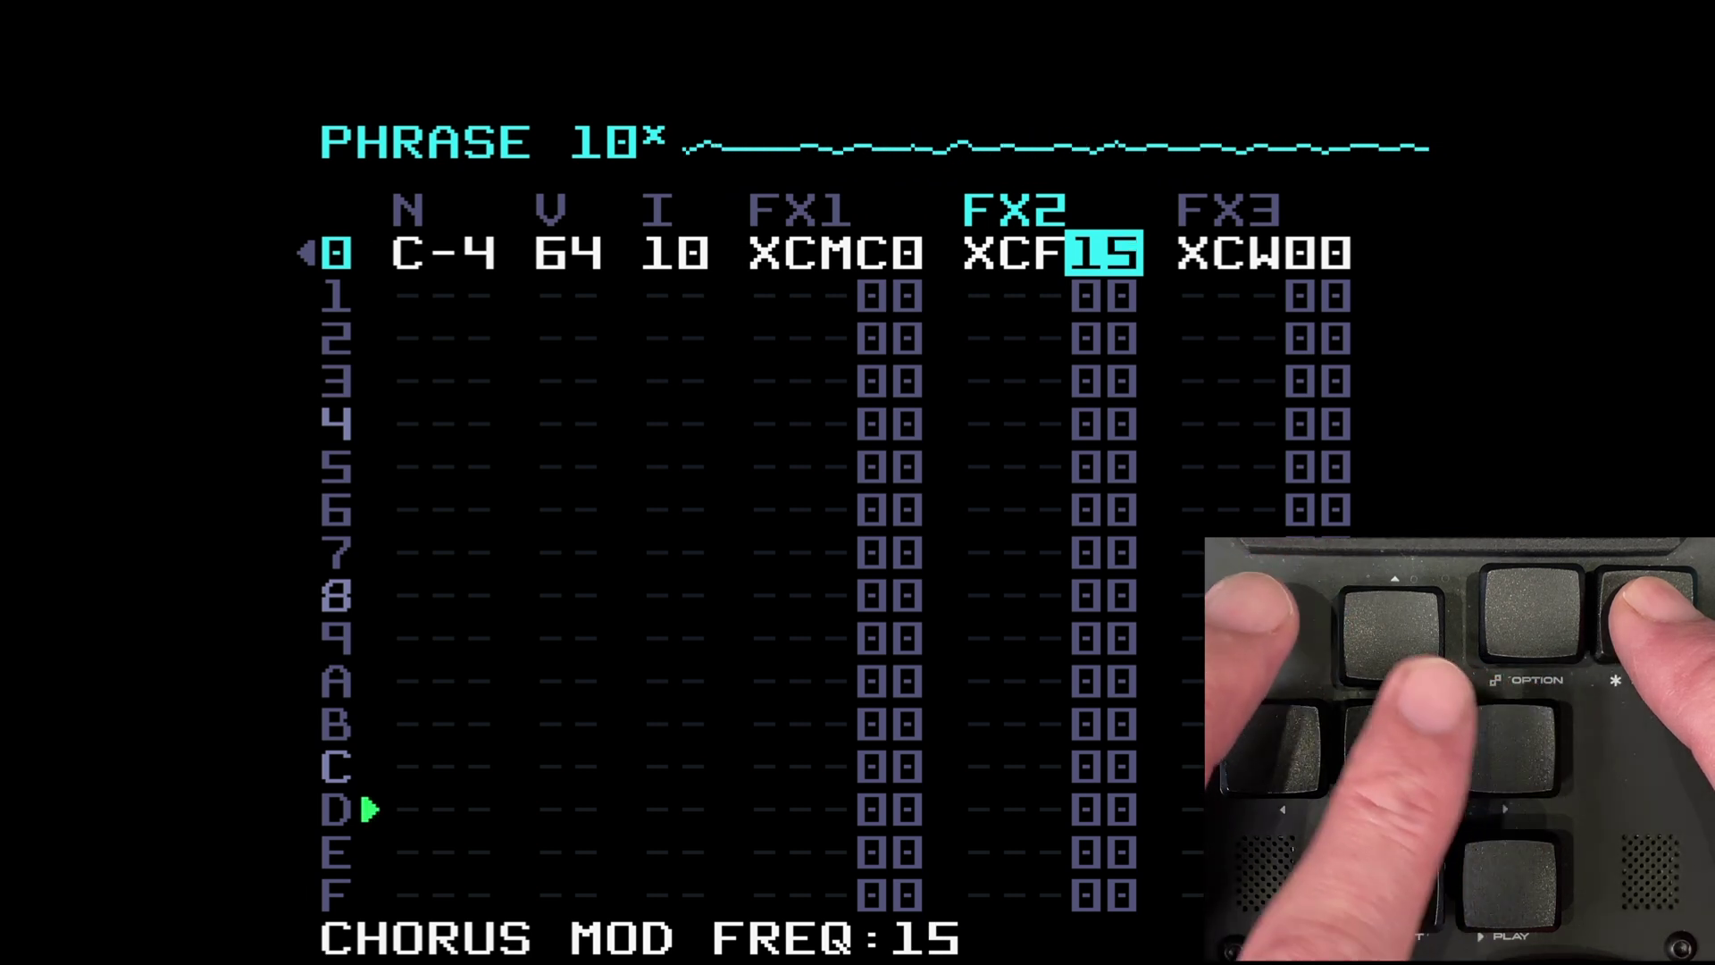
key(x+Up)
key(x+Up)
key(x+Up)
key(x+Up)
key(x+Up)
key(x+Up)
key(x+Up)
key(x+Up)
key(x+Up)
key(x+Up)
key(x+Down)
key(x+Down)
key(x+Down)
key(x+Down)
key(x+Down)
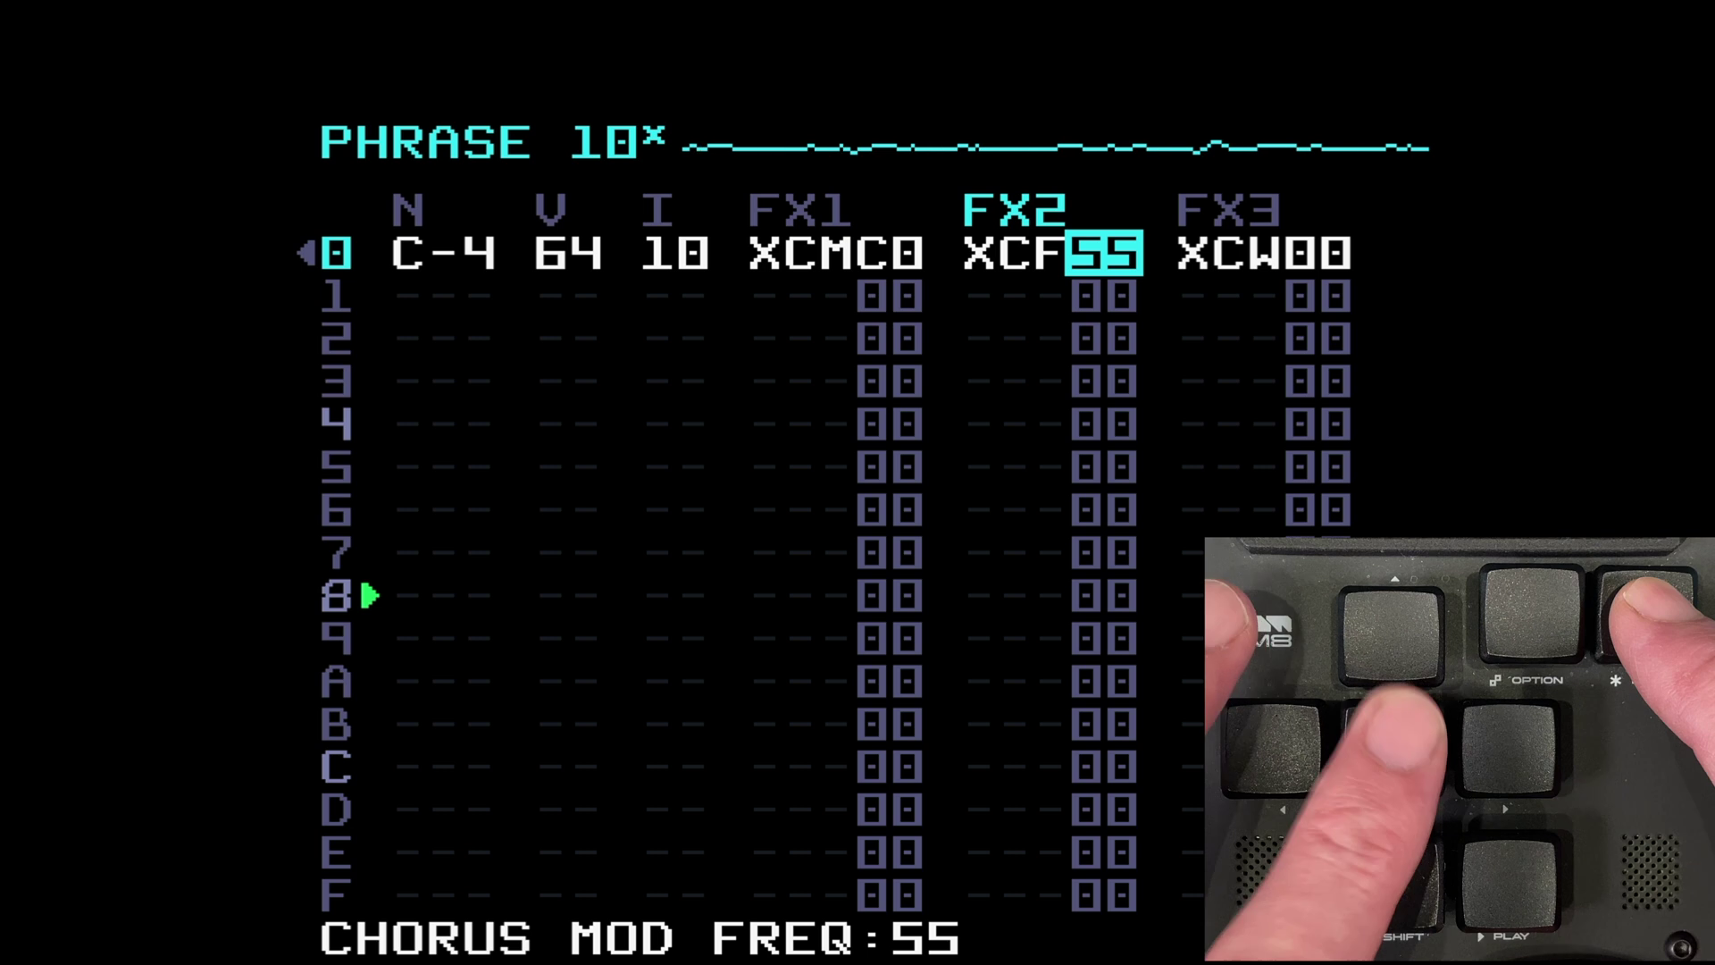
key(x+Down)
key(x+Down)
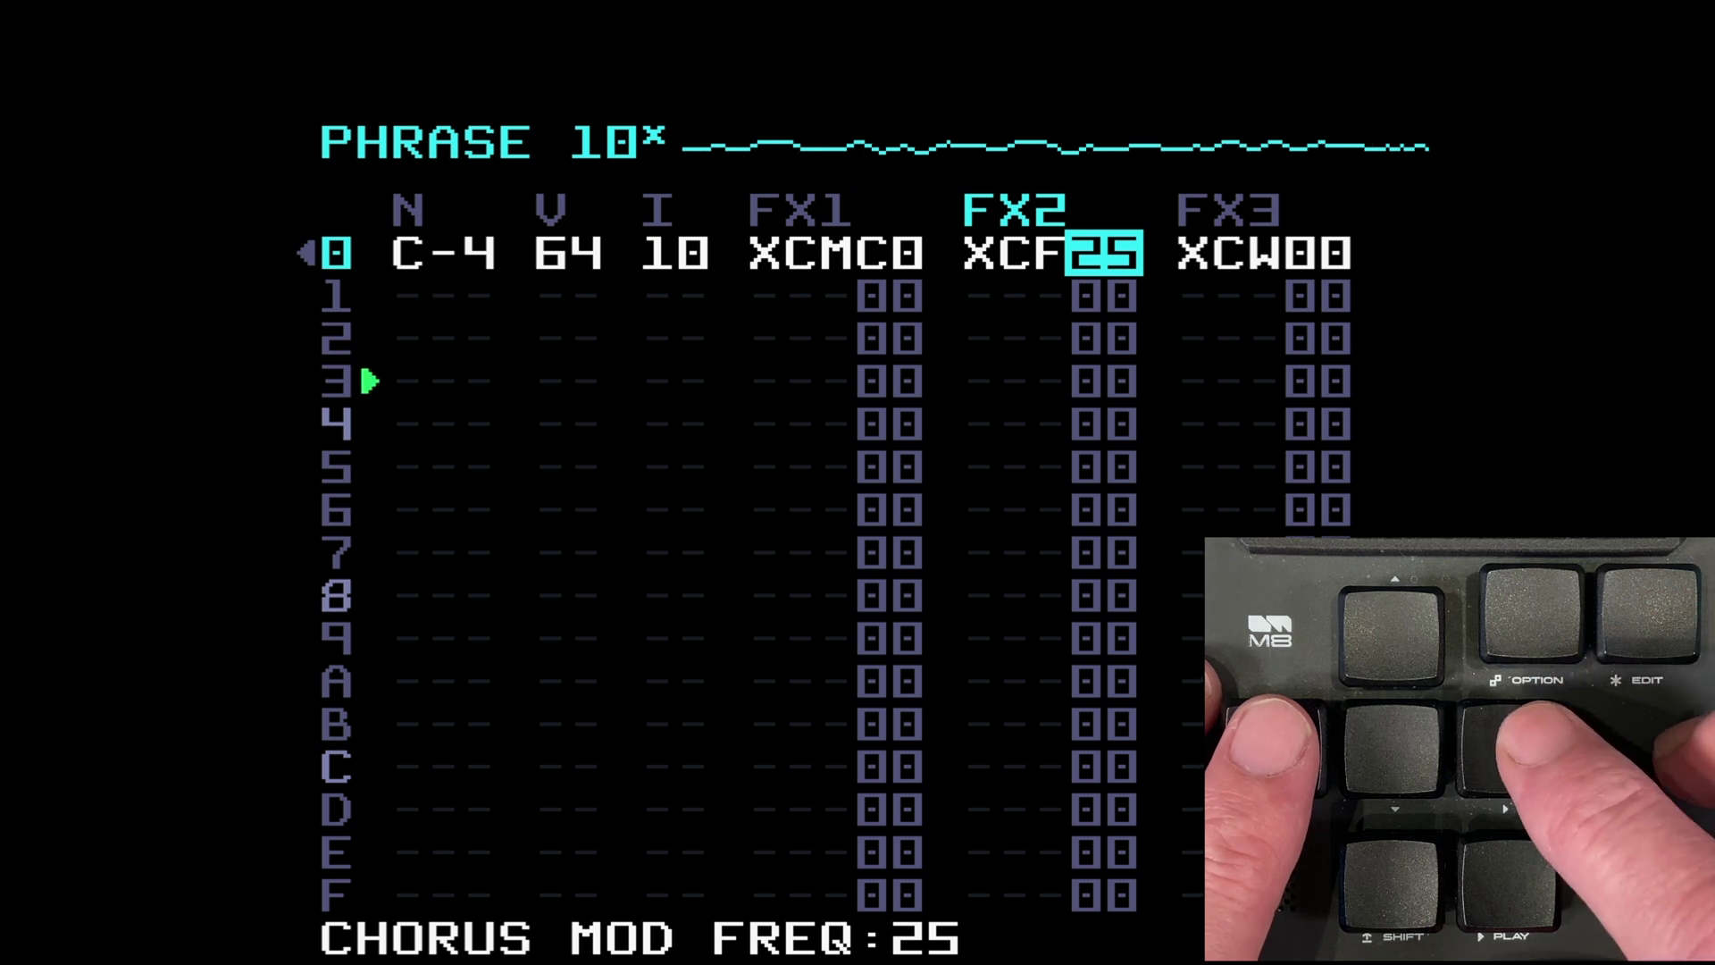
key(Right)
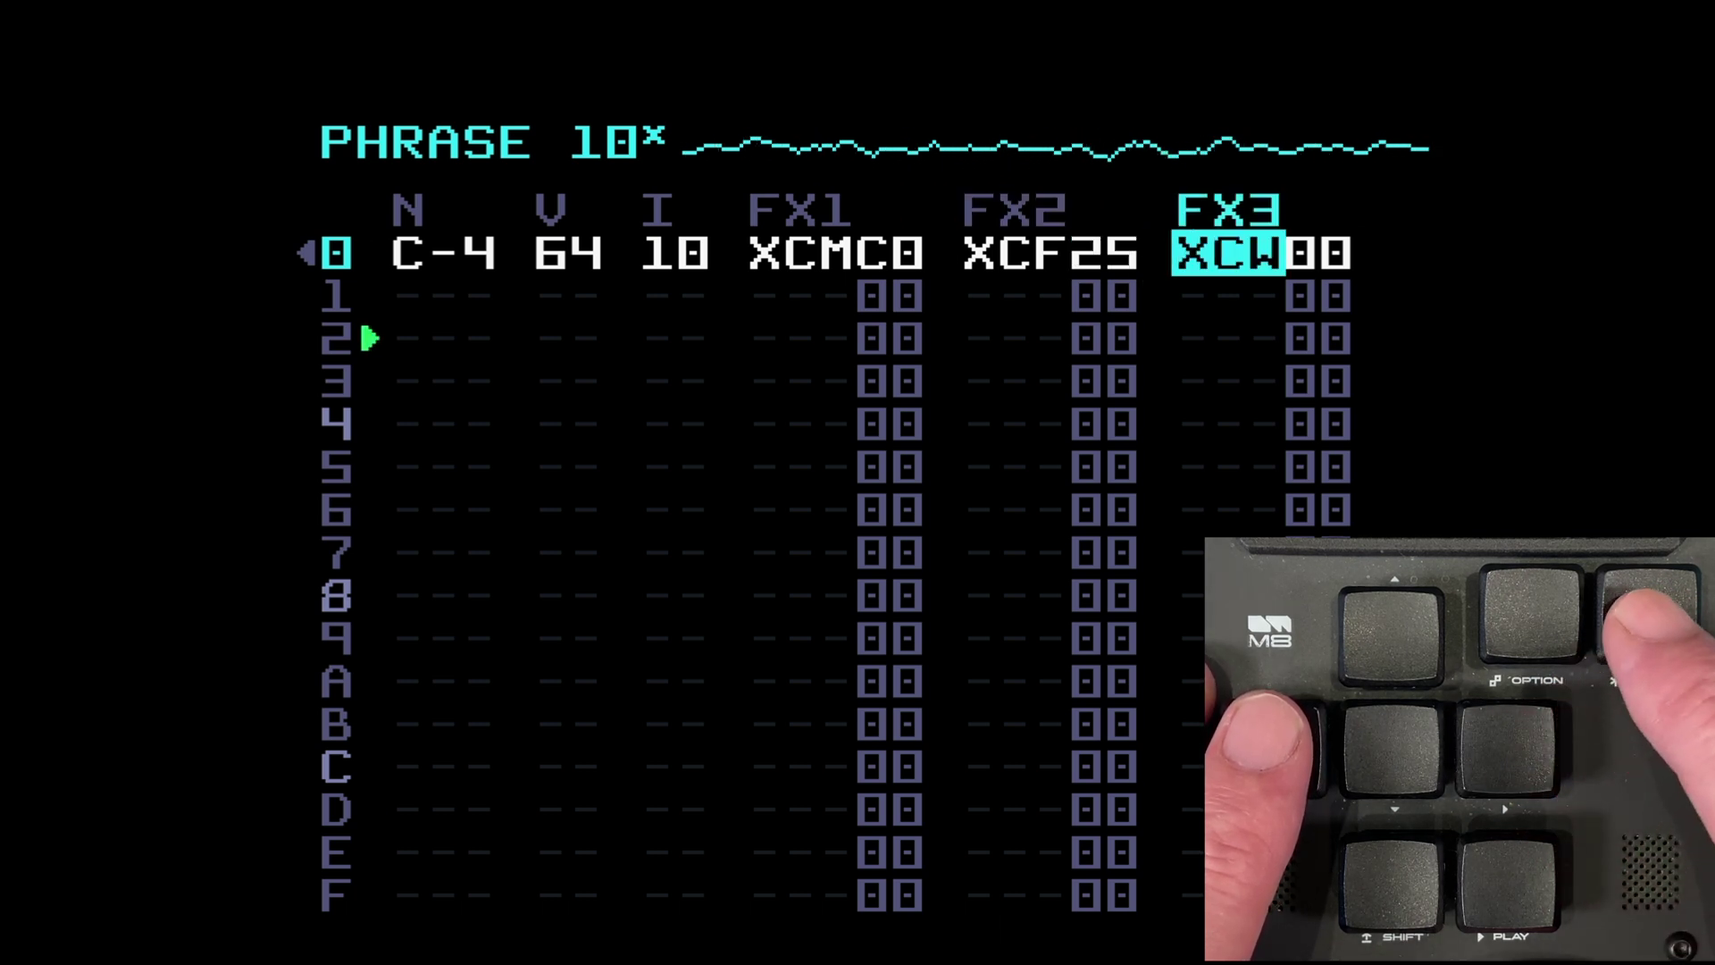
Step: Raise row 0's chorus width step by step to XCWF5
key(Right)
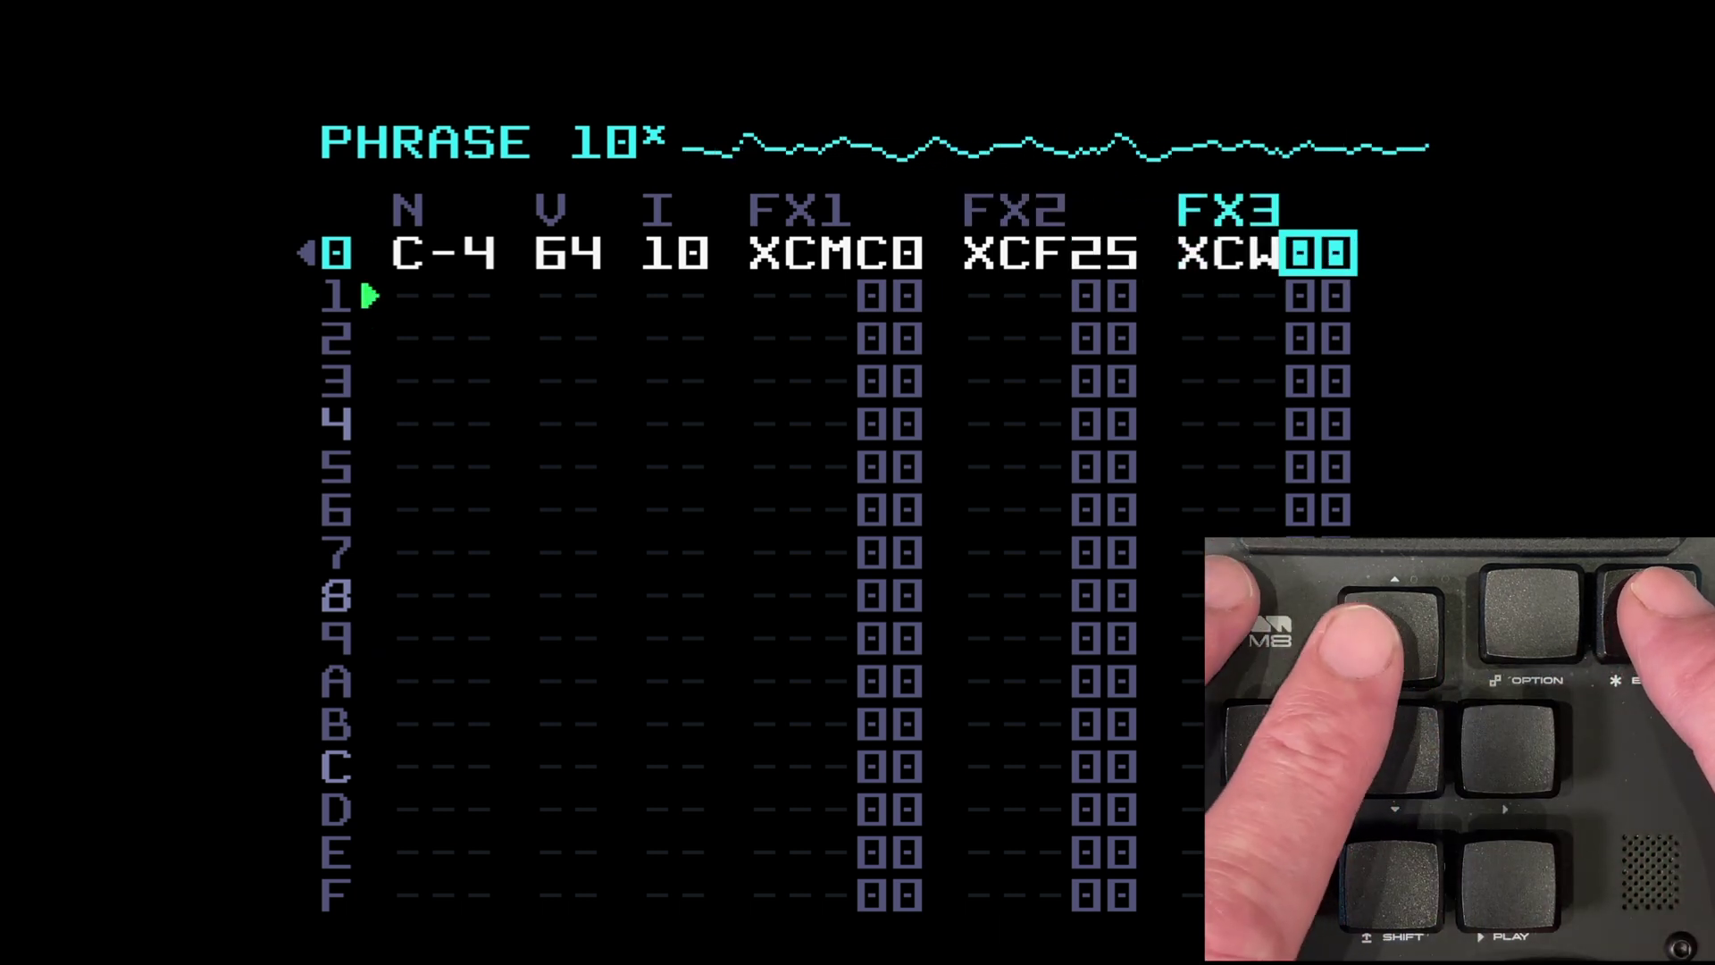
key(x)
key(x+Up)
key(x+Up)
key(x+Up)
key(x+Up)
key(x+Up)
key(x+Up)
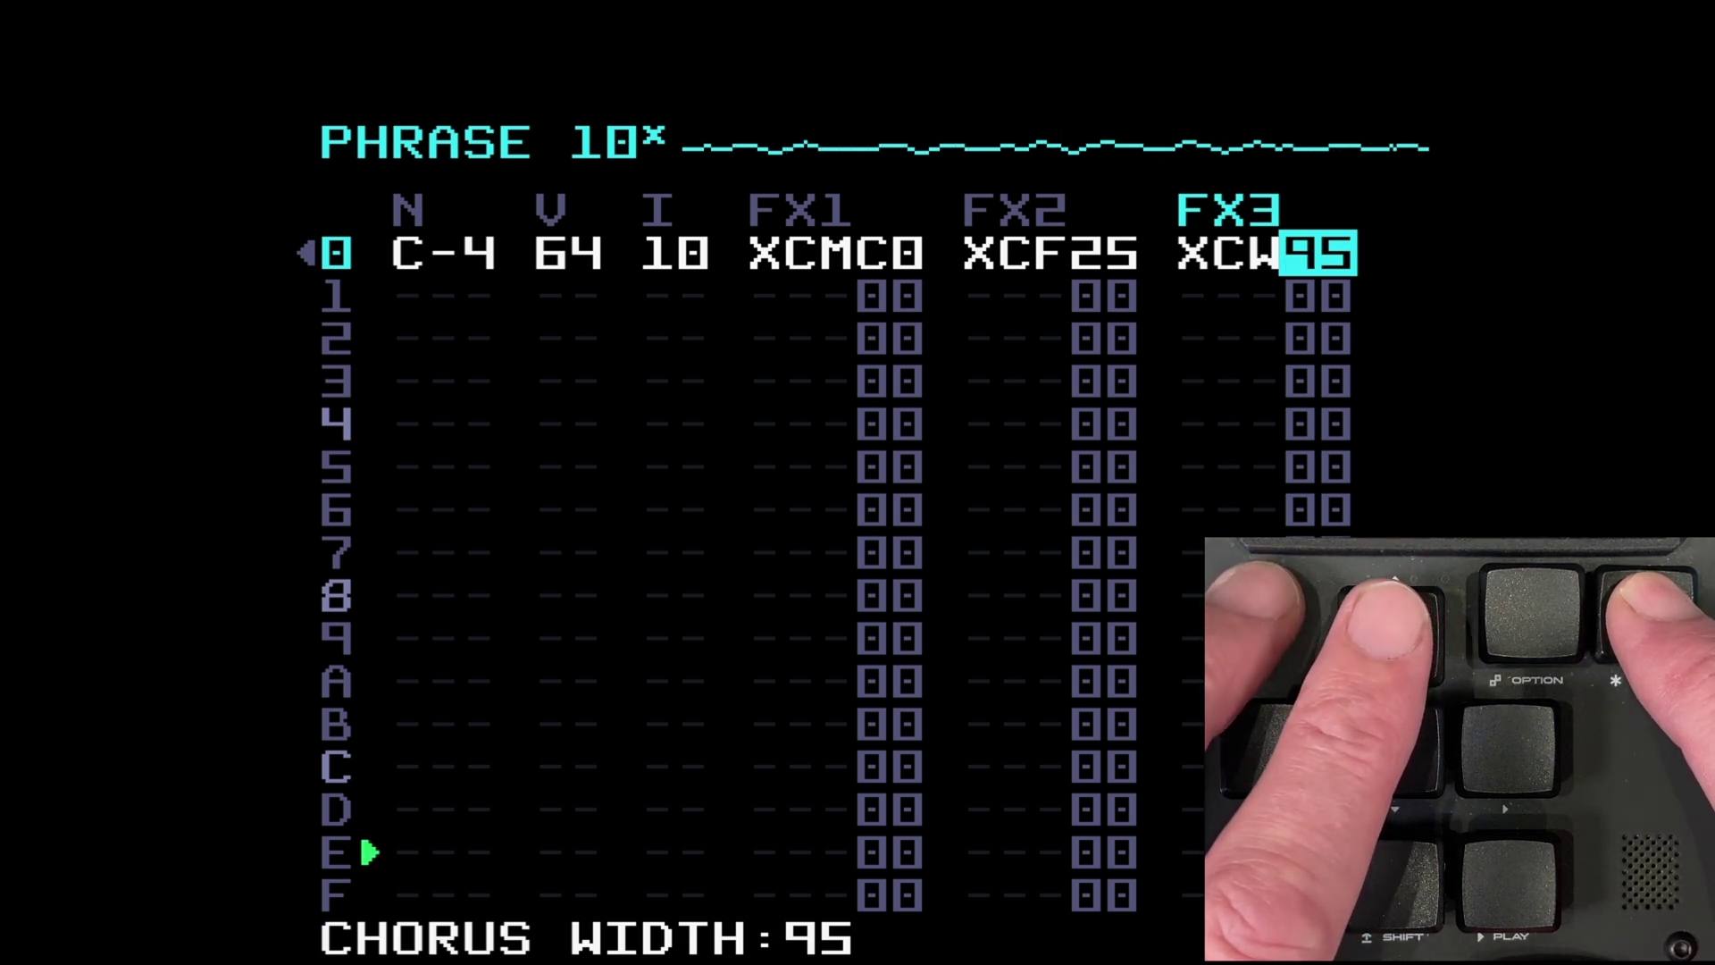
key(x+Up)
key(x+Up)
key(x+Up)
key(x+Up)
key(x+Up)
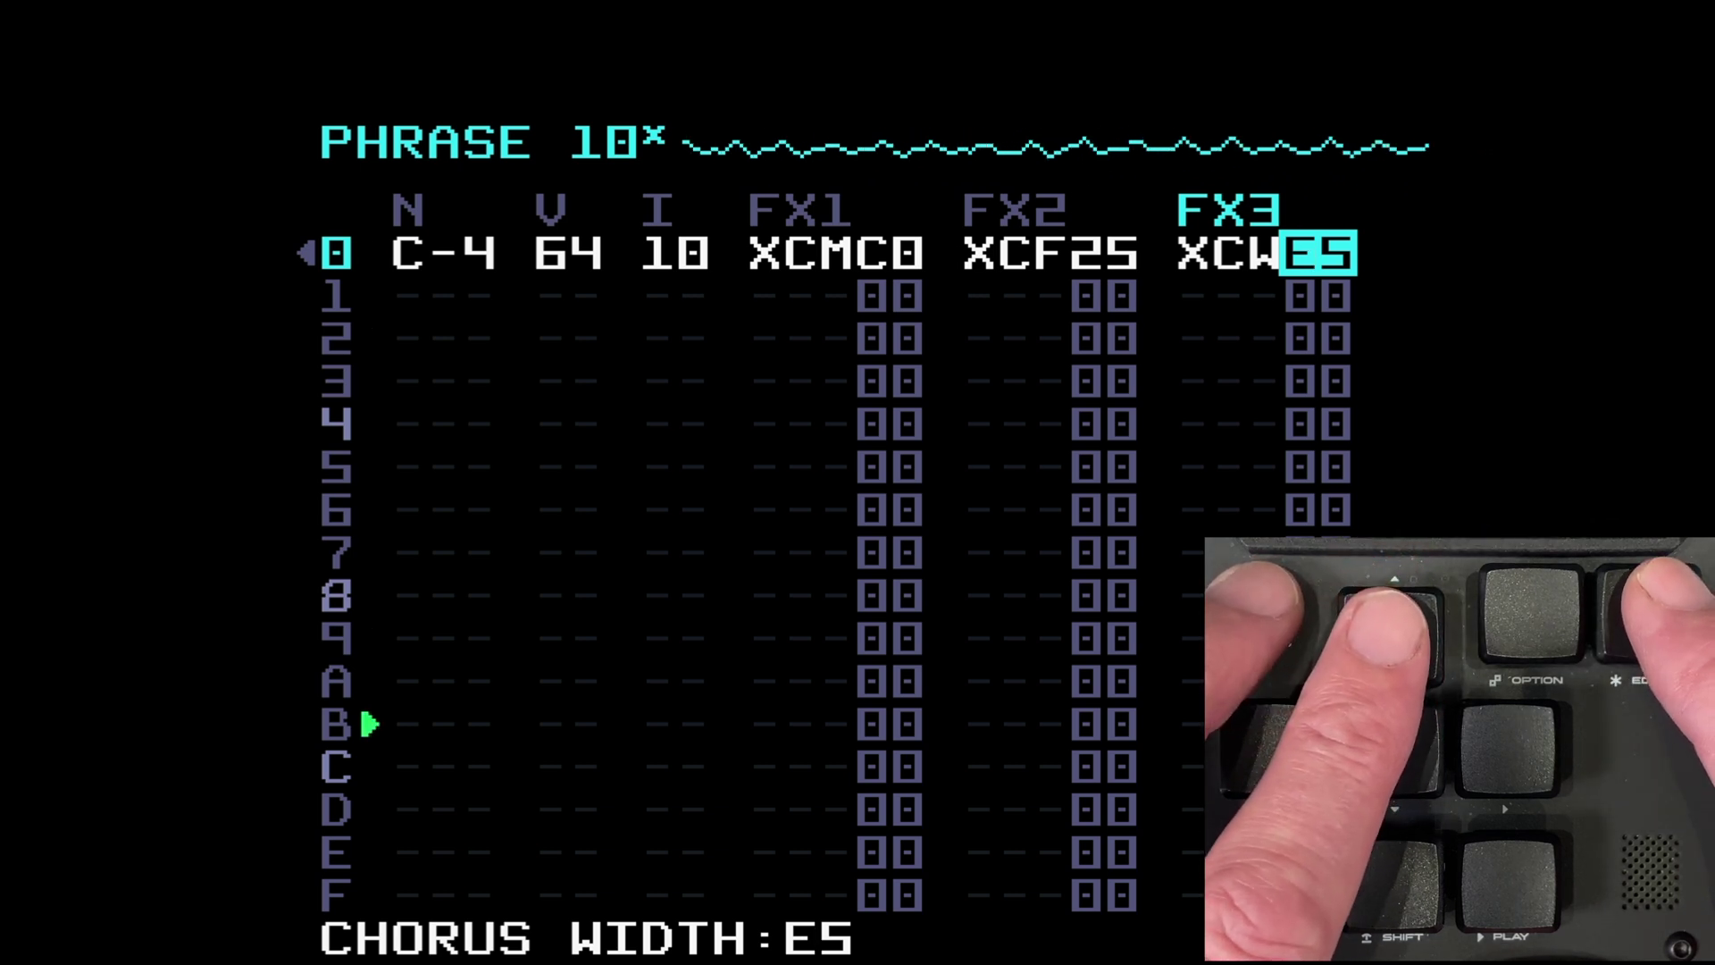
key(x+Up)
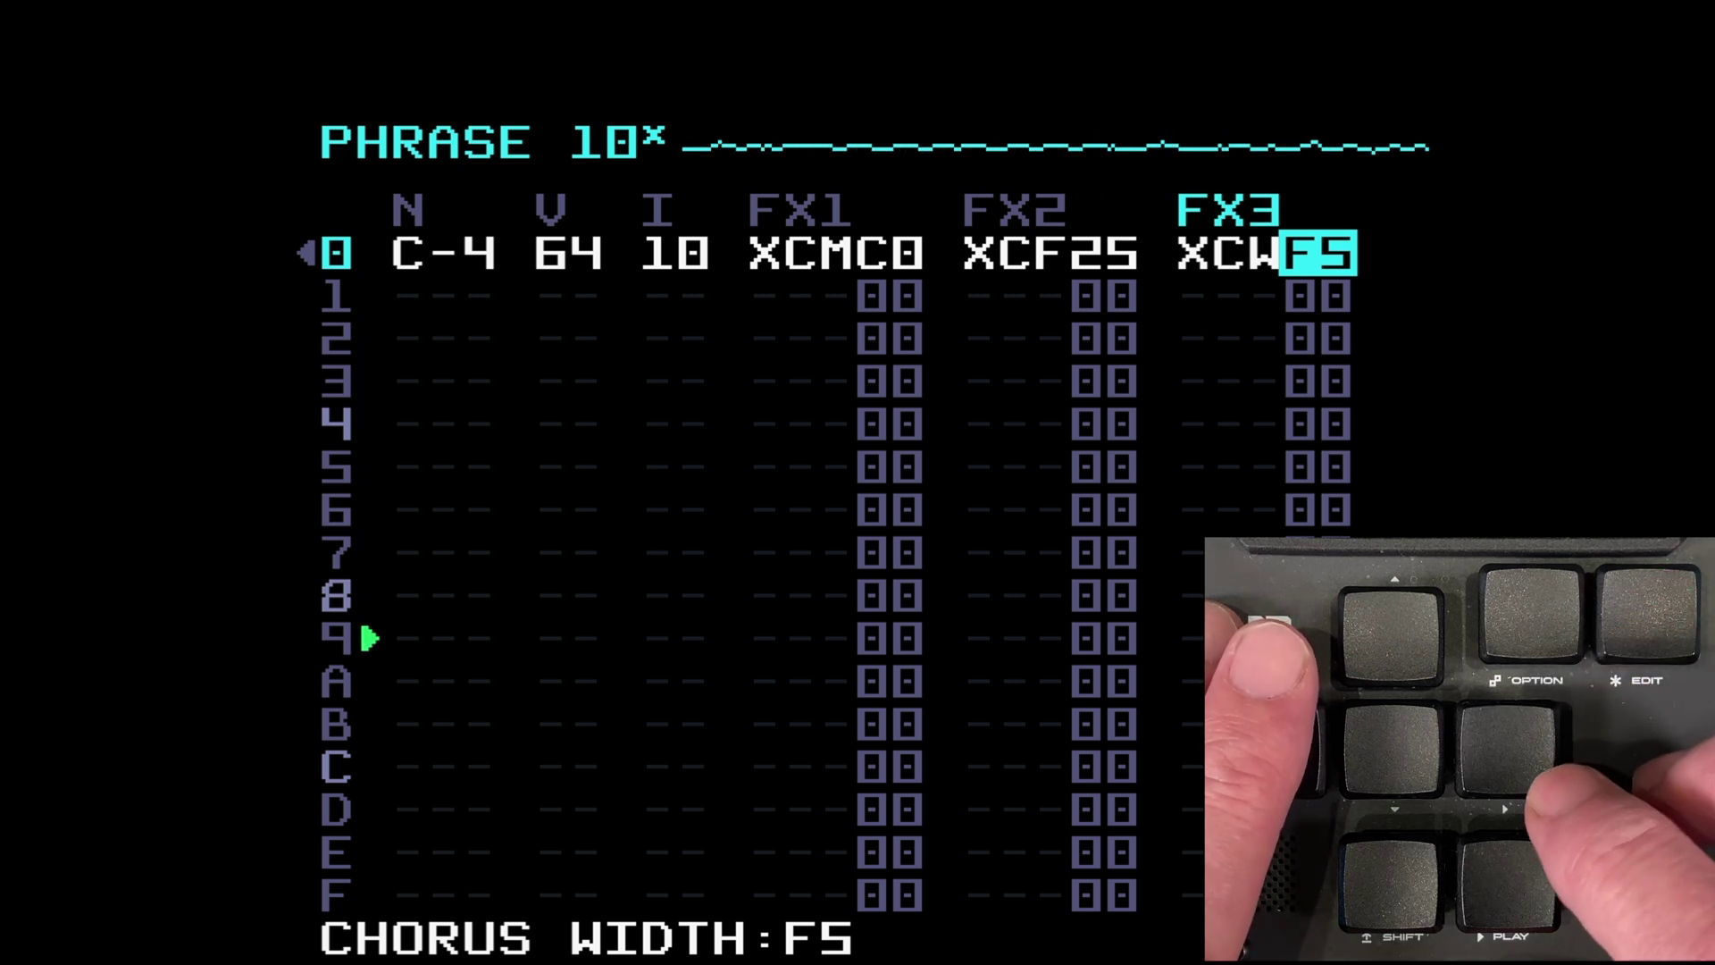
Step: Stop playback and change the FX3 command from XCW to XCR chorus reverb send
key(space)
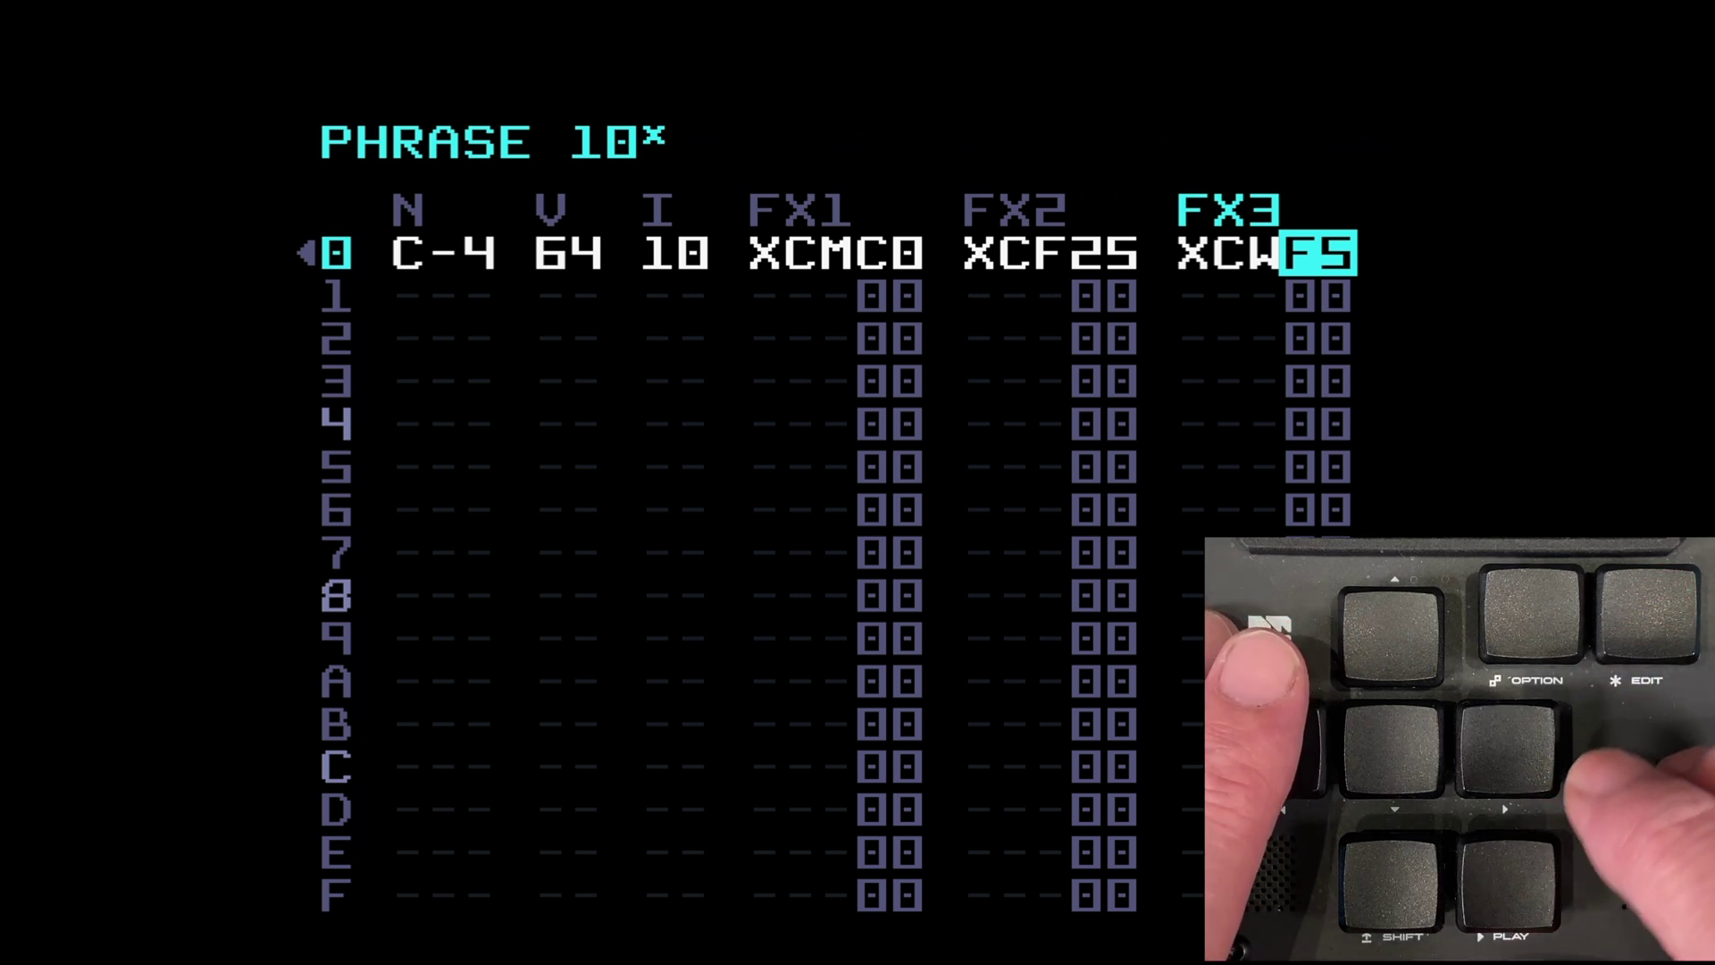
key(Left)
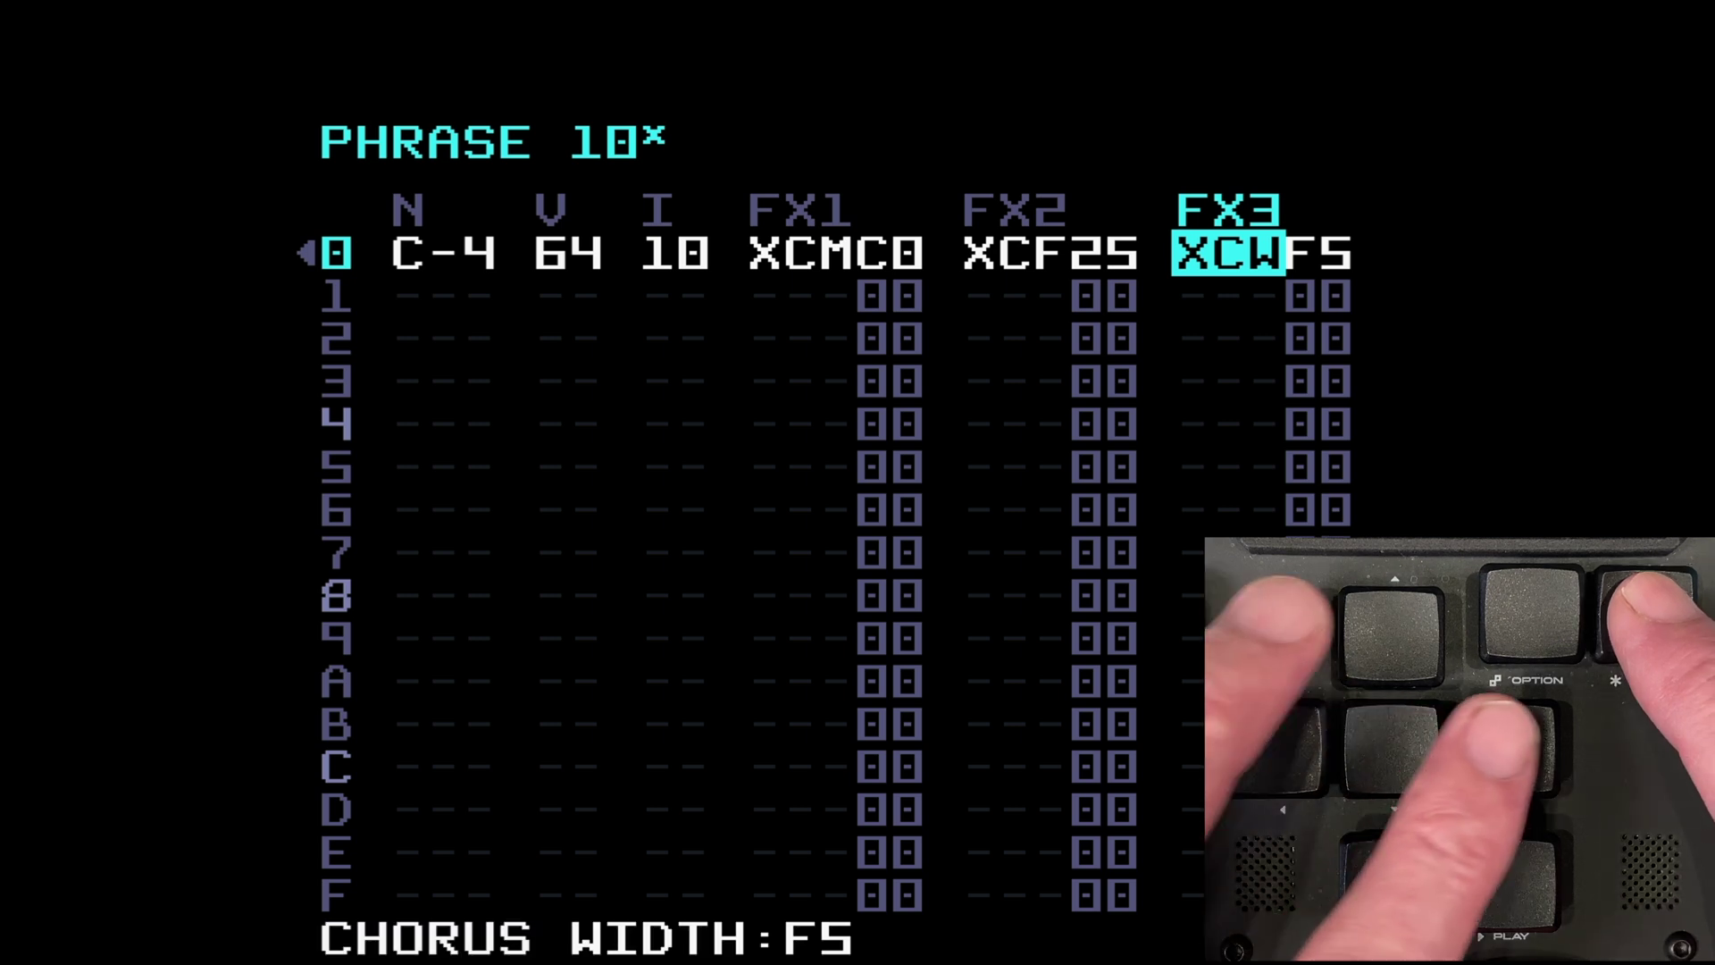
key(x+Right)
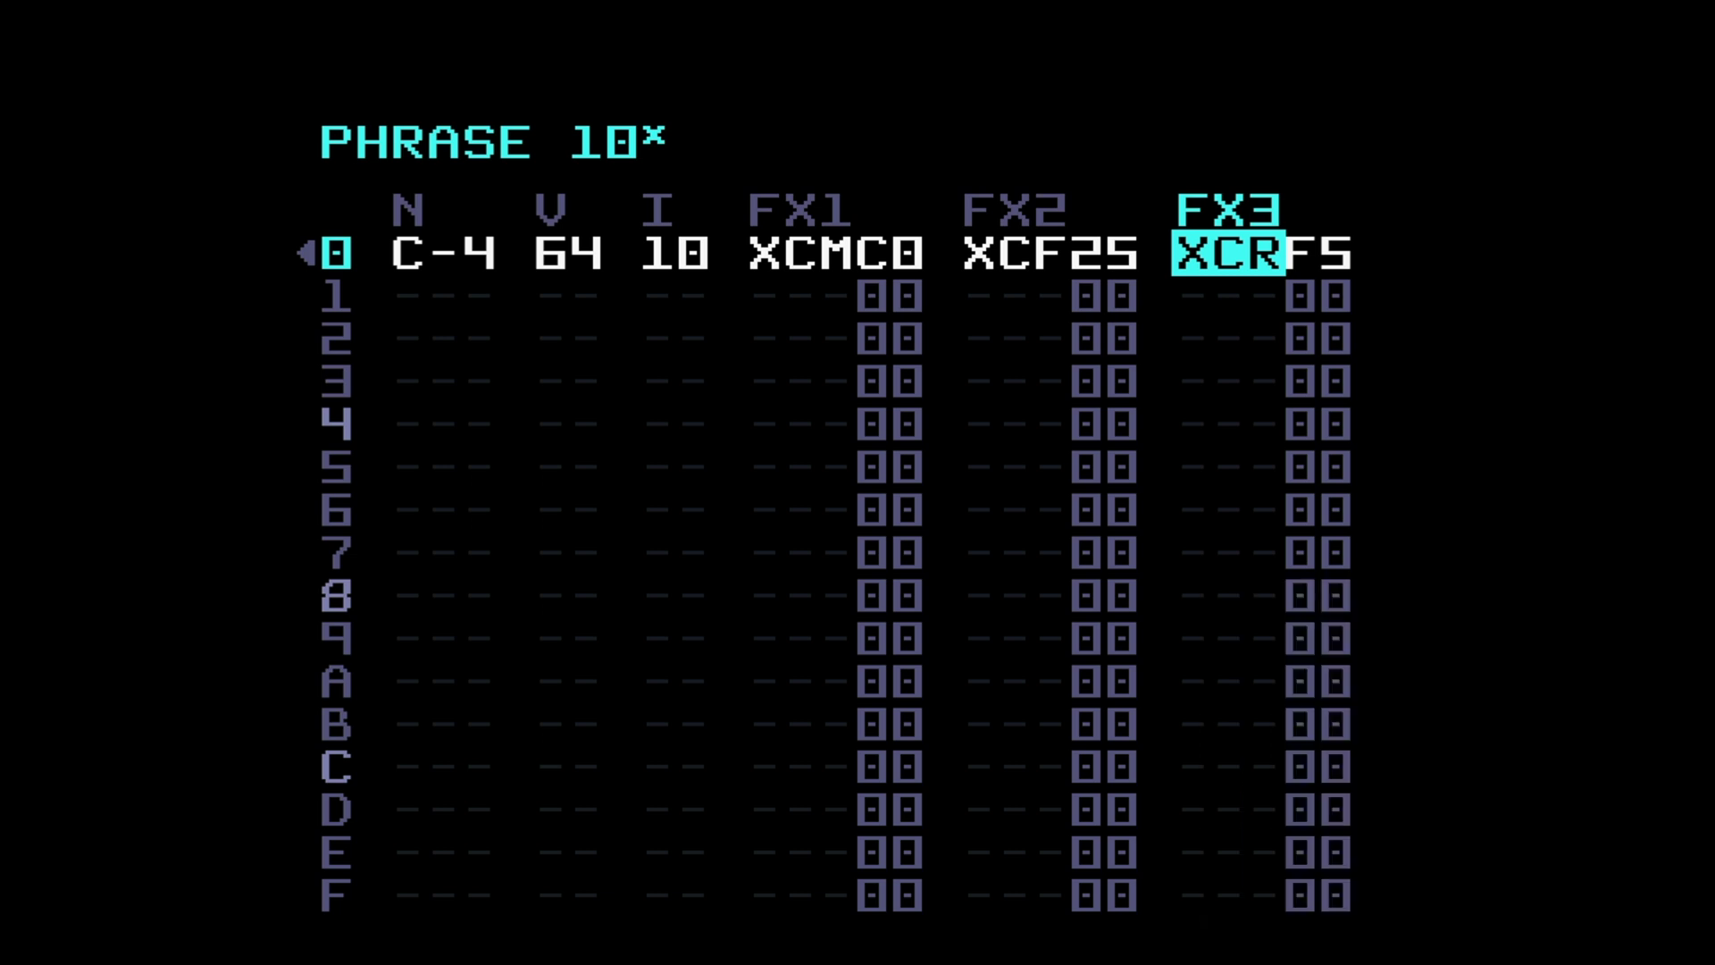
Step: Check instrument 10's reverb send, then return to phrase 10
key(shift+Right)
key(Down)
key(Down)
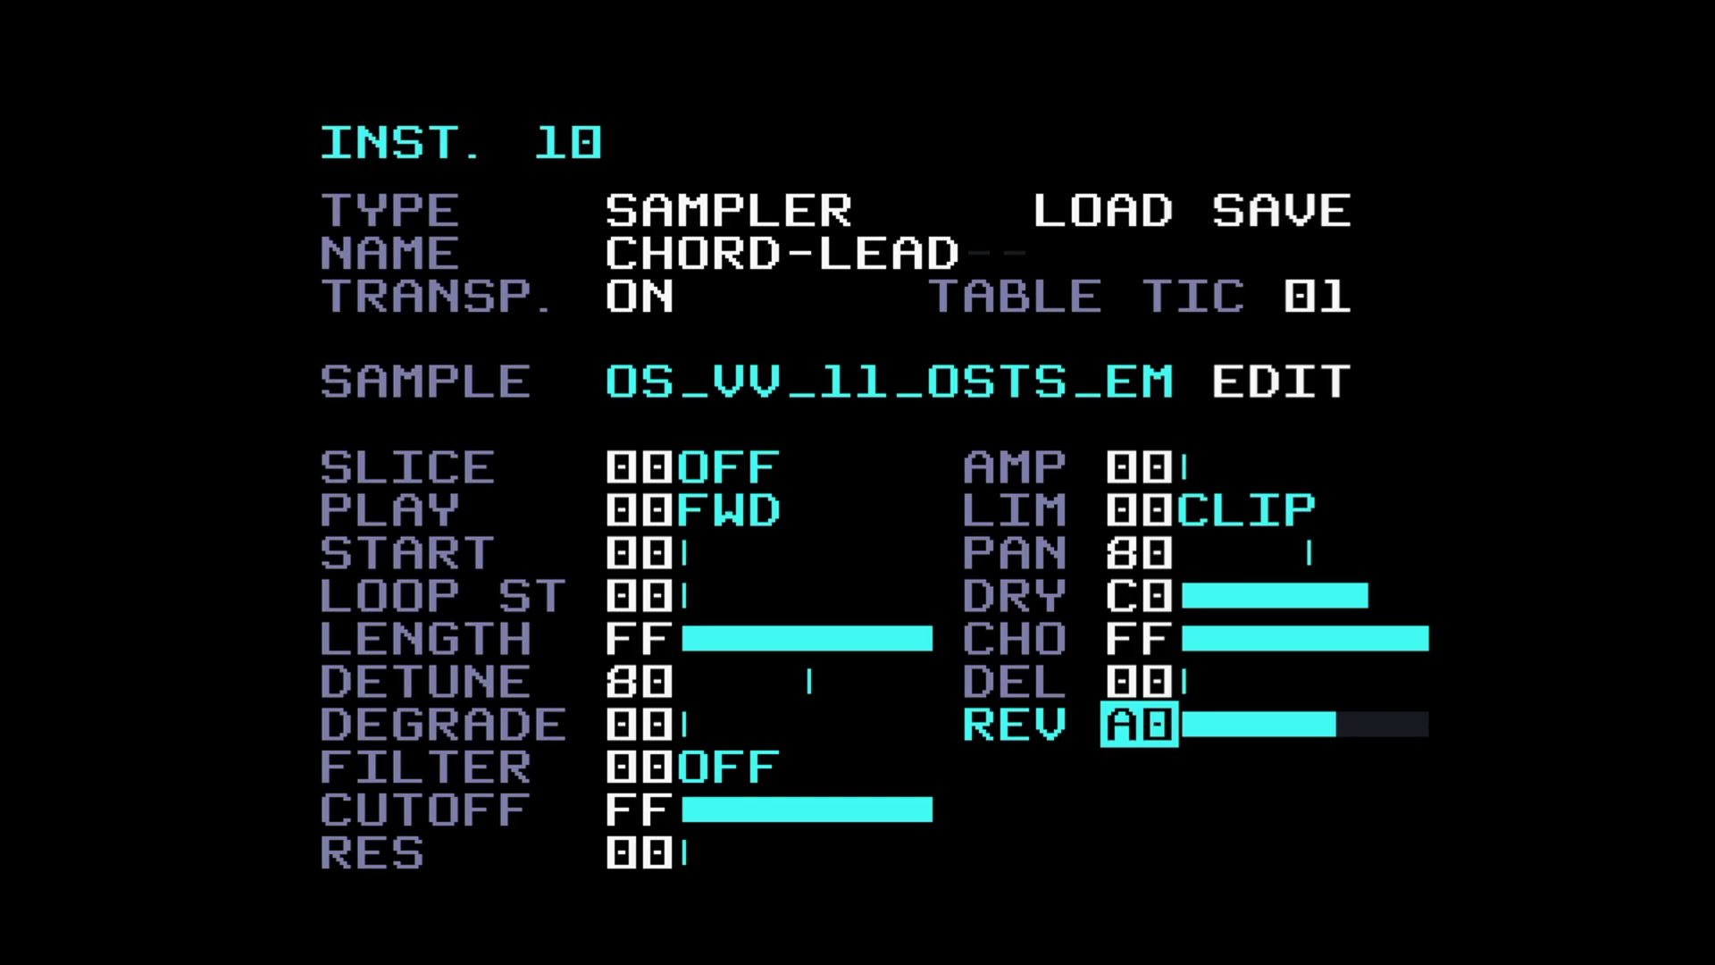
key(shift+Left)
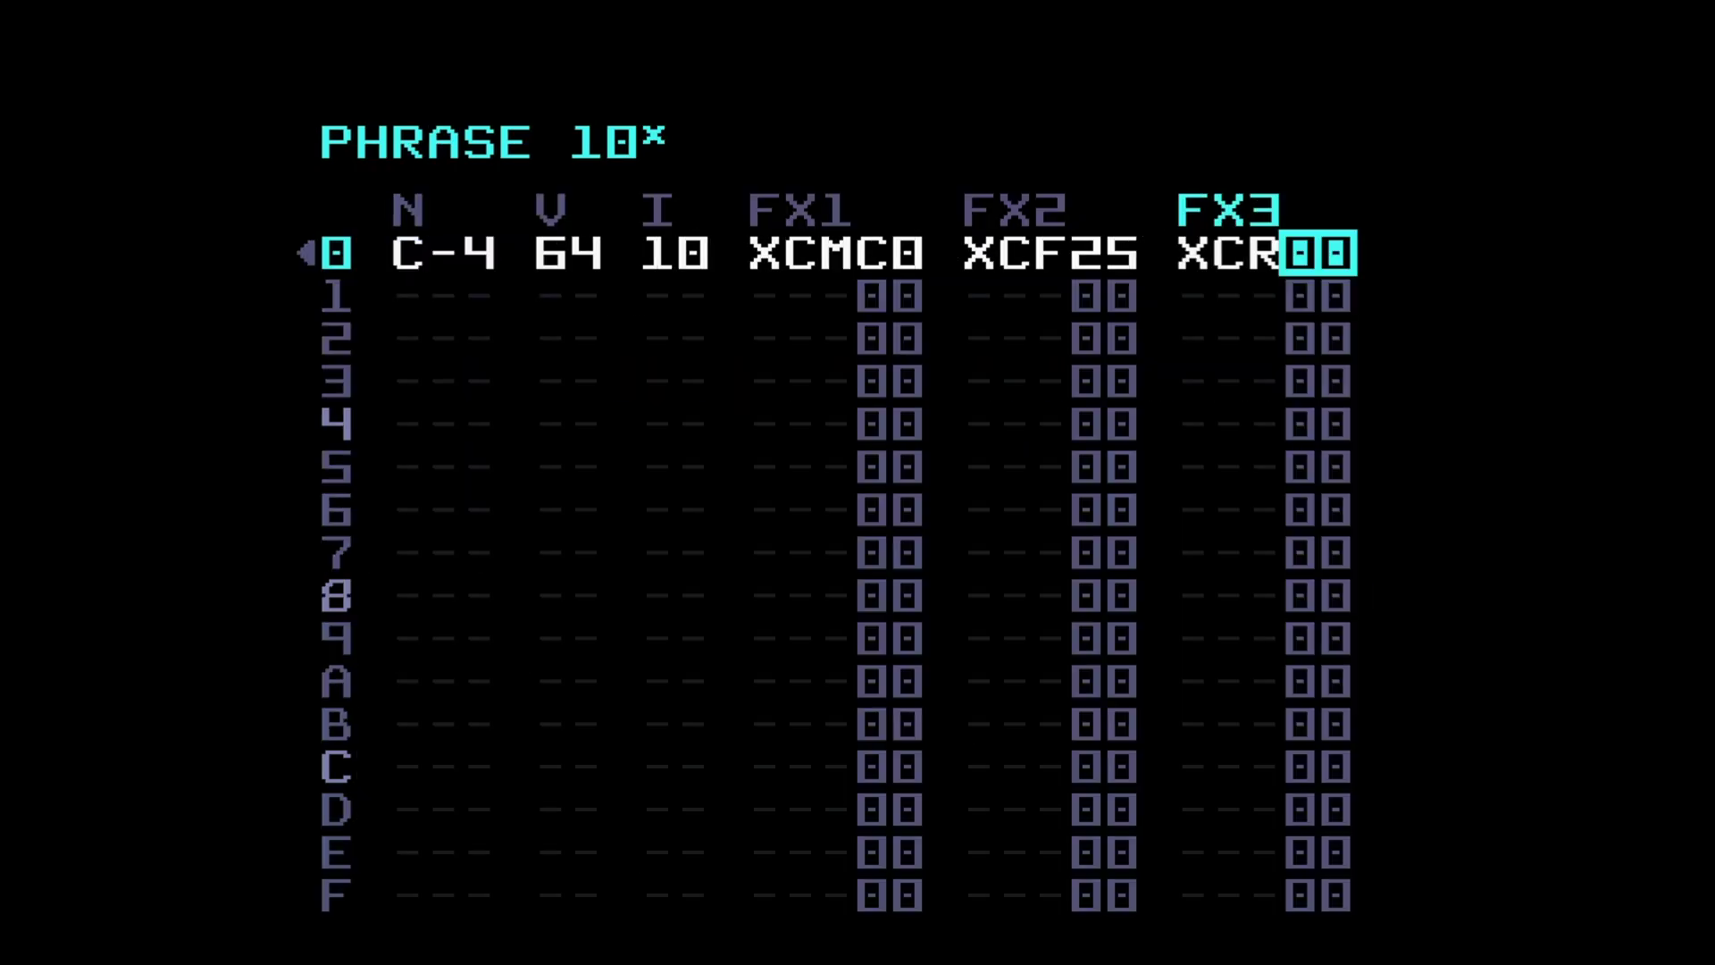
Step: Audition the XCR command, then replace row 0's effects with XDT00, XDF00 and XDW00
key(Left)
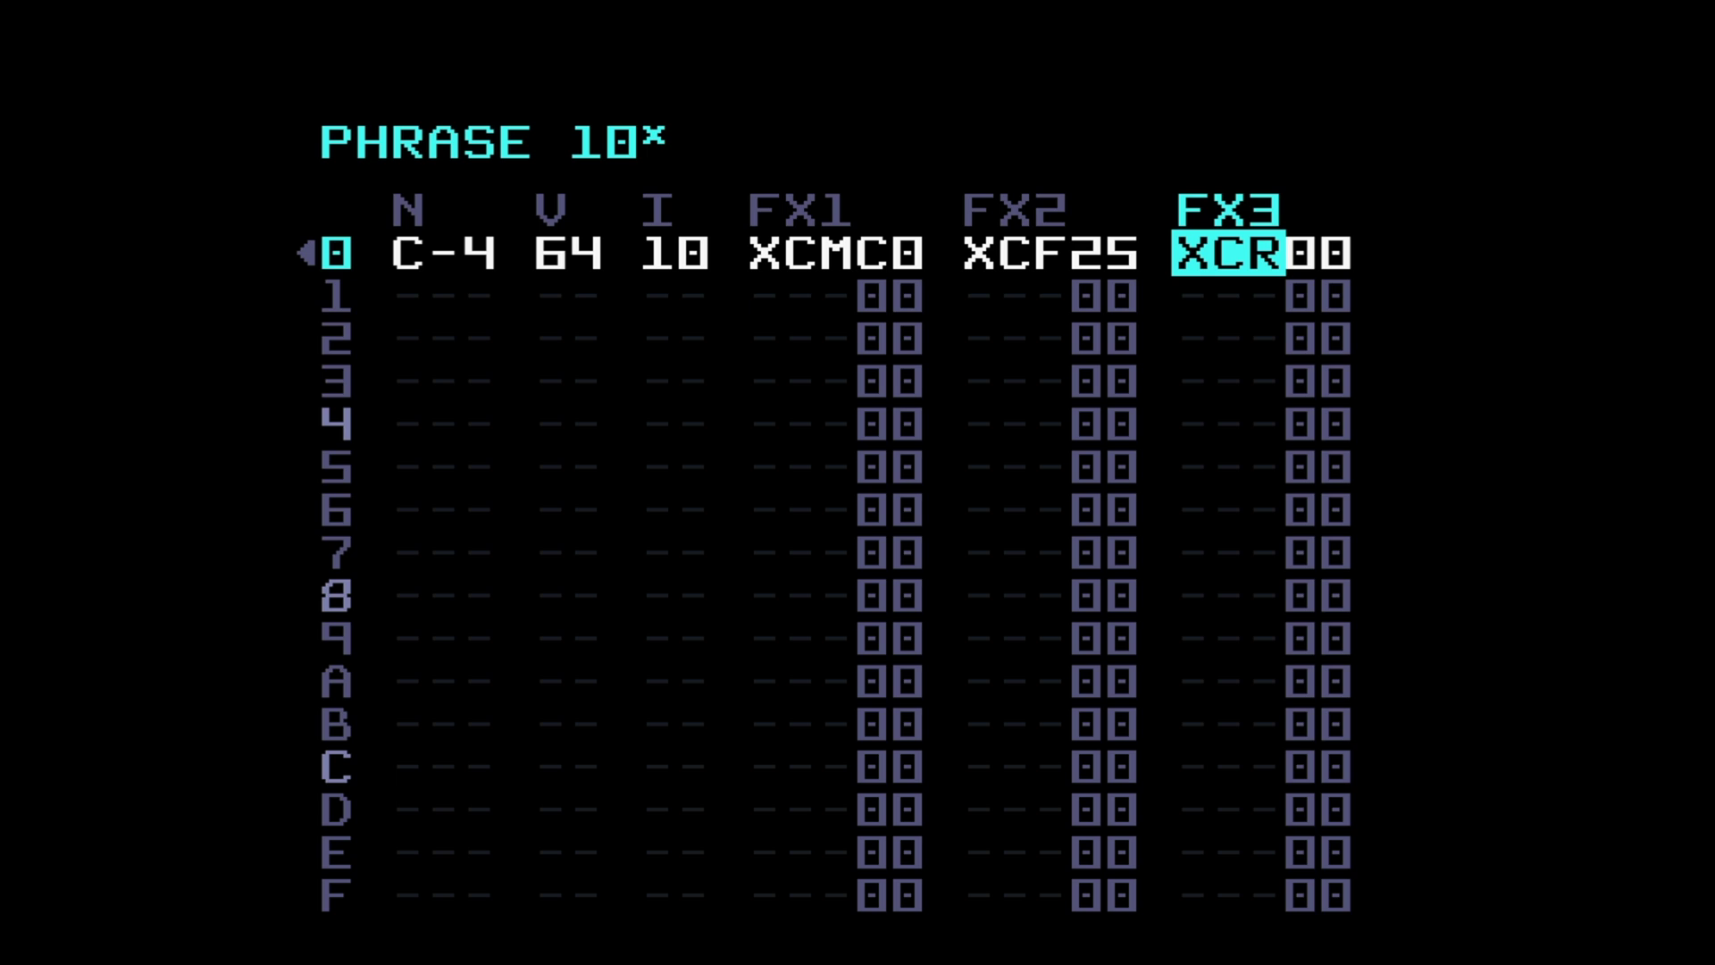
key(space)
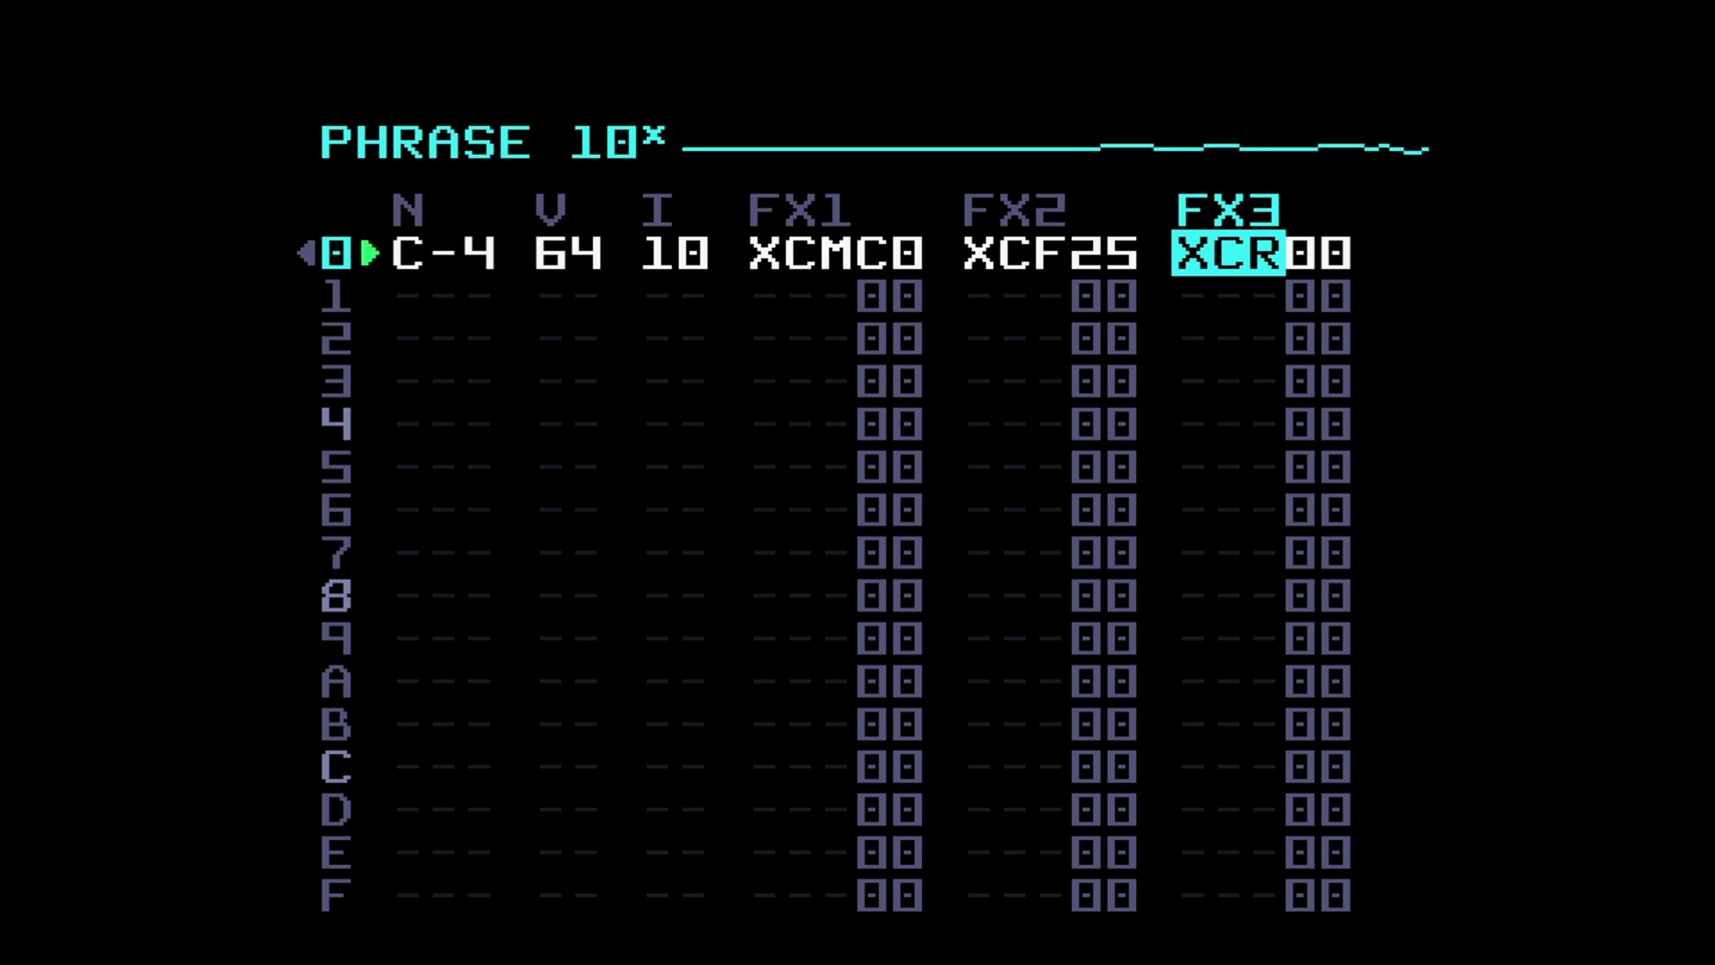
key(Right)
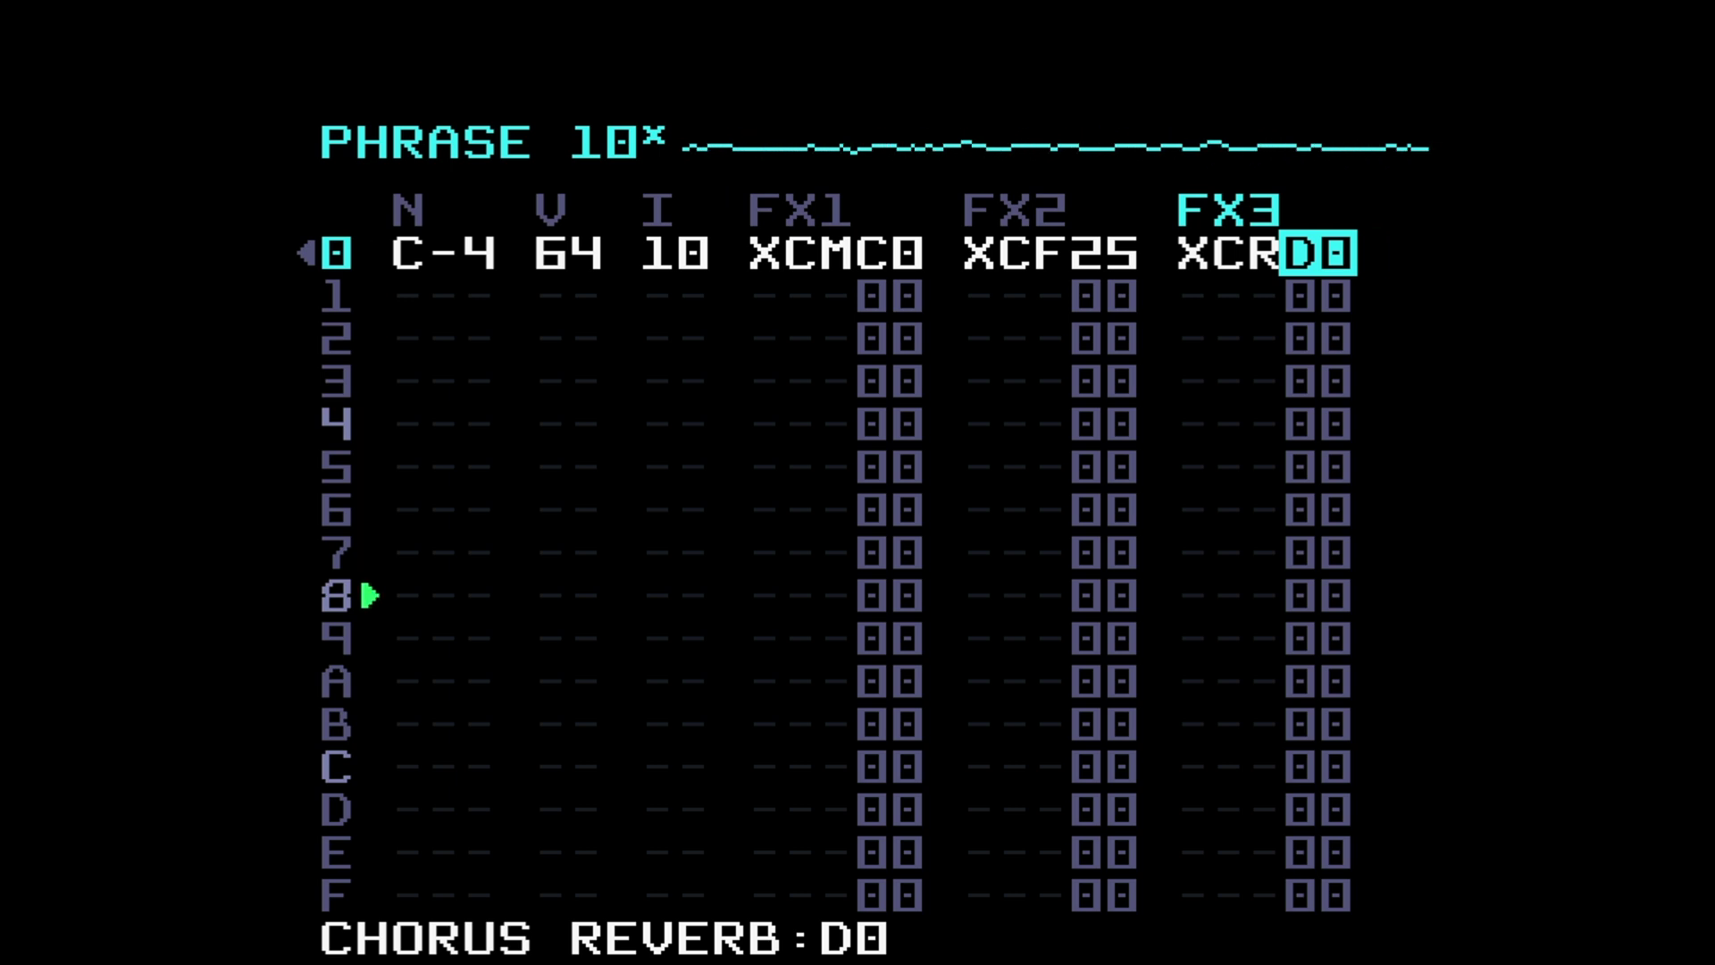
key(space)
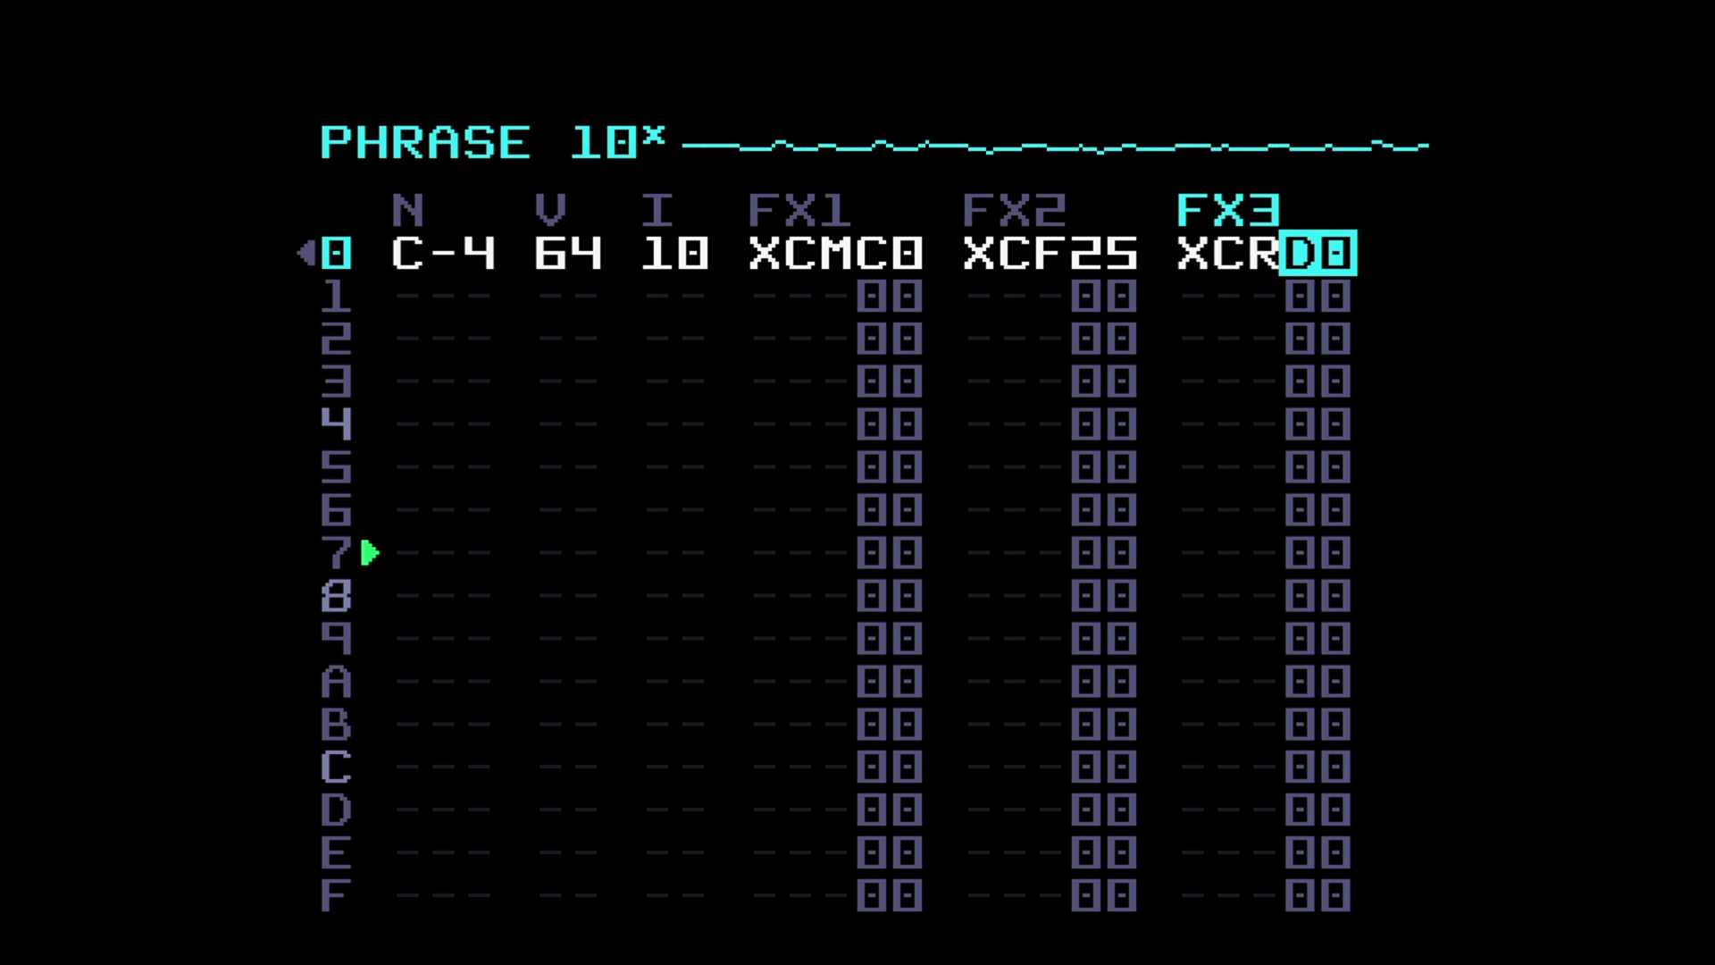
key(space)
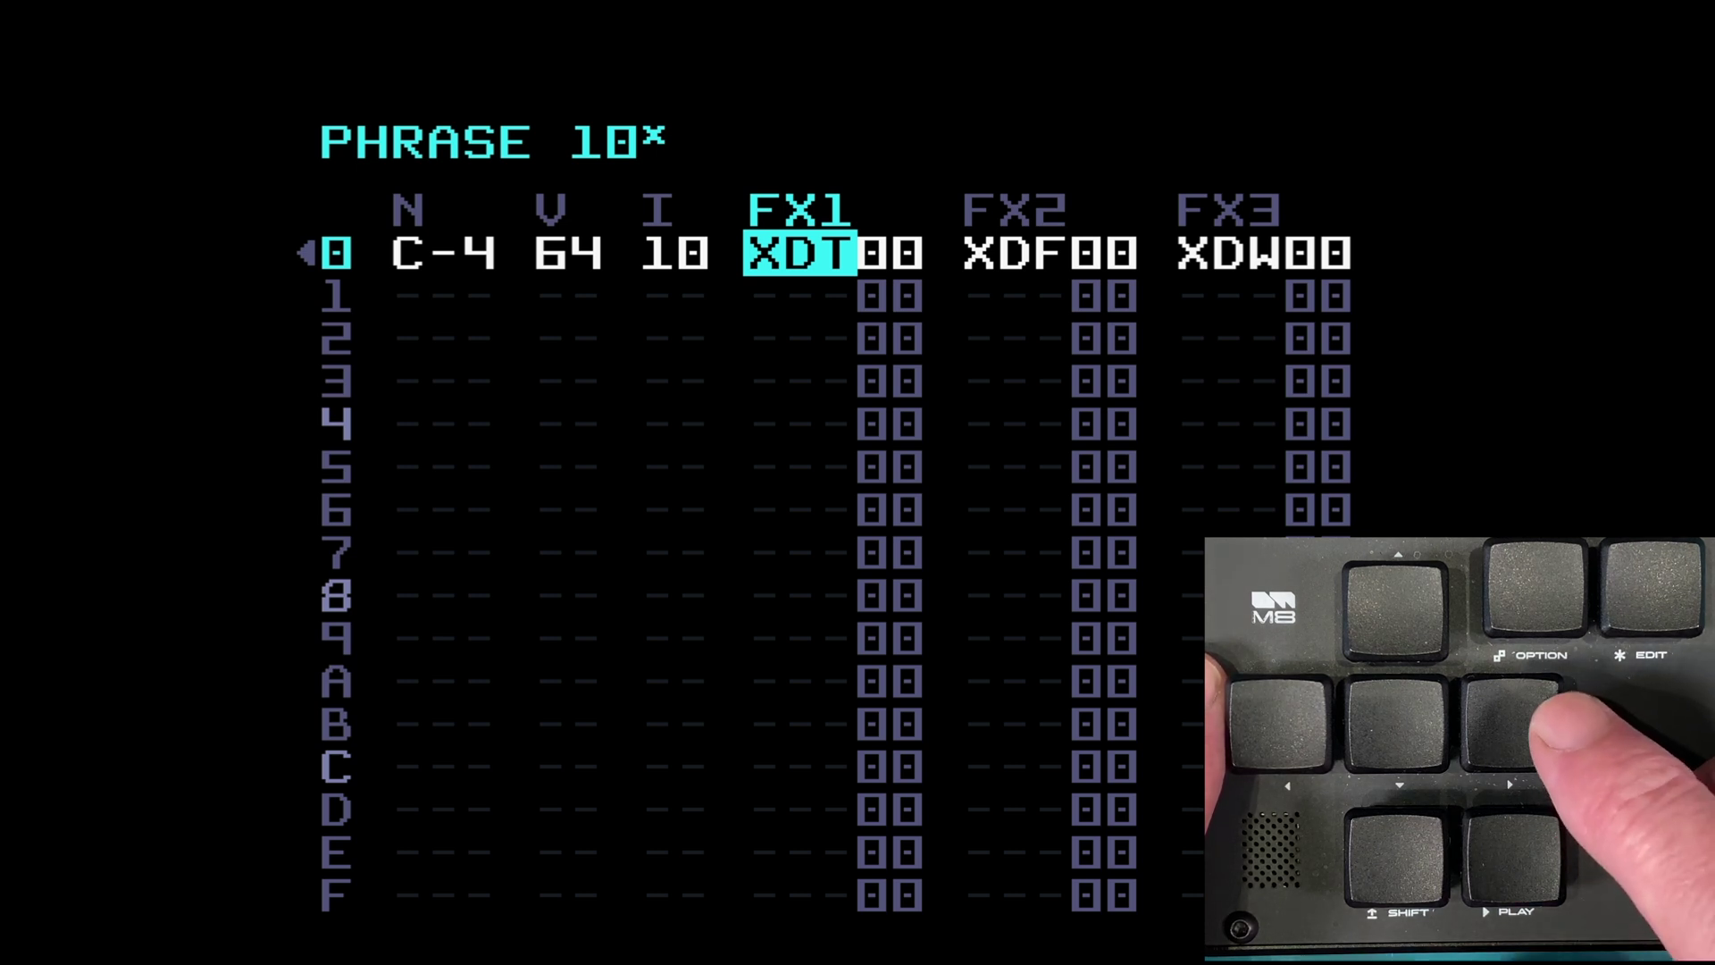
key(Right)
key(Right)
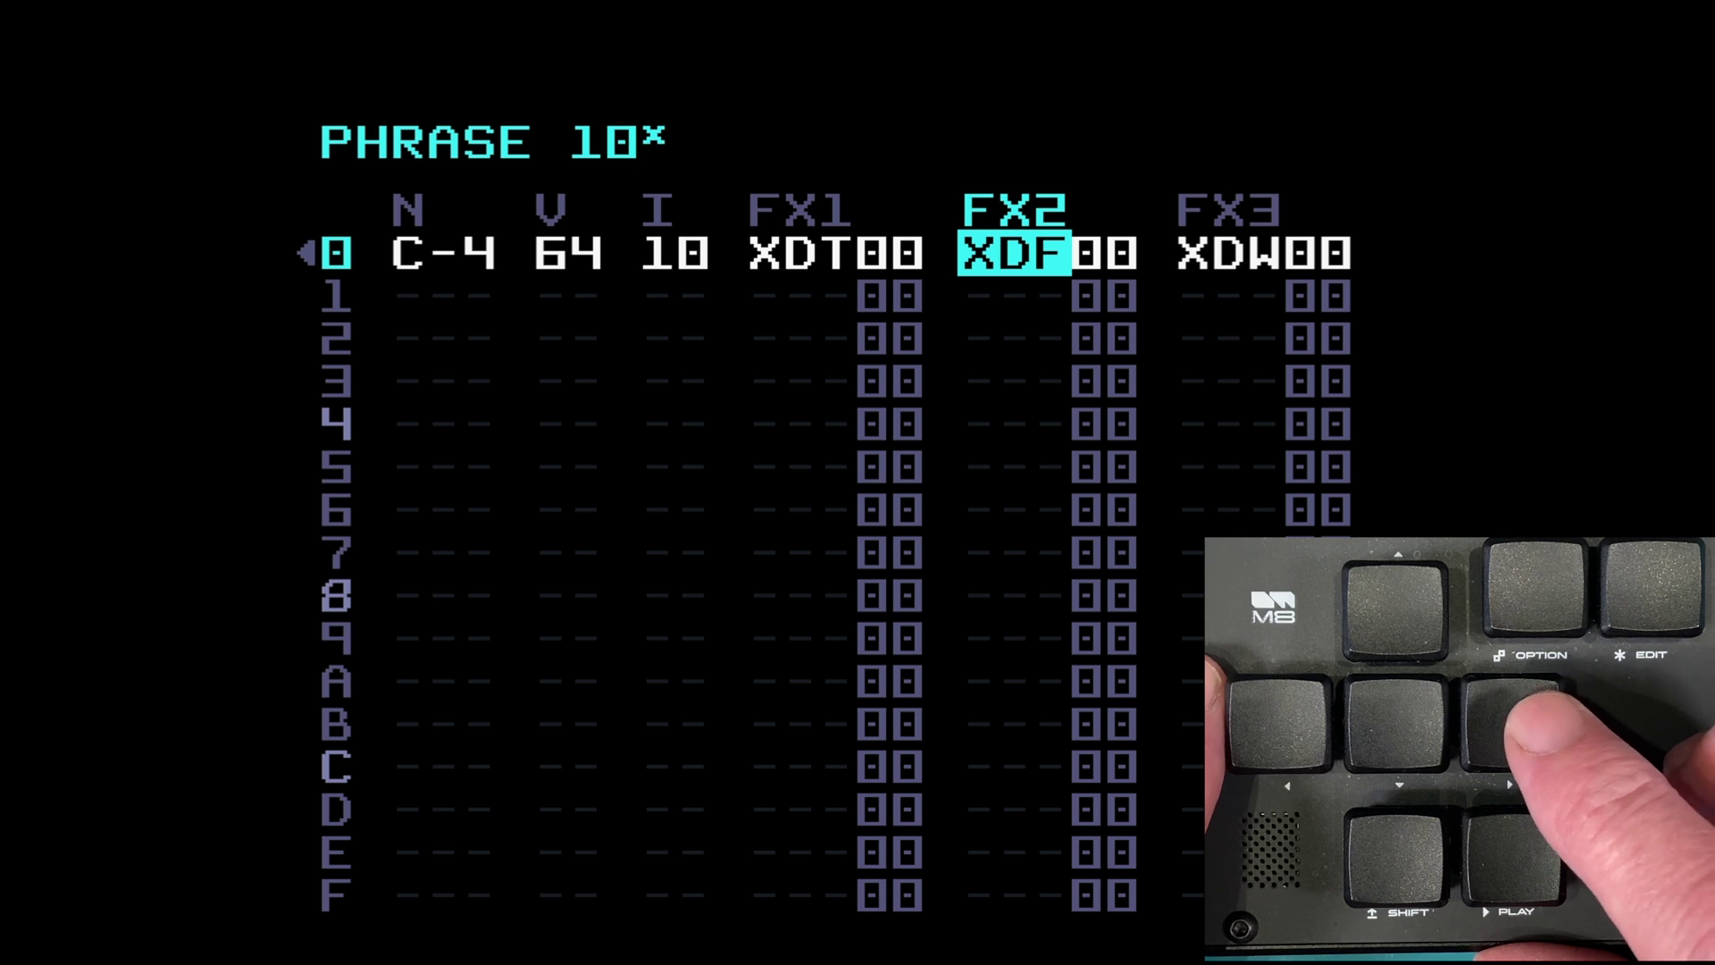
key(Right)
key(Right)
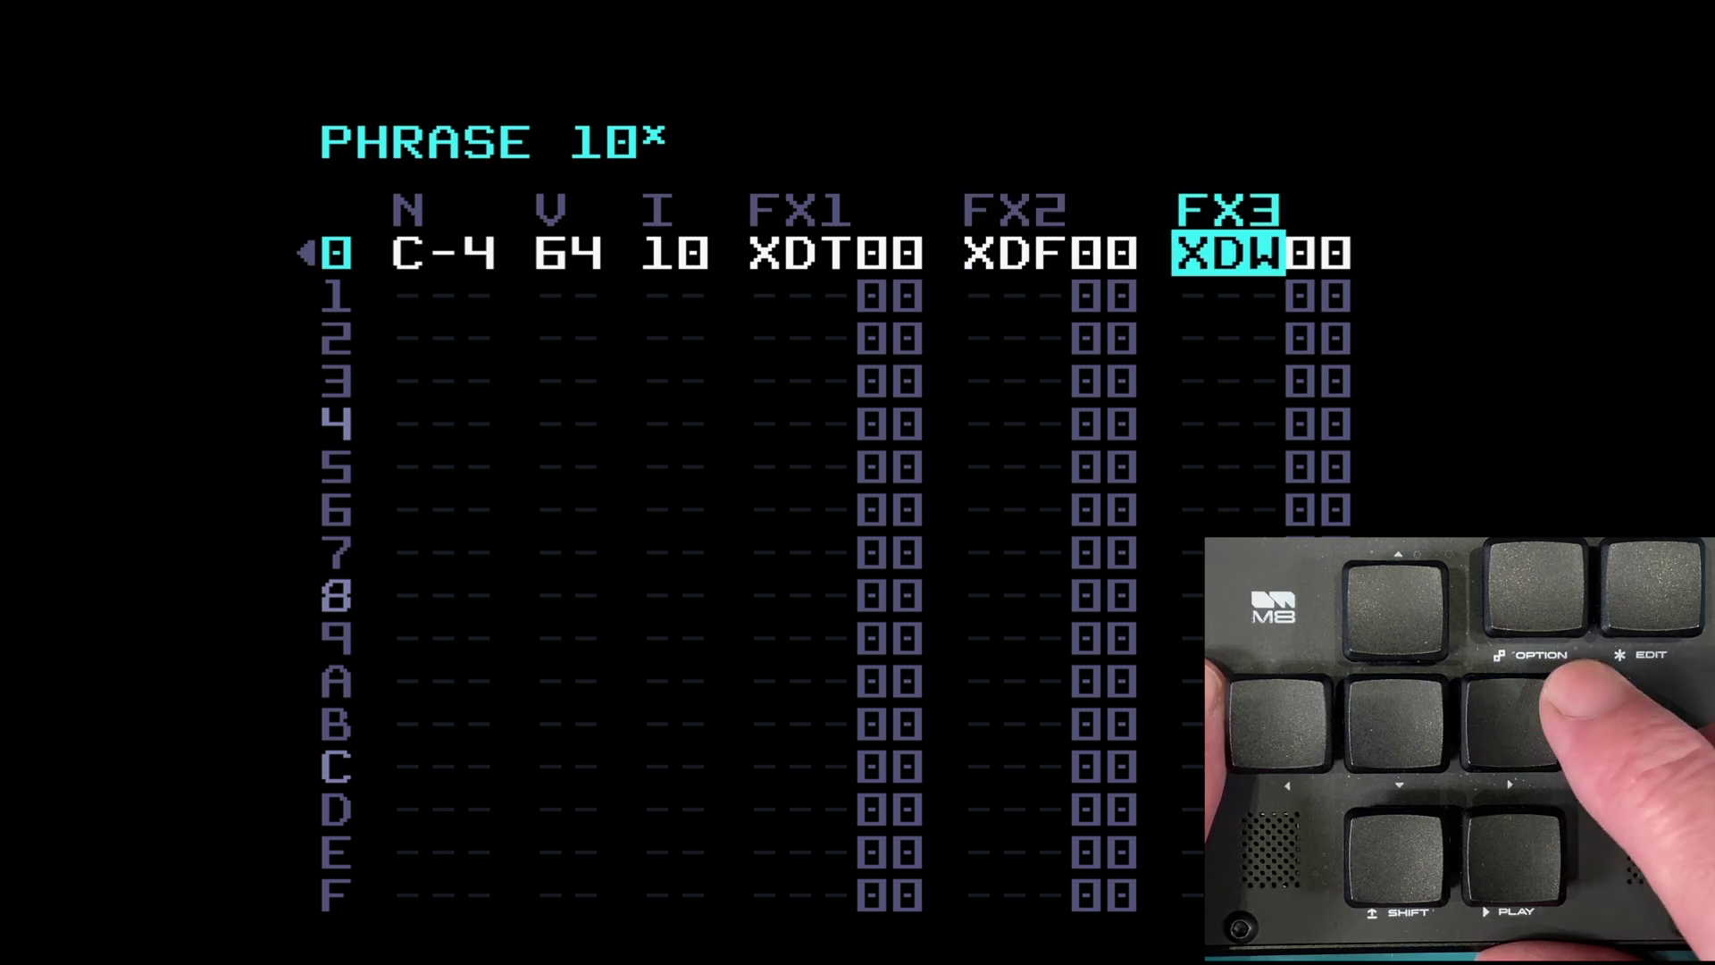
Step: Set instrument 10's CHO send to 00, then play phrase 10 again
key(Left)
key(Left)
key(Left)
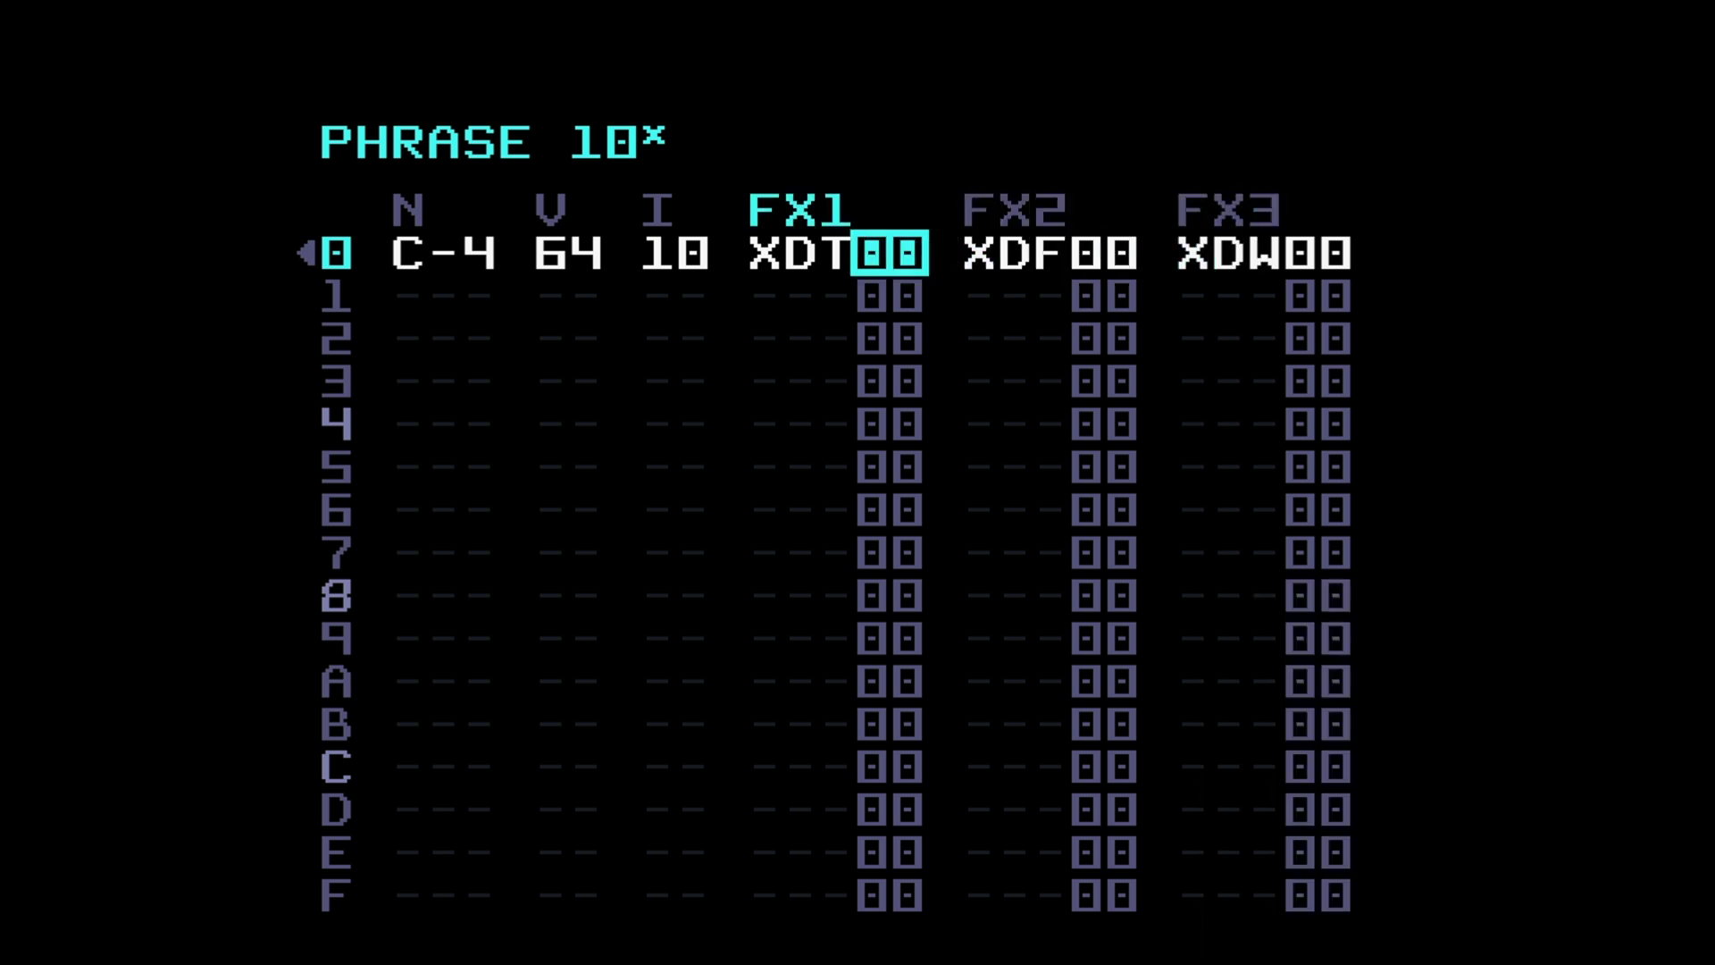
key(shift+Right)
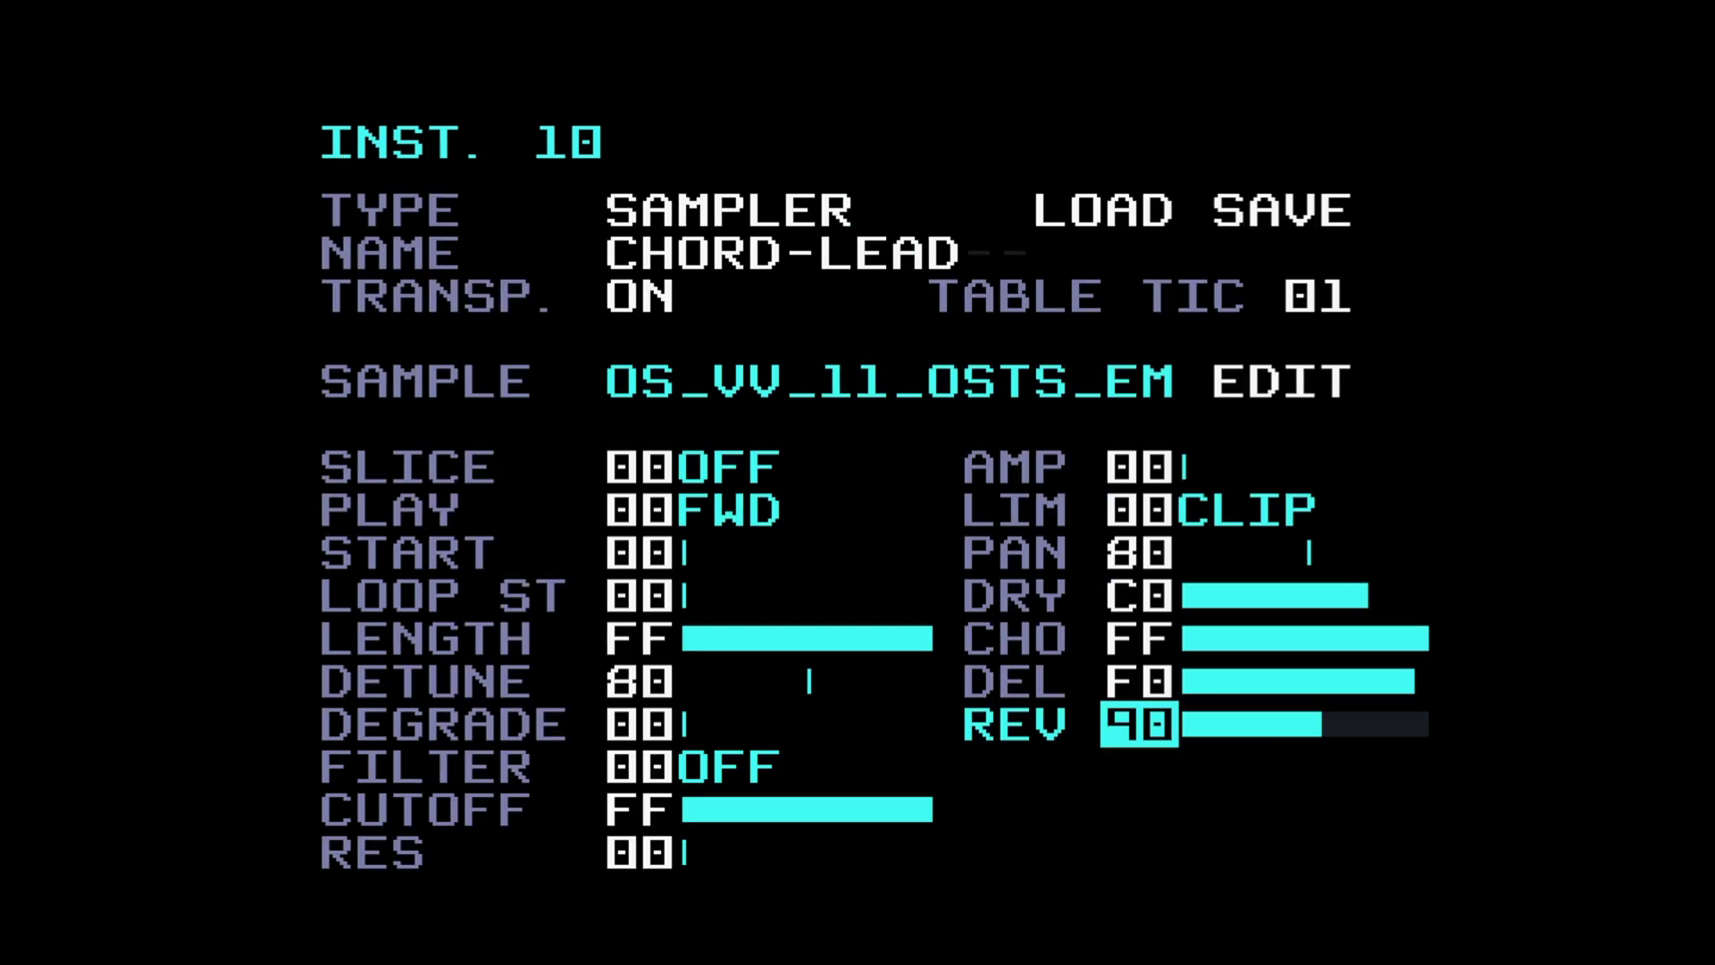
key(Up)
key(Up)
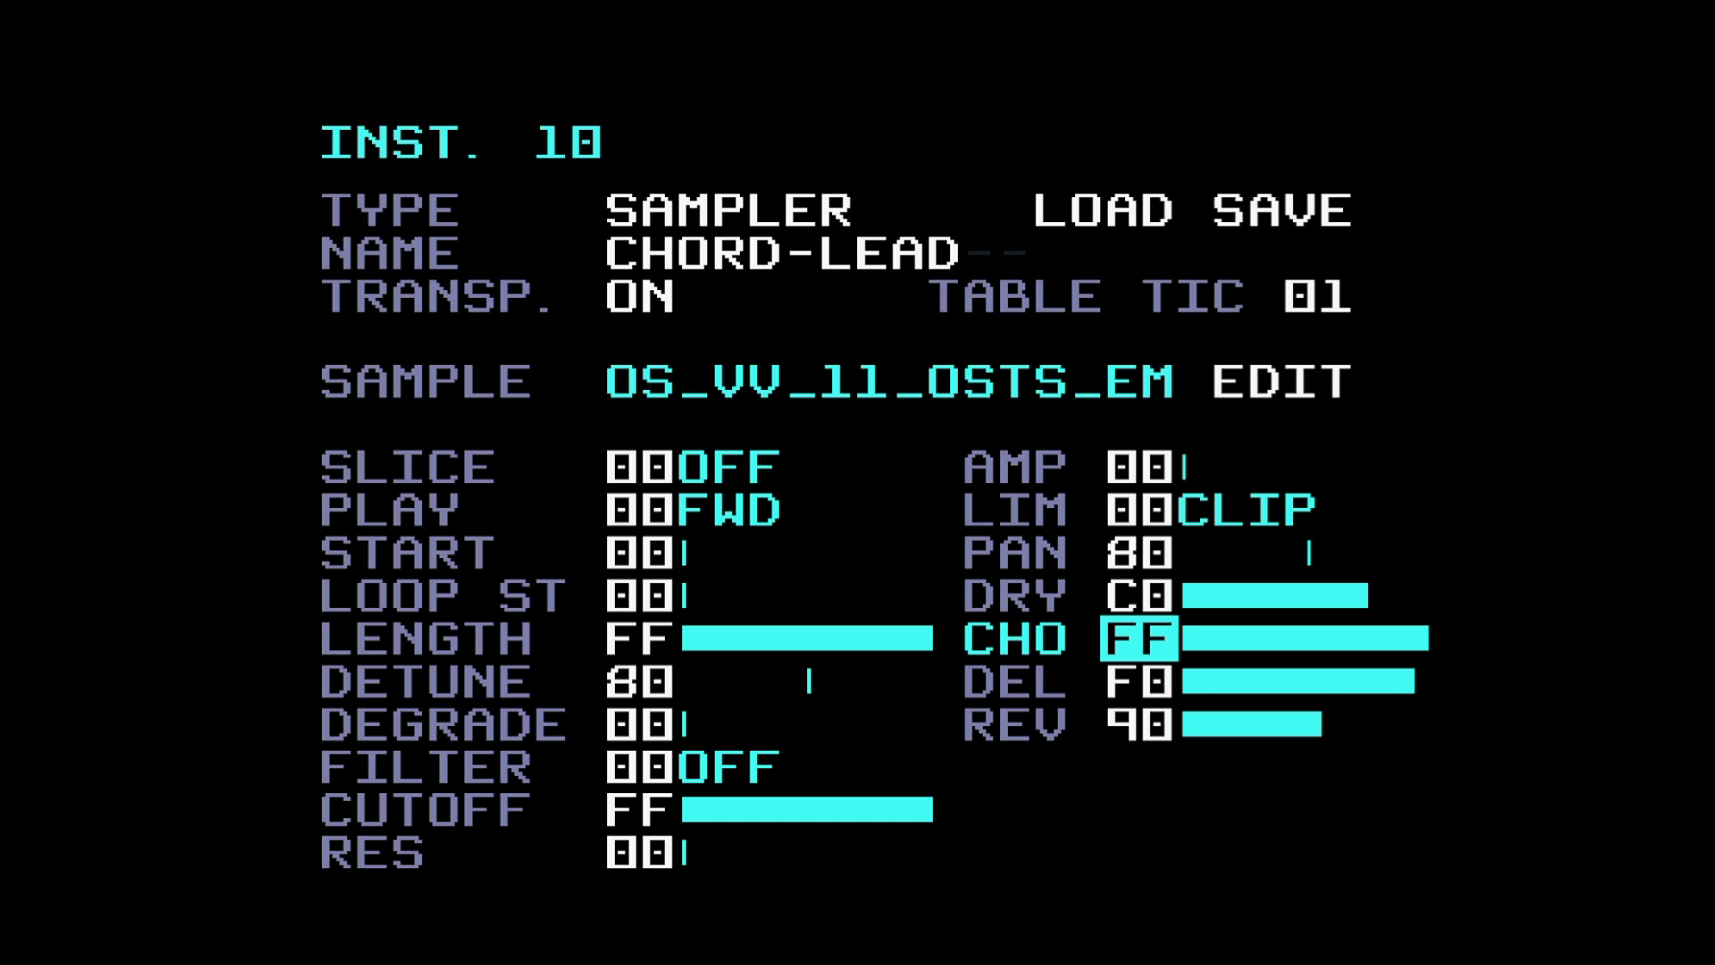
key(z+x)
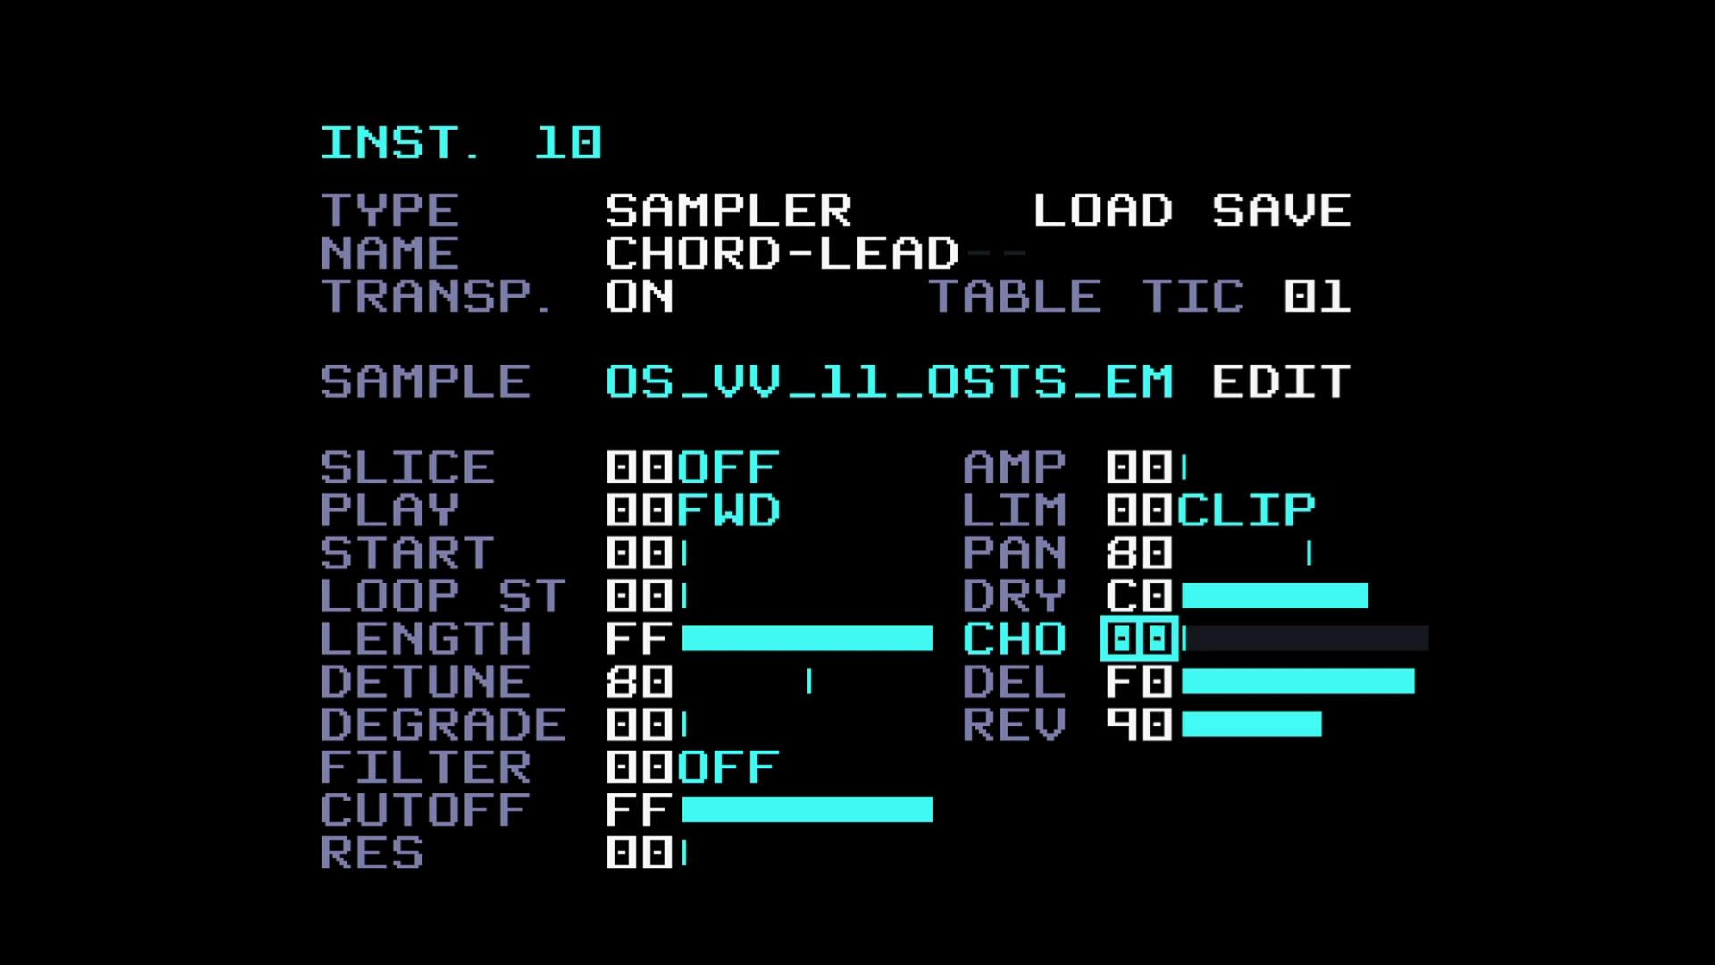
key(shift+Left)
key(space)
key(space)
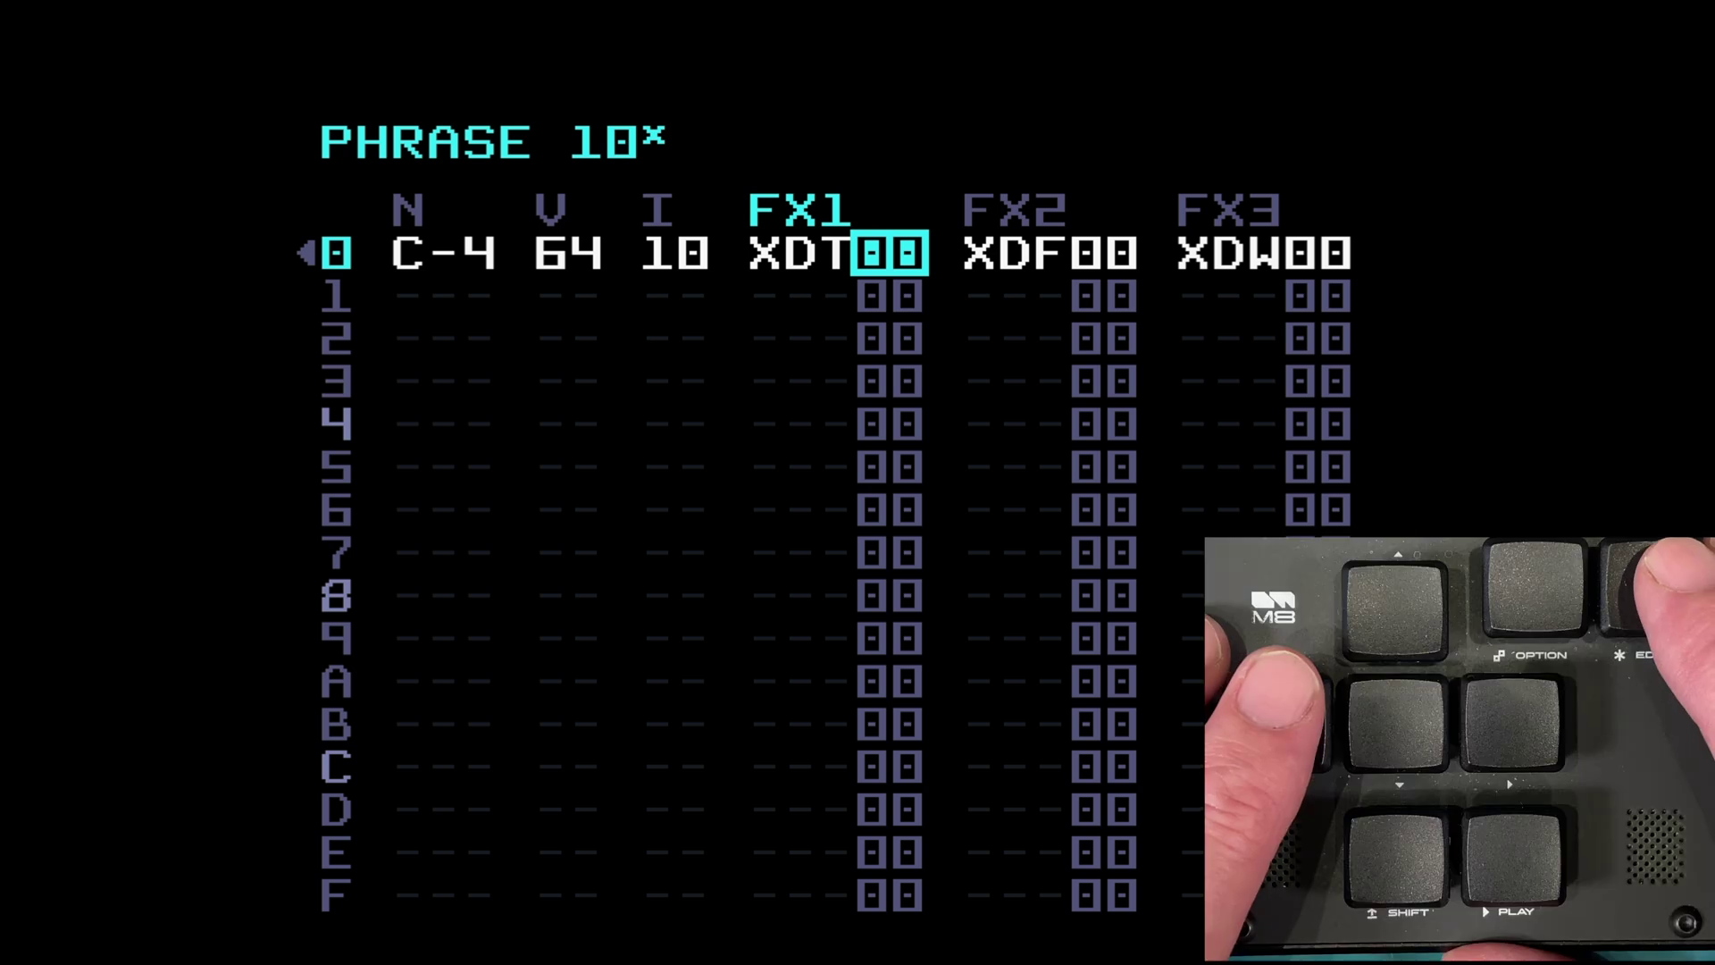
Step: Raise row 0's delay time through 10, 20, 40 to XDT44 and audition the phrase
key(x+Up)
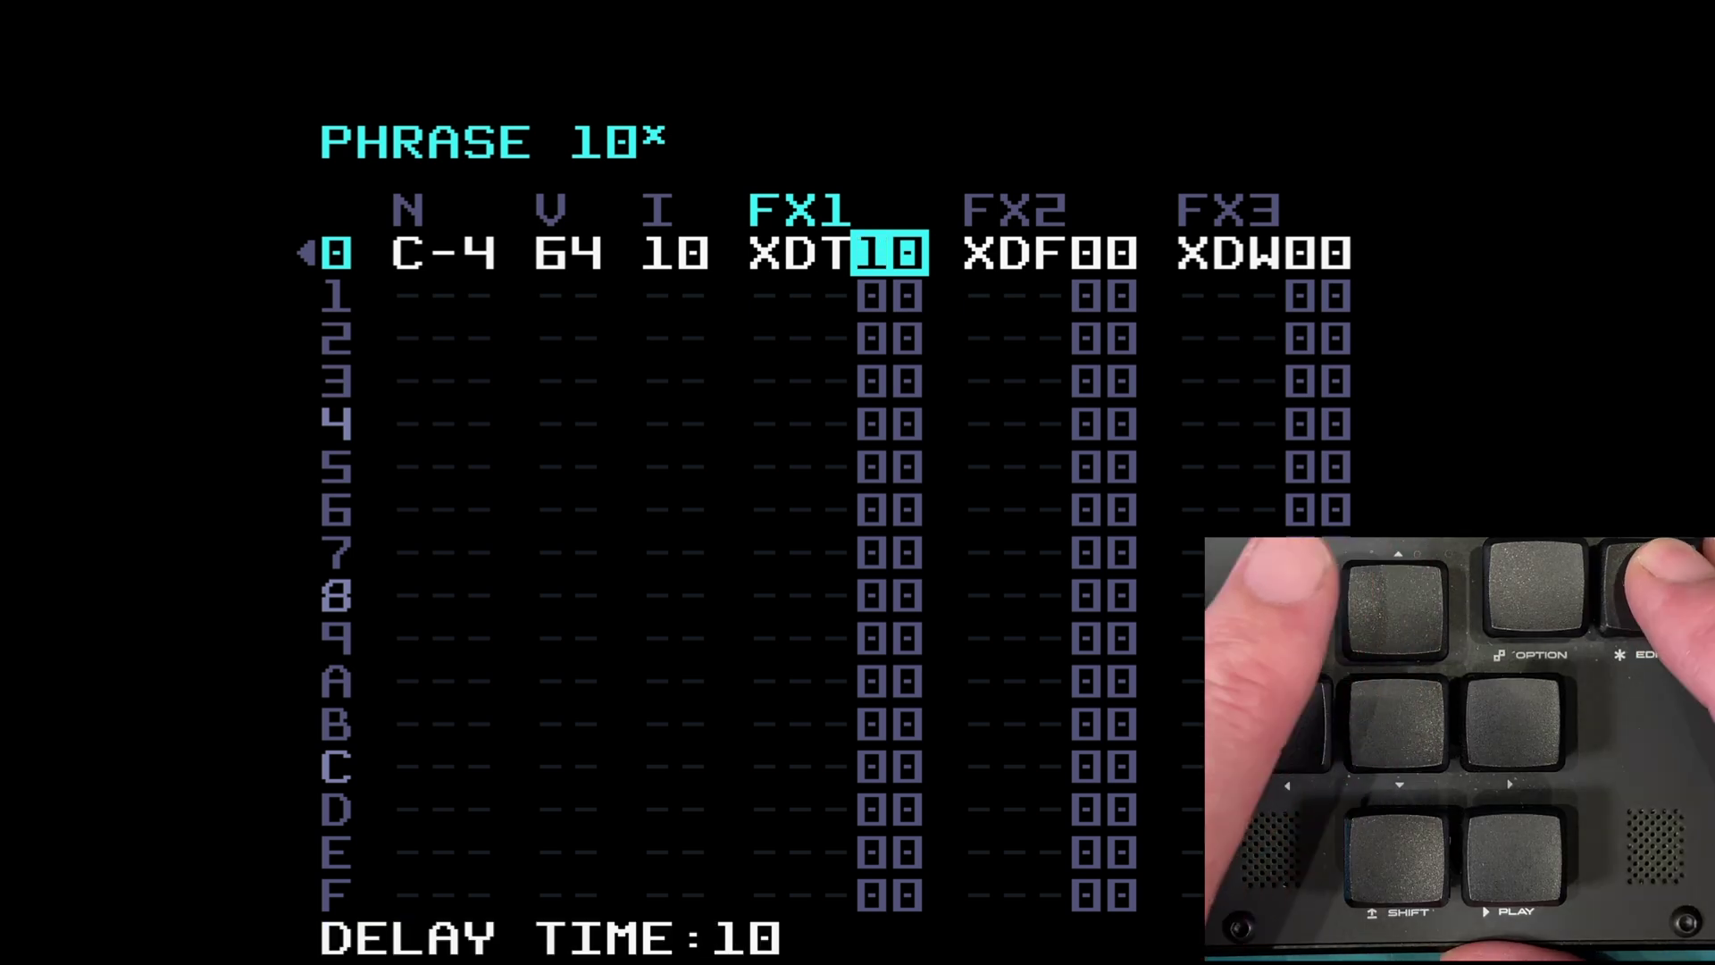
key(x+Up)
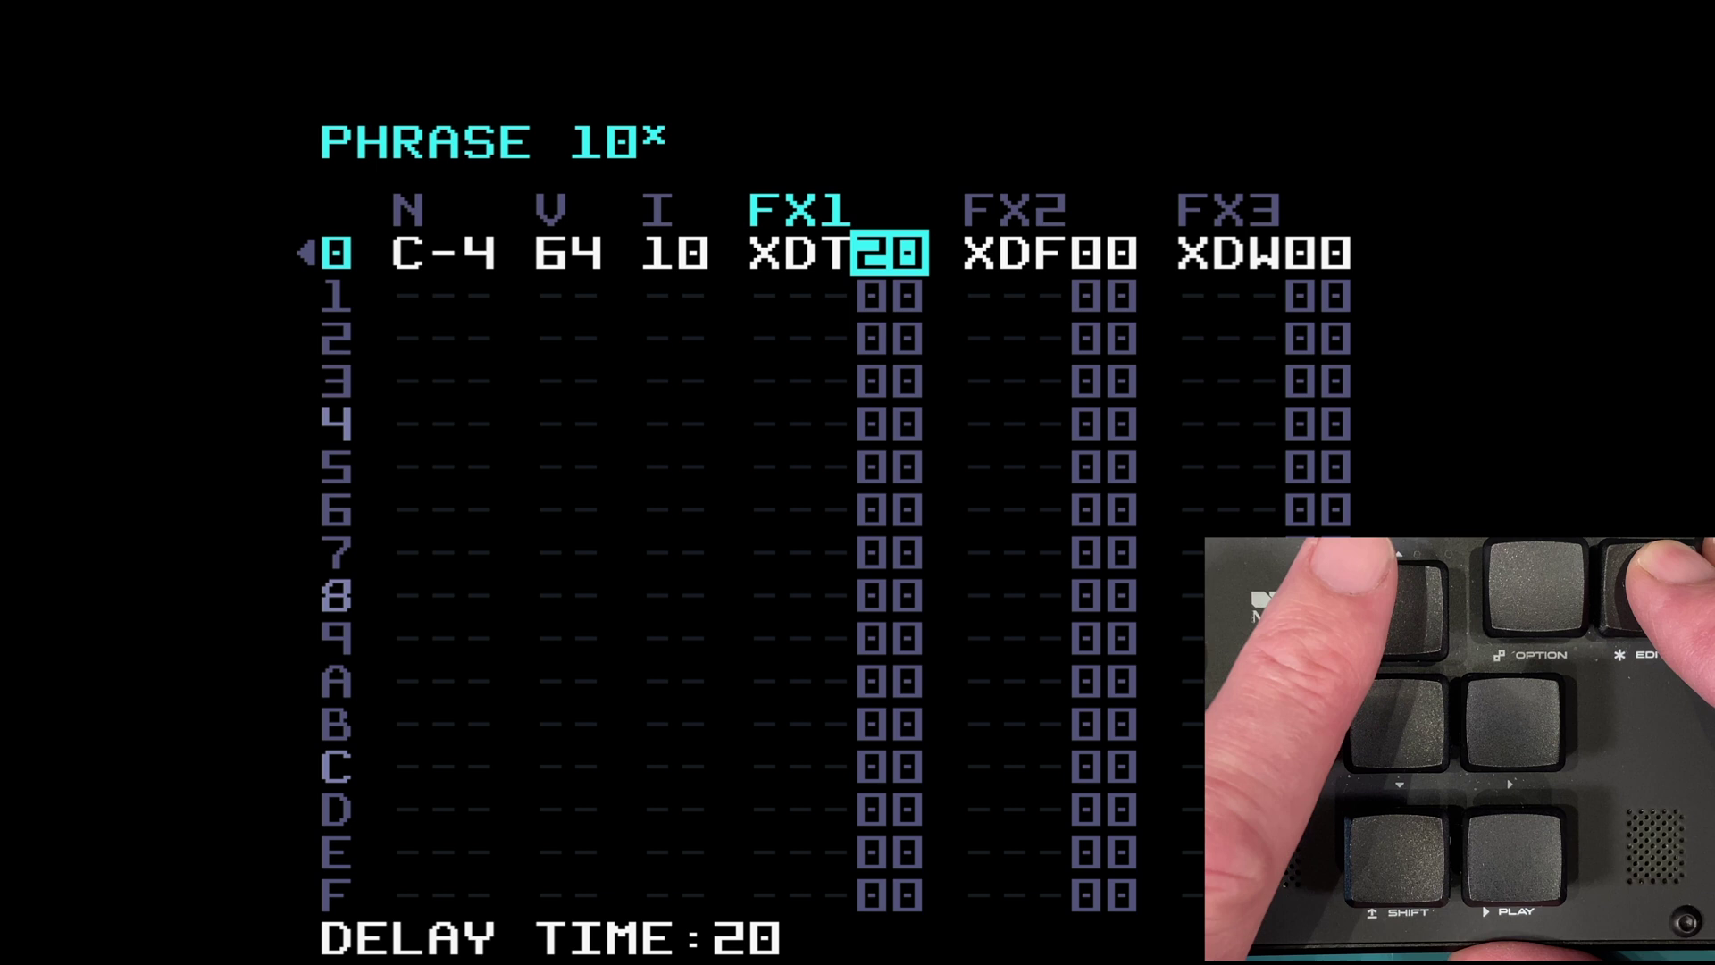
key(x+Up)
key(x+Up)
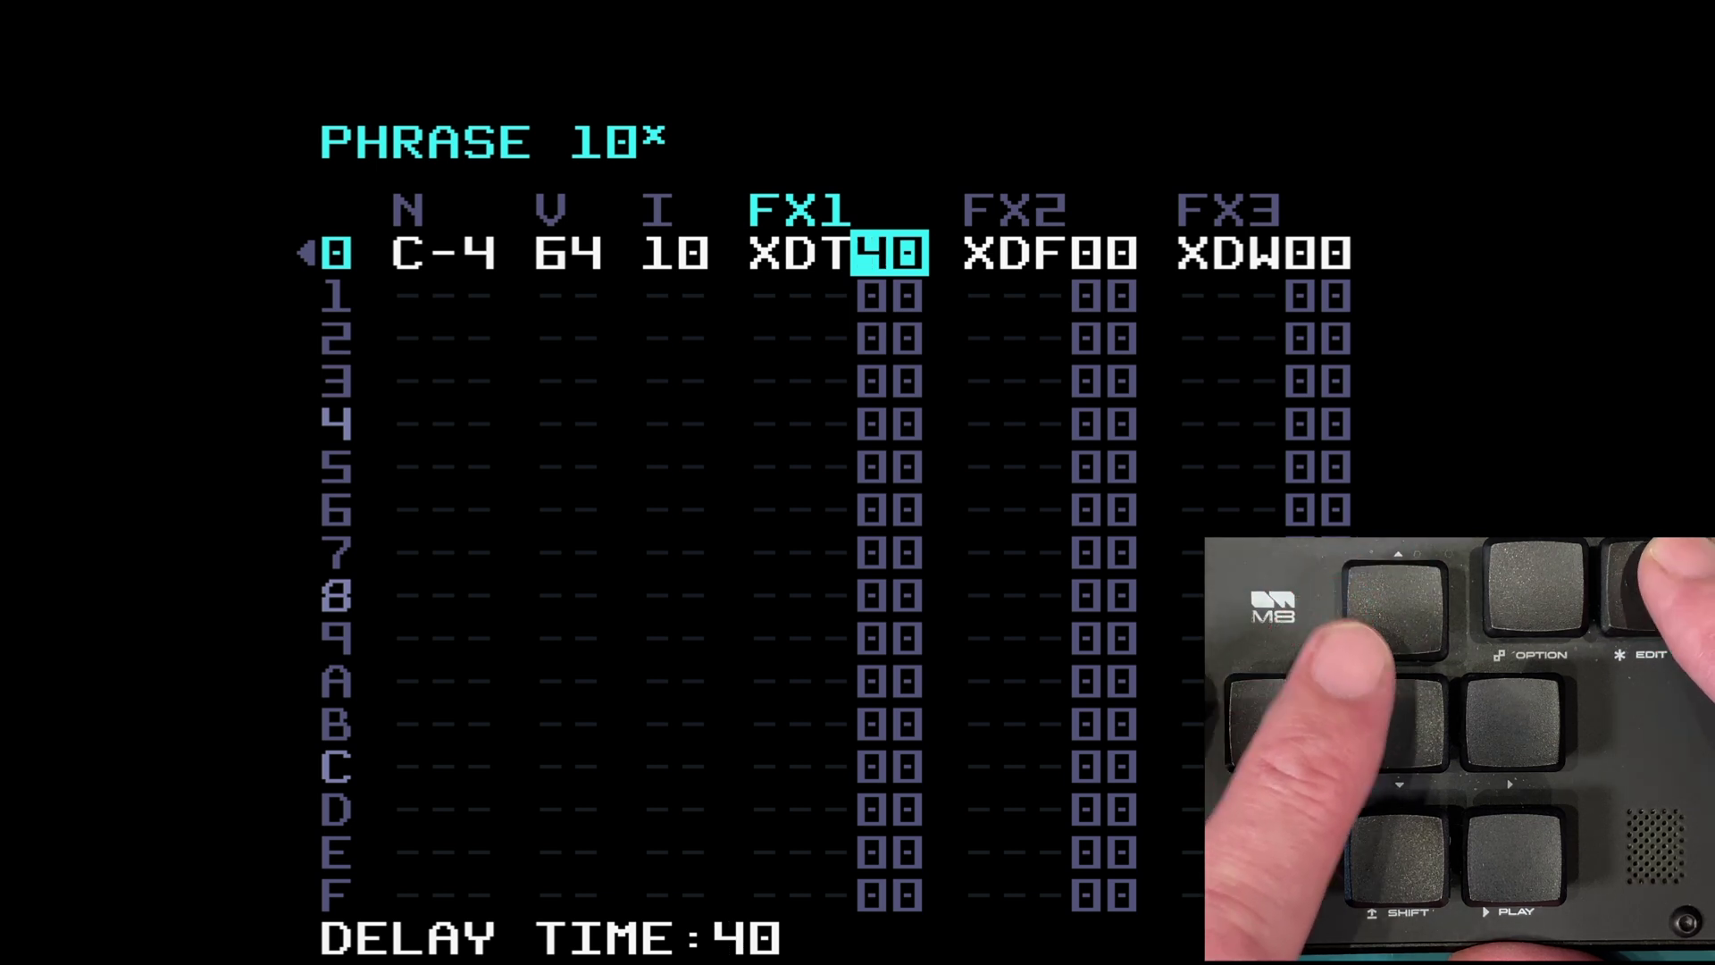
key(x+Right)
key(x+Right)
key(x+Right)
key(x+Right)
key(space)
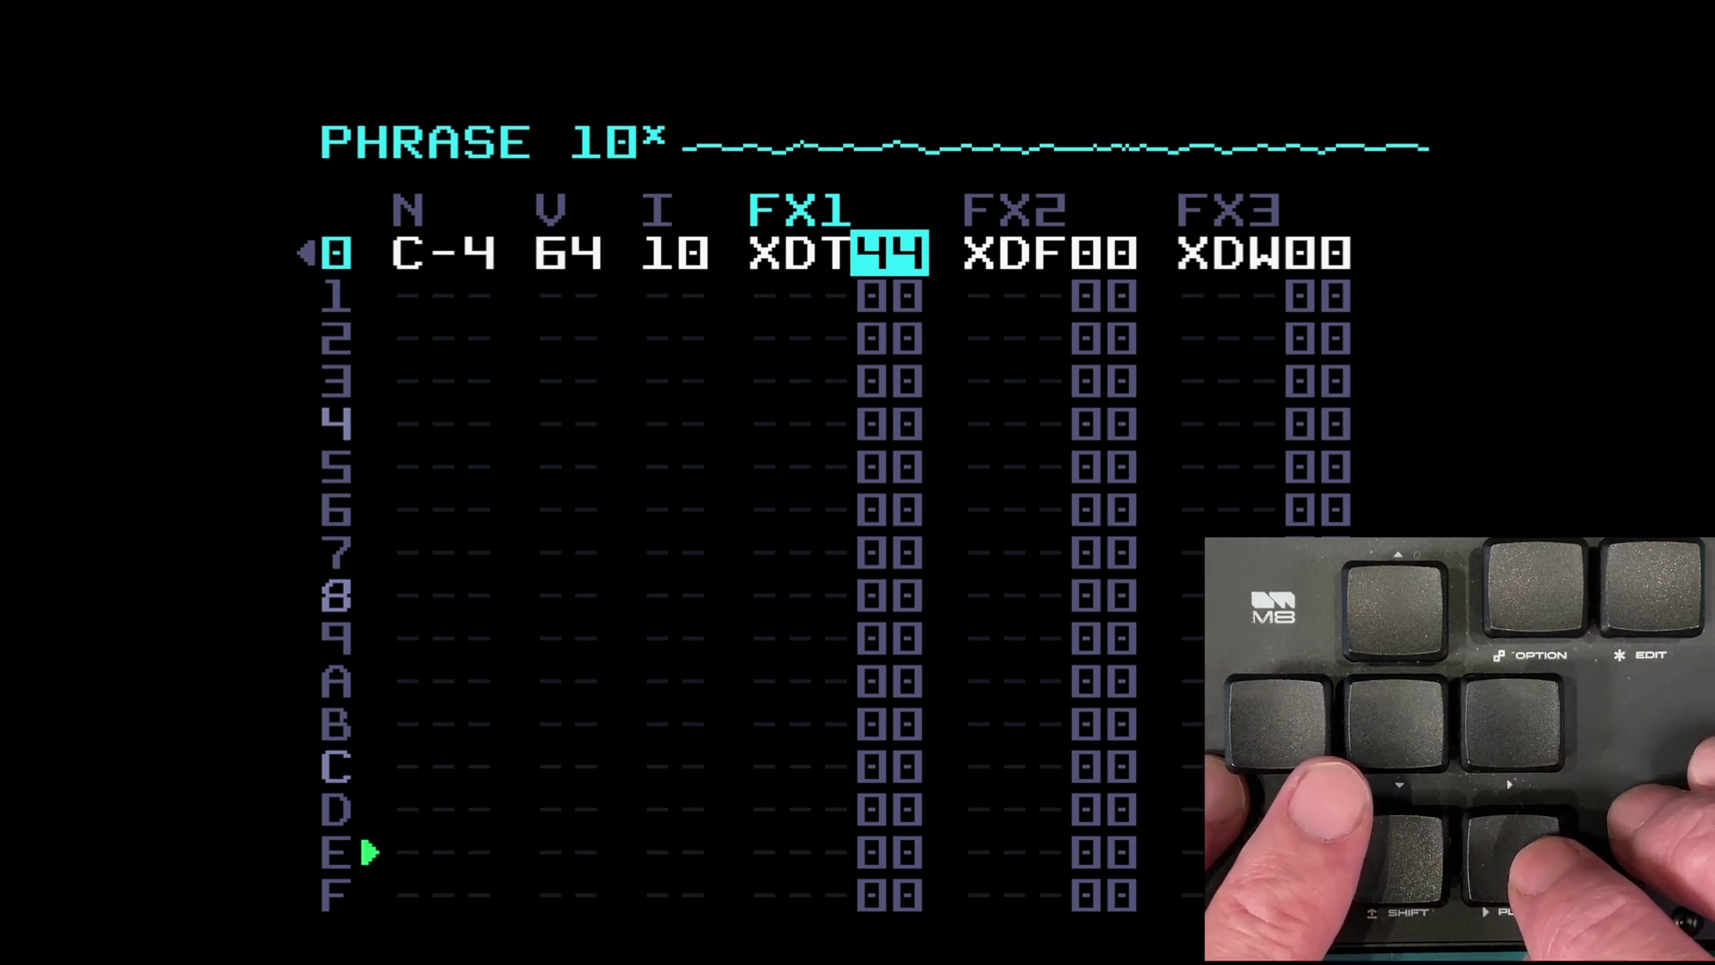
key(space)
key(space)
key(space)
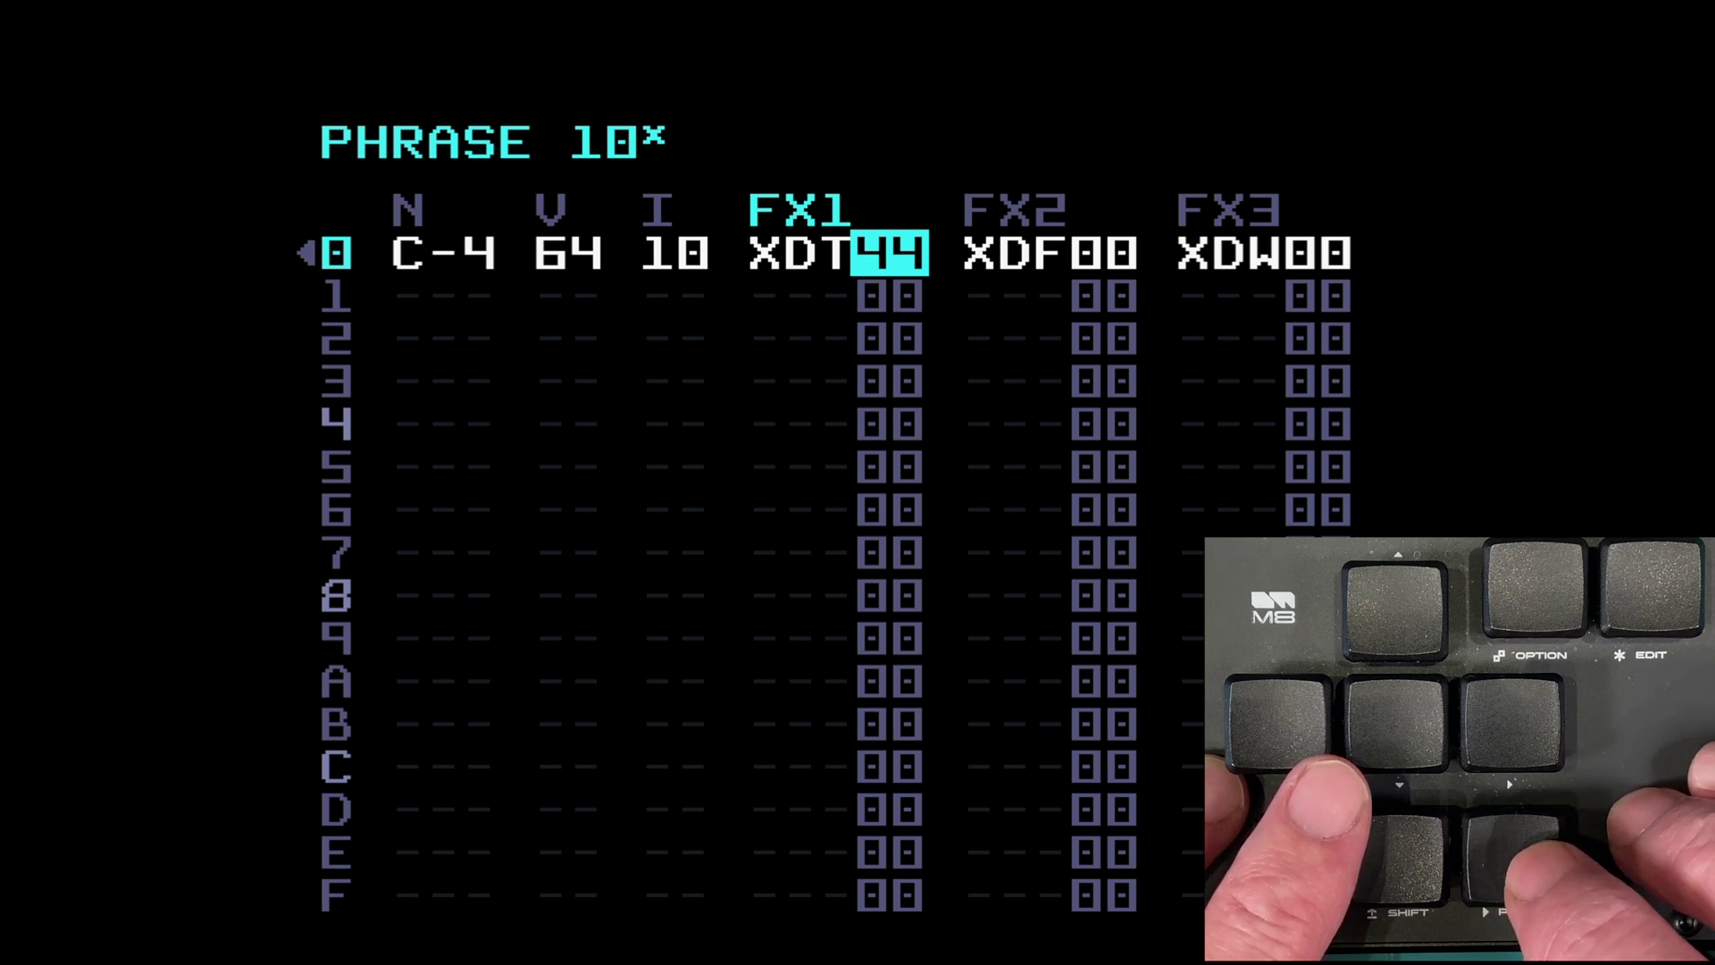
key(space)
key(space)
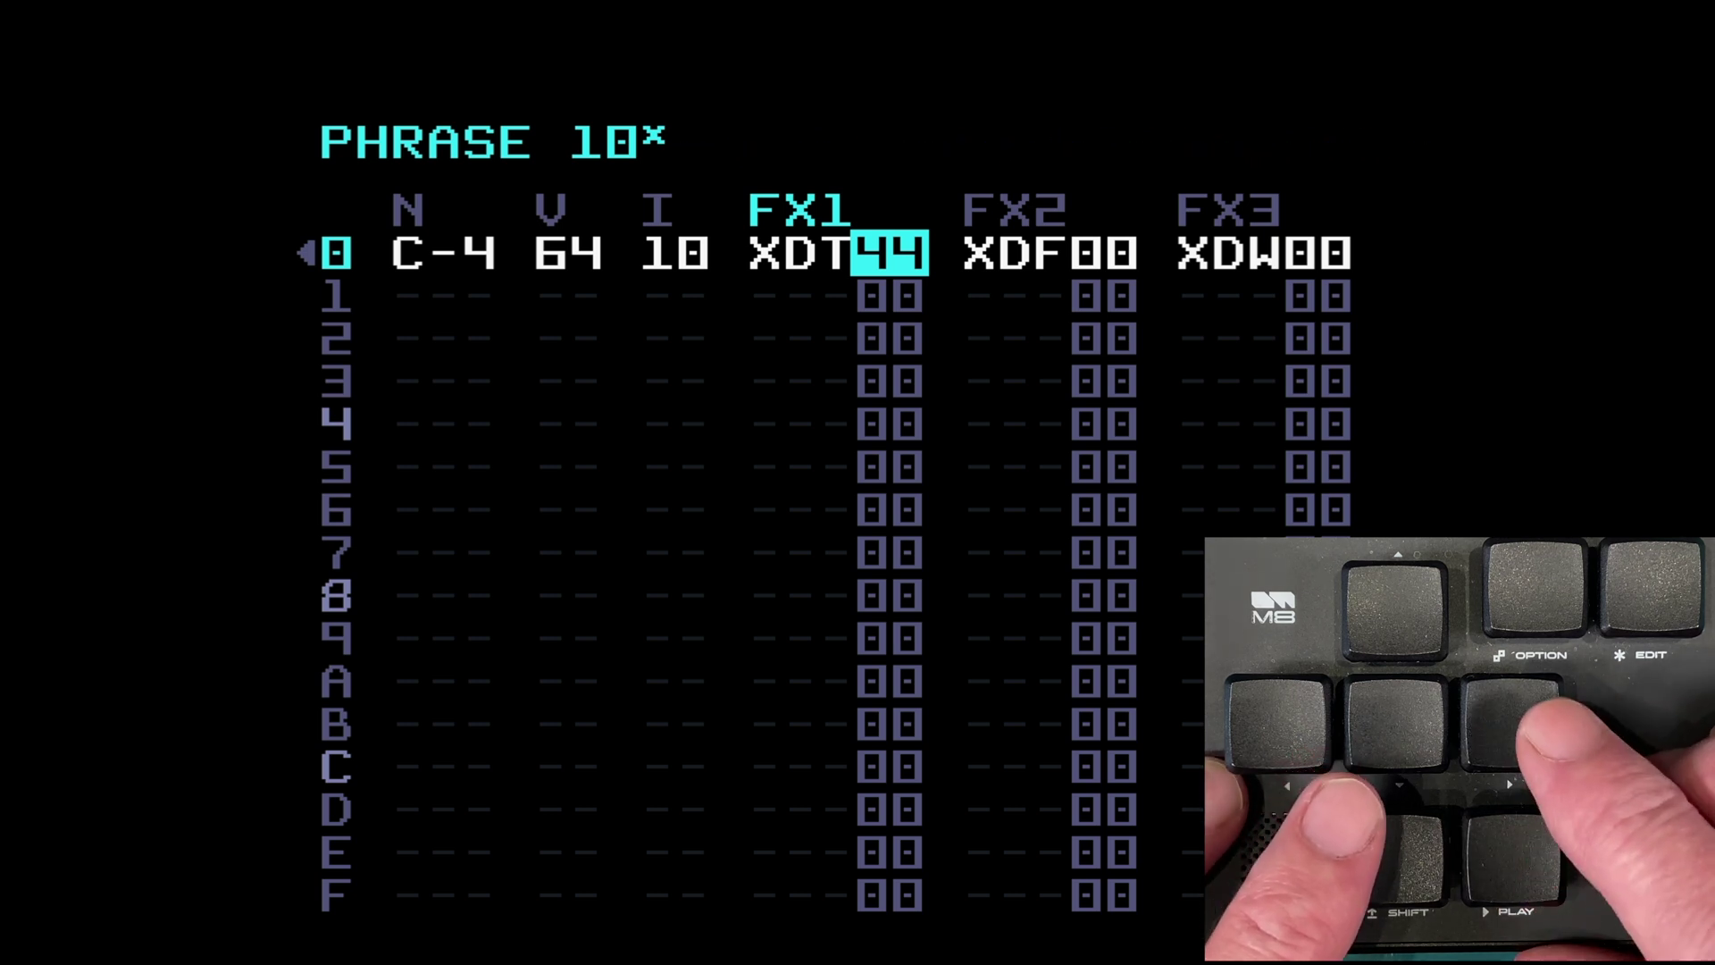
key(Right)
key(Right)
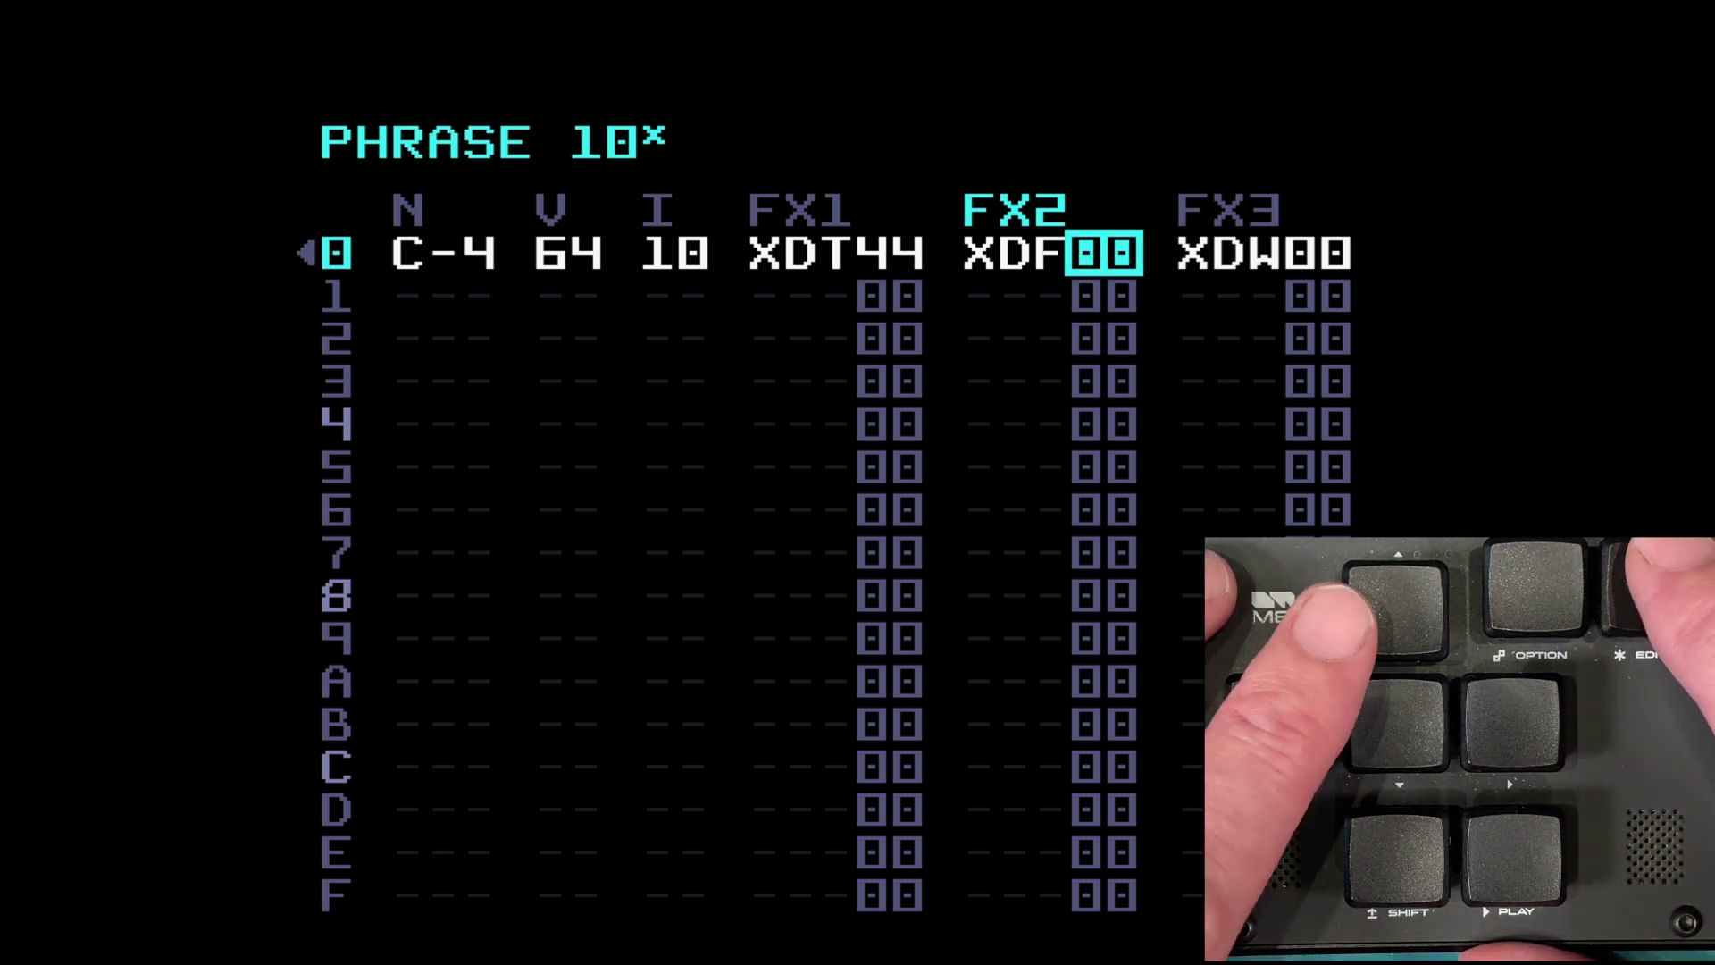
Step: Set the delay feedback to XDF44 and audition phrase 10
key(x)
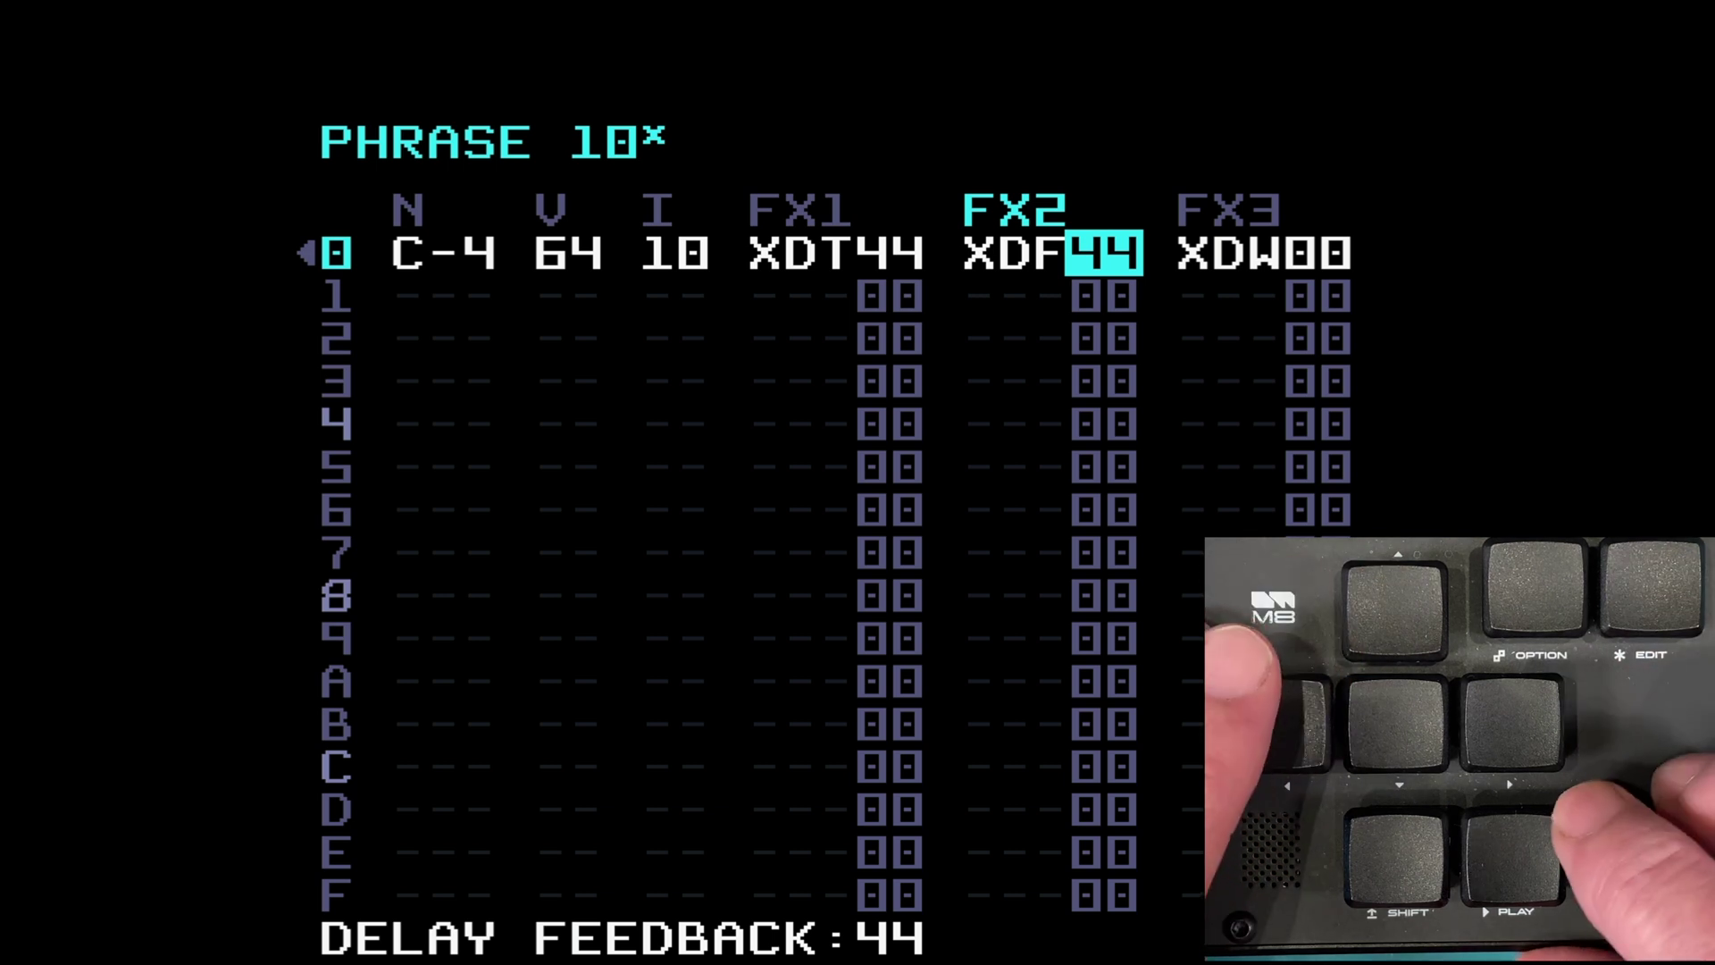
key(space)
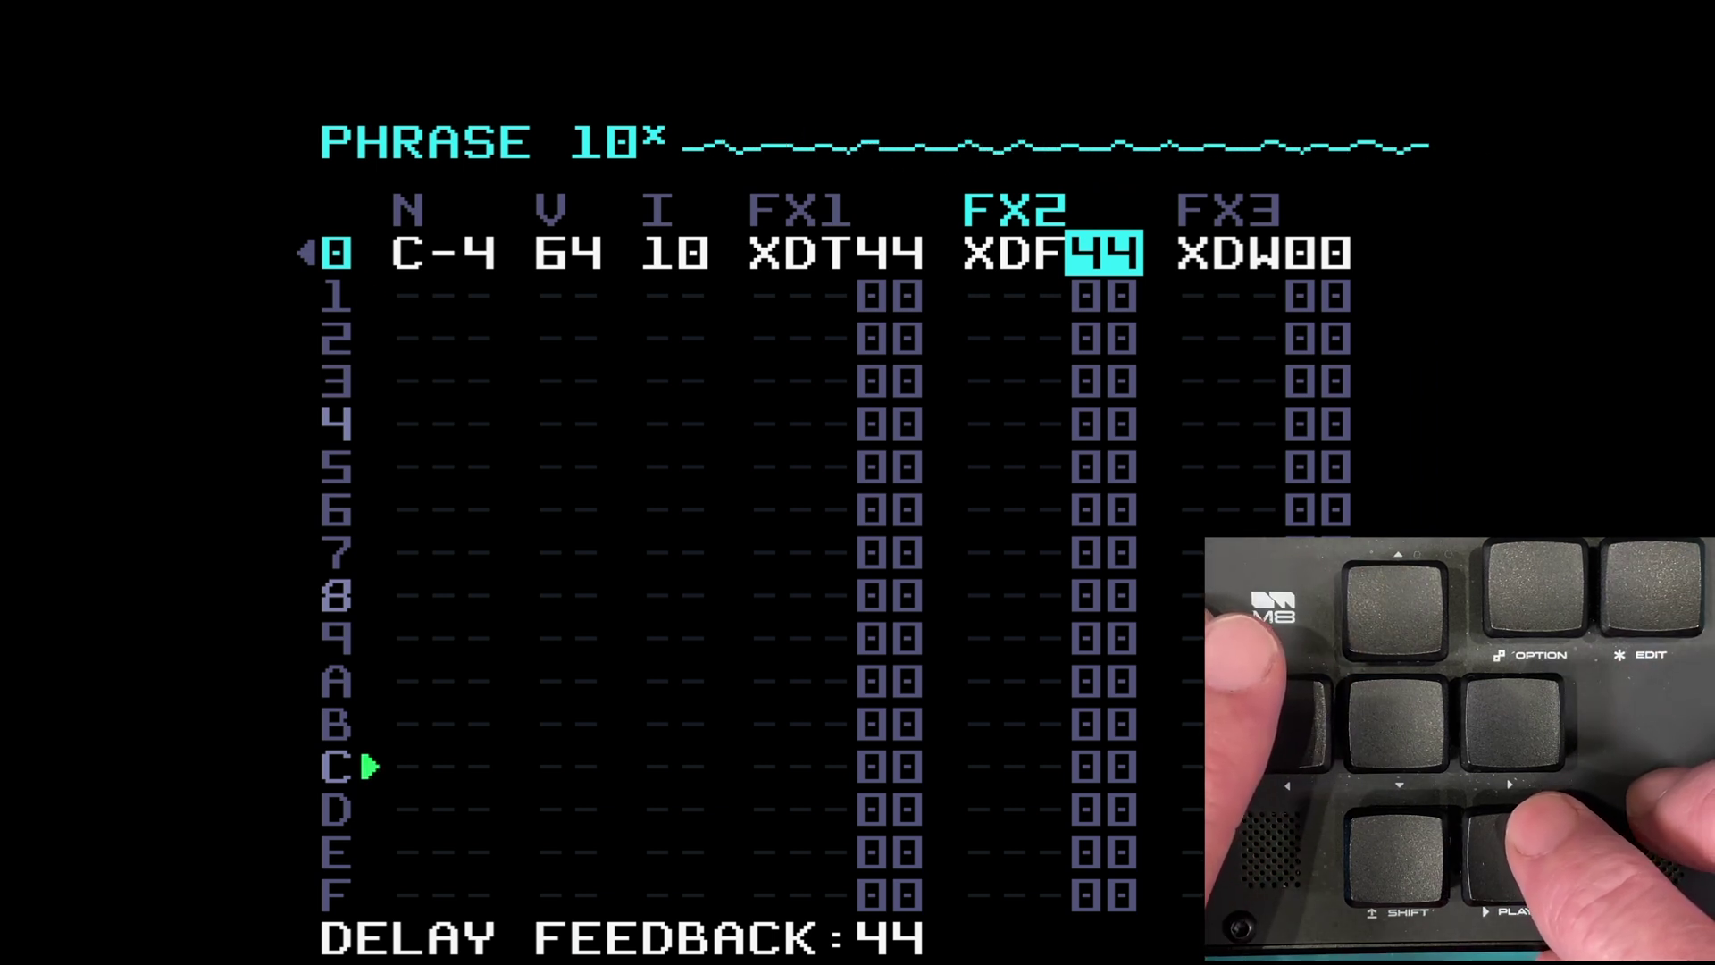
key(space)
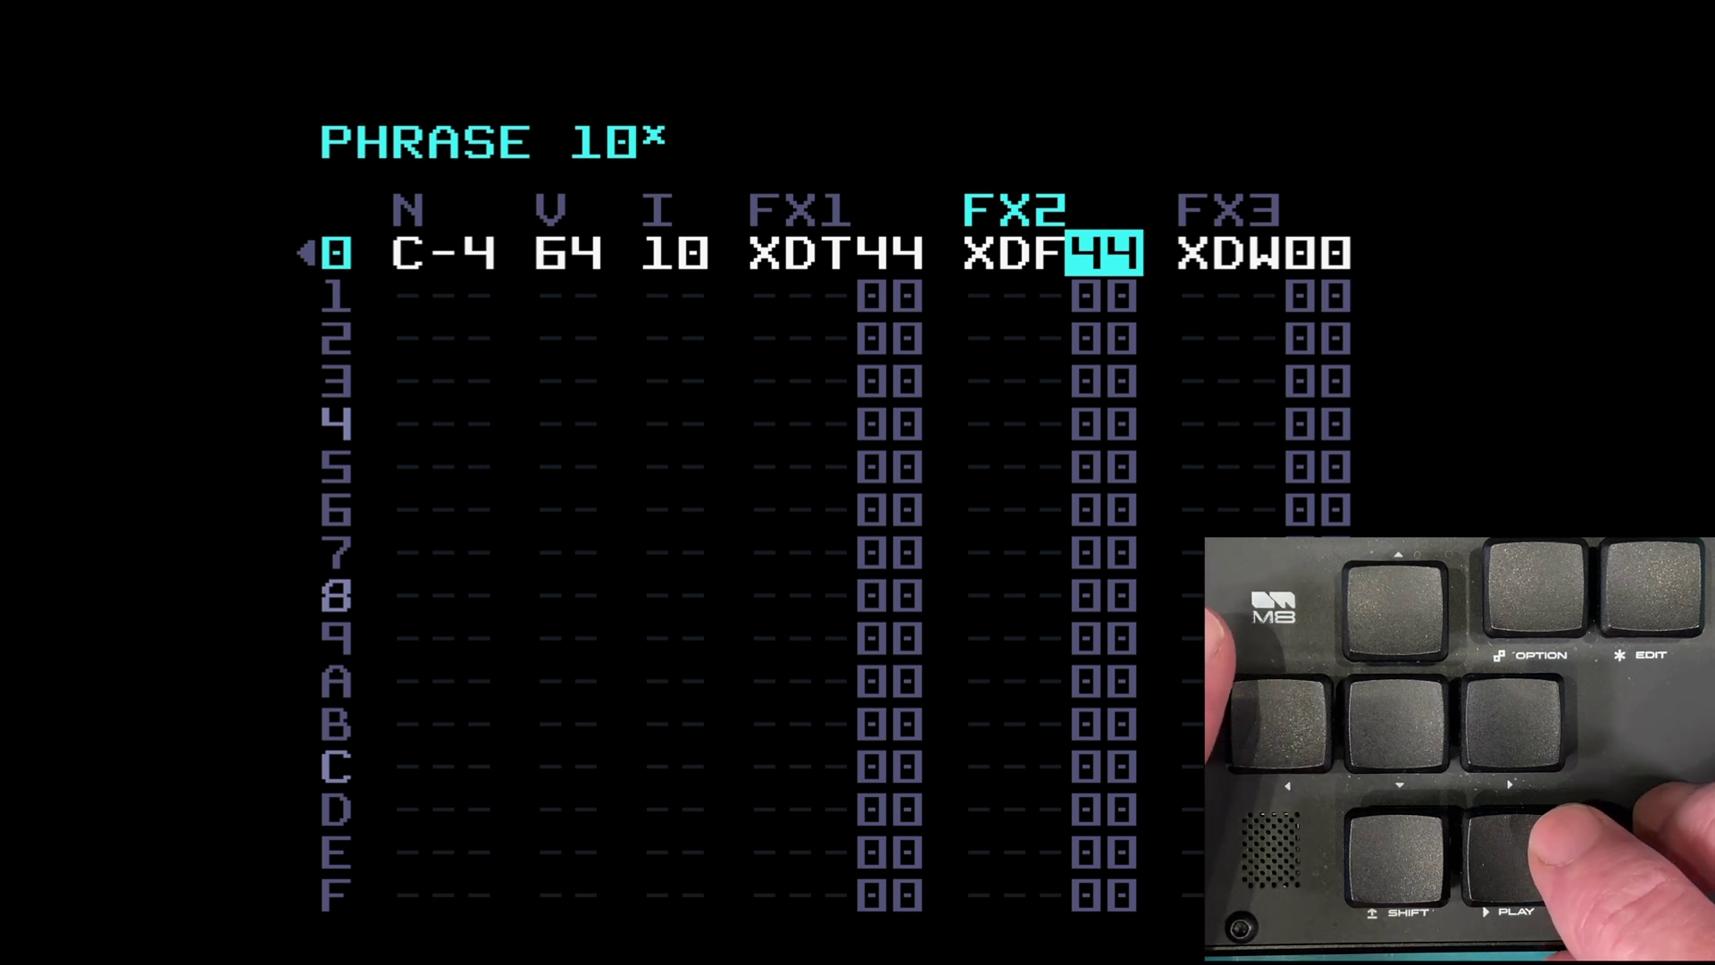
Step: Raise and audition the delay width, then turn FX3 into a delay reverb send XDRFF
key(Right)
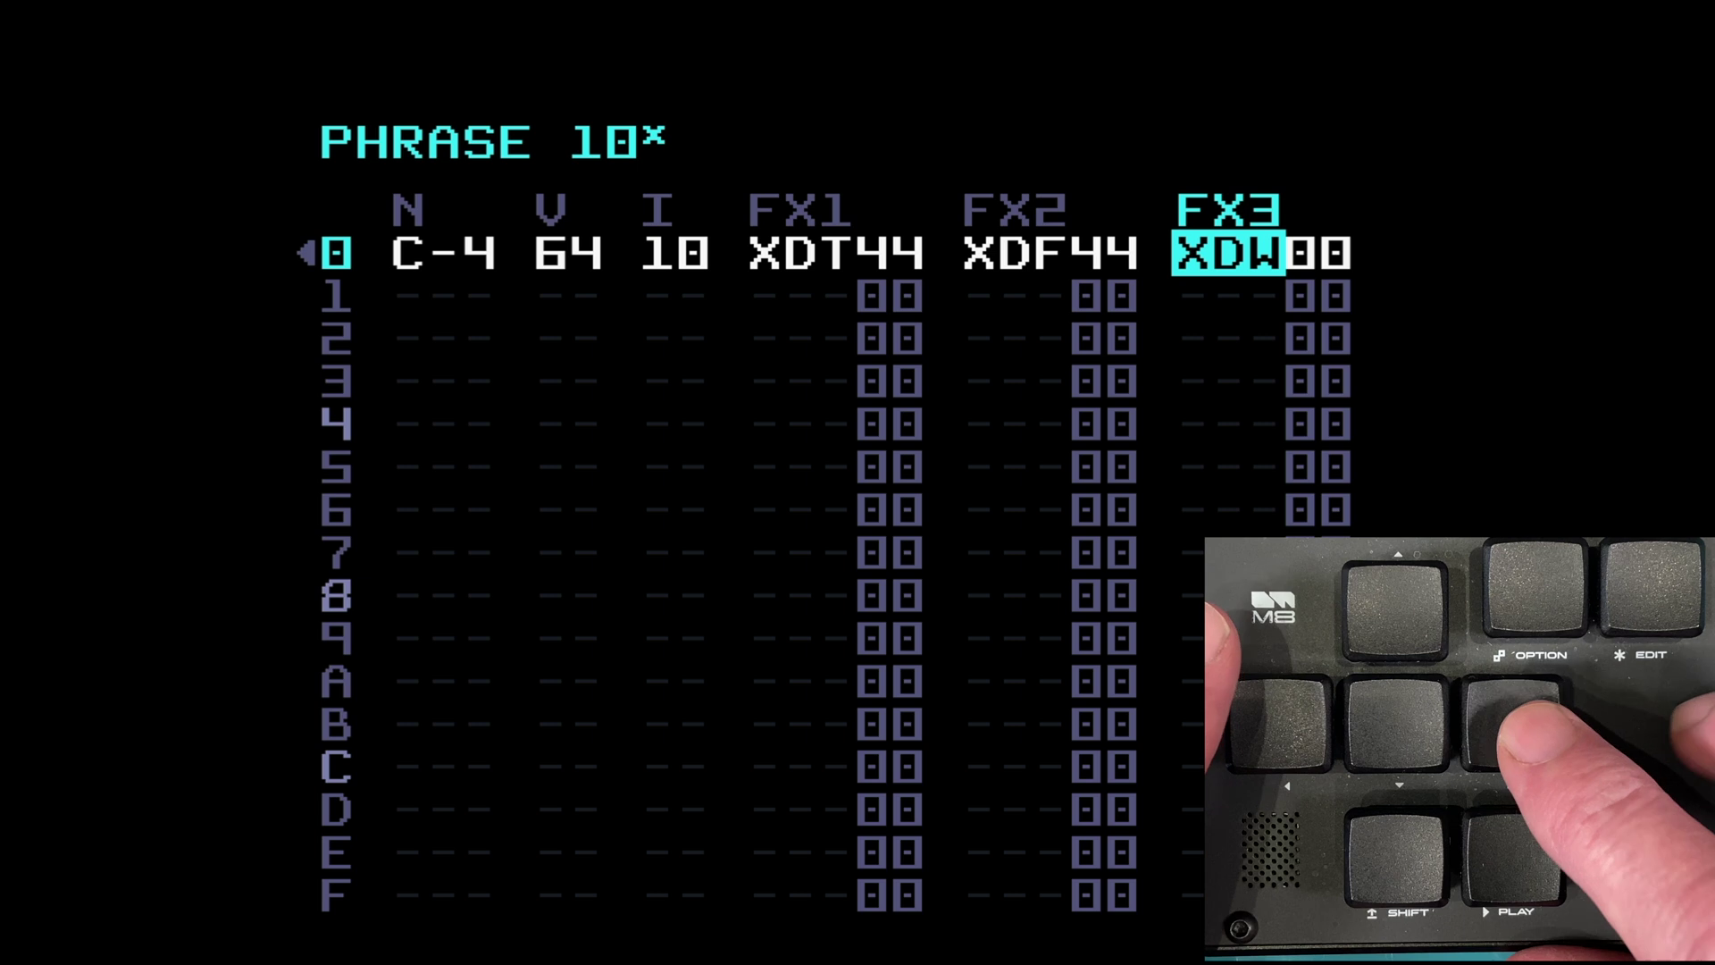
key(Right)
key(x)
key(x+Up)
key(x+Up)
key(x+Up)
key(x+Up)
key(x+Up)
key(x+Up)
key(x+Up)
key(x+Up)
key(x+Up)
key(x+Up)
key(x+Up)
key(x+Up)
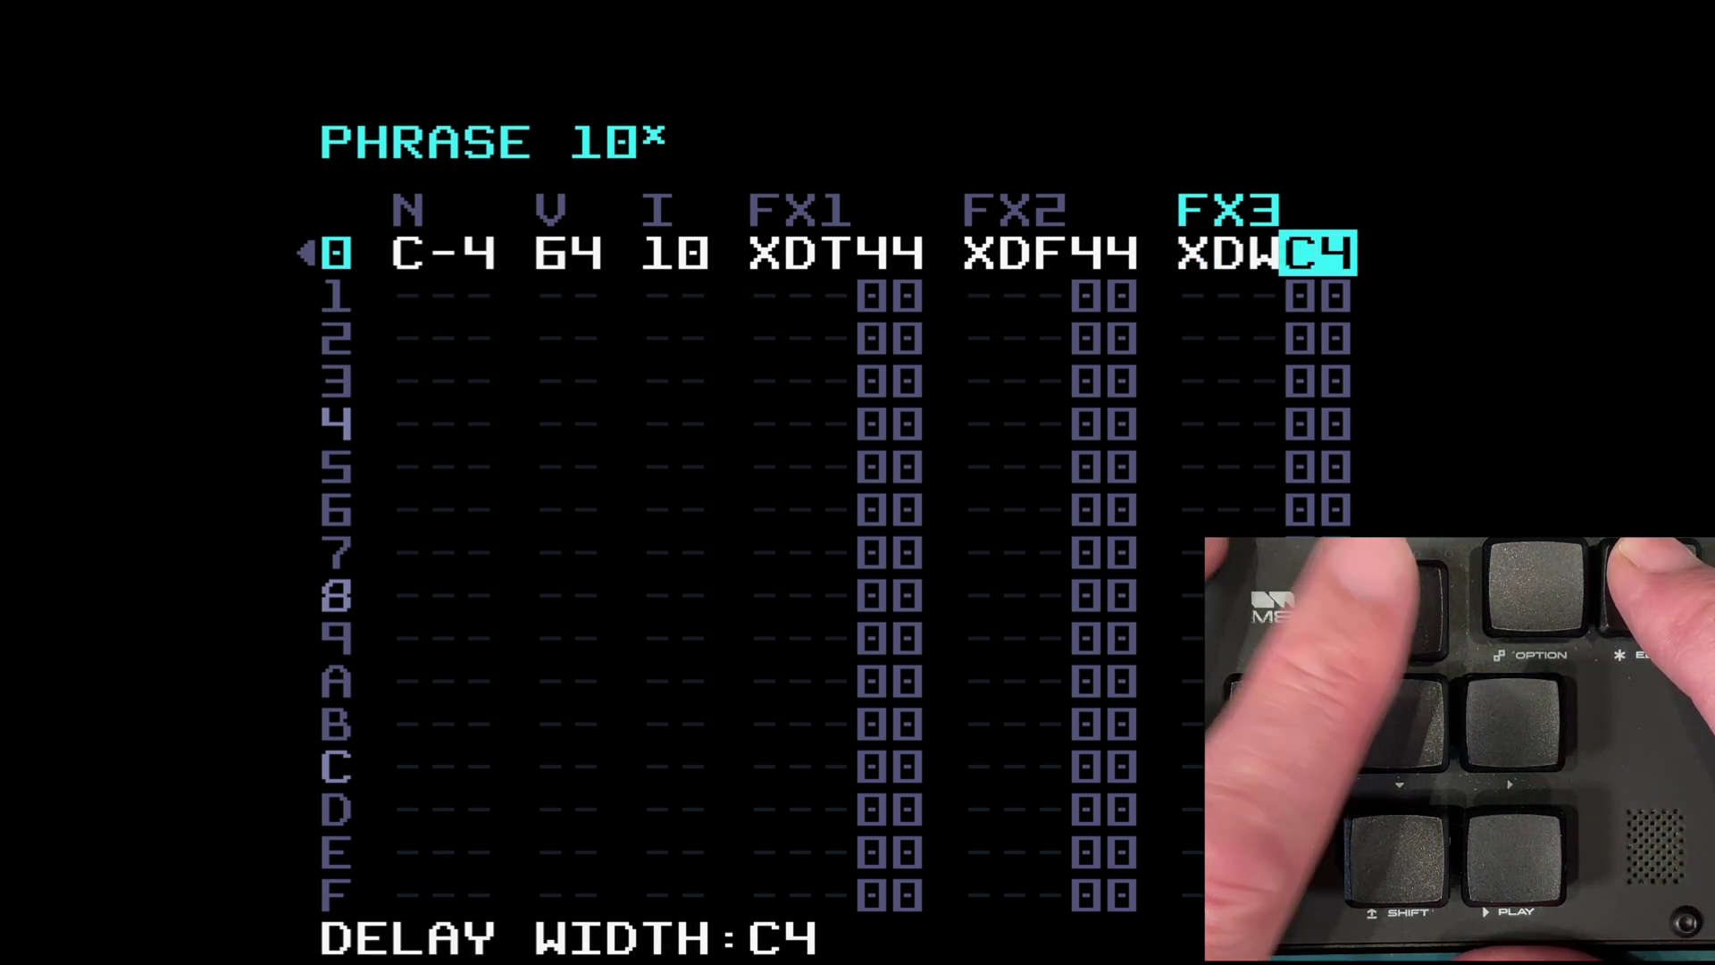
key(space)
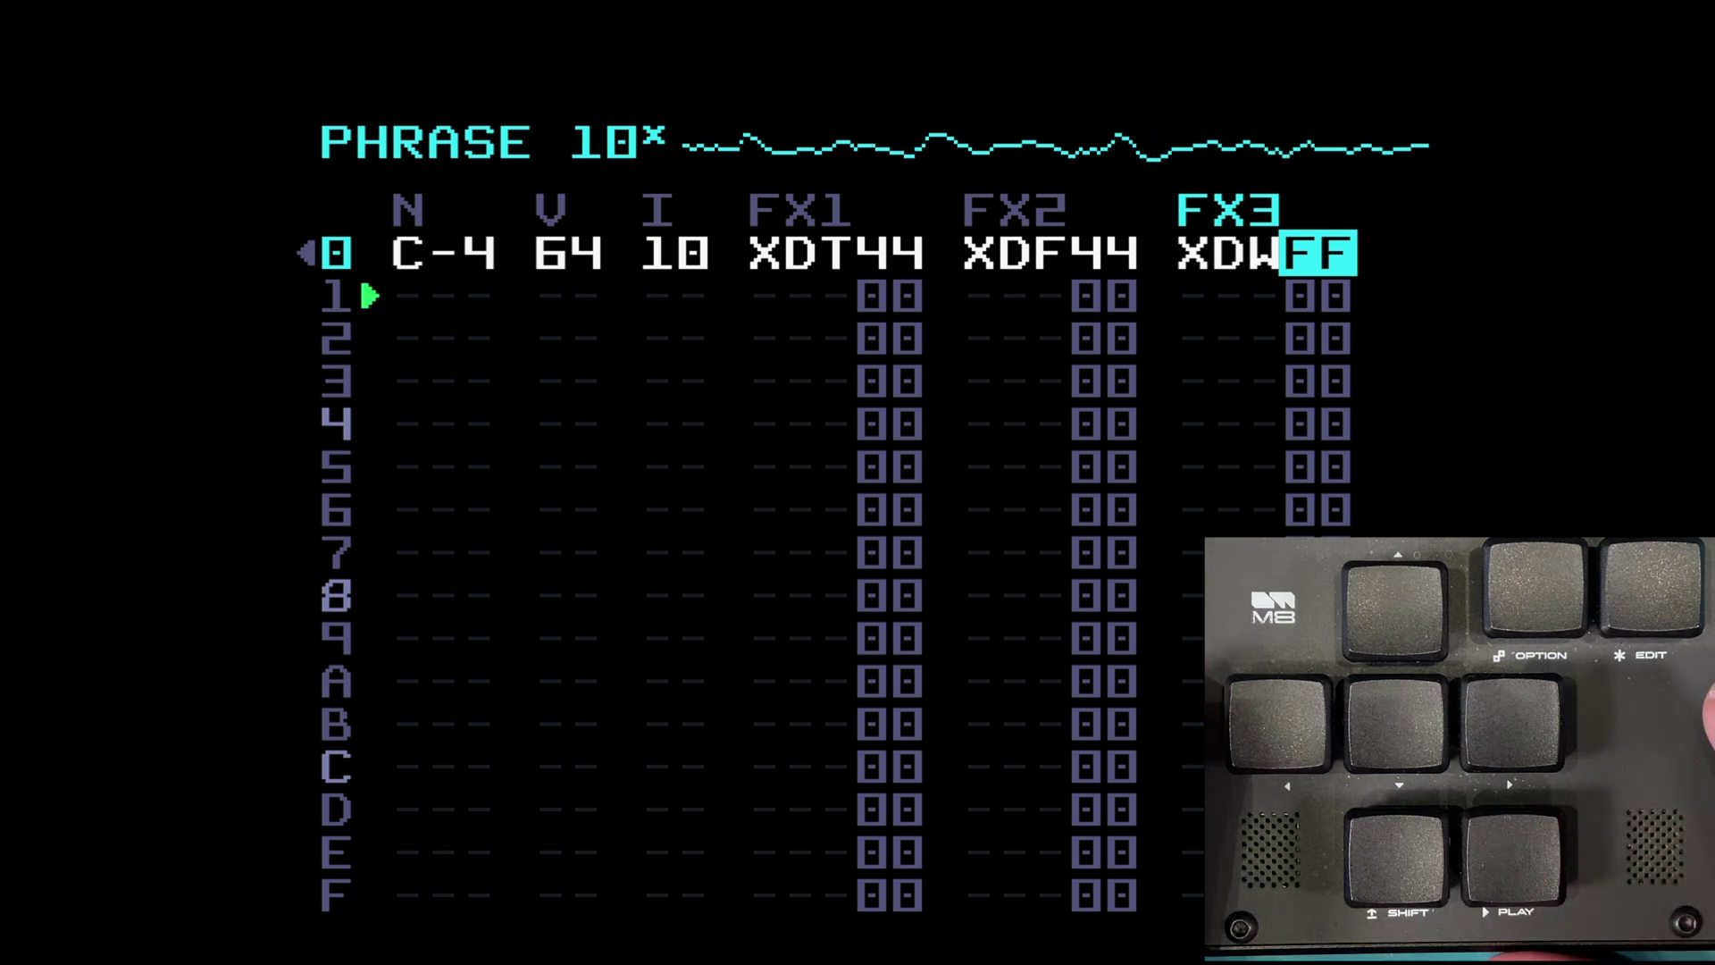
key(space)
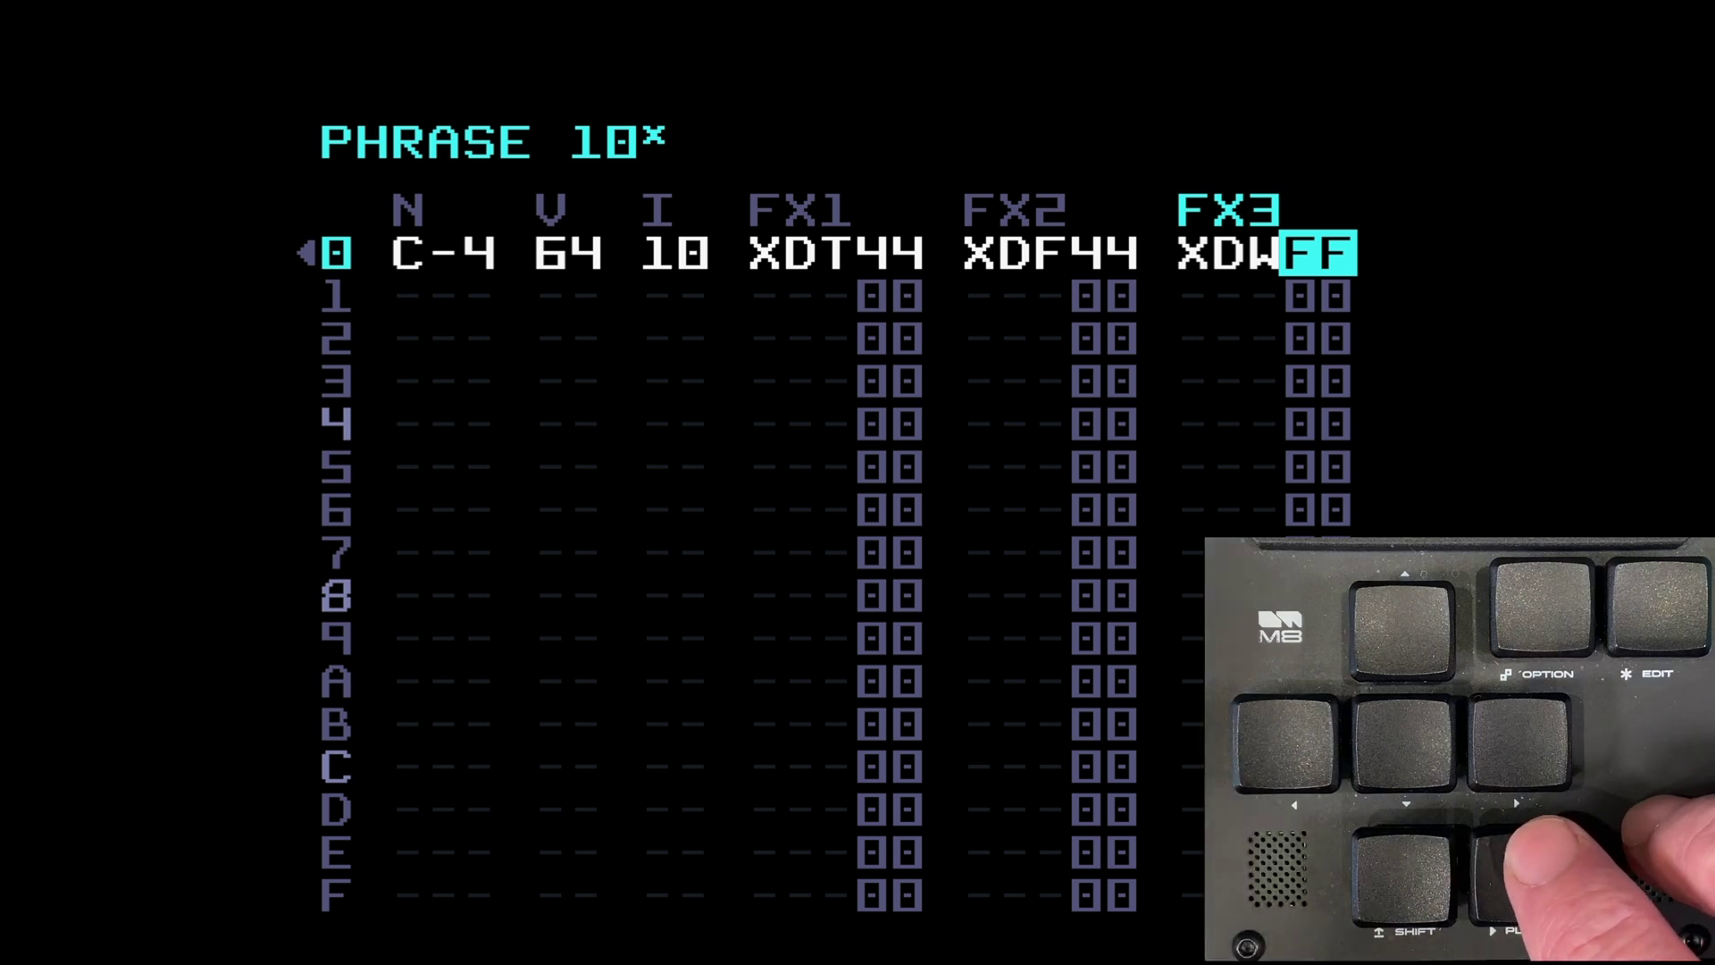
key(space)
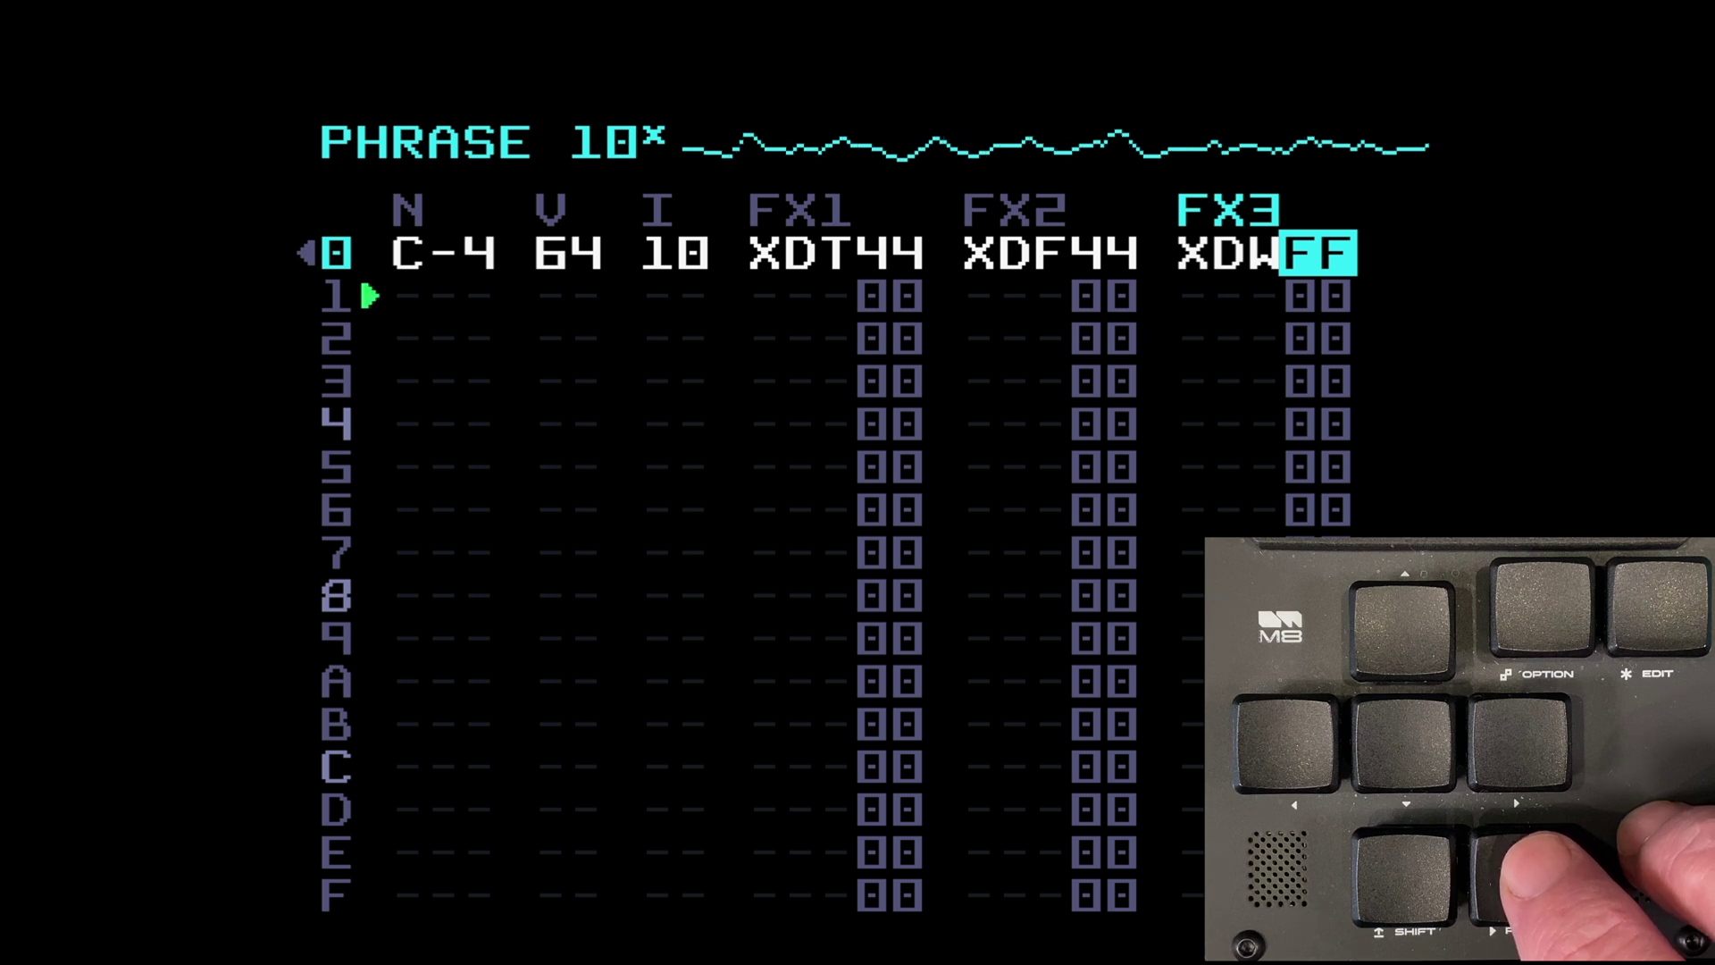
key(space)
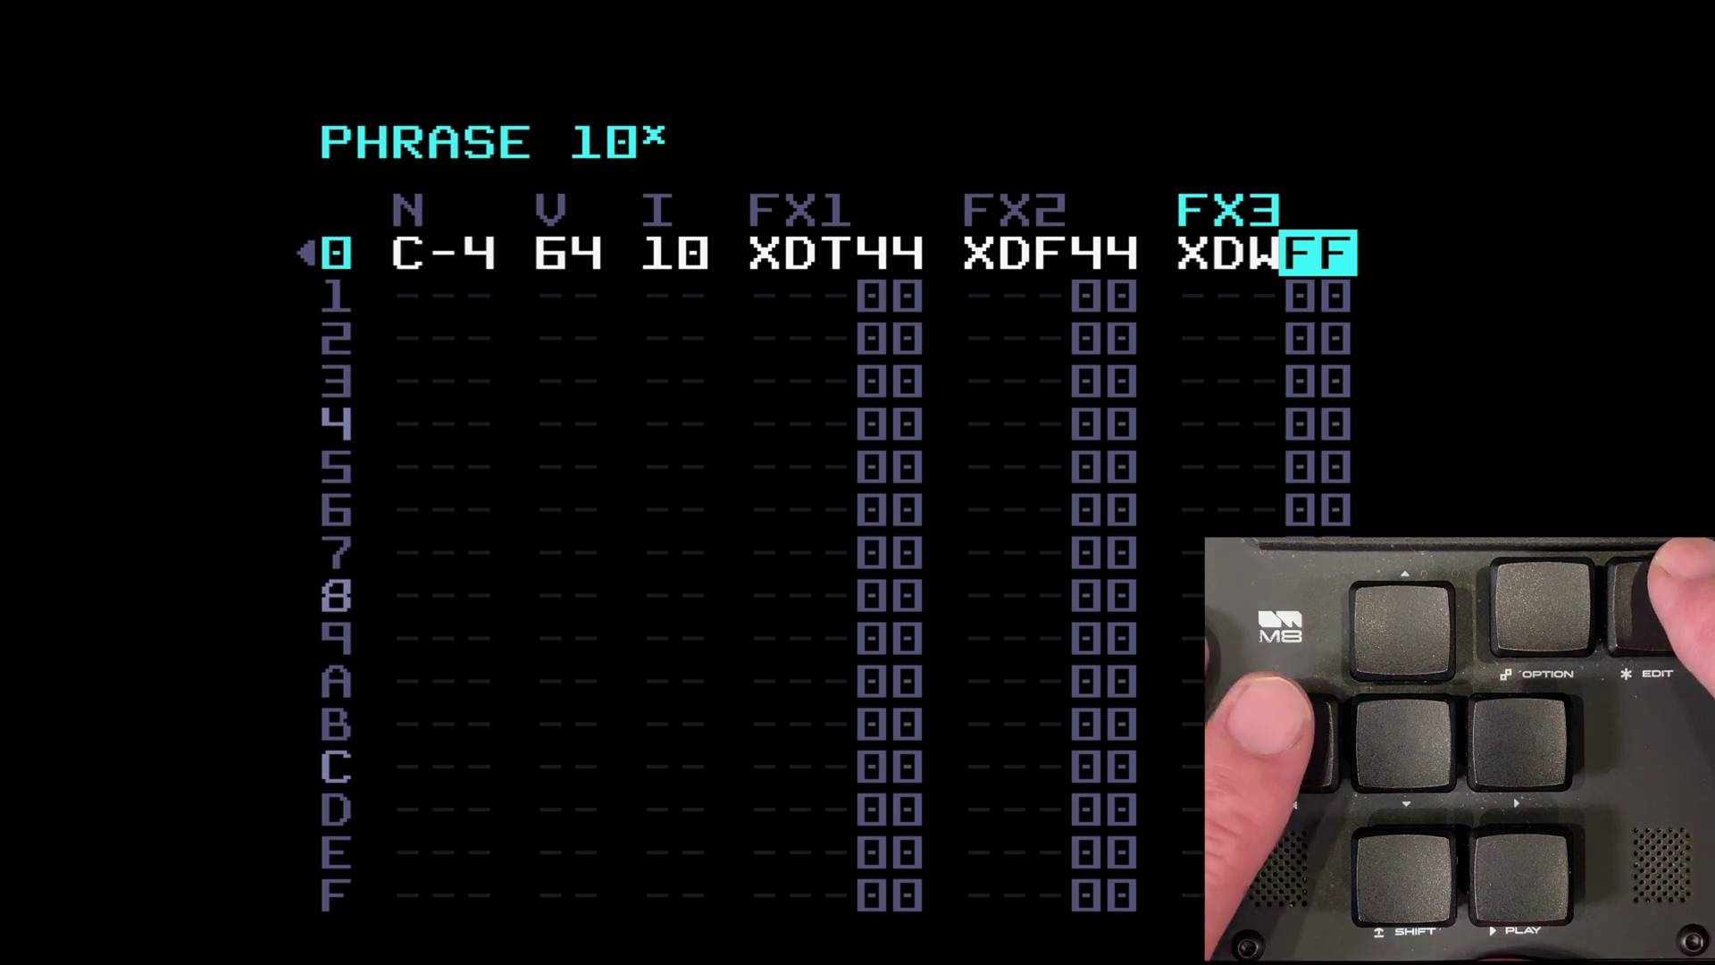
key(Left)
key(x+Right)
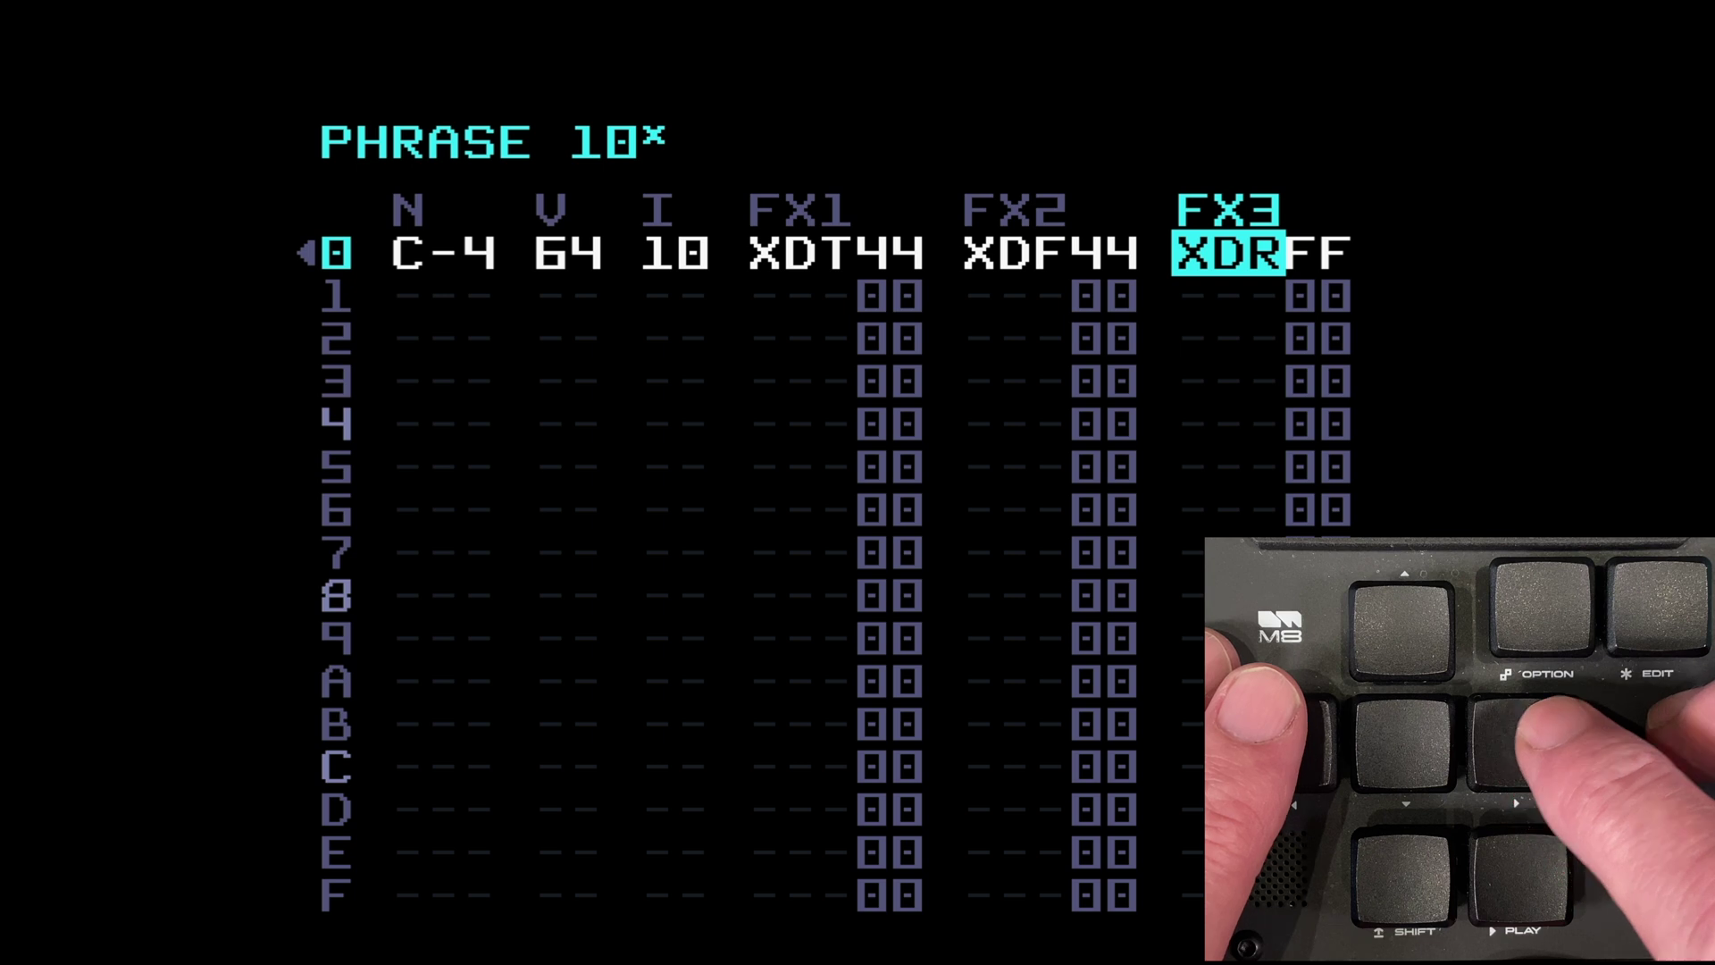
Step: Try delay-reverb send amounts 8F, CF and BF while playing the phrase
key(Right)
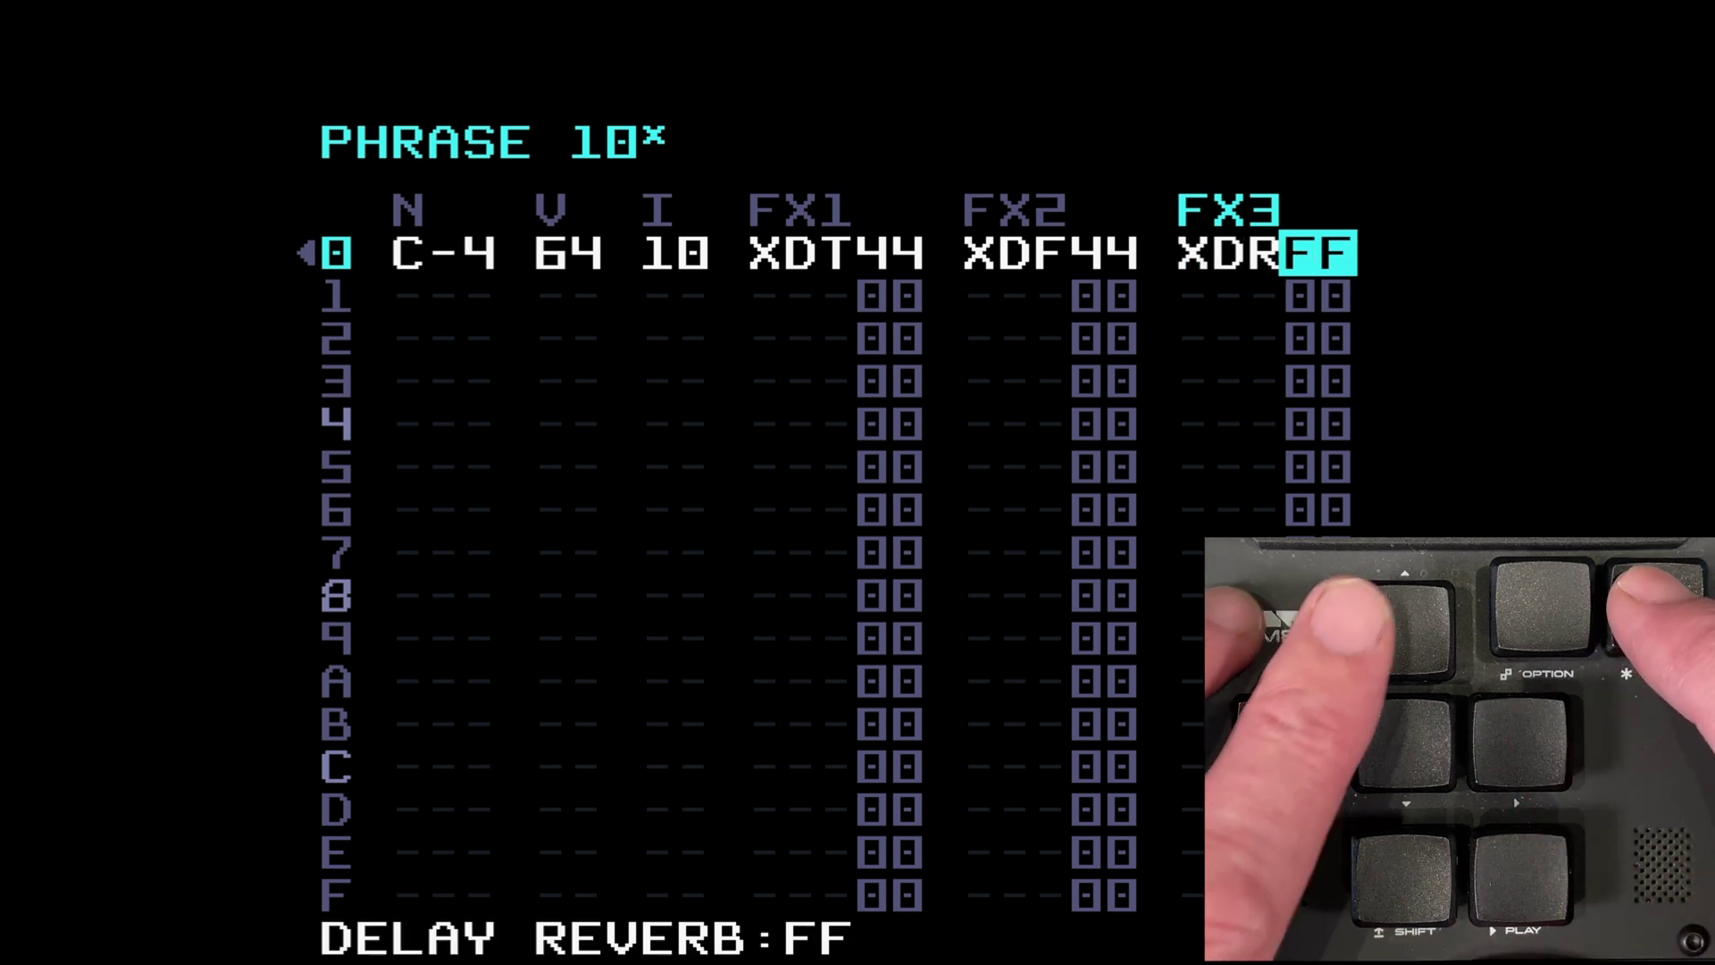
key(Up)
key(Up)
key(Up)
key(Up)
key(Up)
key(Up)
key(Up)
key(Up)
key(Up)
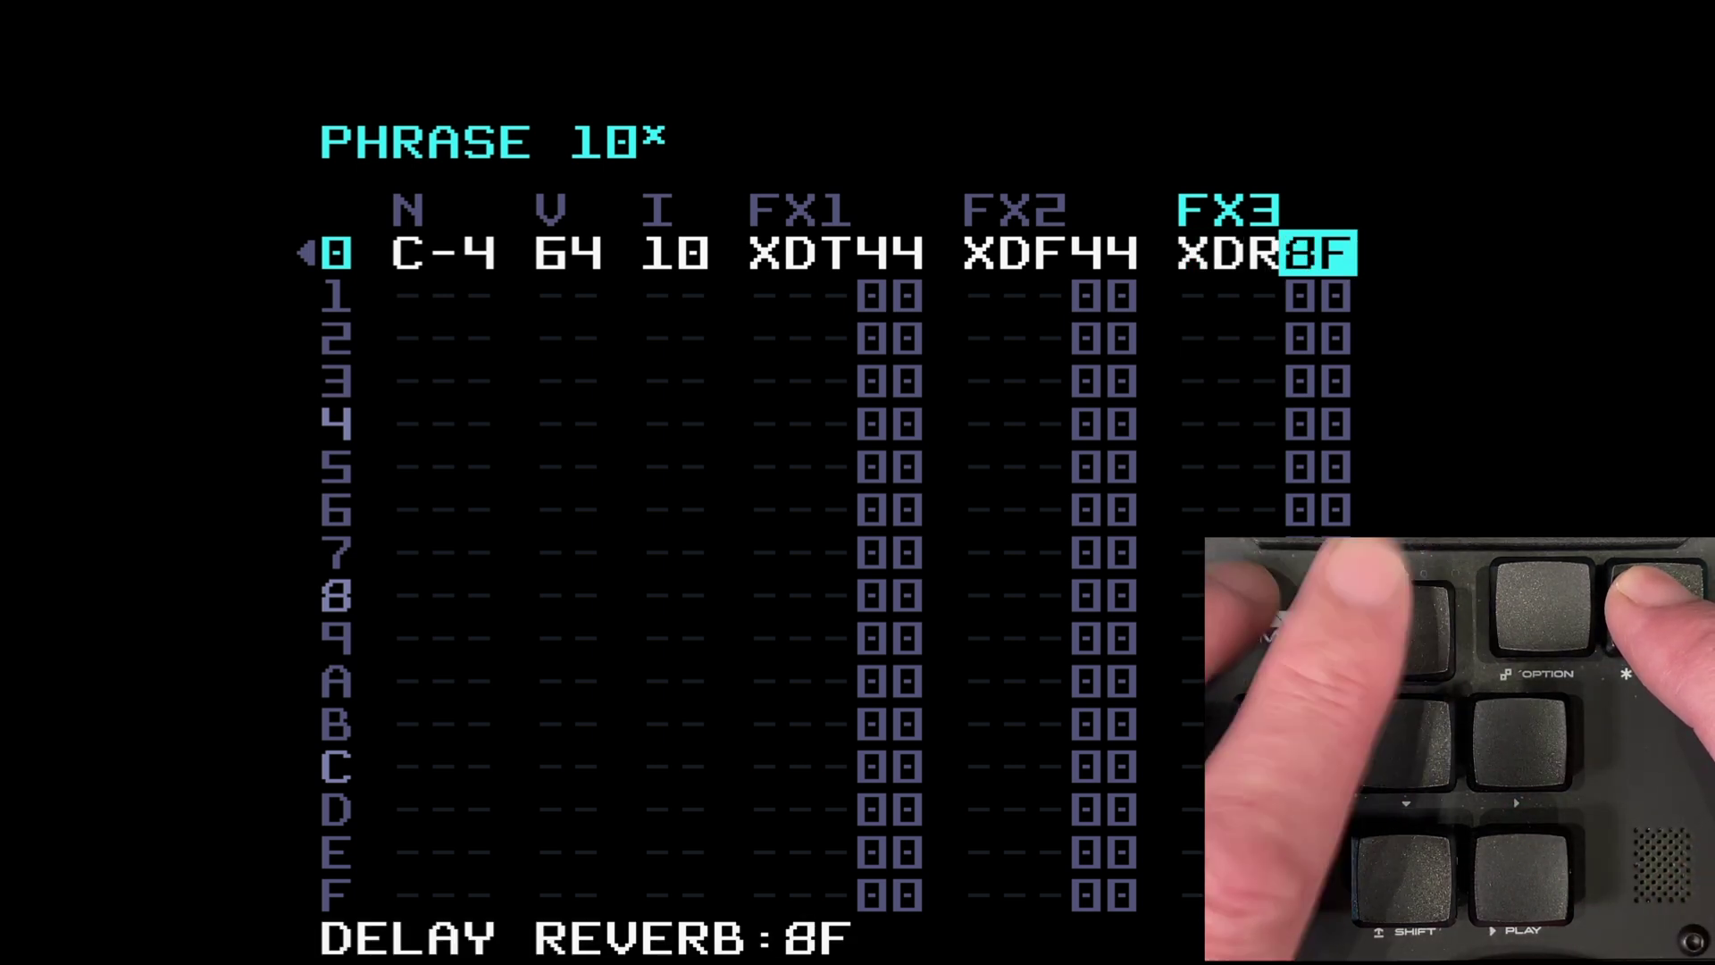
key(Up)
key(Up)
key(Up)
key(Up)
key(Up)
key(Up)
key(Up)
key(Down)
key(Down)
key(Down)
key(Down)
key(space)
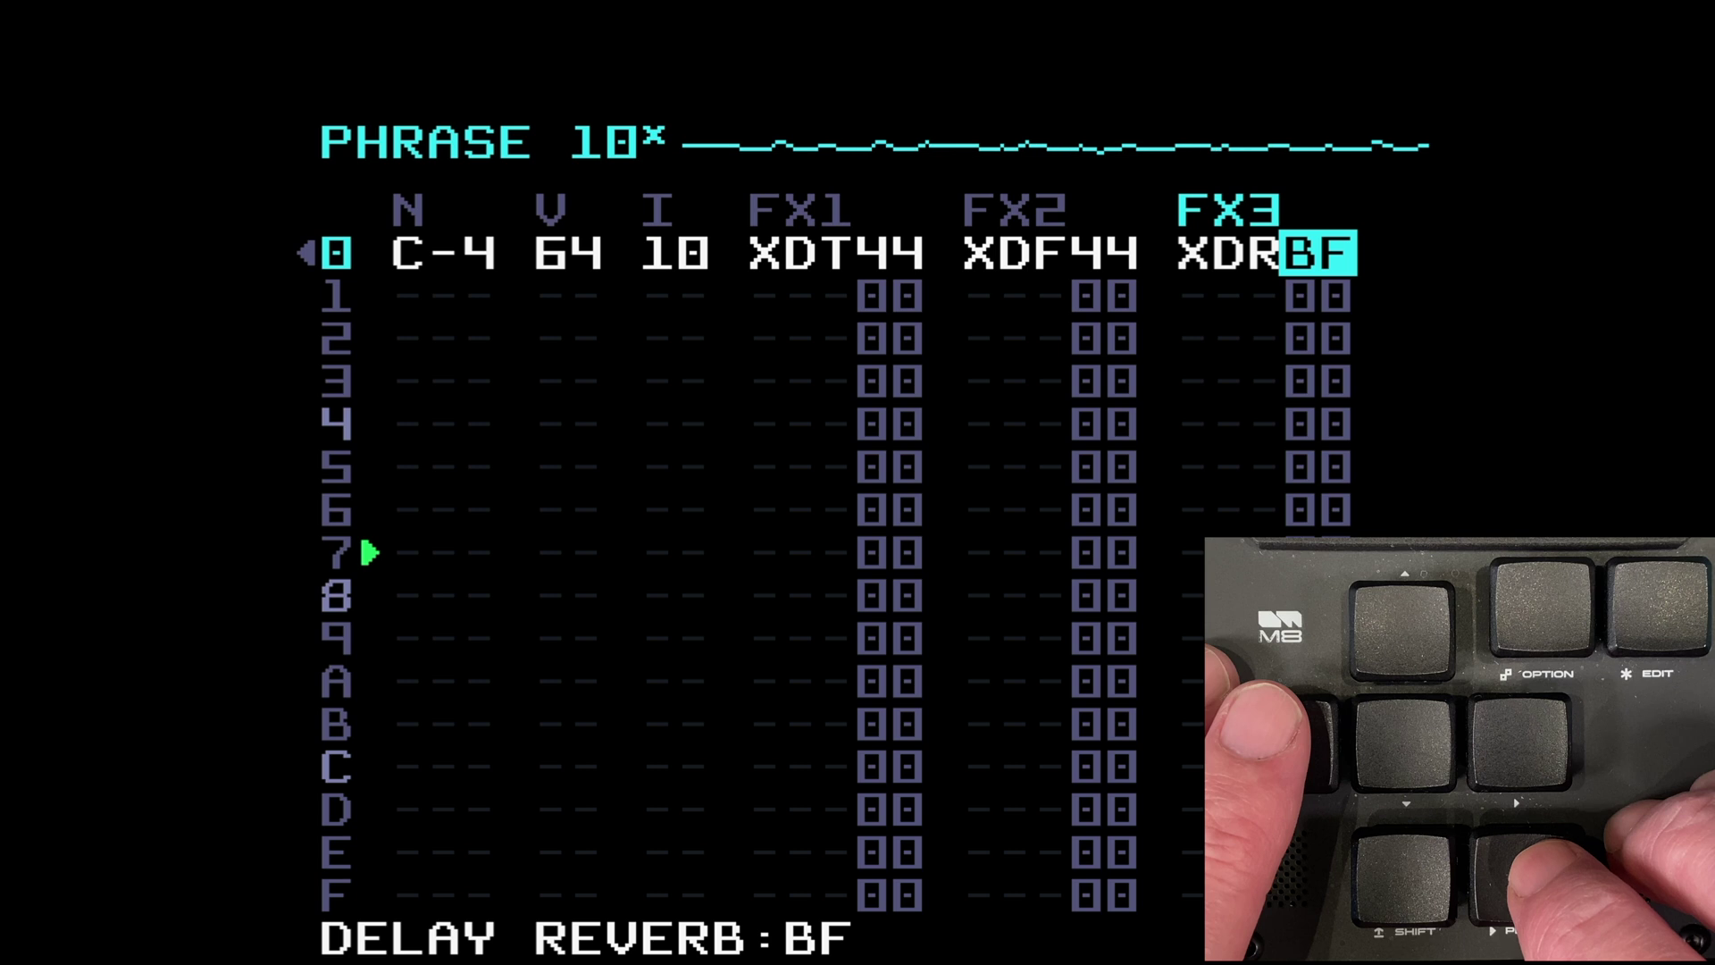
key(space)
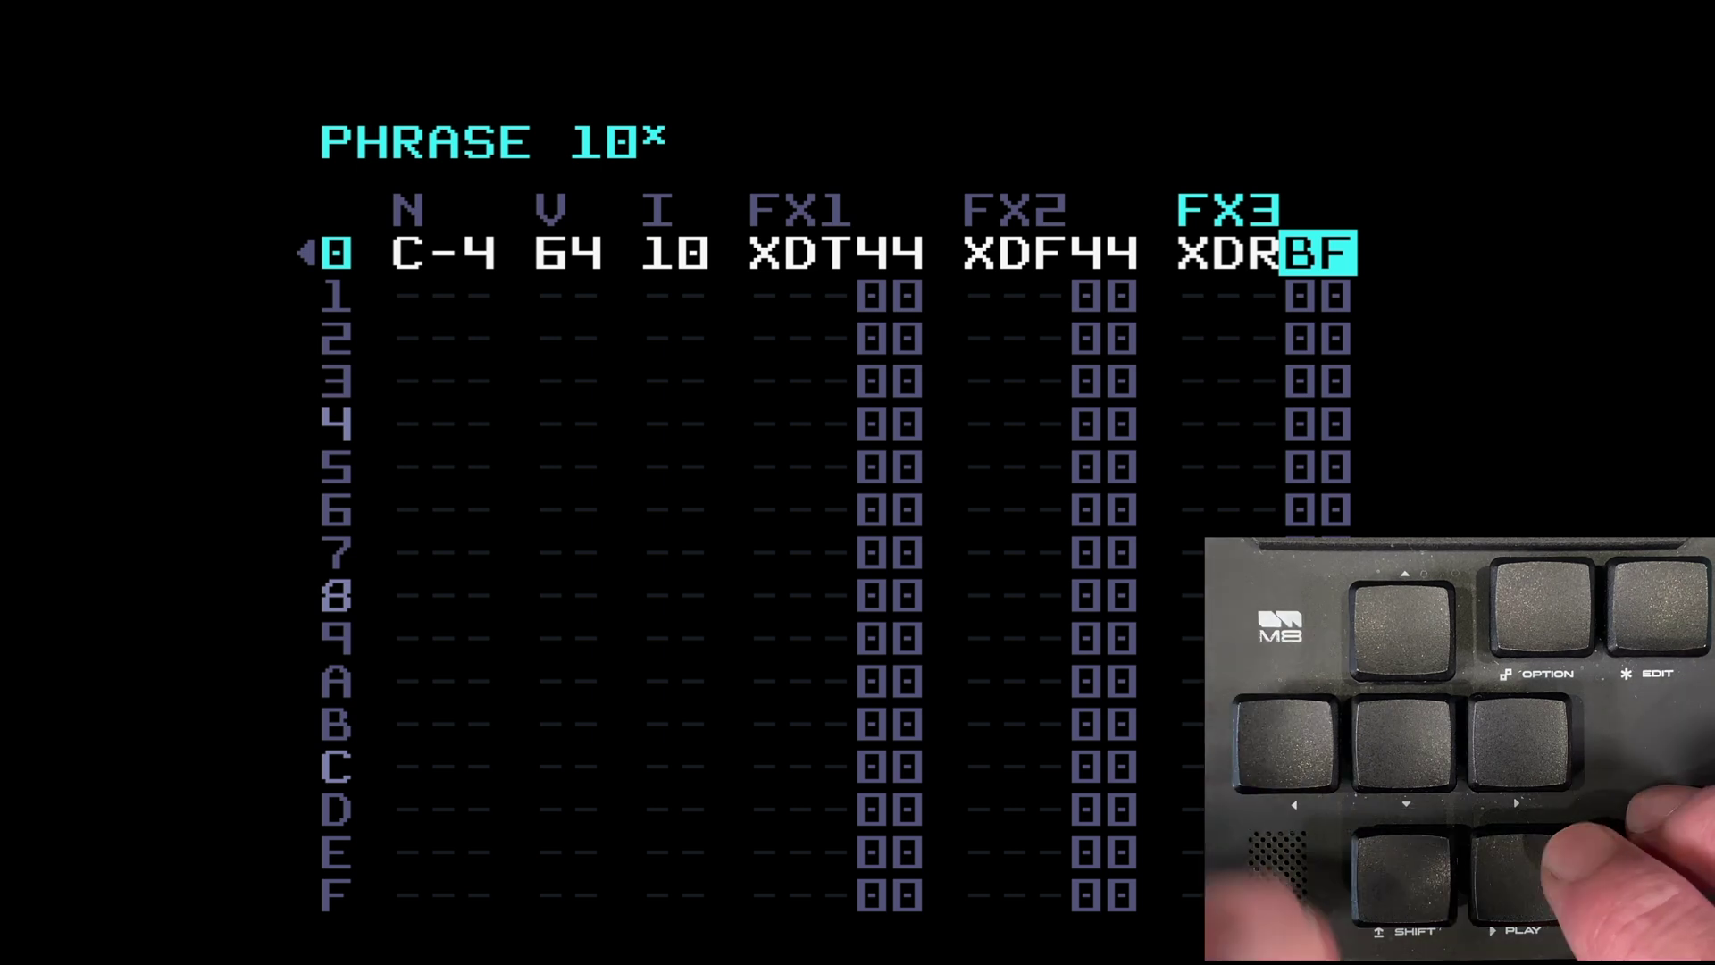
Step: Raise the delay-reverb send to XDRDF and audition phrase 10
key(space)
key(x+Up)
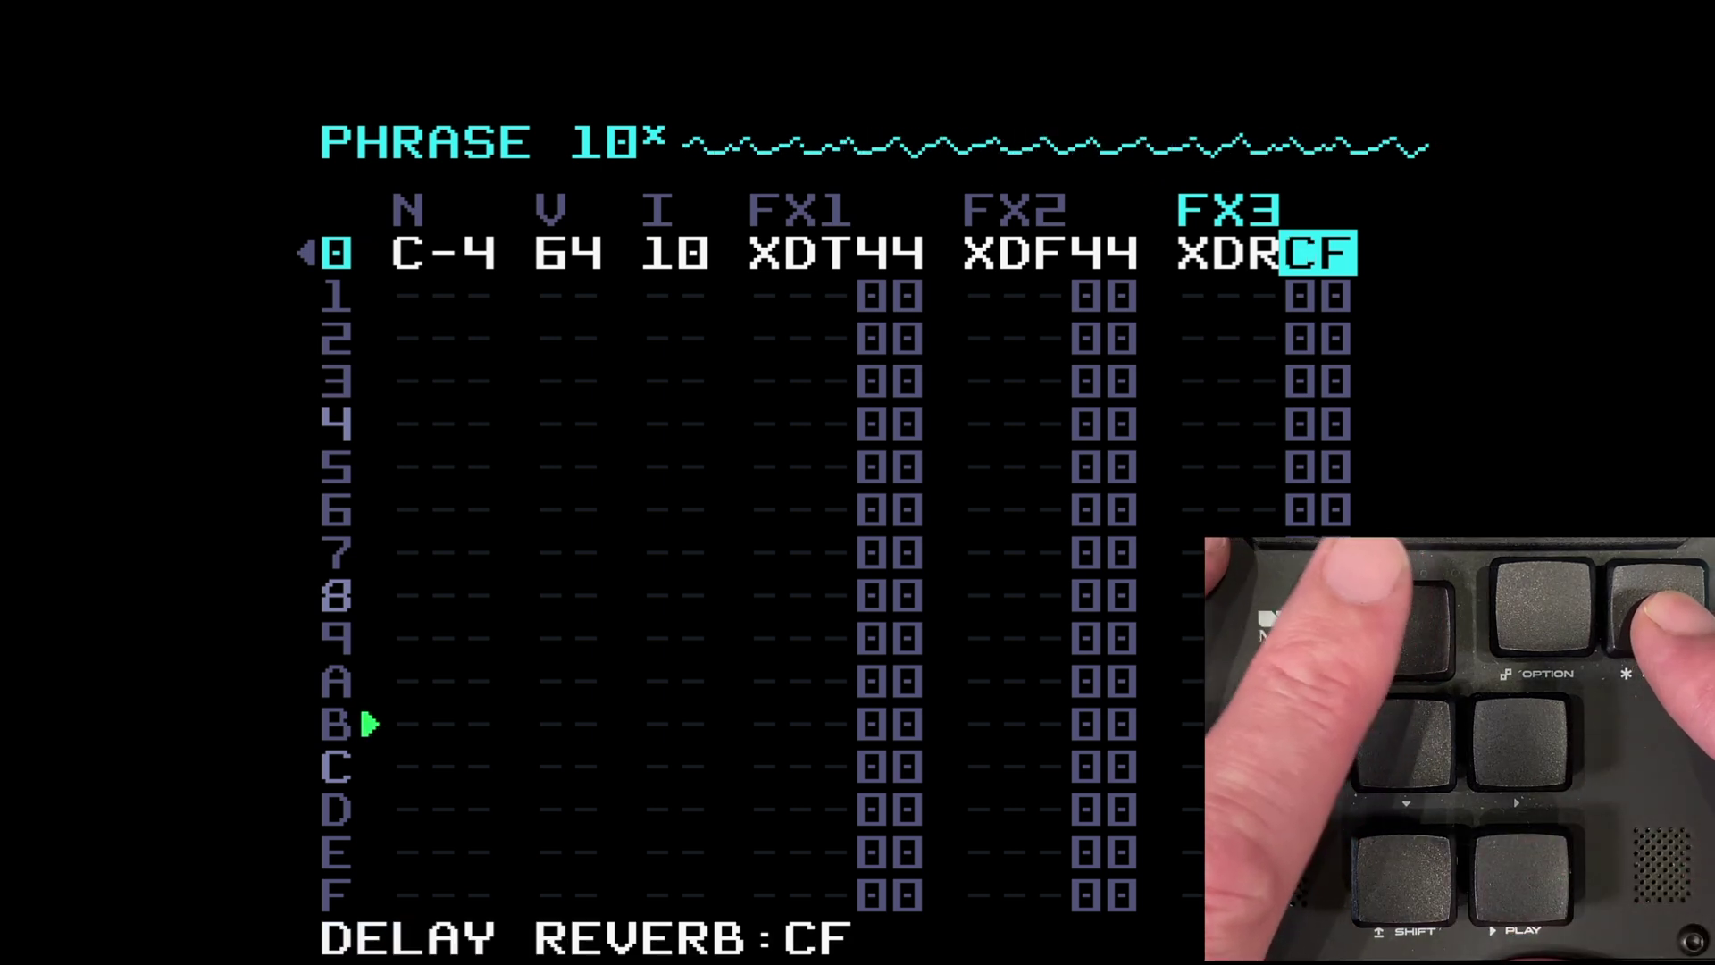
key(x+Up)
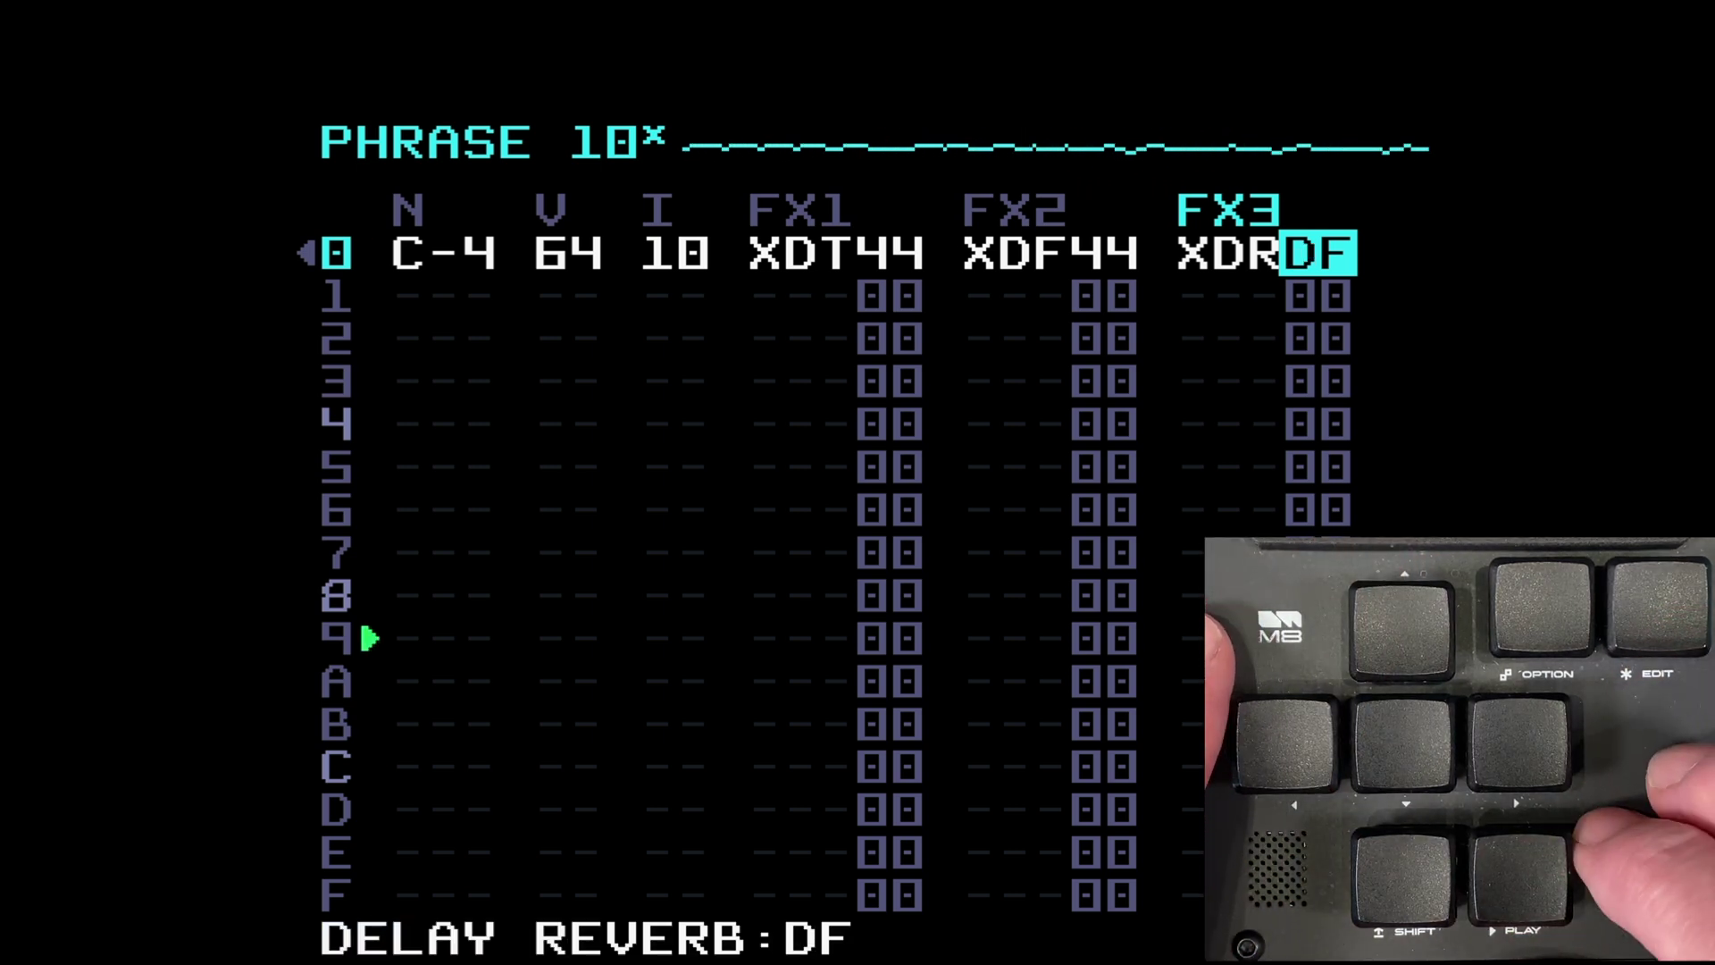
key(space)
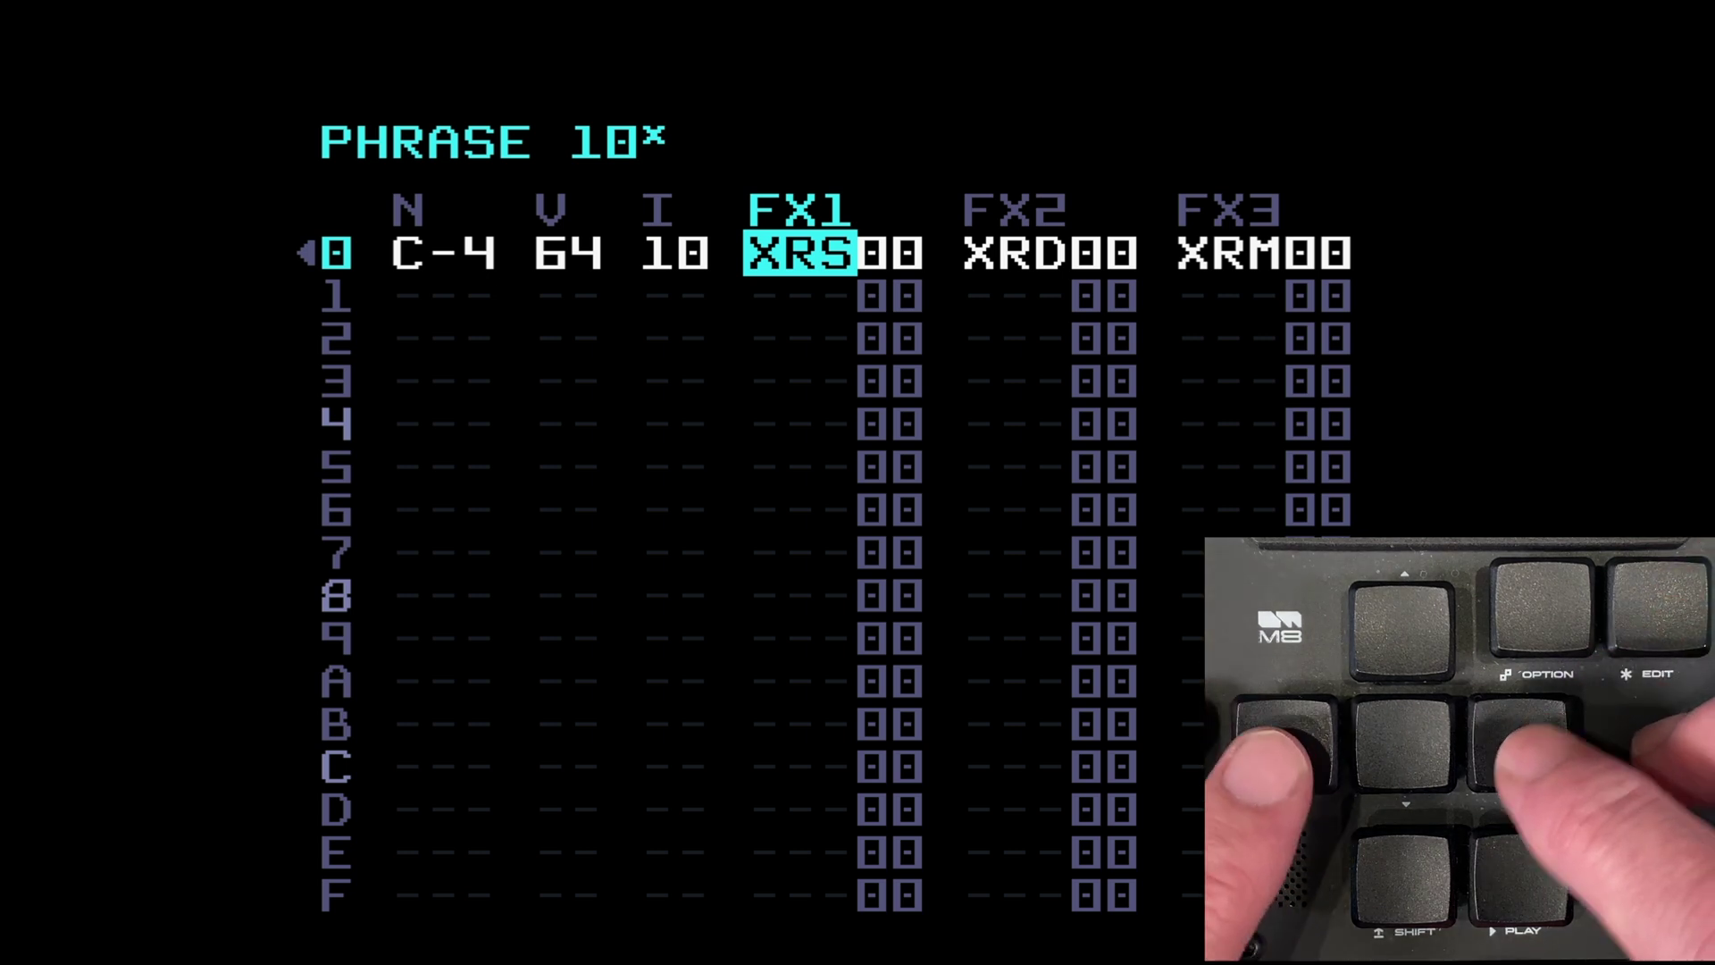
Step: Check instrument 10's reverb send, then raise the C-4 note's reverb size from 00 to E0
key(shift+Right)
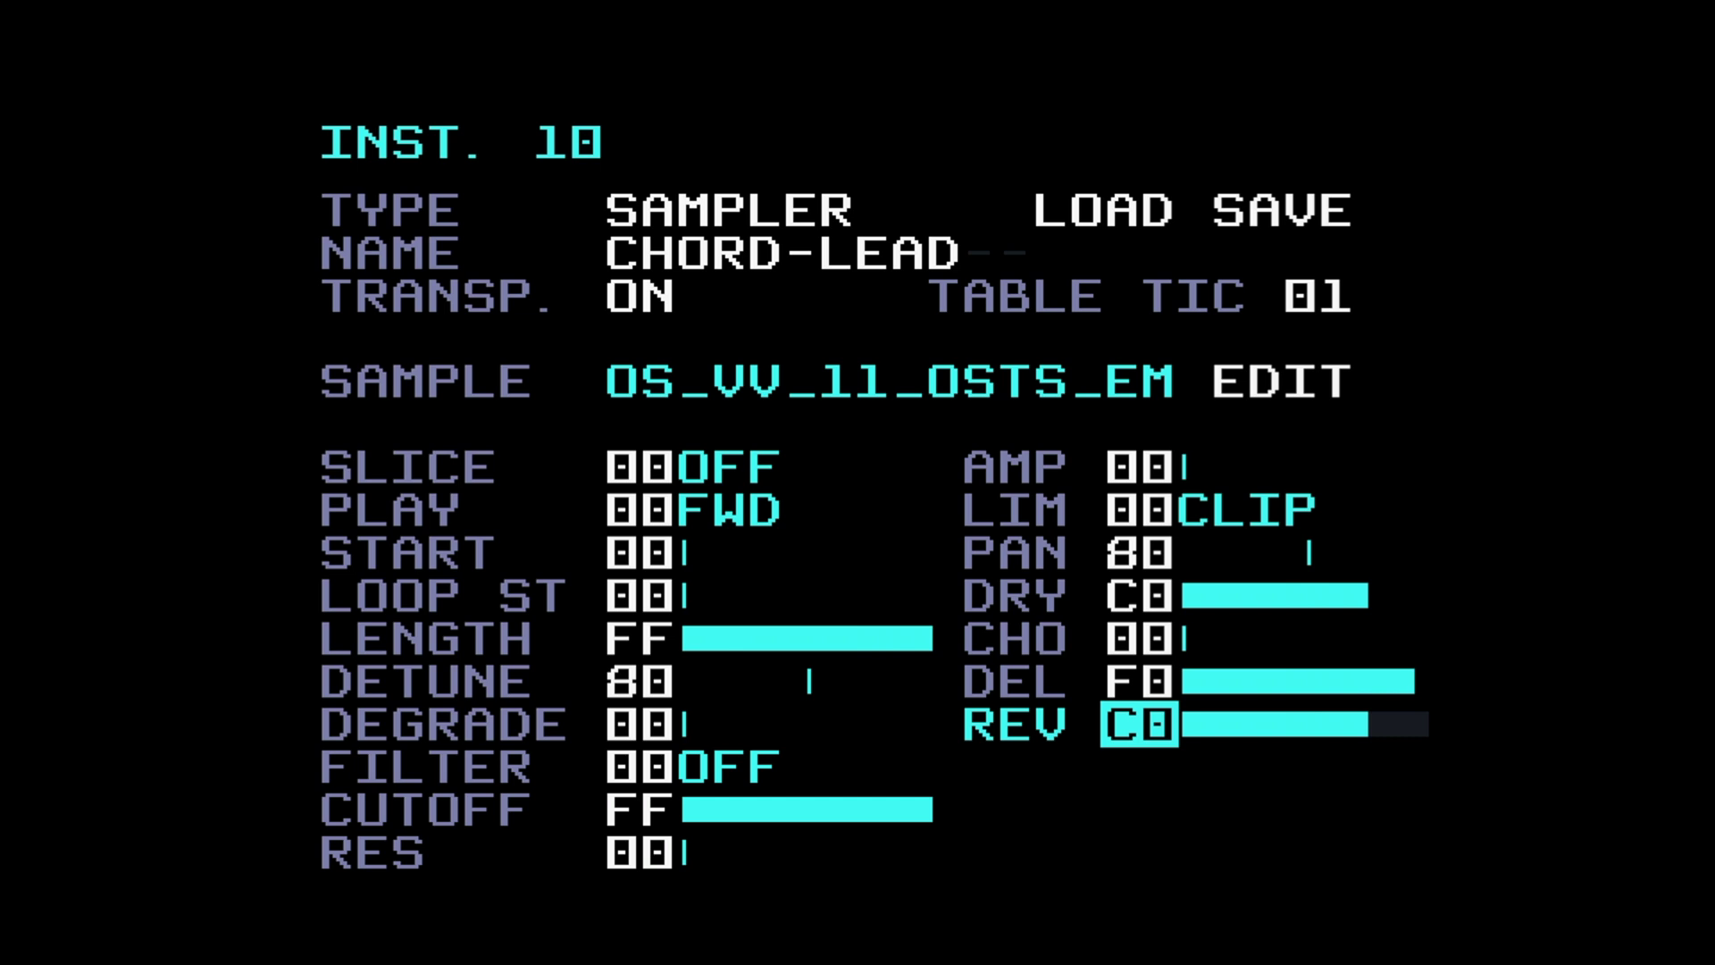
key(shift+Left)
key(Right)
key(space)
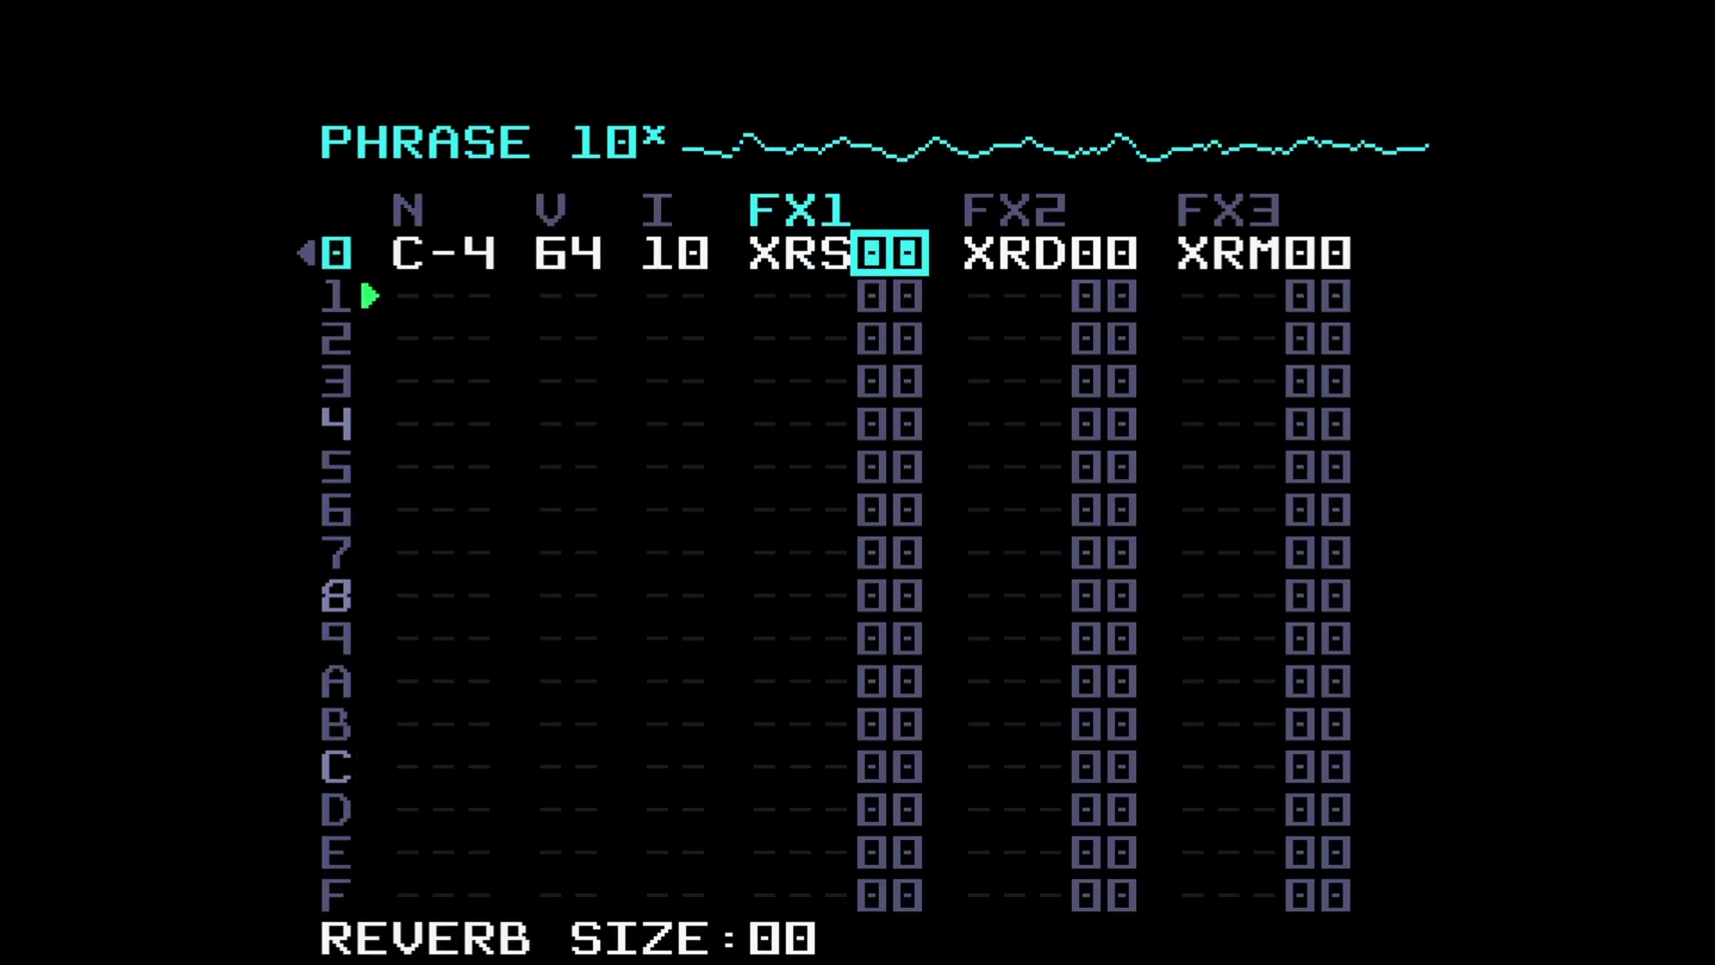
key(ctrl+Up)
key(ctrl+Up)
key(ctrl+Up)
key(ctrl+Up)
key(ctrl+Up)
key(ctrl+Up)
key(ctrl+Up)
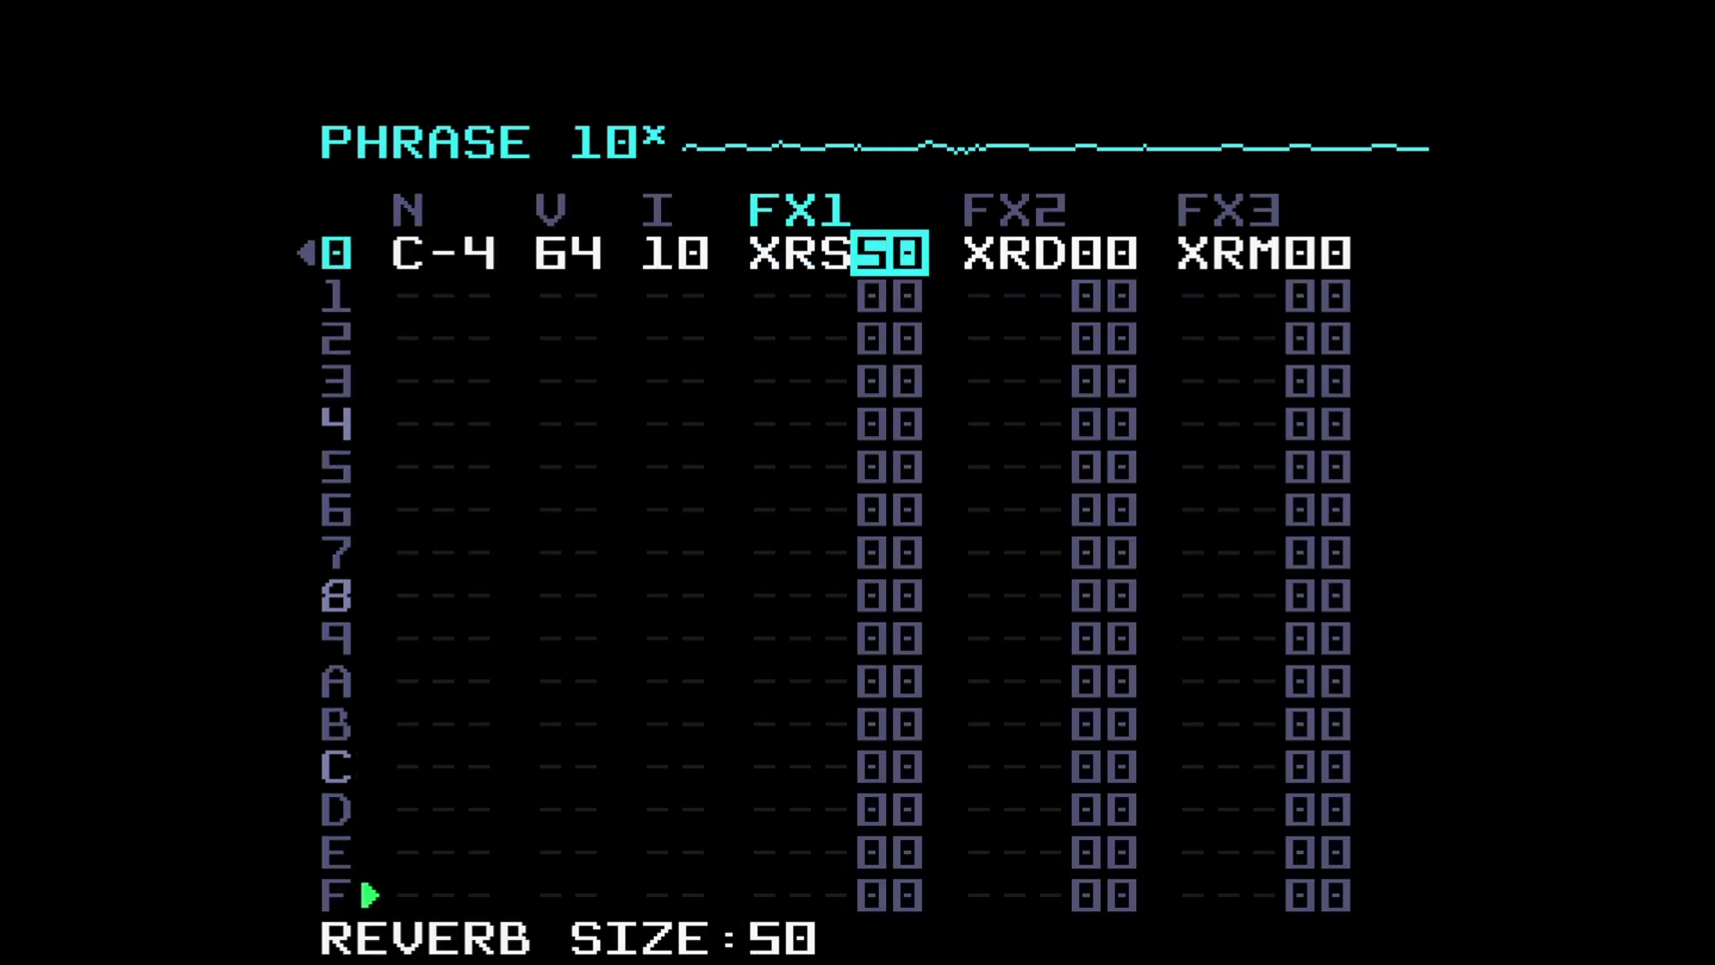
key(ctrl+Up)
key(Up)
key(Up)
key(Up)
key(Up)
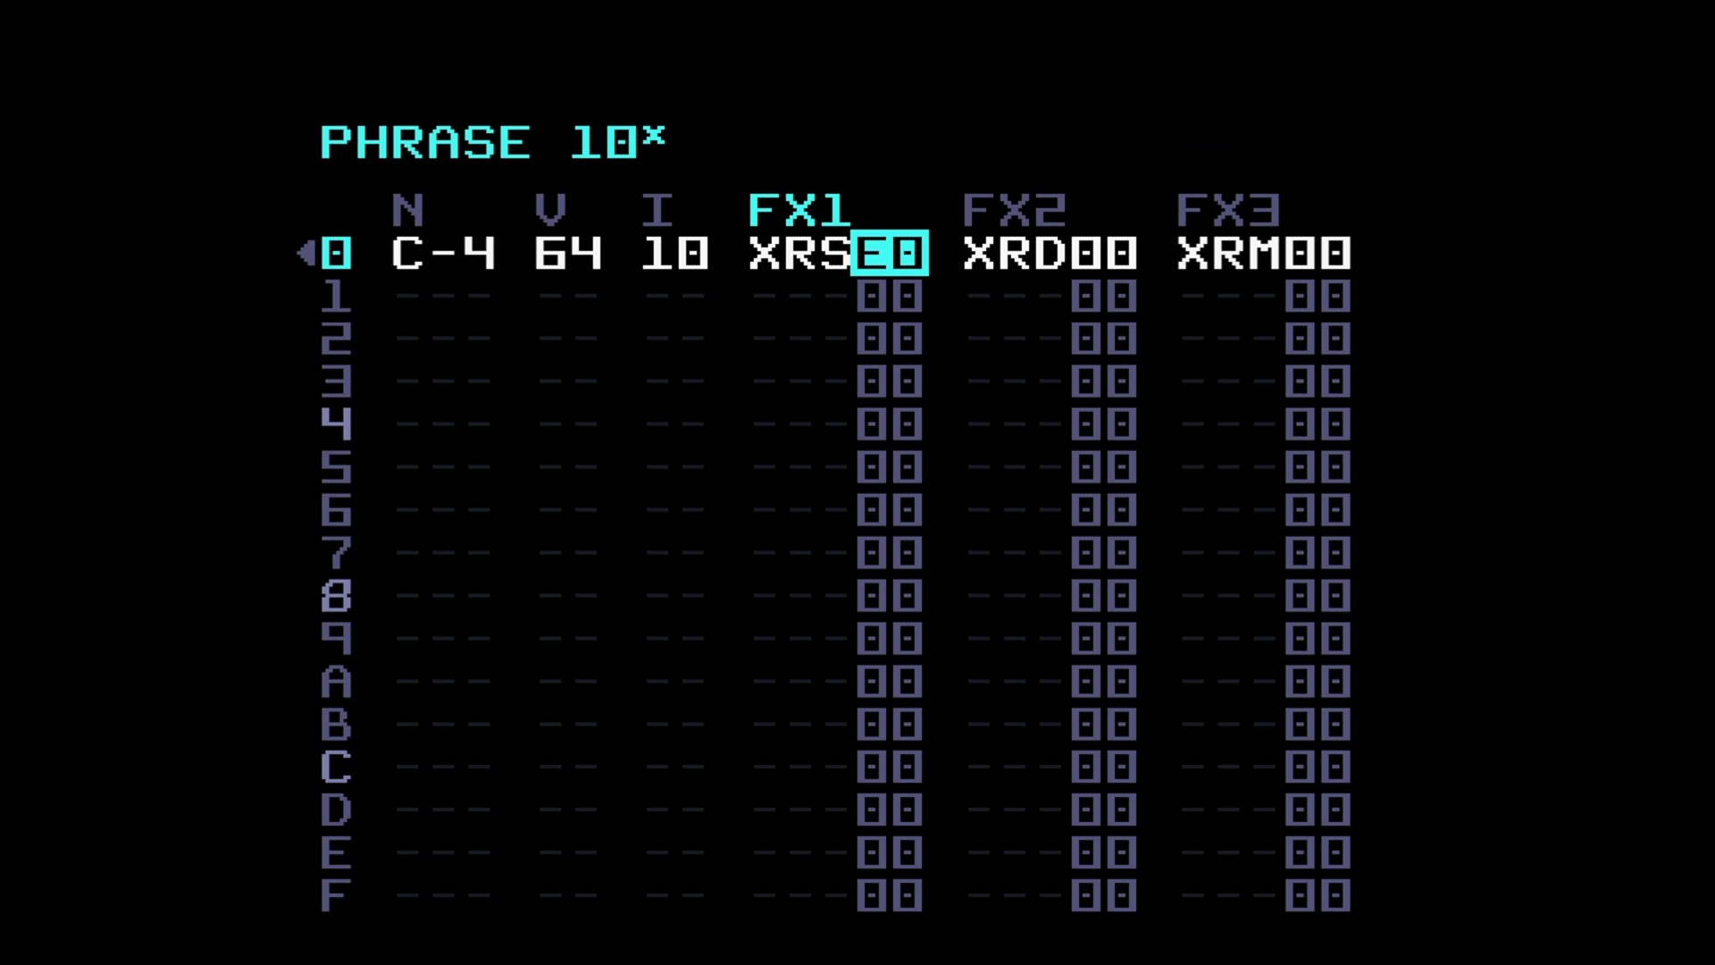
click(1014, 254)
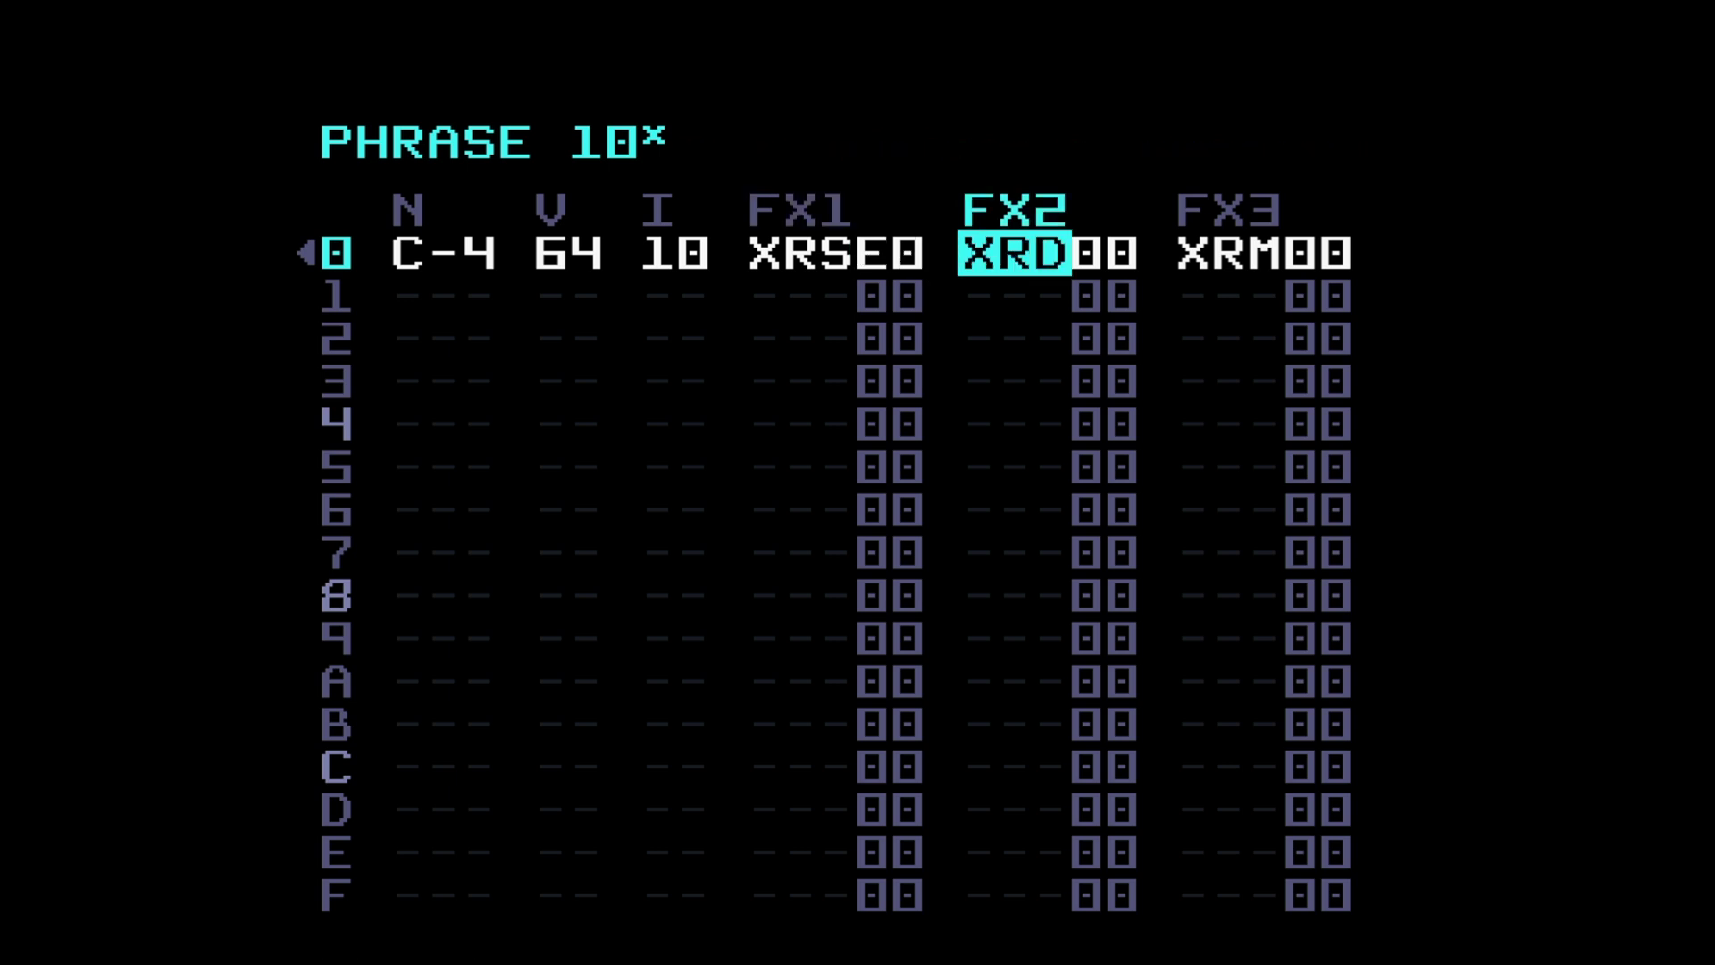
Step: Audition reverb decay values on row 0's FX2 and settle on XRD B0
click(1104, 253)
key(x)
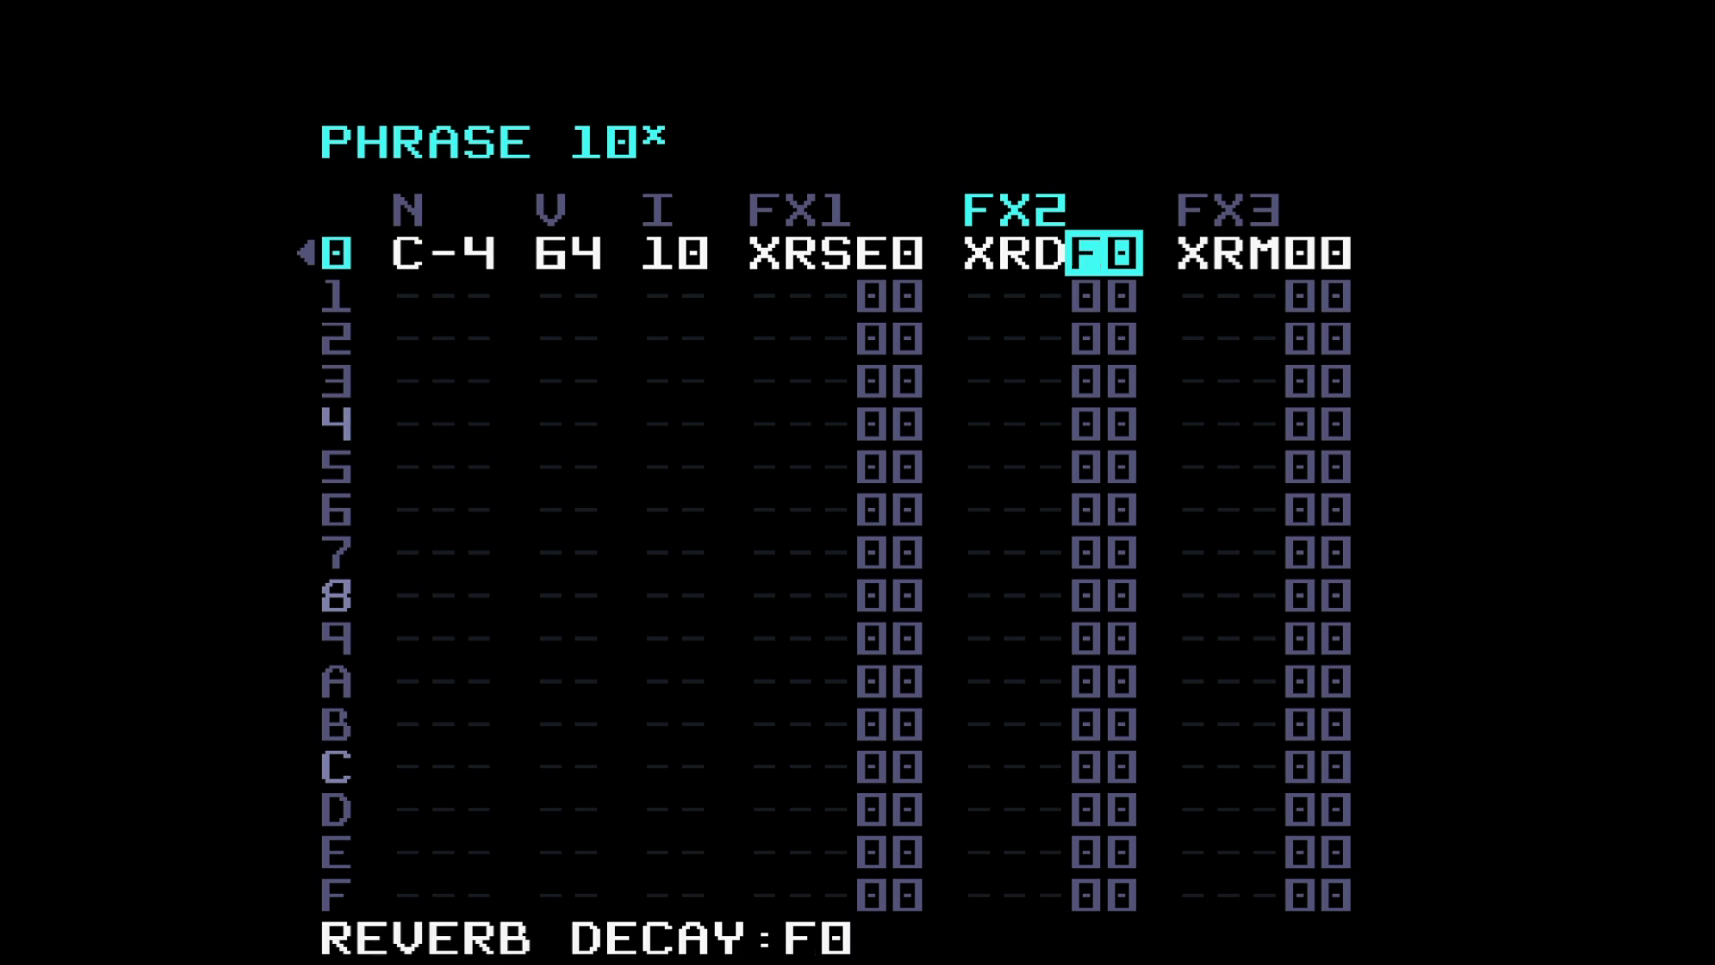
key(x+Down)
key(x+Down)
key(x+Down)
key(x+Down)
key(space)
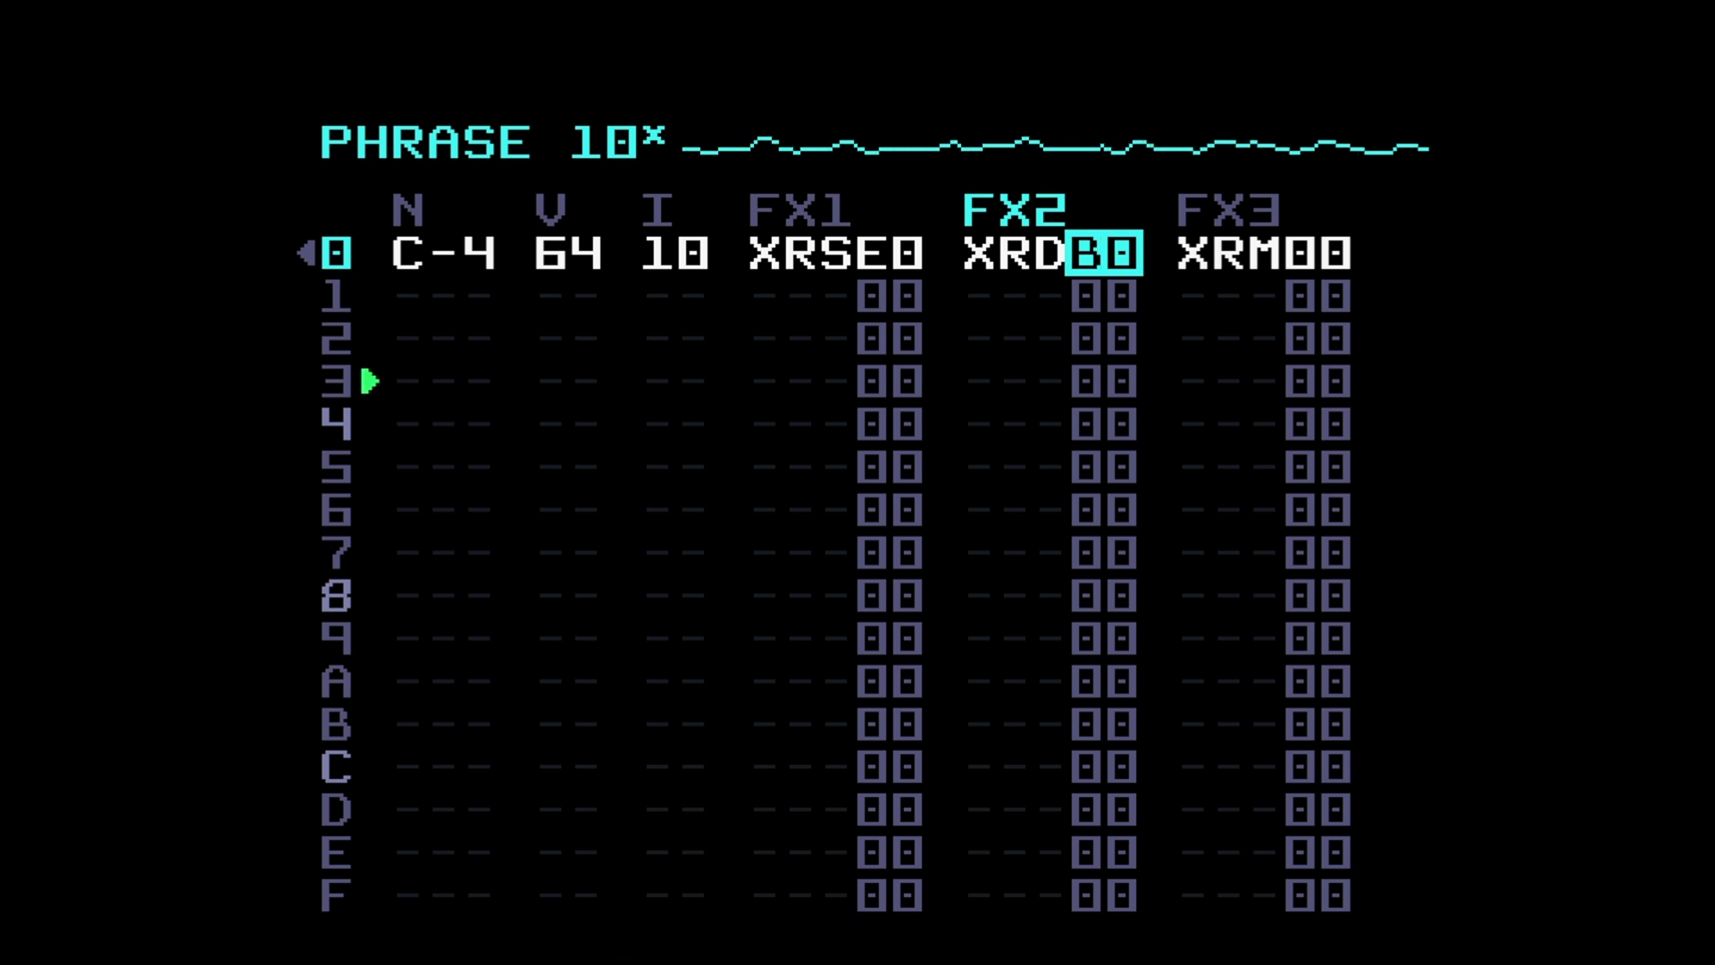
key(space)
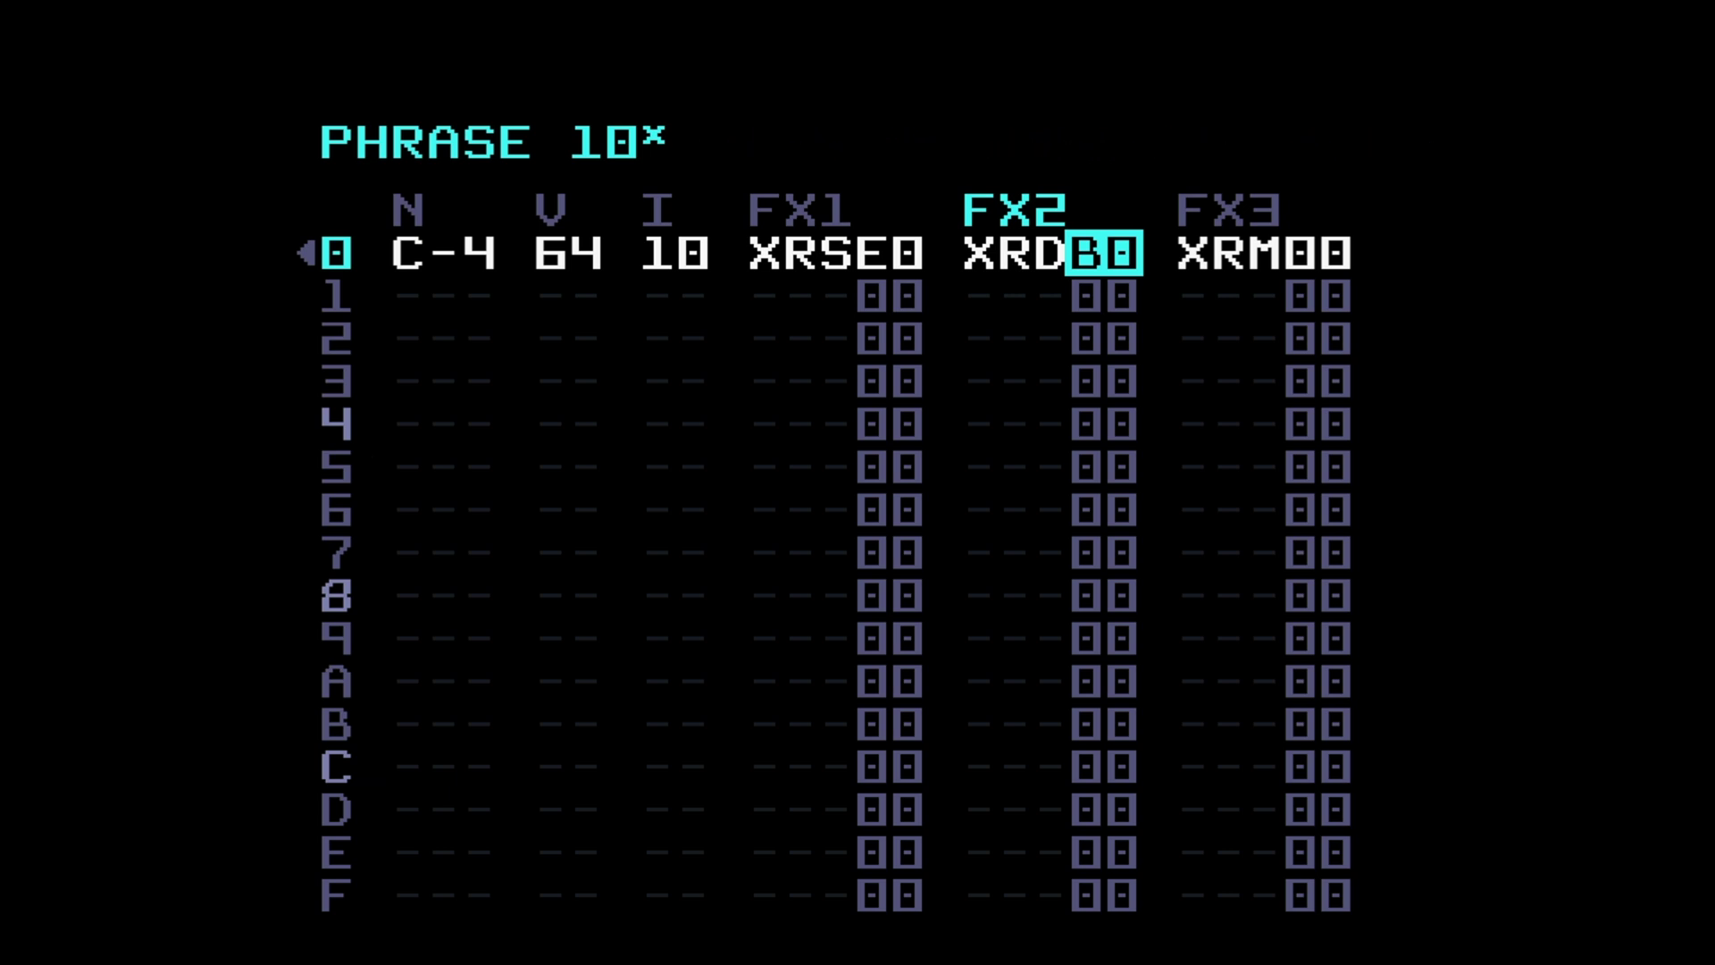
key(space)
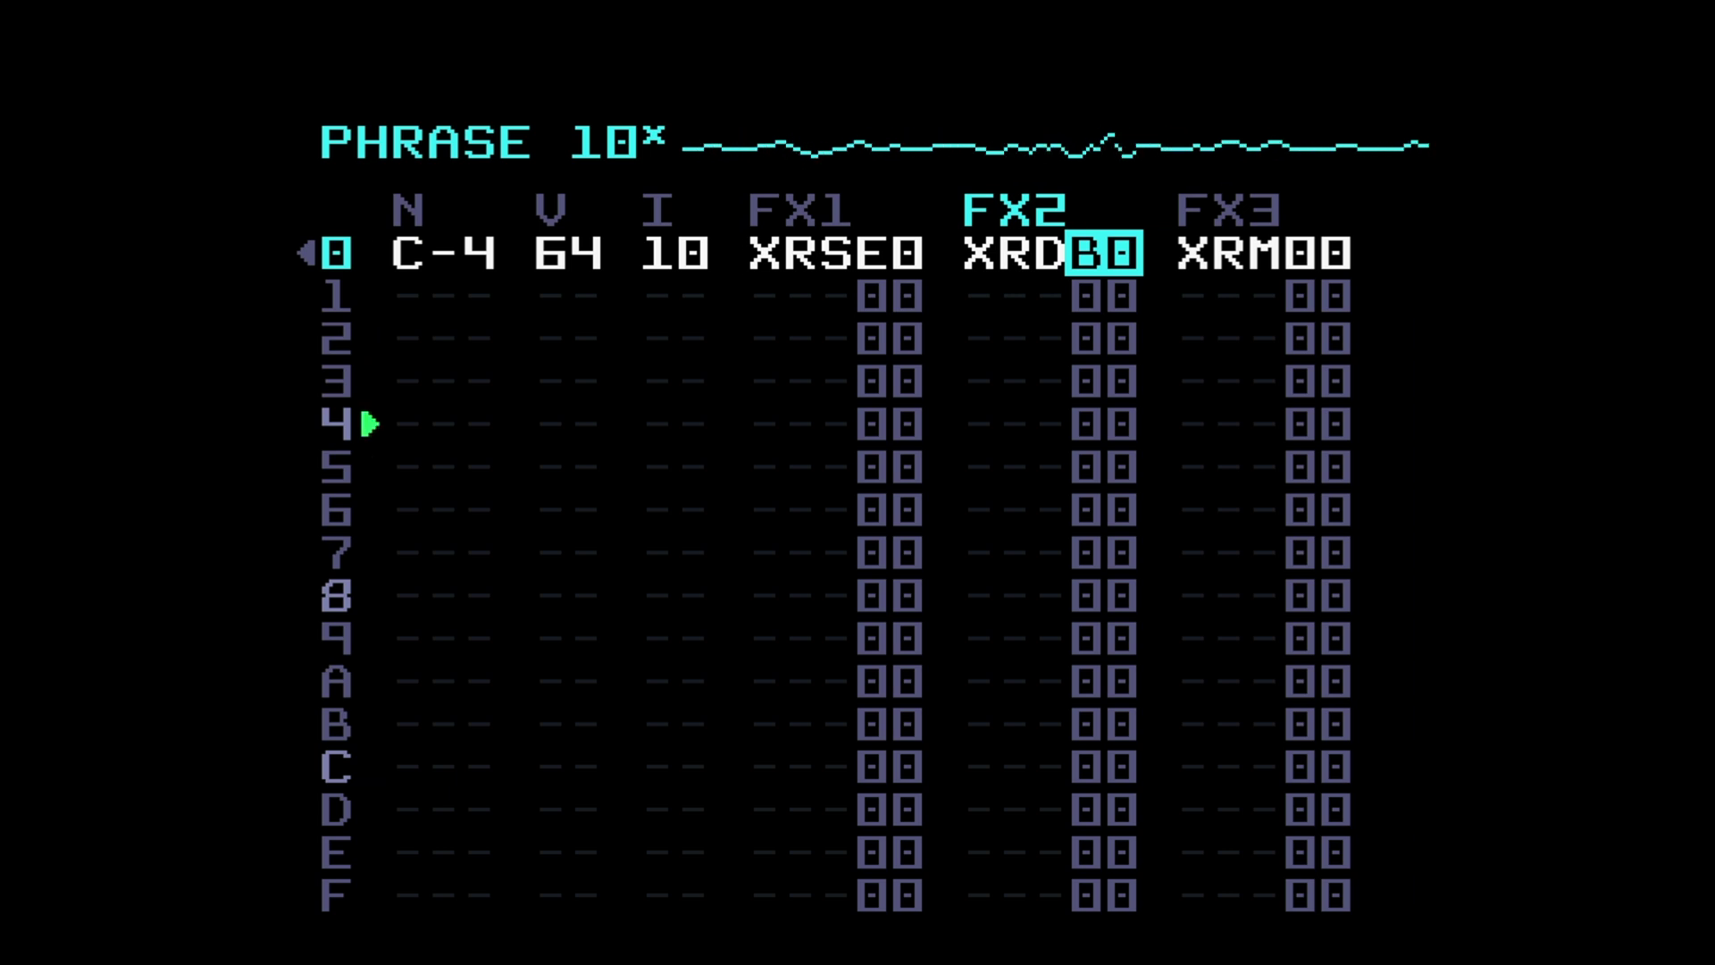
key(x+Up)
key(x+Up)
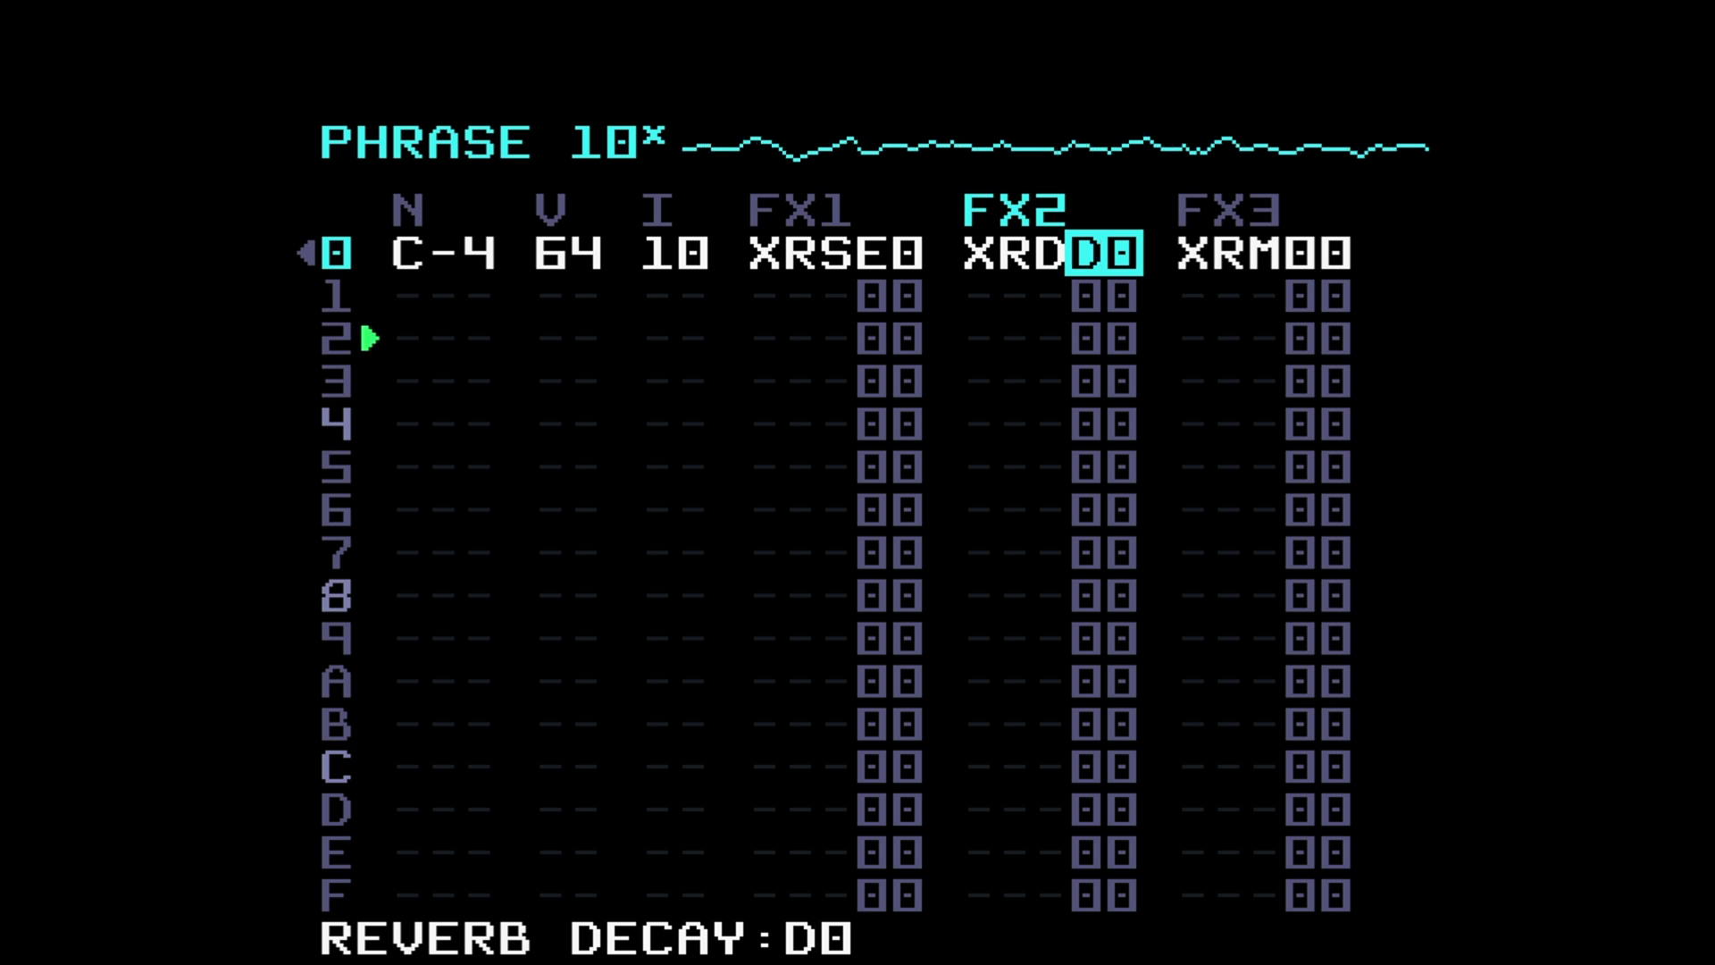
key(space)
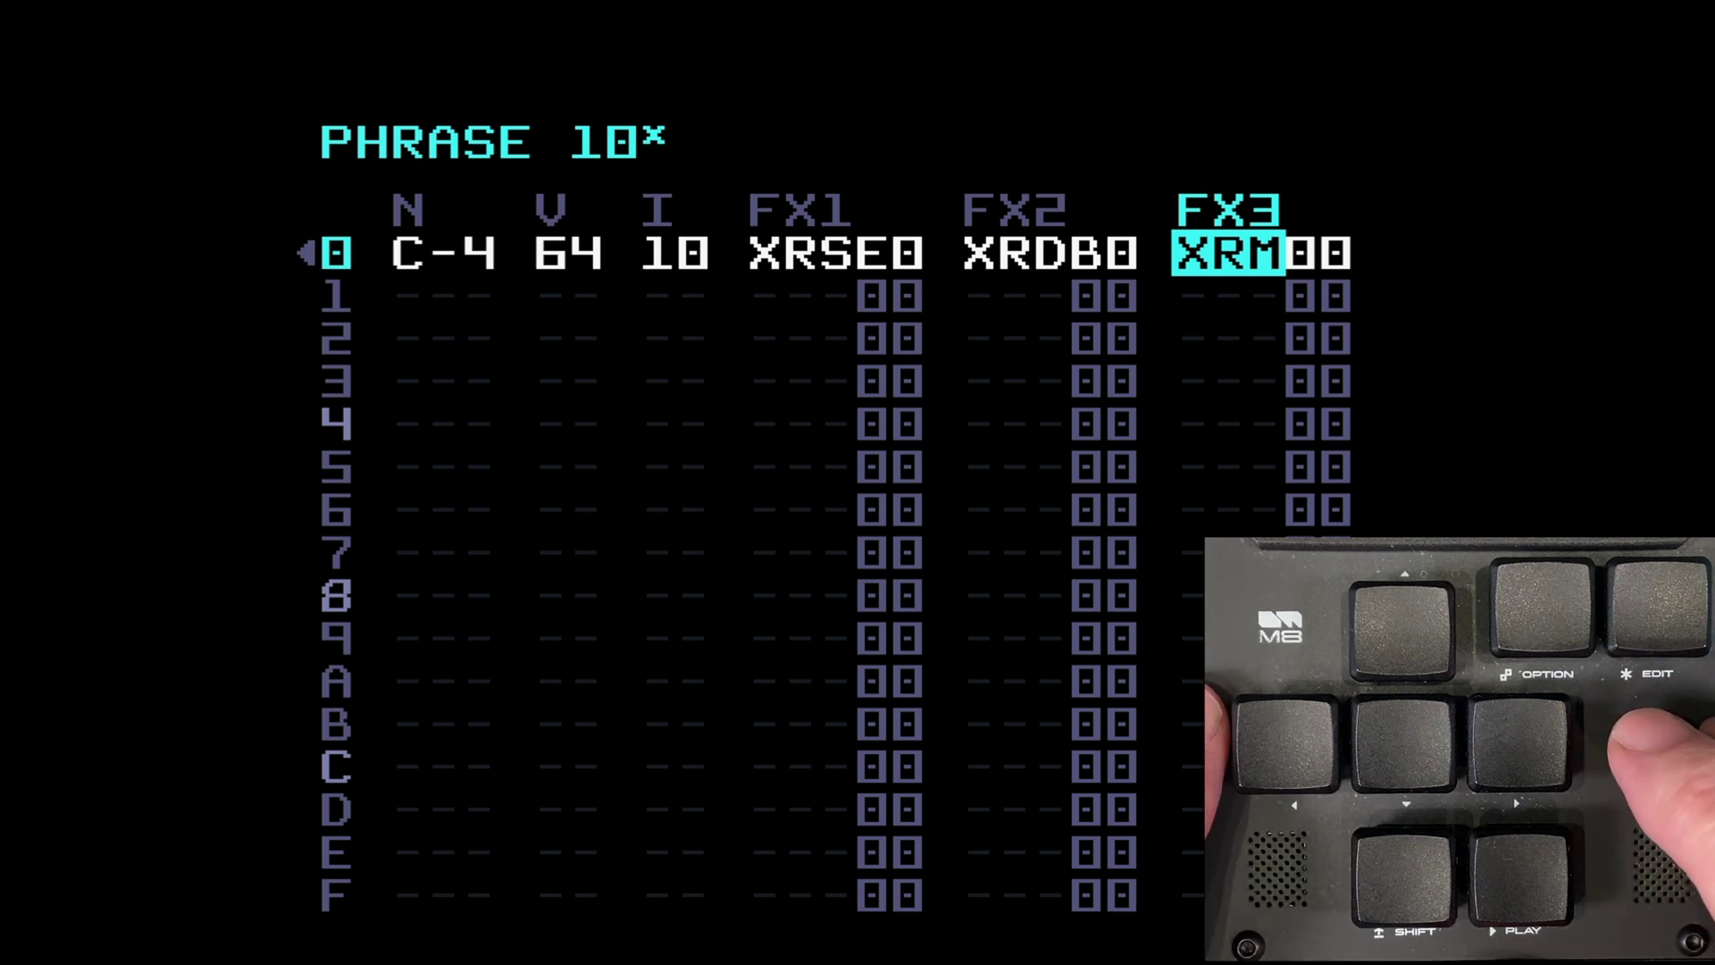
Step: Raise the reverb mod depth to 20 while the phrase plays
key(Right)
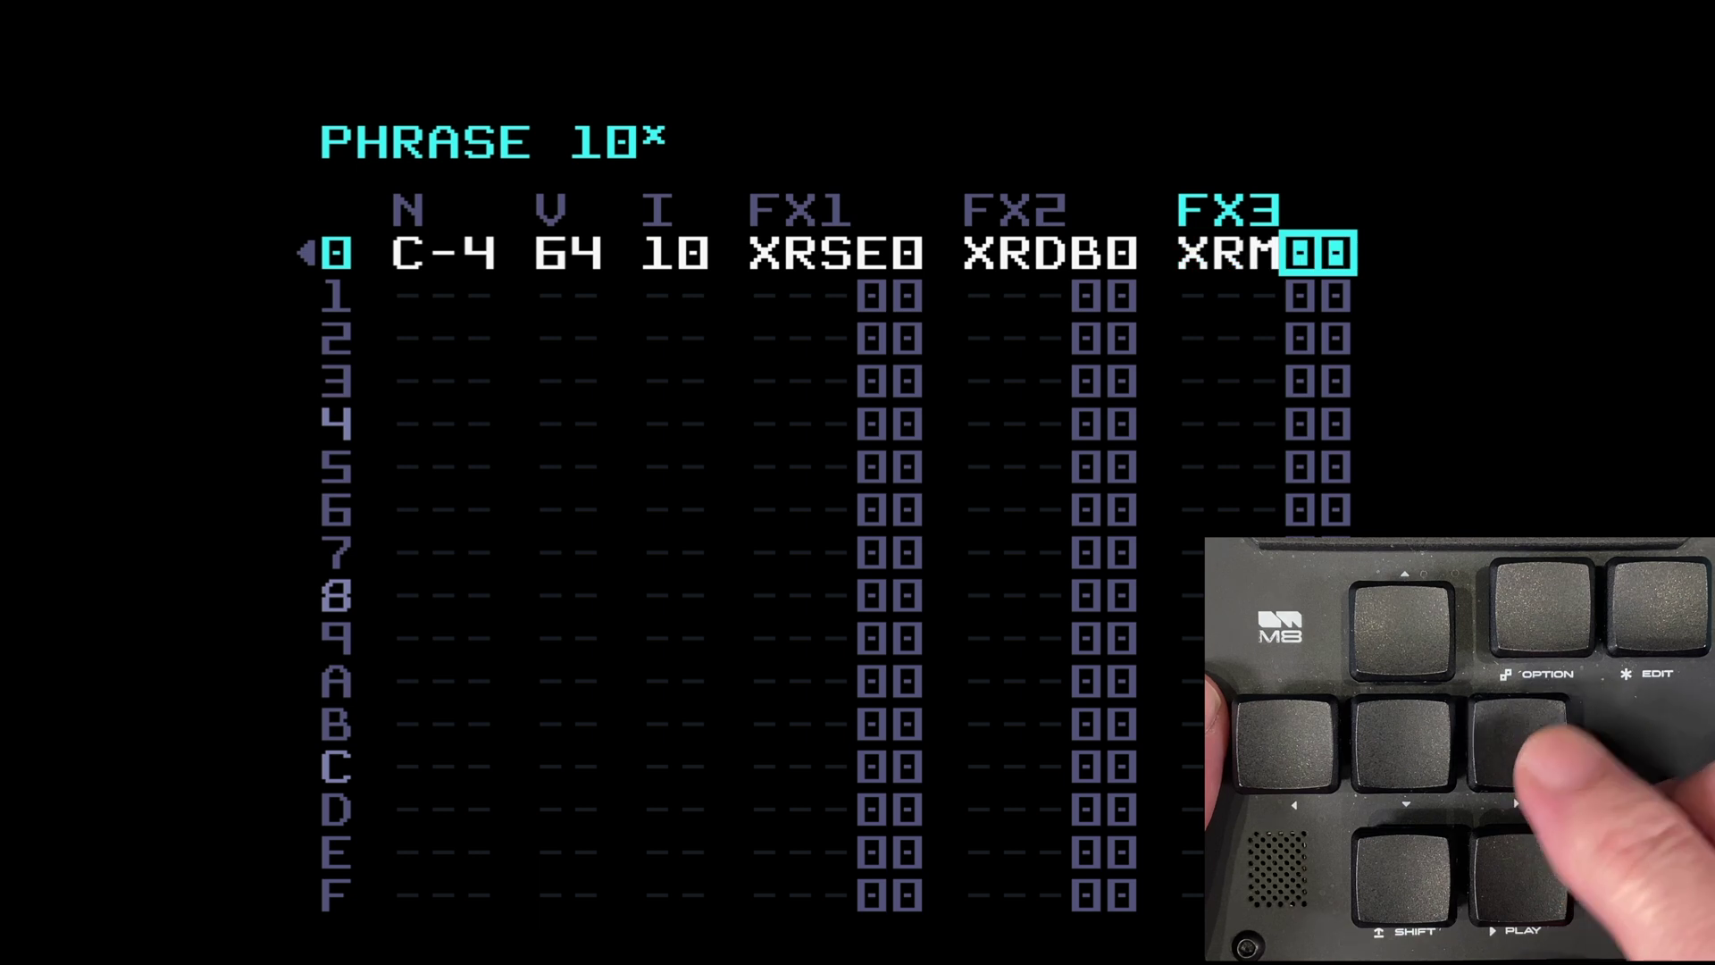
key(space)
key(ctrl+Up)
key(ctrl+Up)
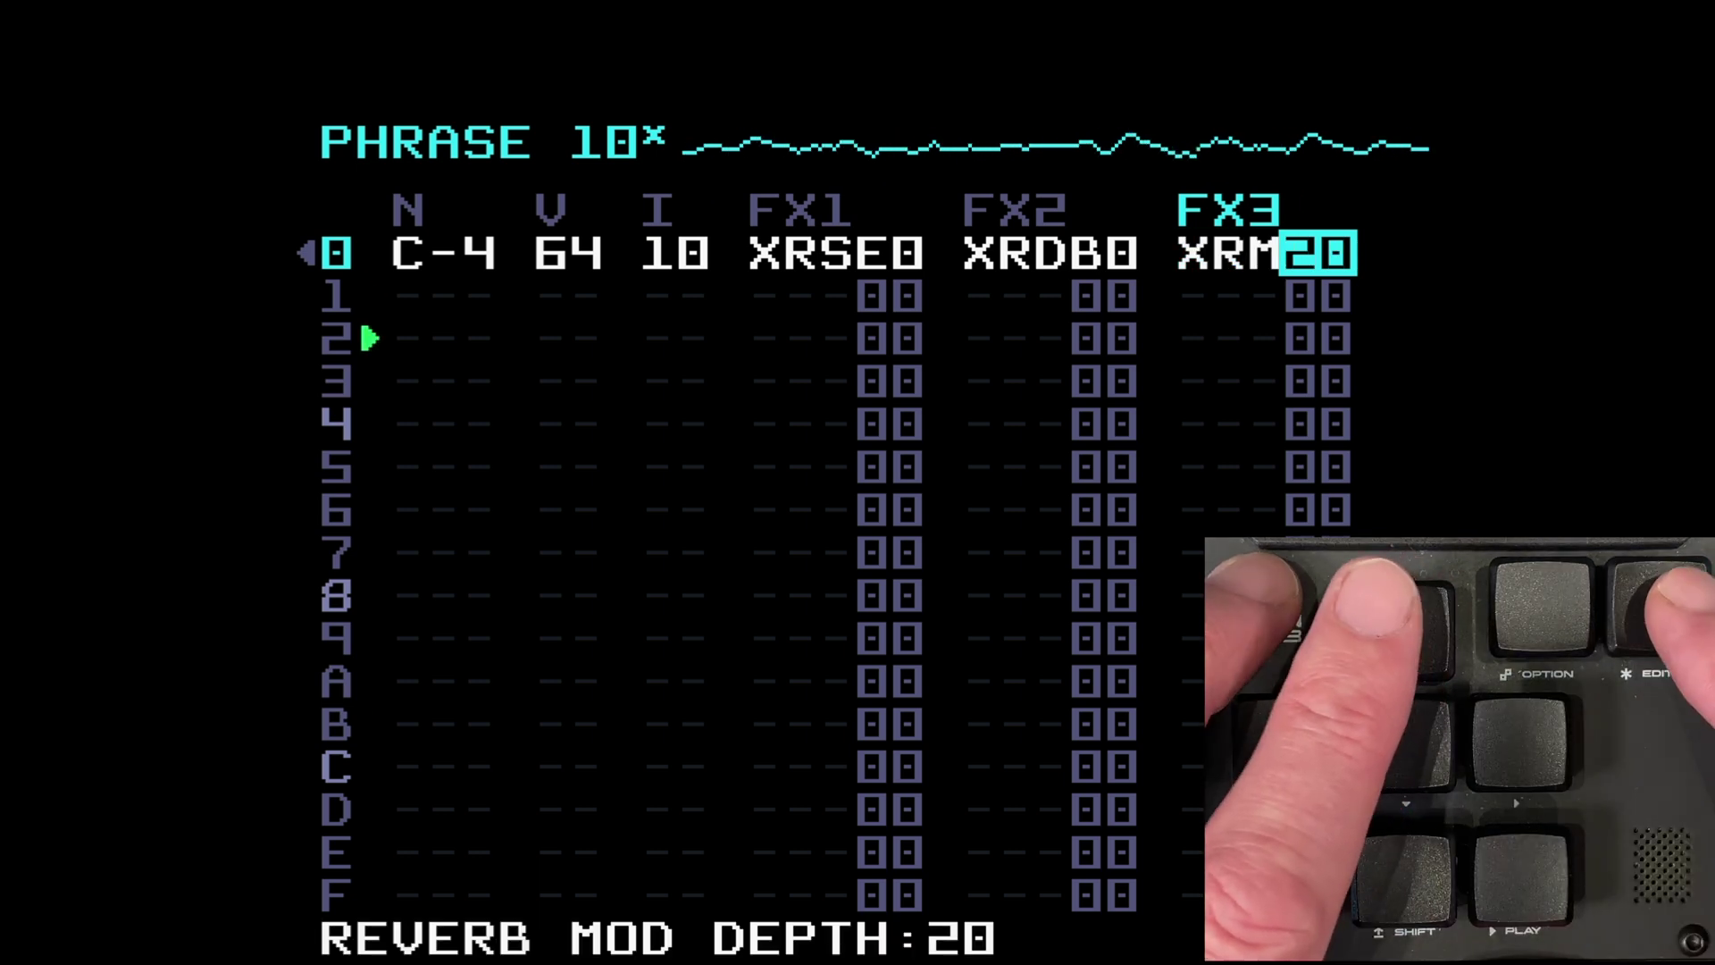
Step: Lower the reverb mod depth, then switch FX3 to reverb mod frequency XRF12
key(ctrl+Left)
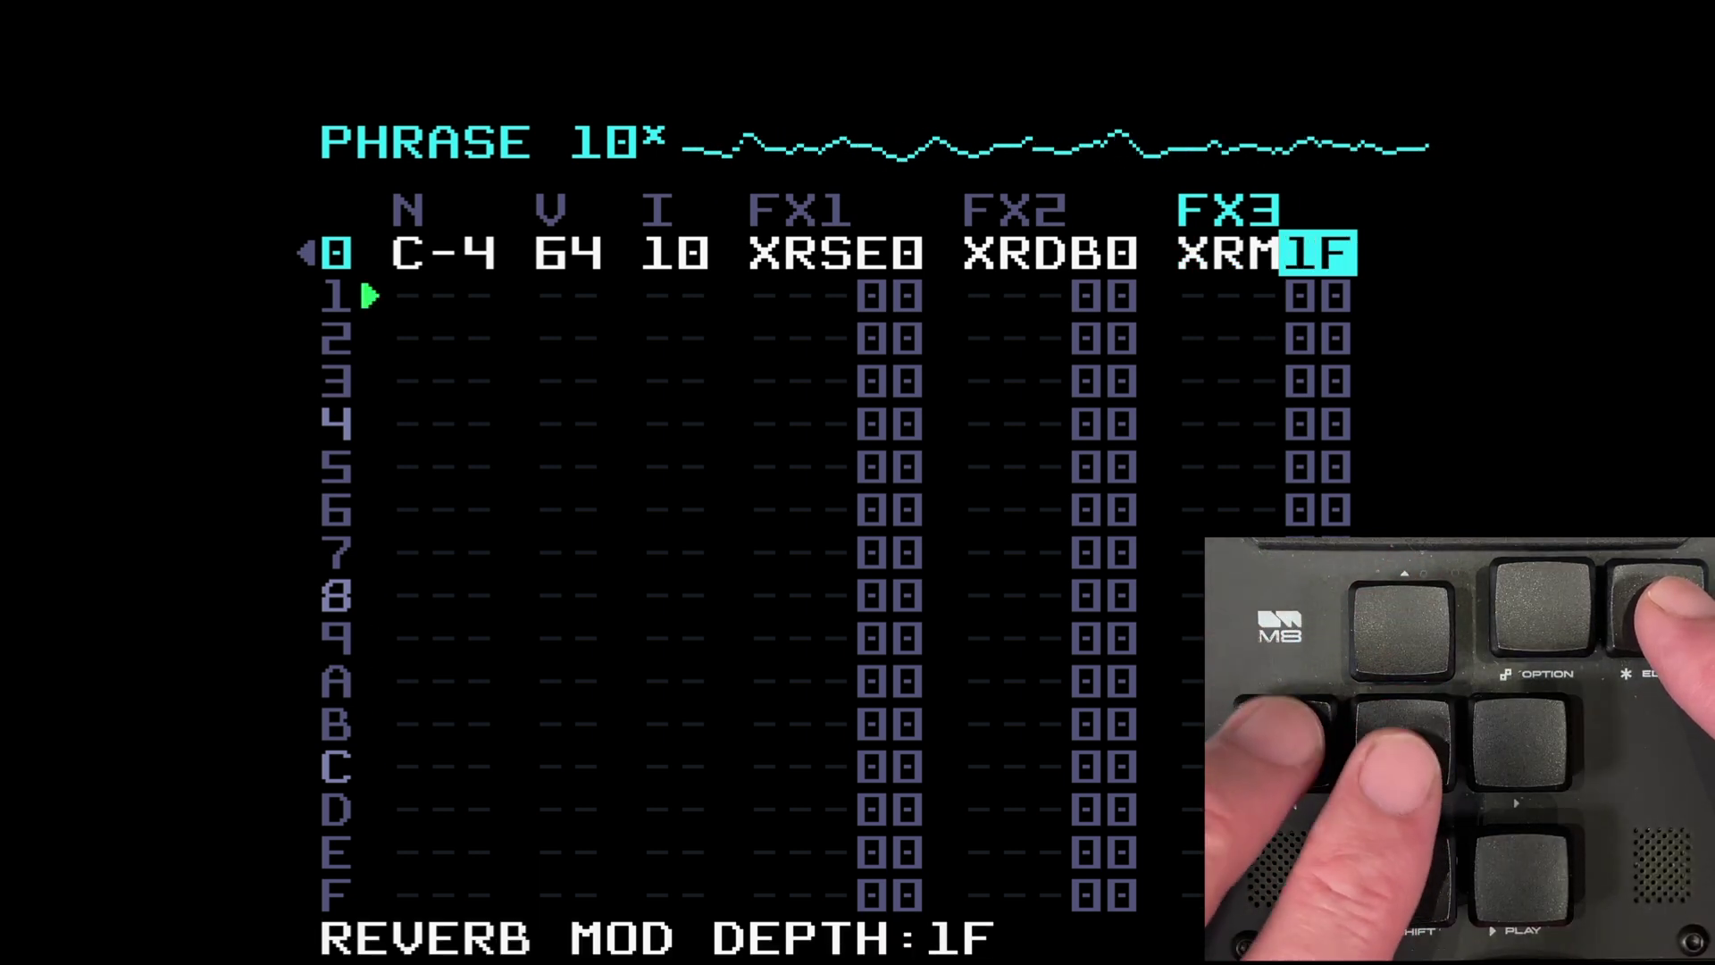
key(ctrl+Left)
key(ctrl+Left)
key(ctrl+Left)
key(ctrl+Left)
key(ctrl+Left)
key(ctrl+Left)
key(ctrl+Left)
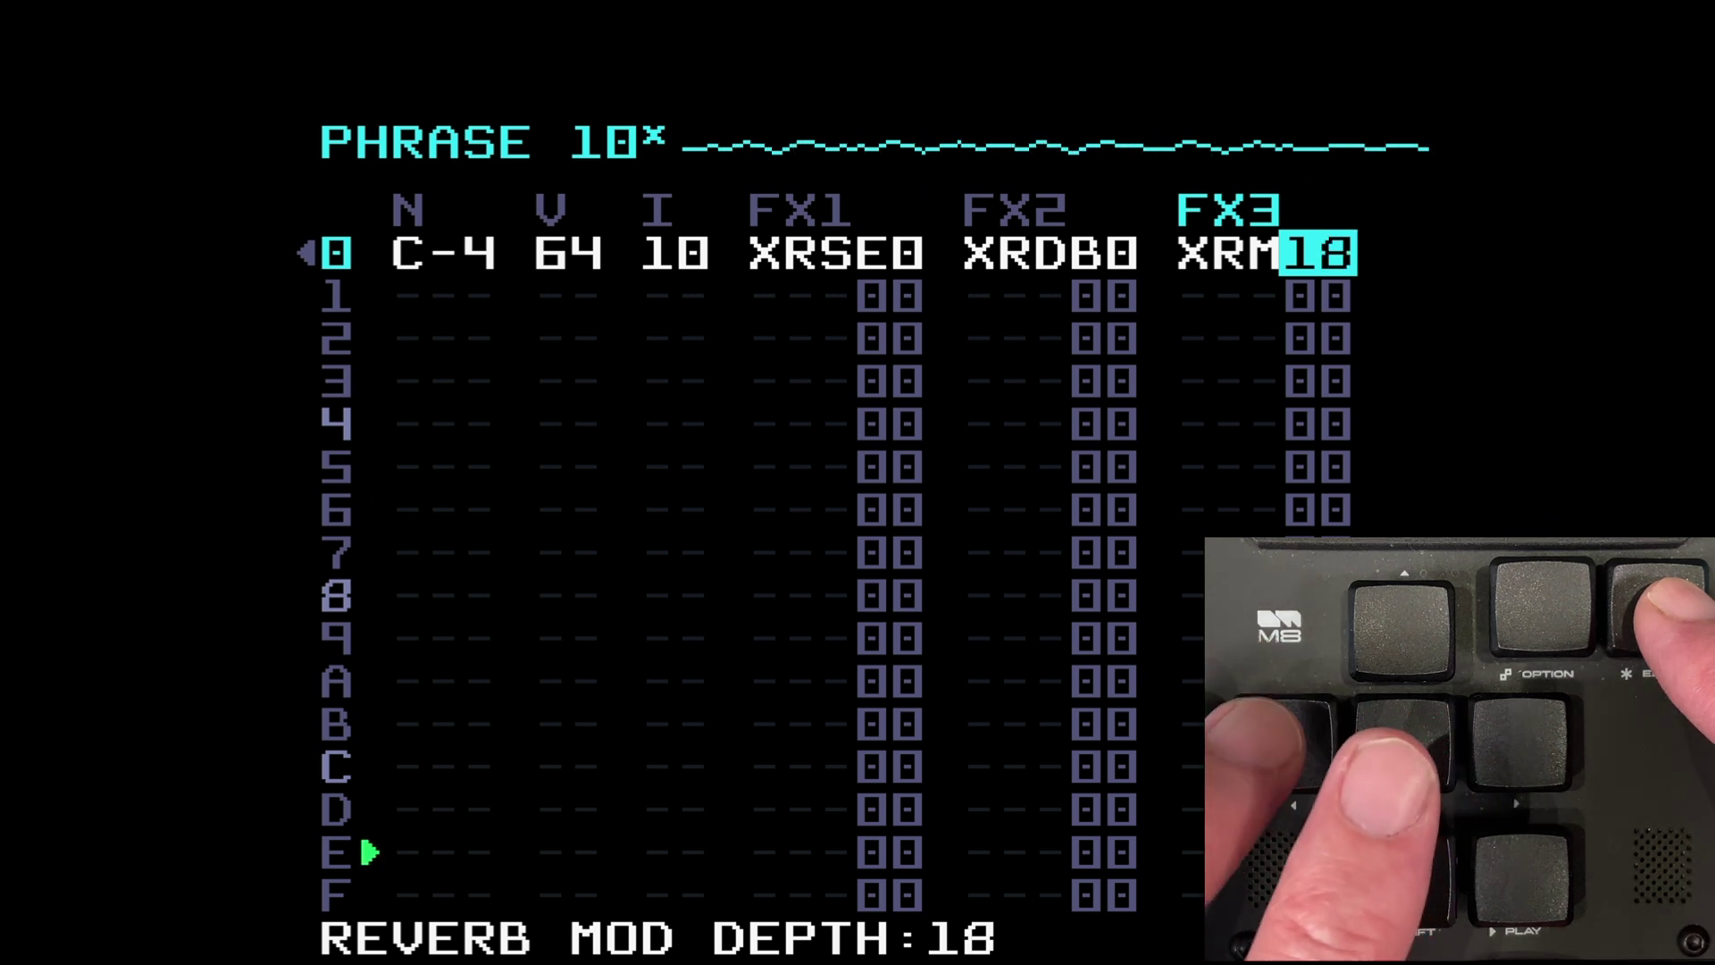
key(ctrl+Left)
key(ctrl+Left)
key(ctrl+Left)
key(ctrl+Left)
key(ctrl+Left)
key(ctrl+Left)
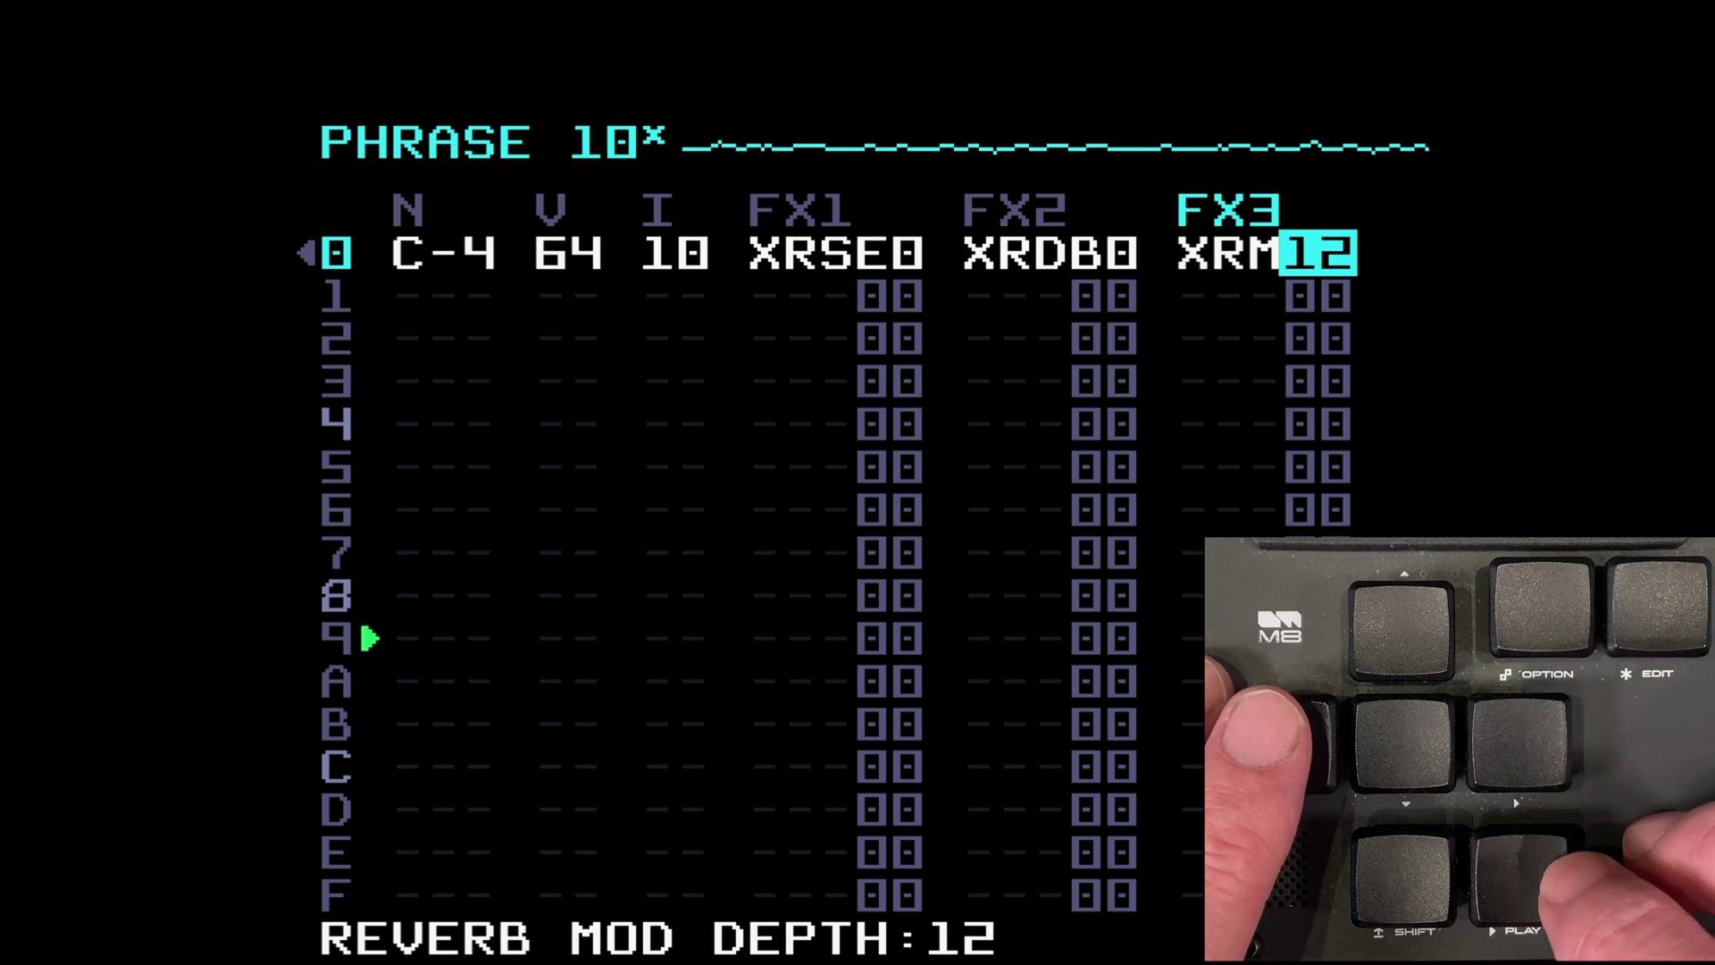
key(Left)
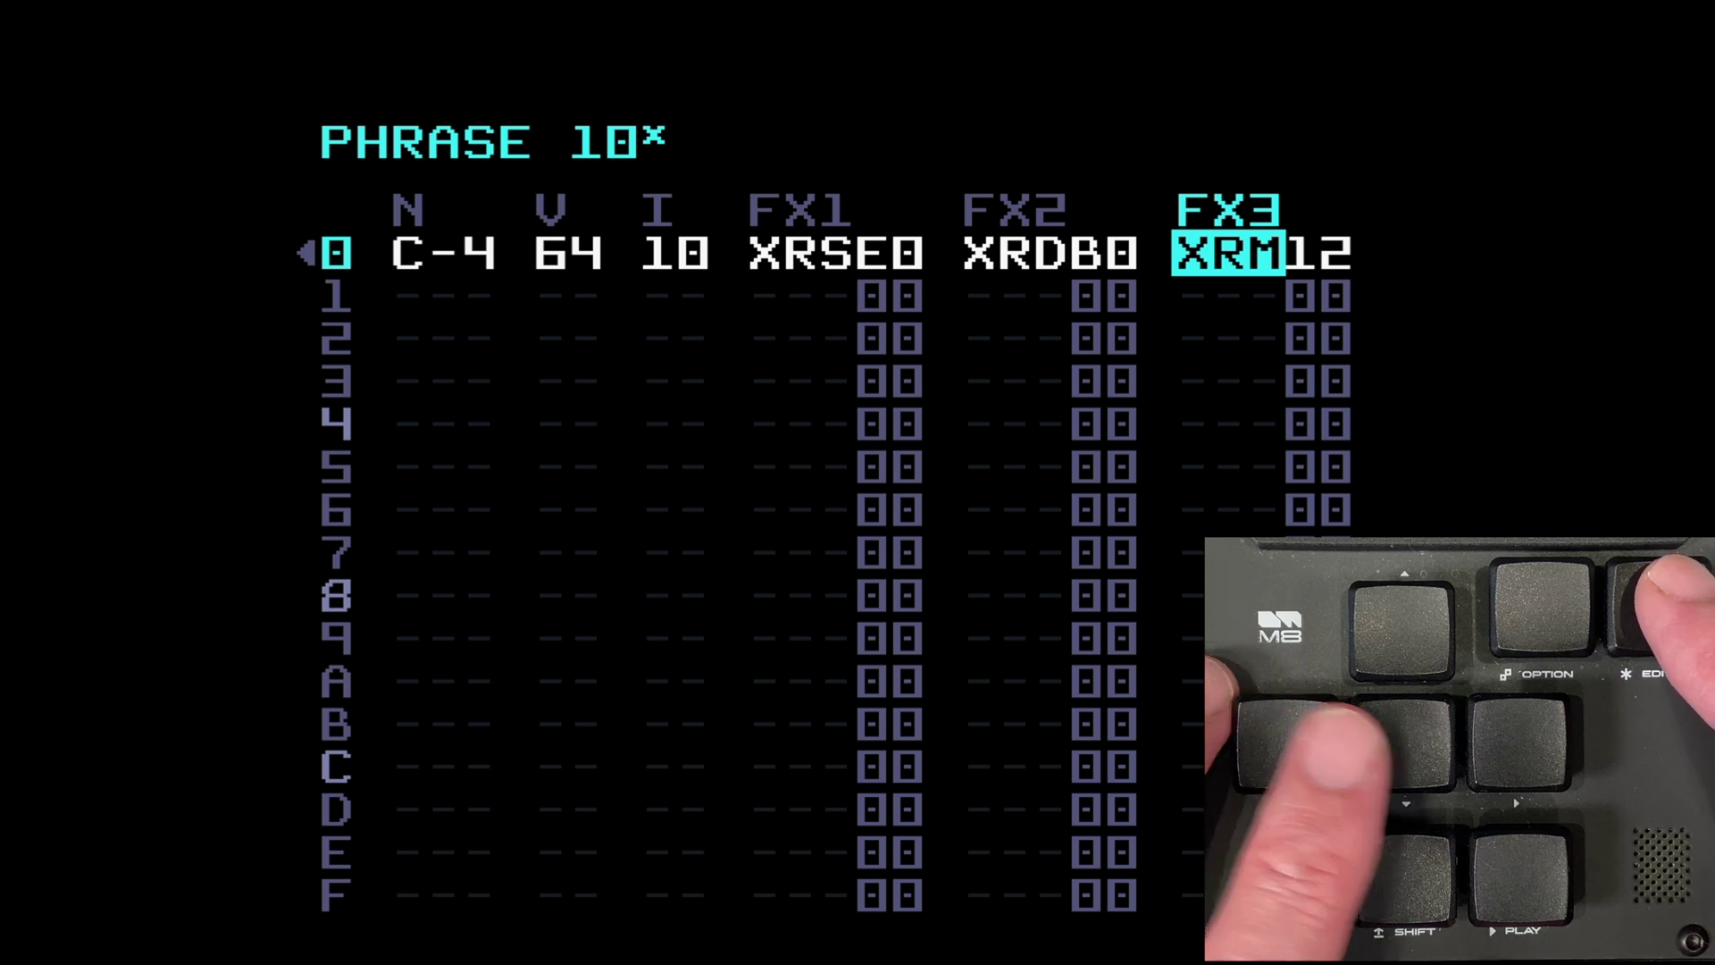
key(x+Left)
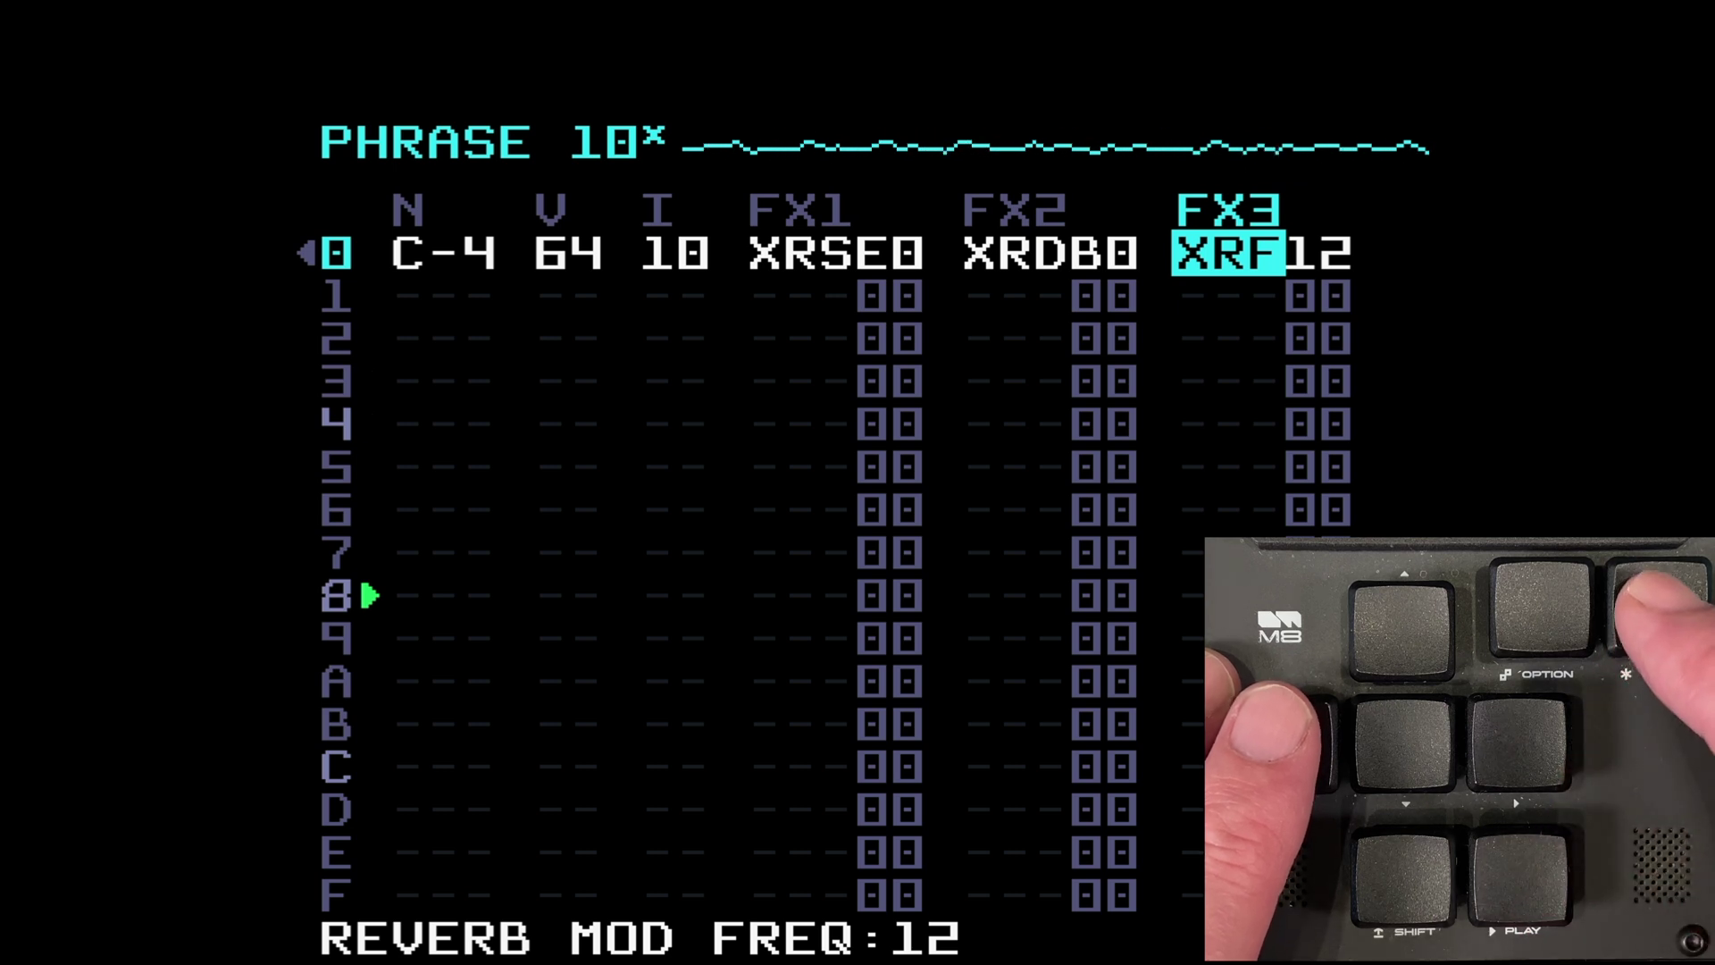
Step: Raise row 0's reverb mod frequency through 92 and B2 up to C2
key(Right)
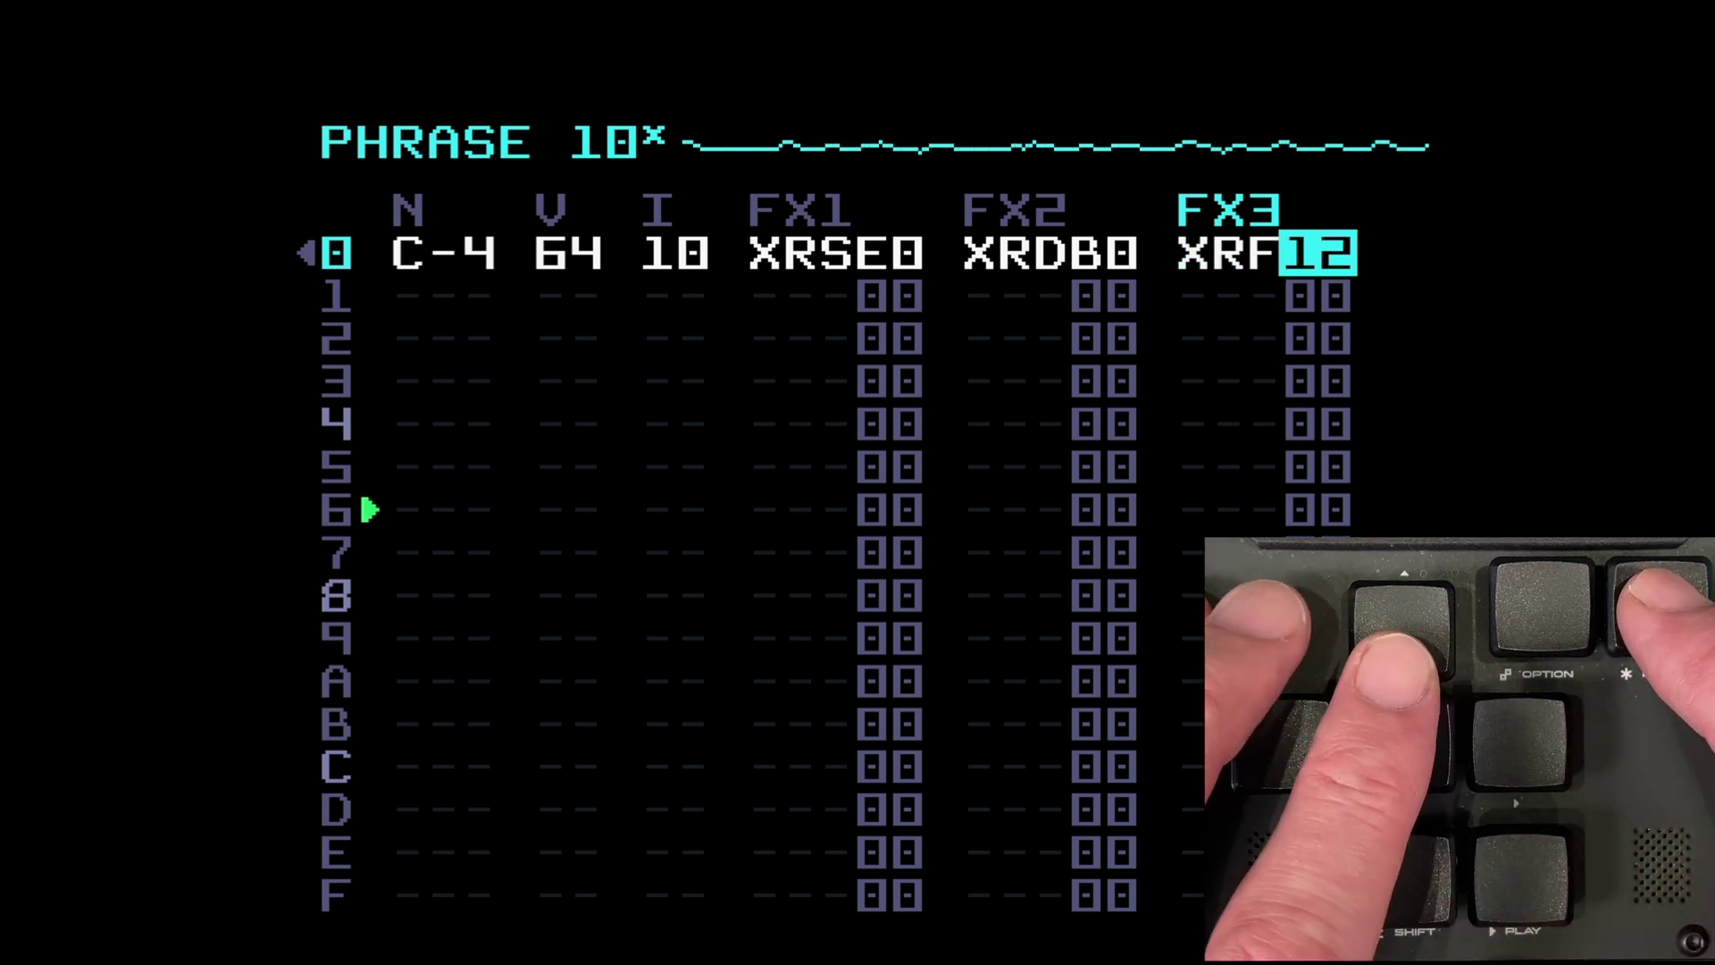
key(x+Up)
key(x+Up)
key(x+Up)
key(x+Up)
key(x+Up)
key(x+Up)
key(x+Up)
key(x+Up)
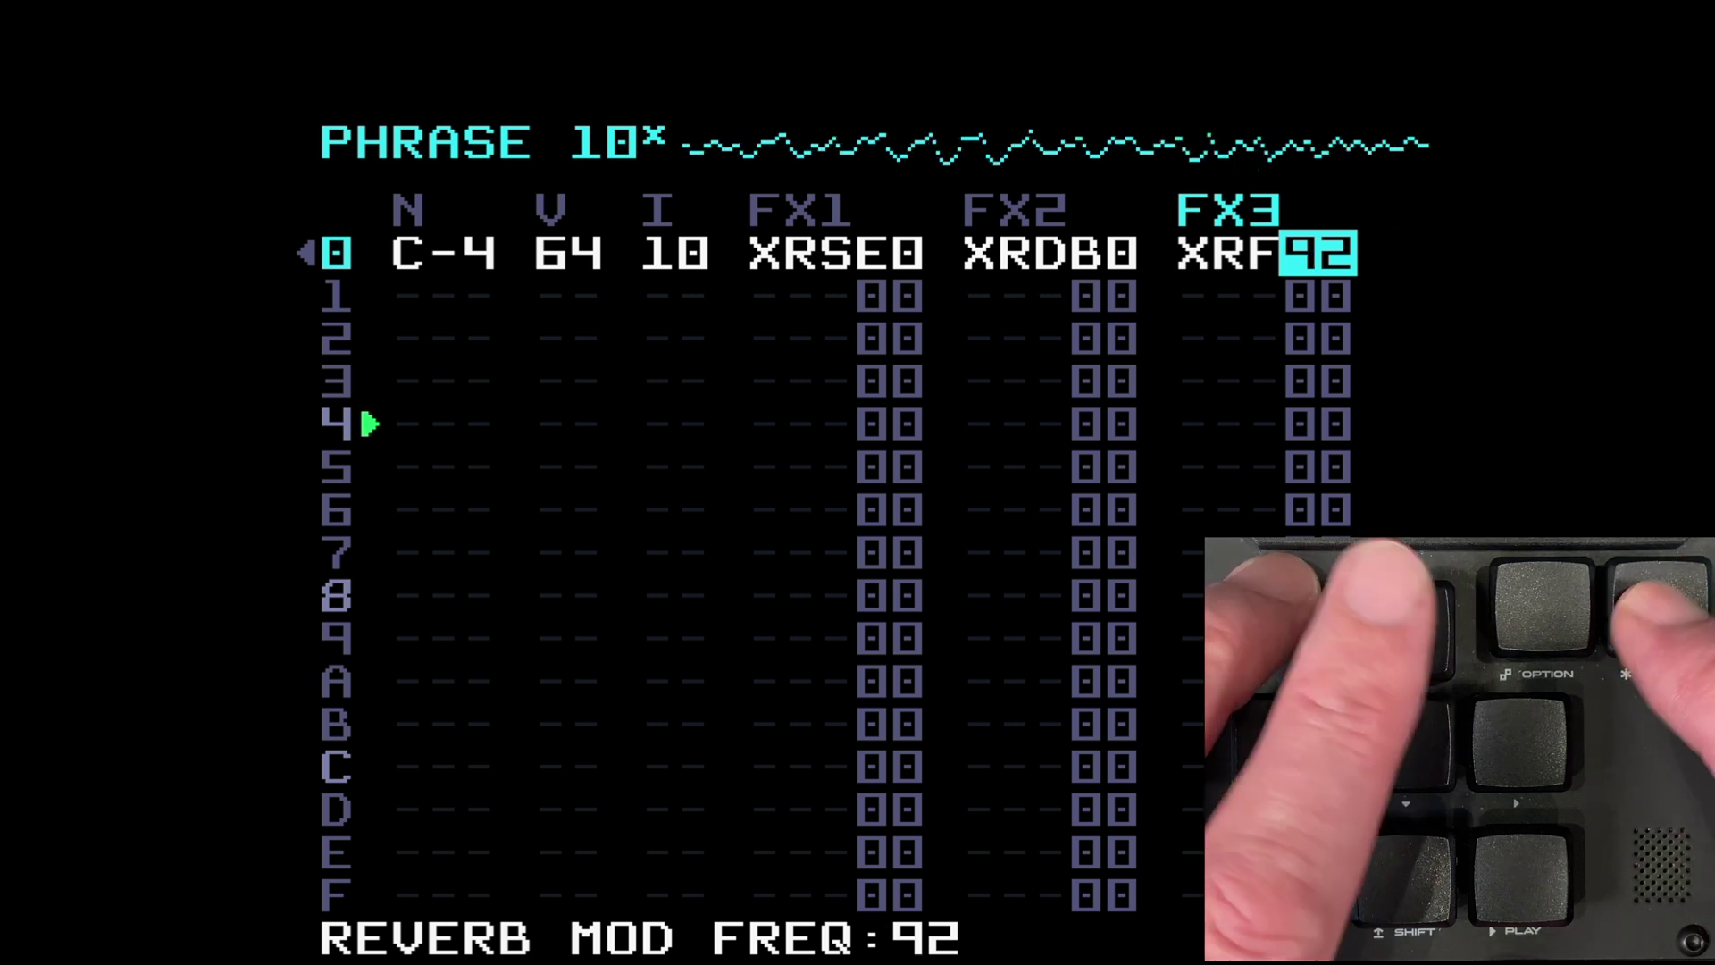
key(x+Up)
key(x+Up)
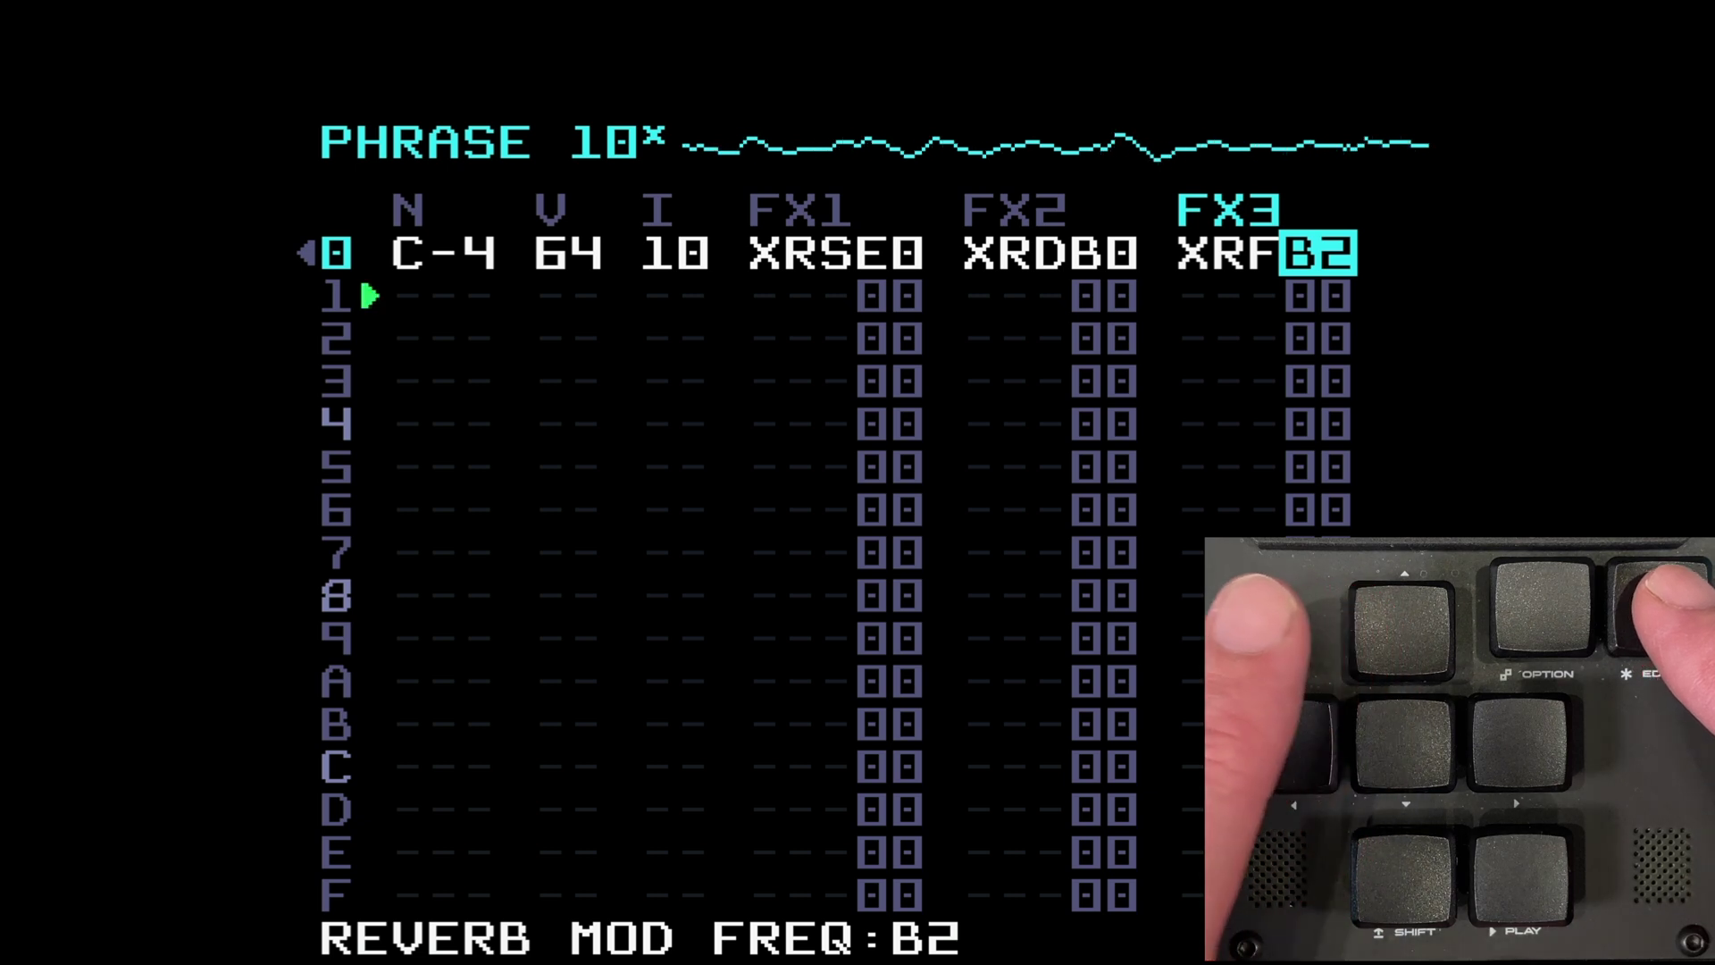
key(x+Up)
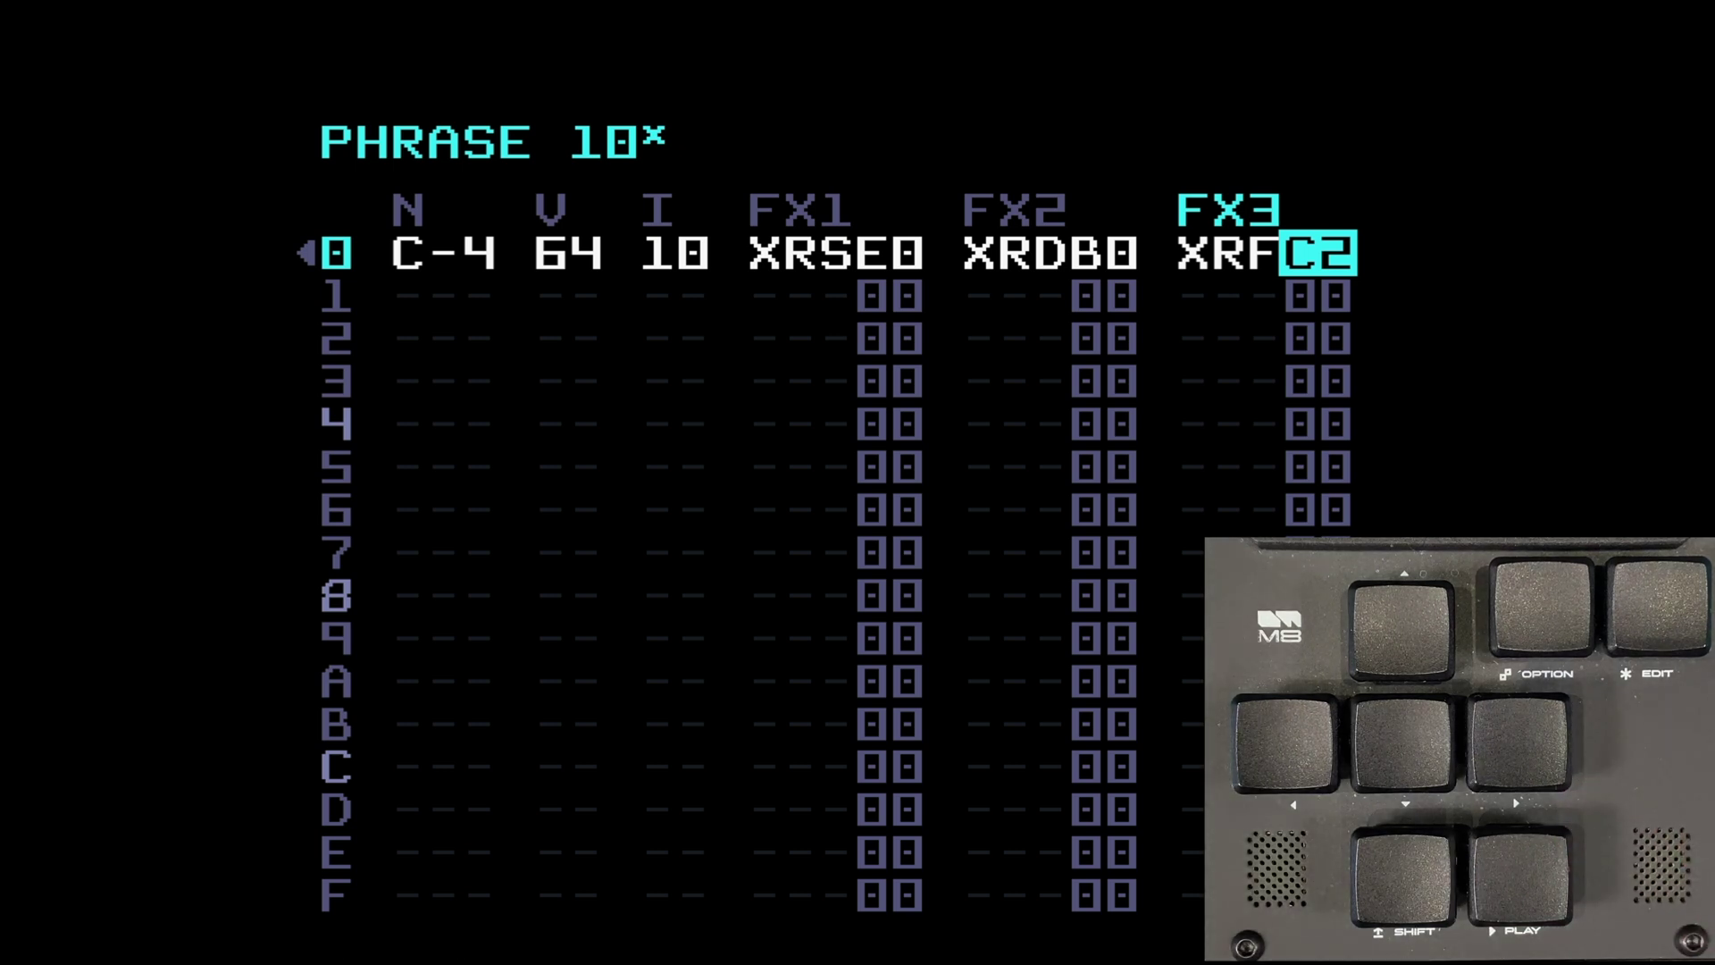
key(Left)
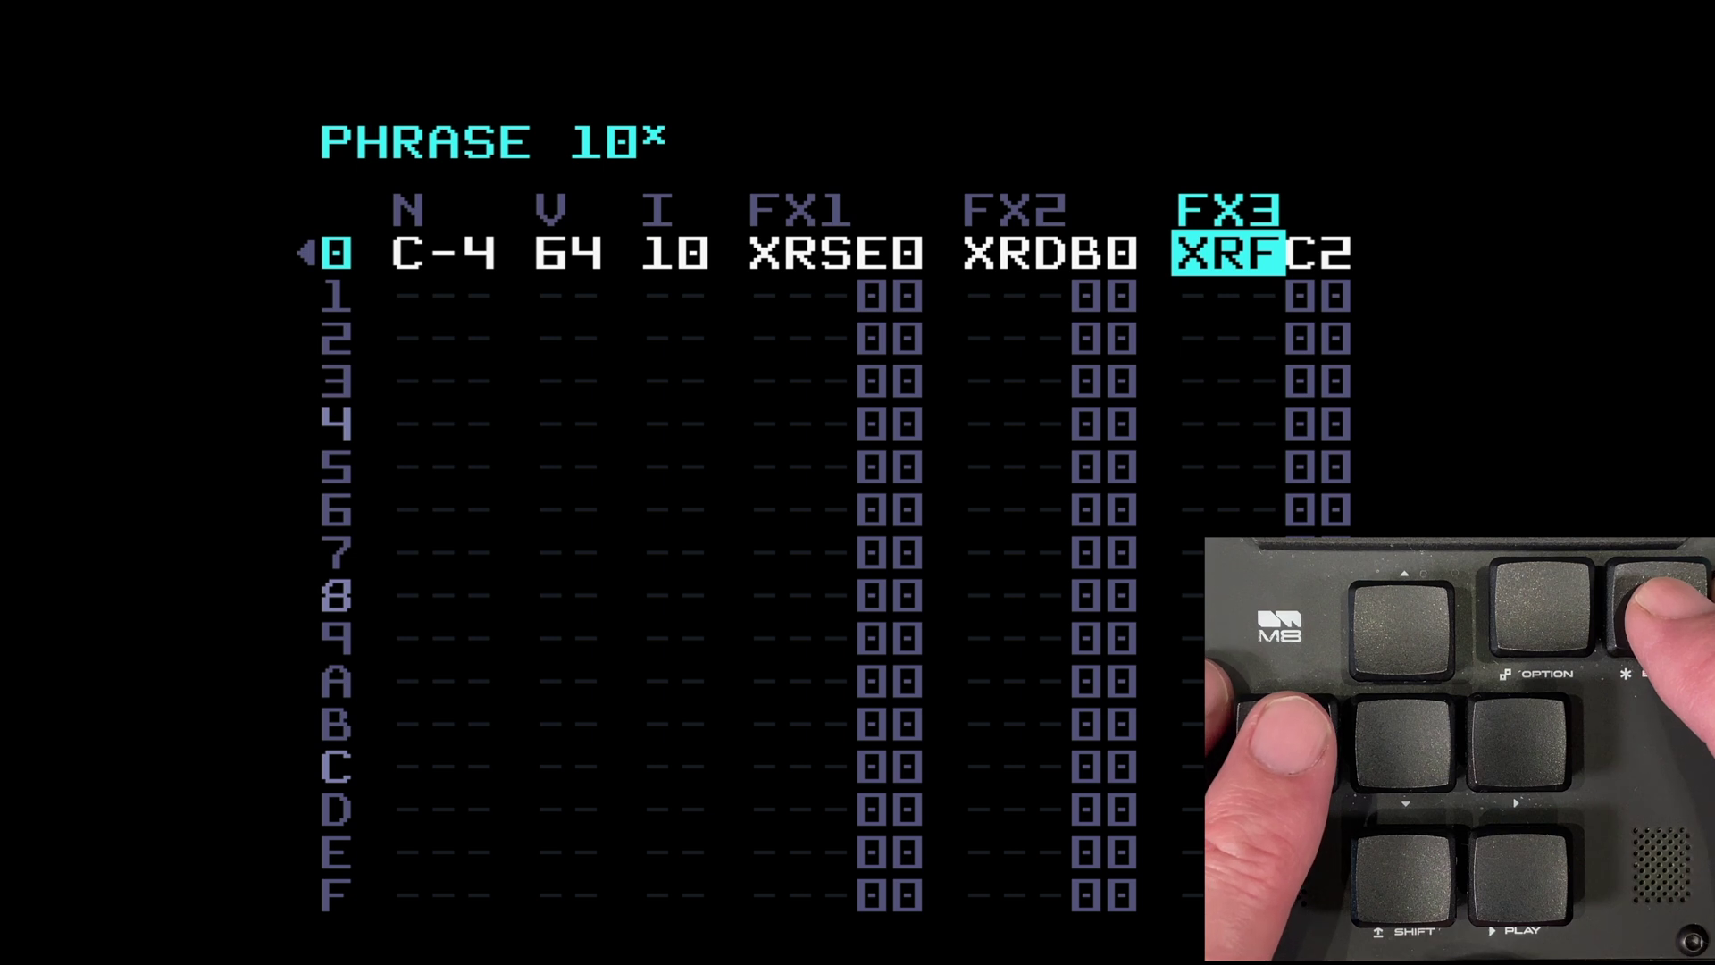
Step: Change FX3 to reverb width and raise its amount to F2 while auditioning
key(x+Left)
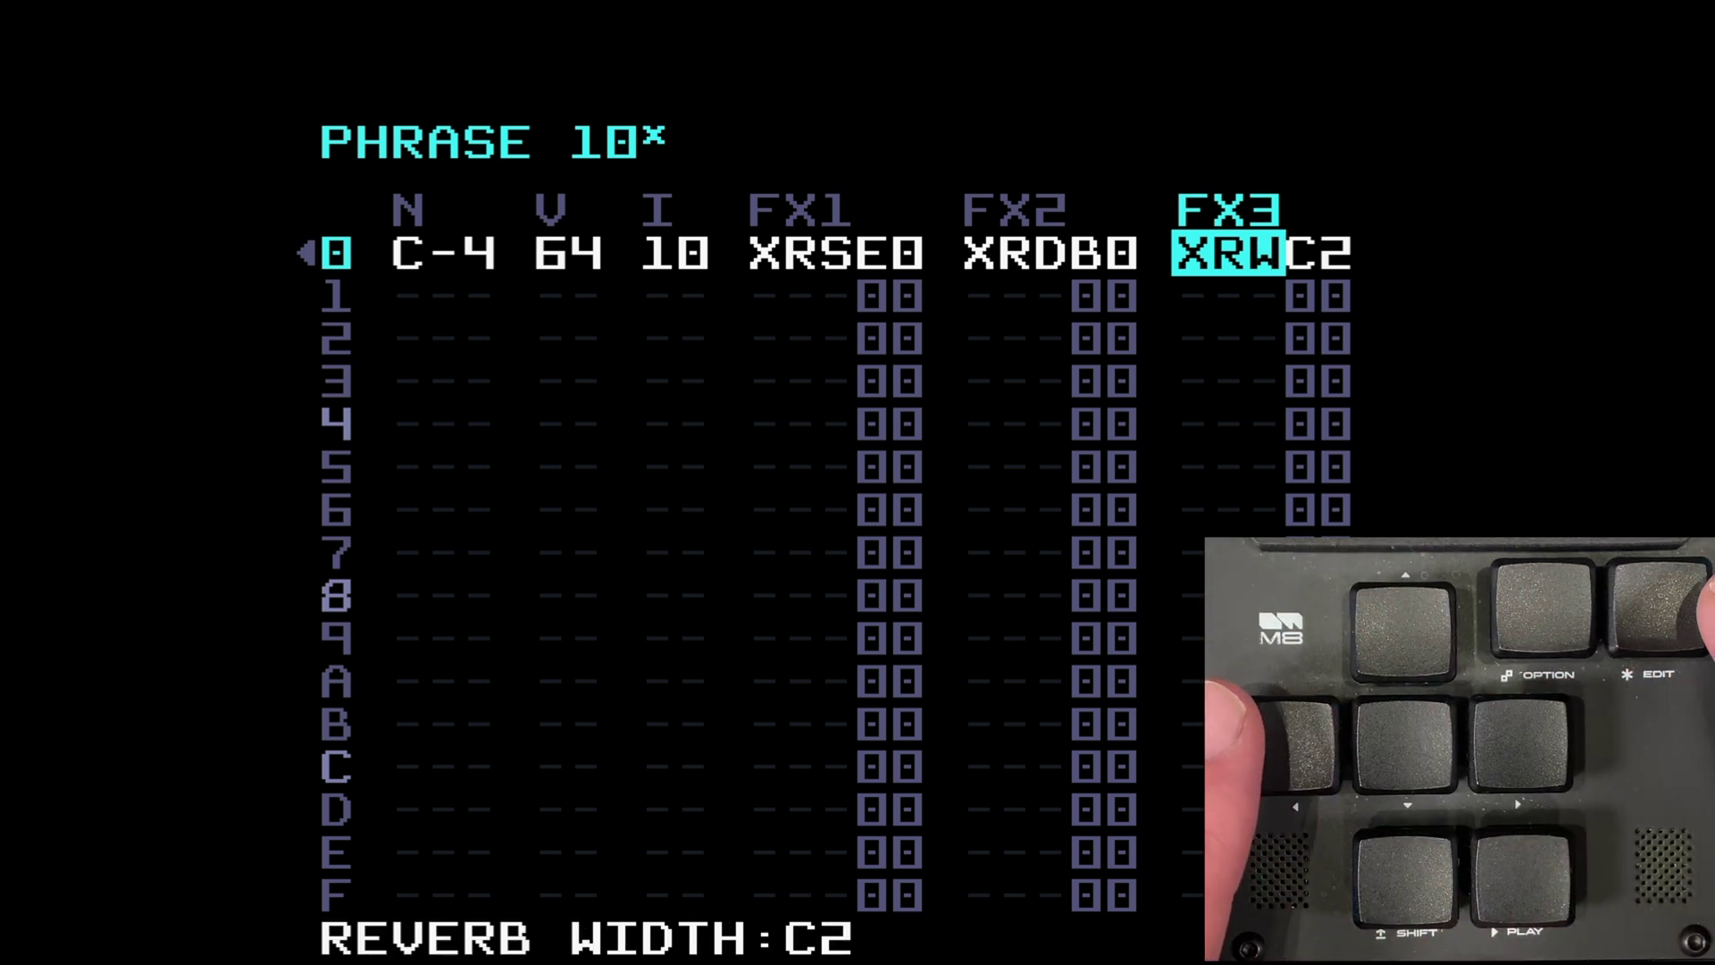
key(space)
key(Right)
key(x+Up)
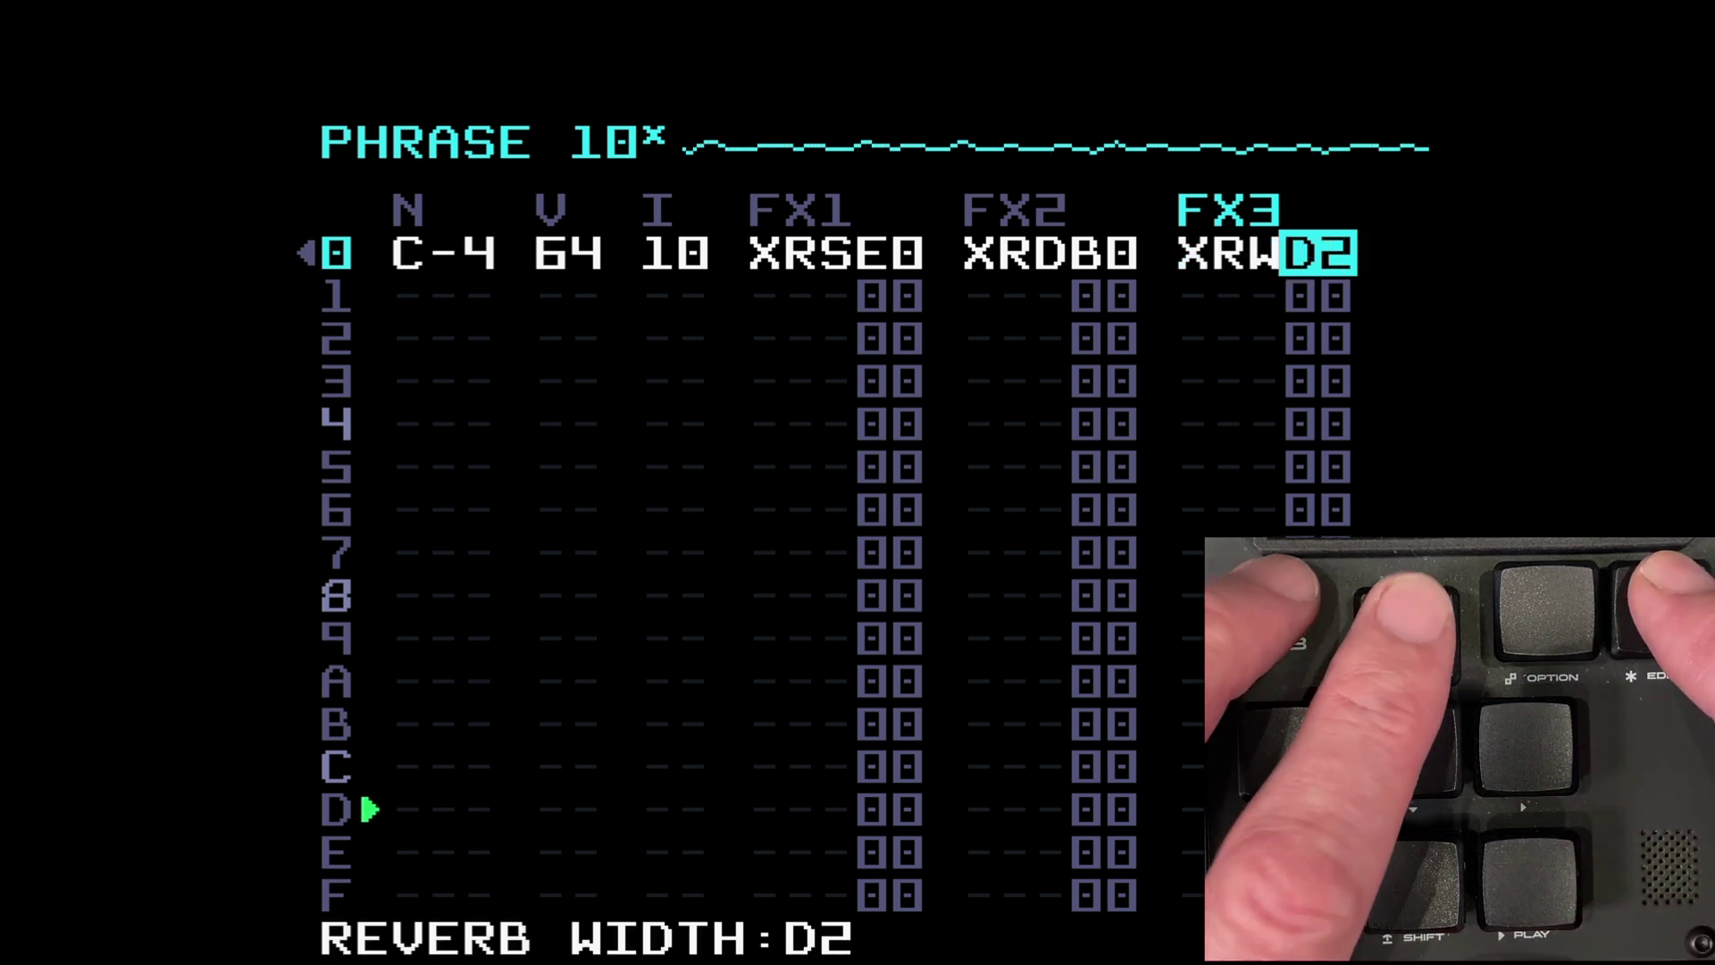
key(x+Up)
key(x+Up)
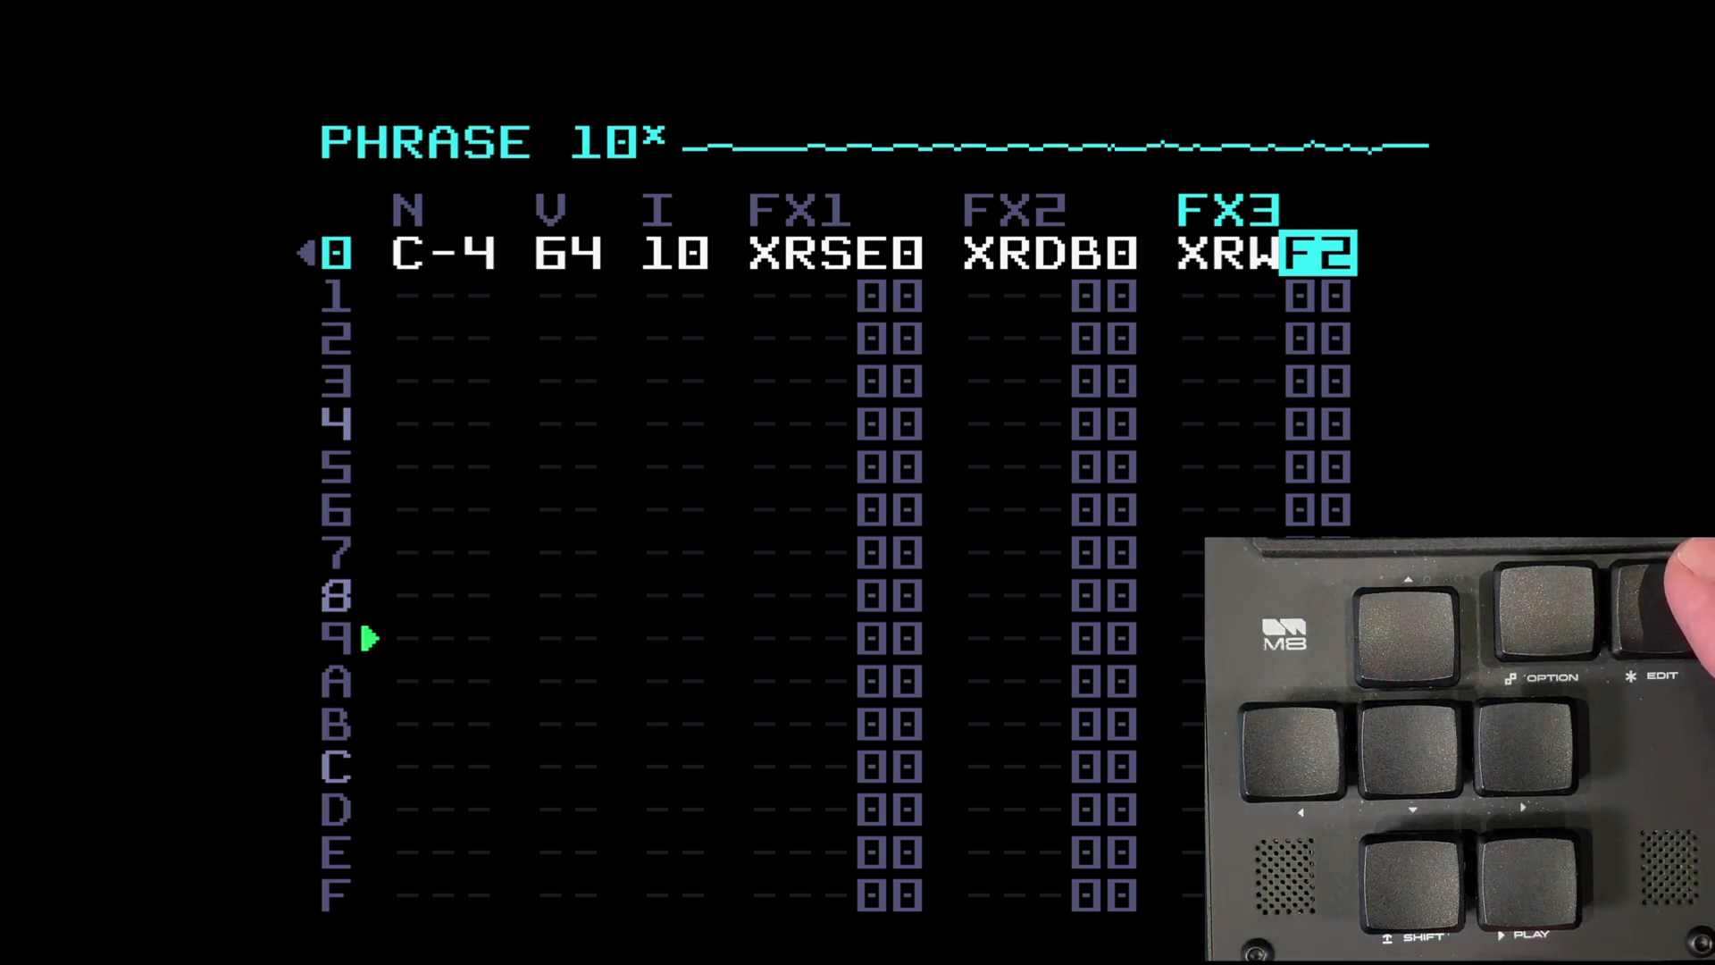
key(space)
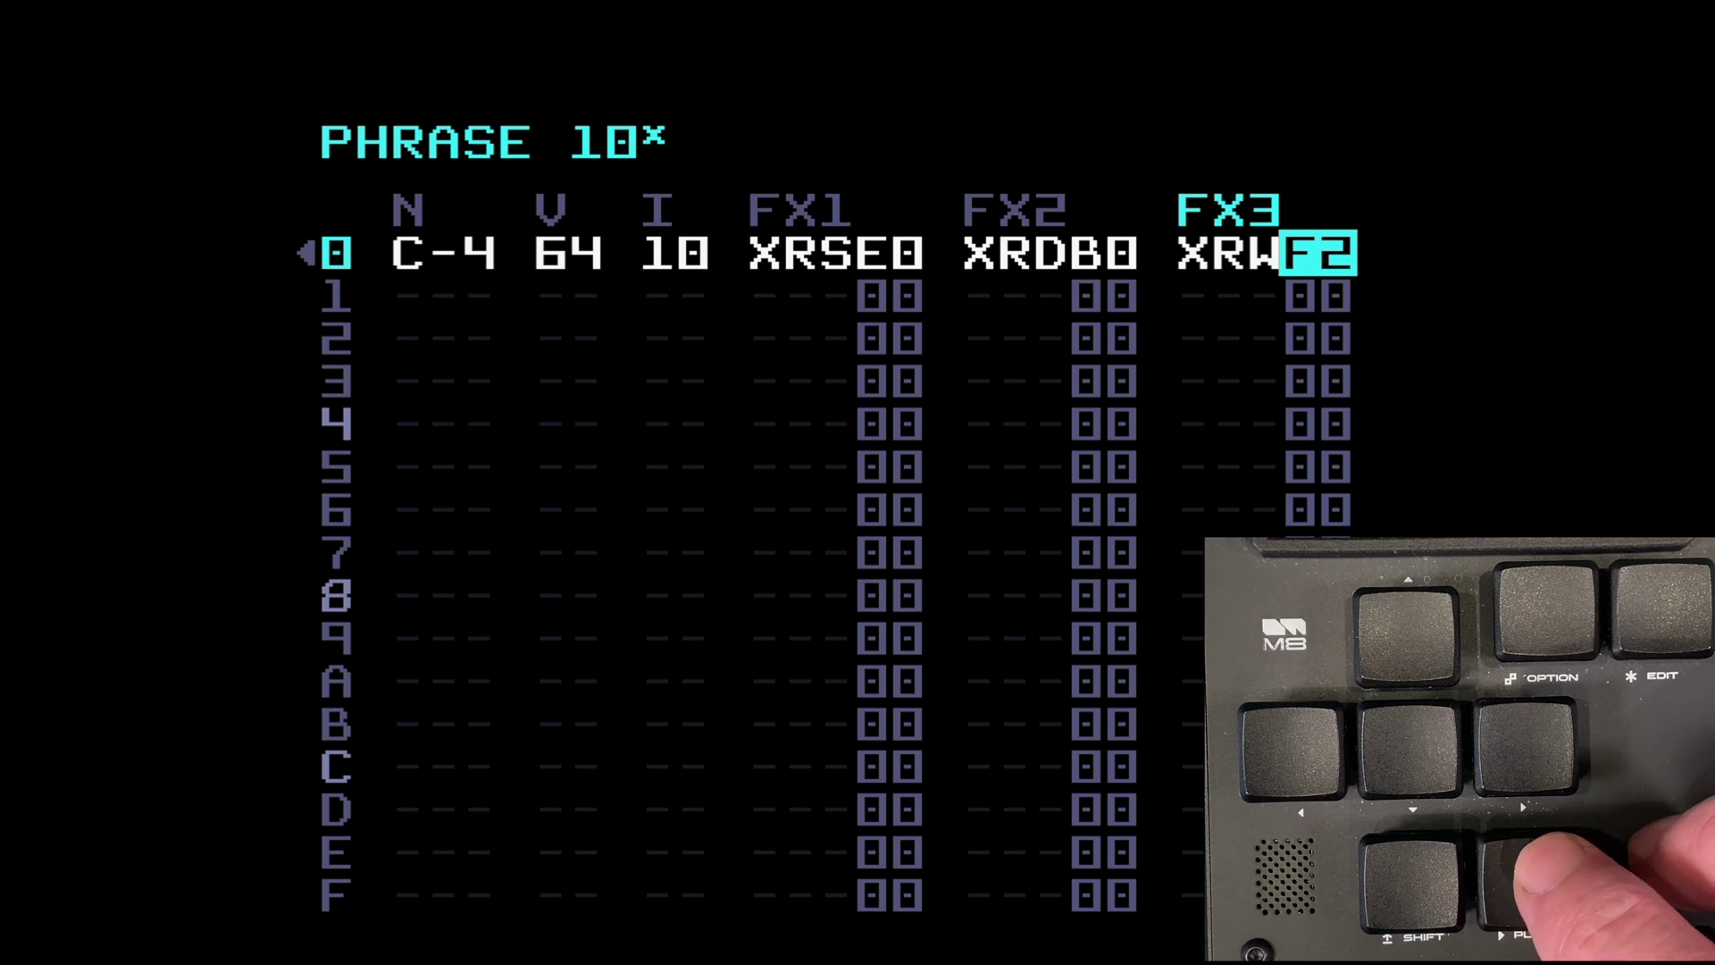
key(Left)
key(Left)
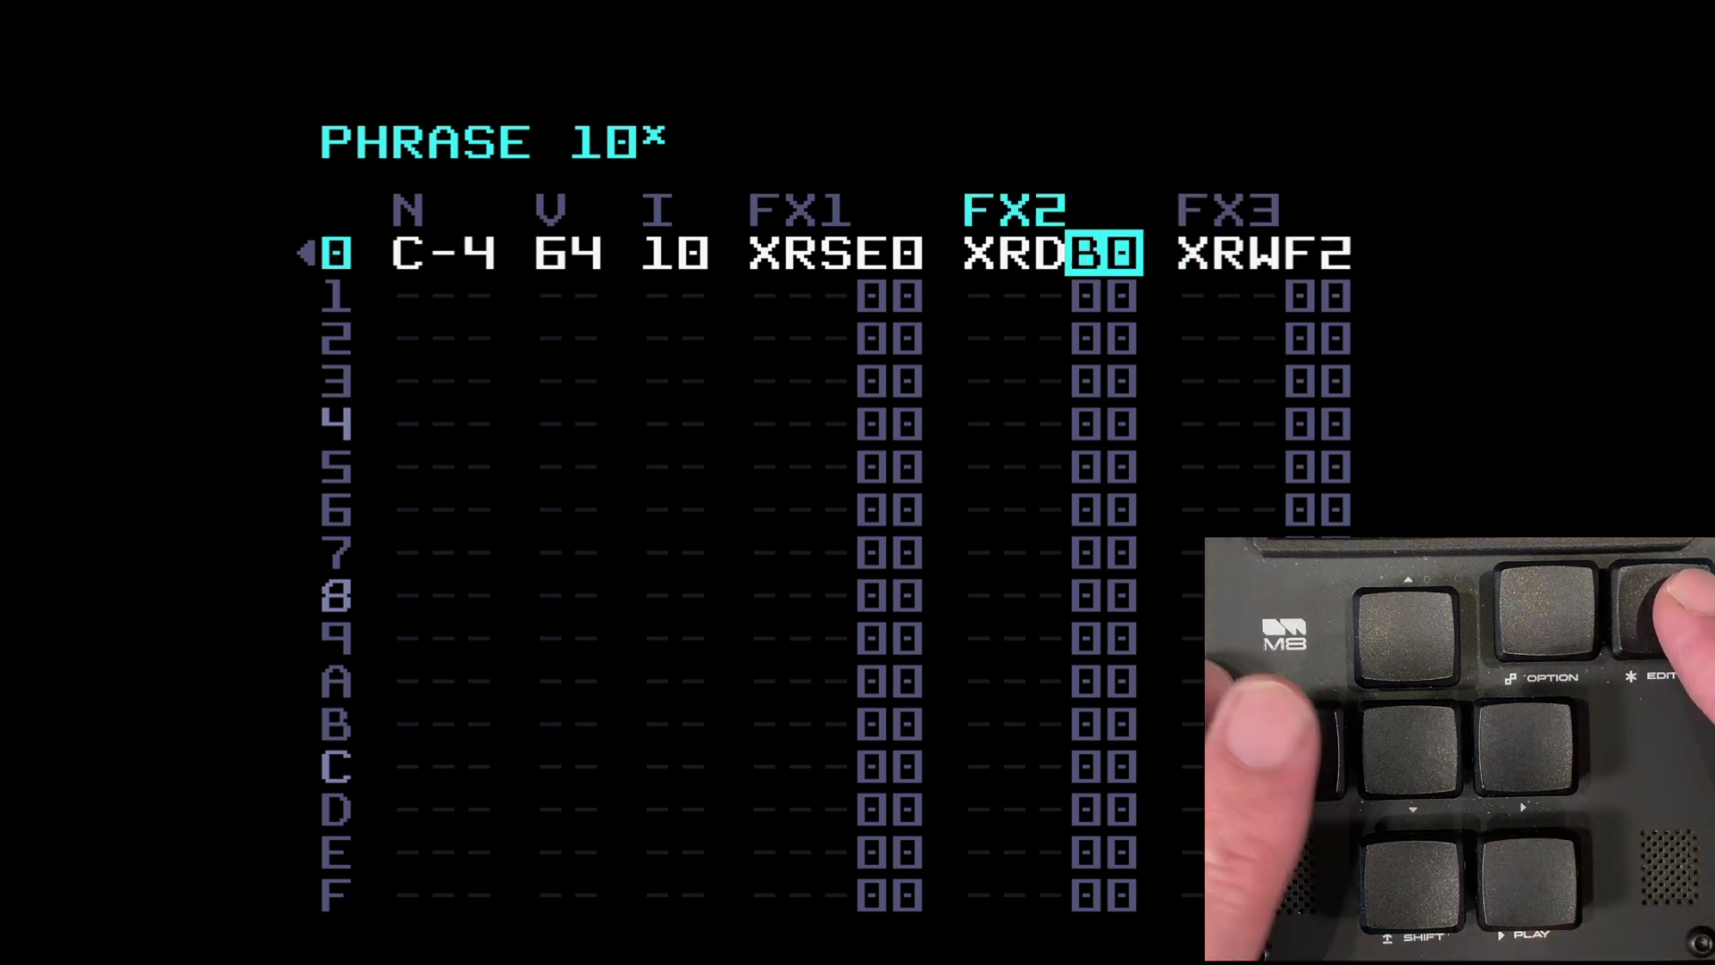
Step: Raise row 0's reverb decay to D0 and bring the reverb width from F2 down to 00
key(ctrl+Up)
key(ctrl+Up)
key(space)
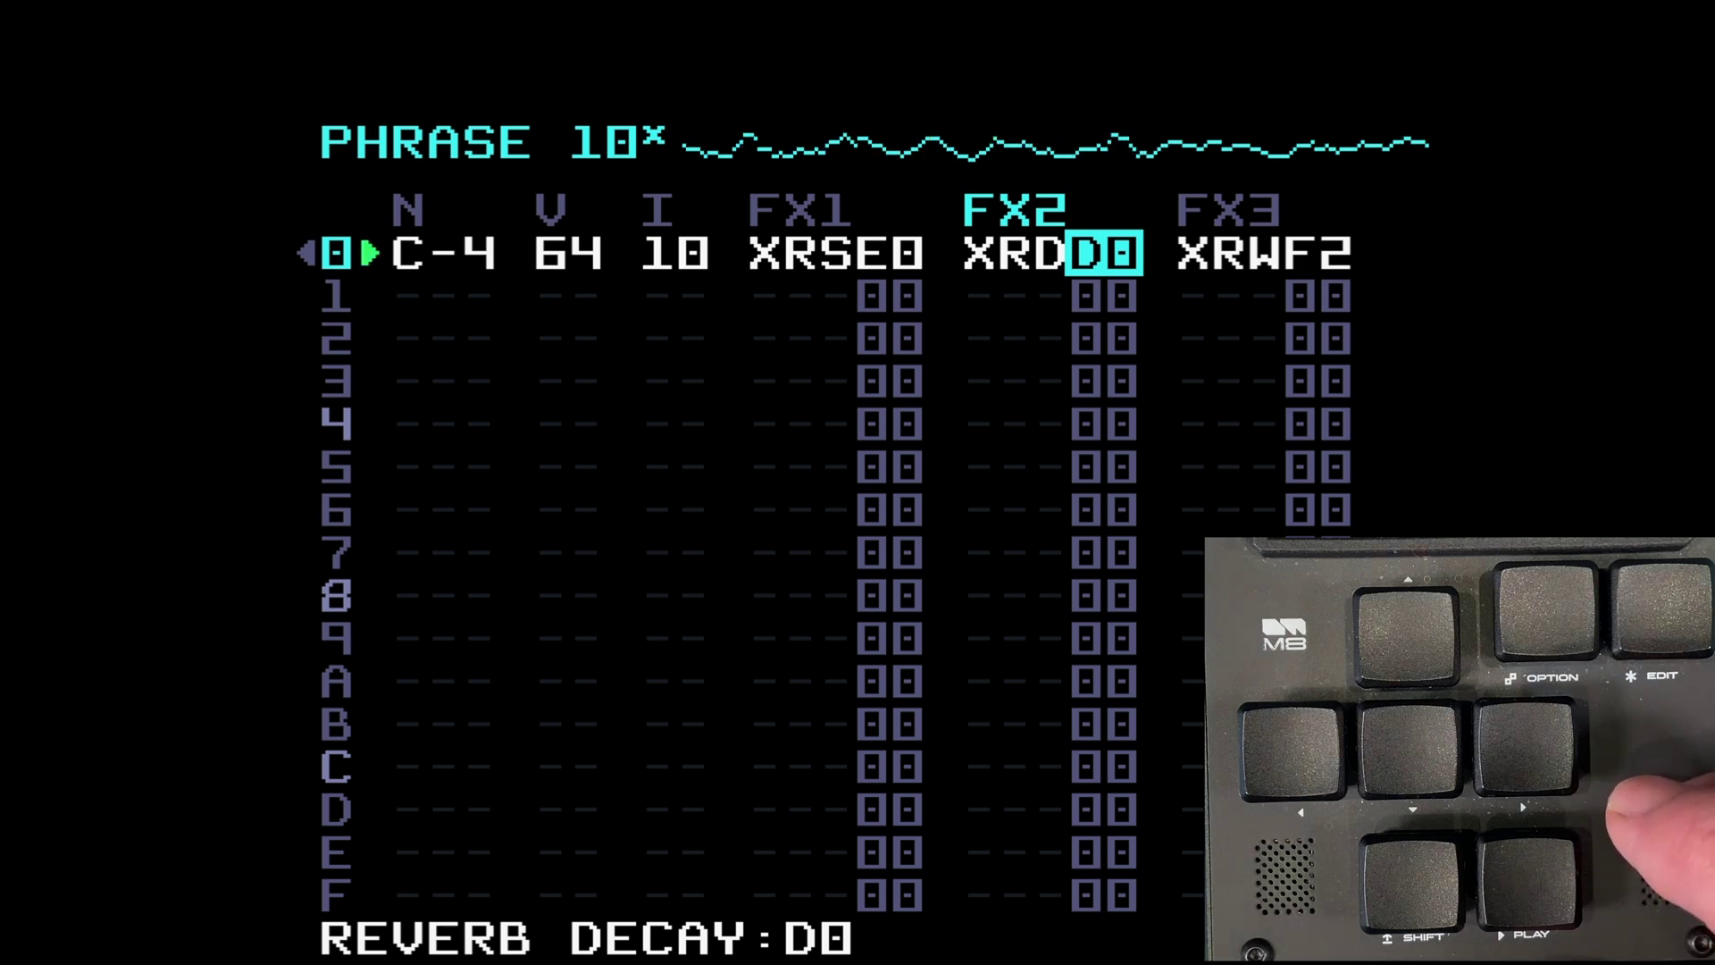
key(Right)
key(Right)
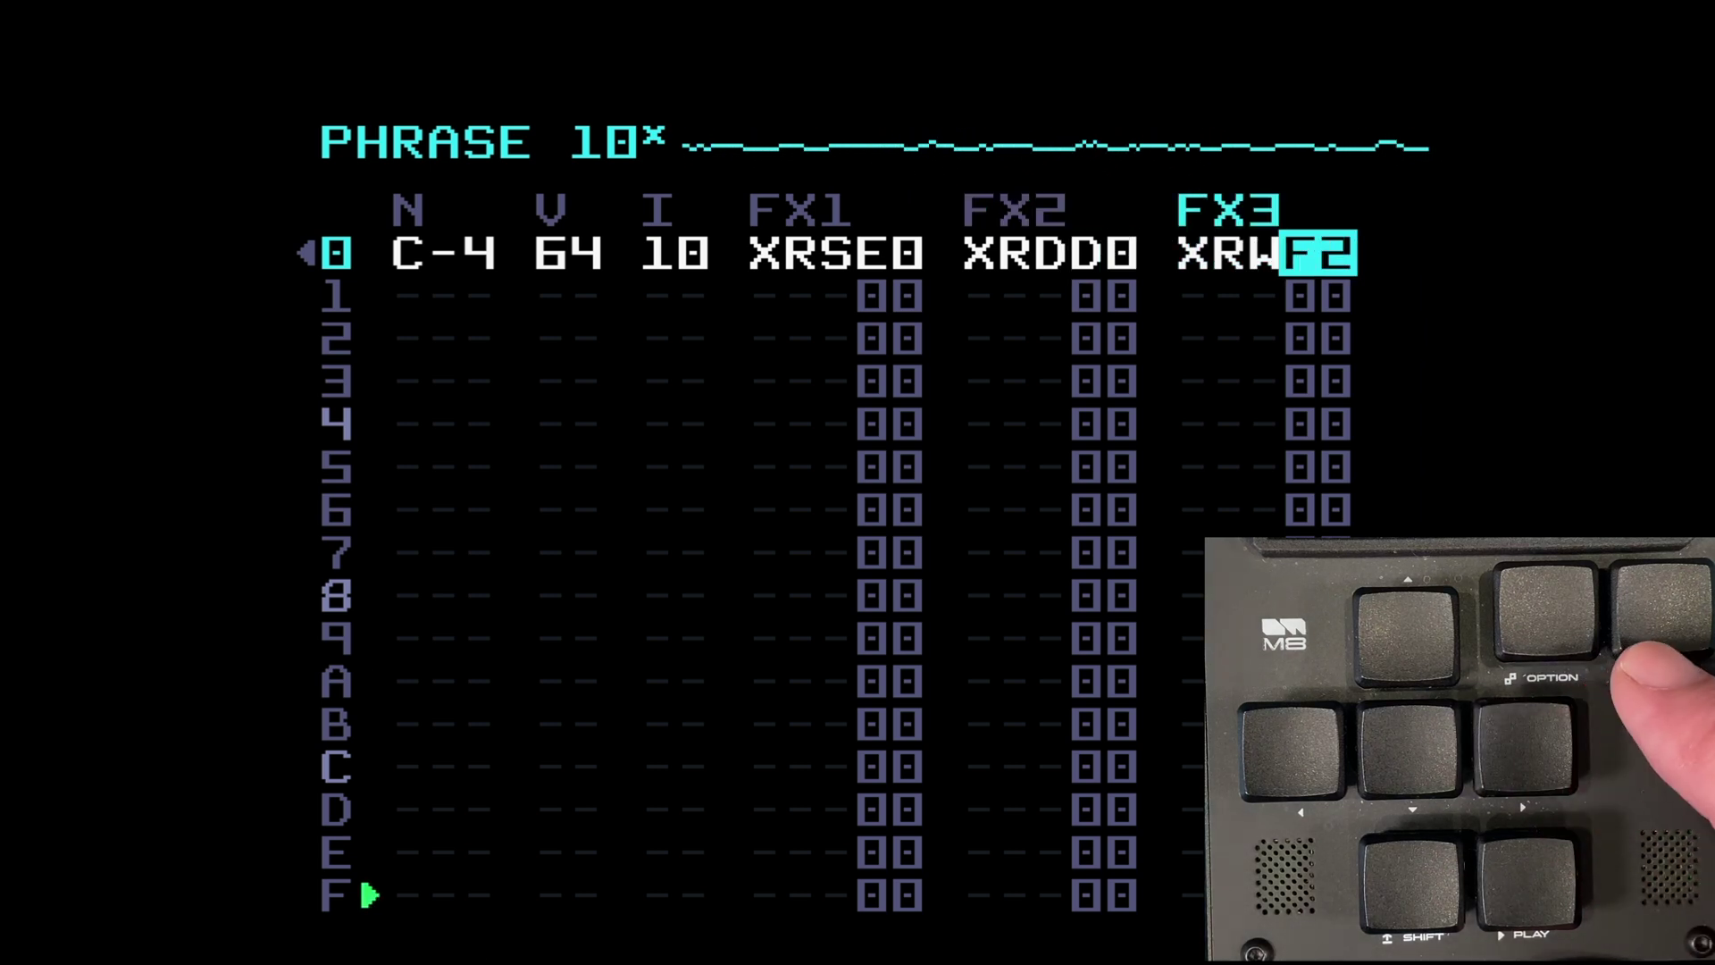
key(Delete)
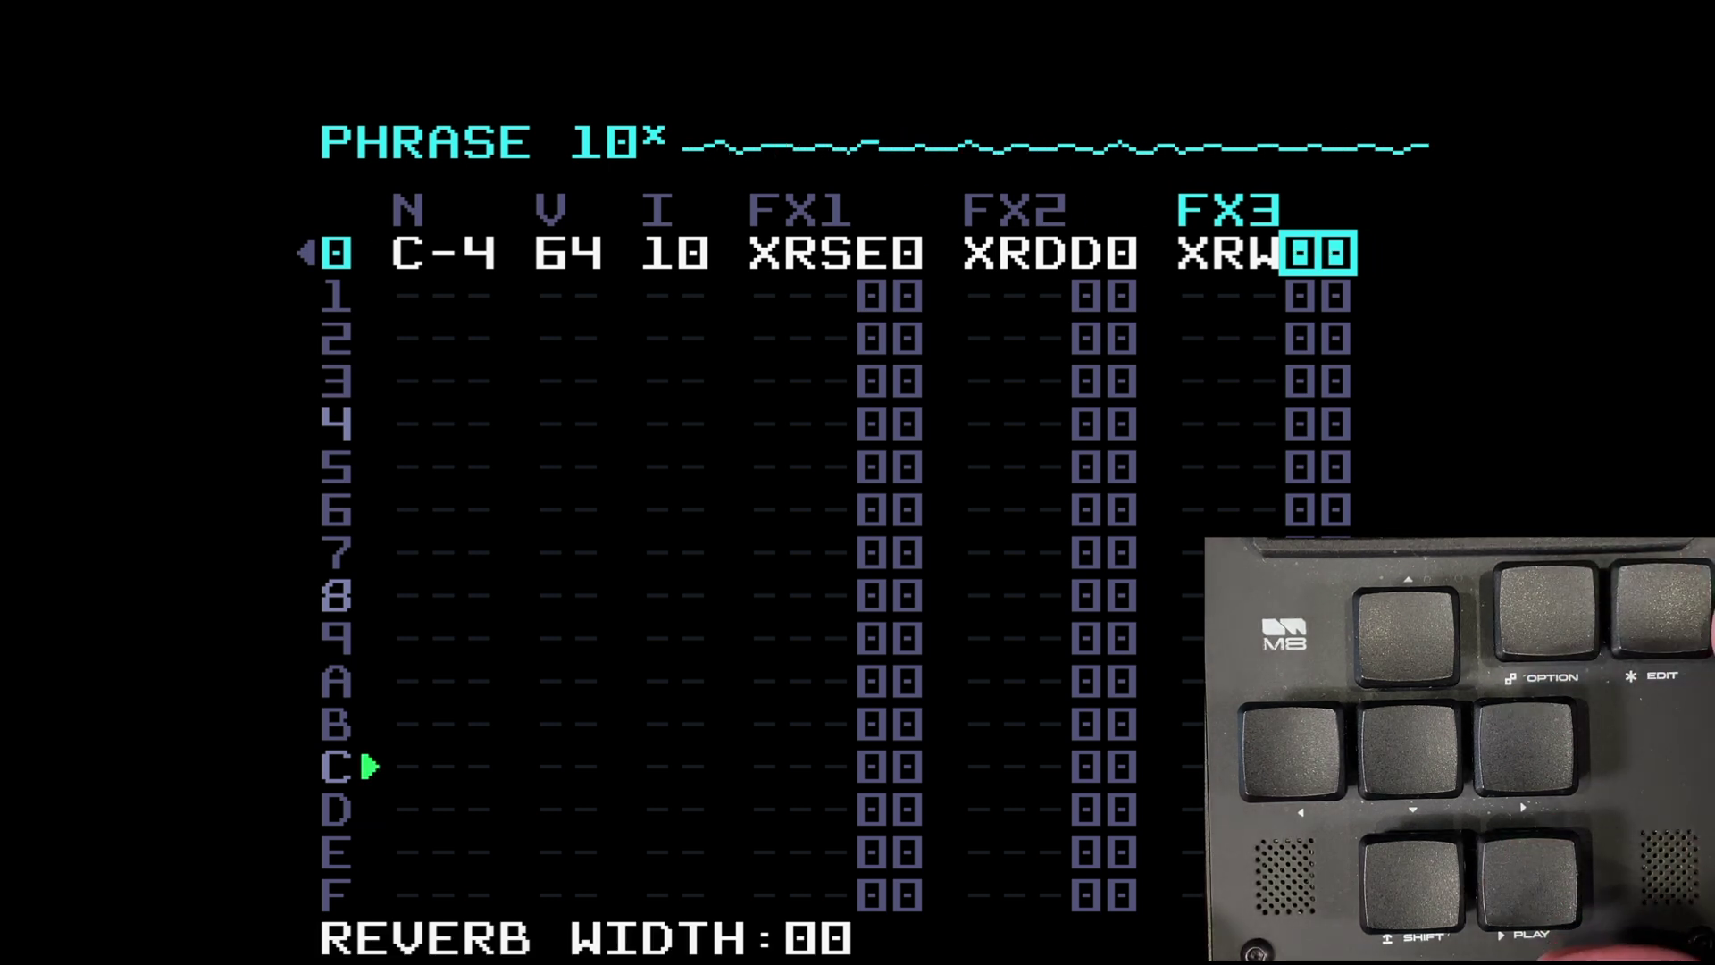
key(ctrl+z)
key(Down)
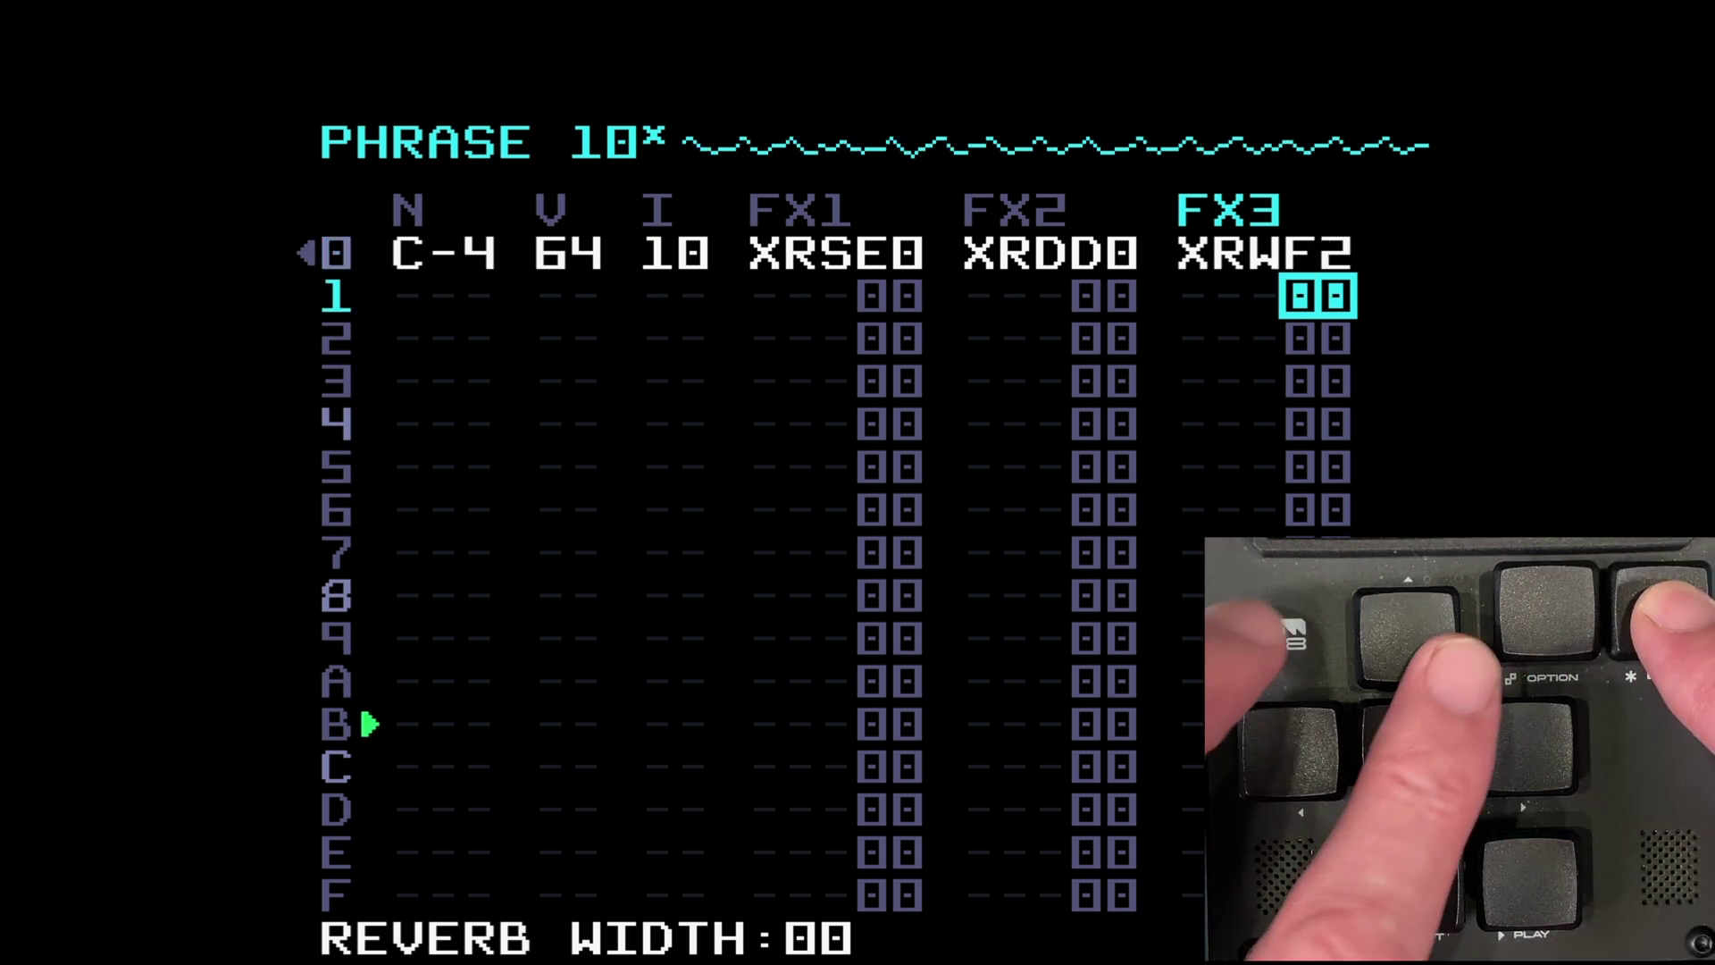
key(Up)
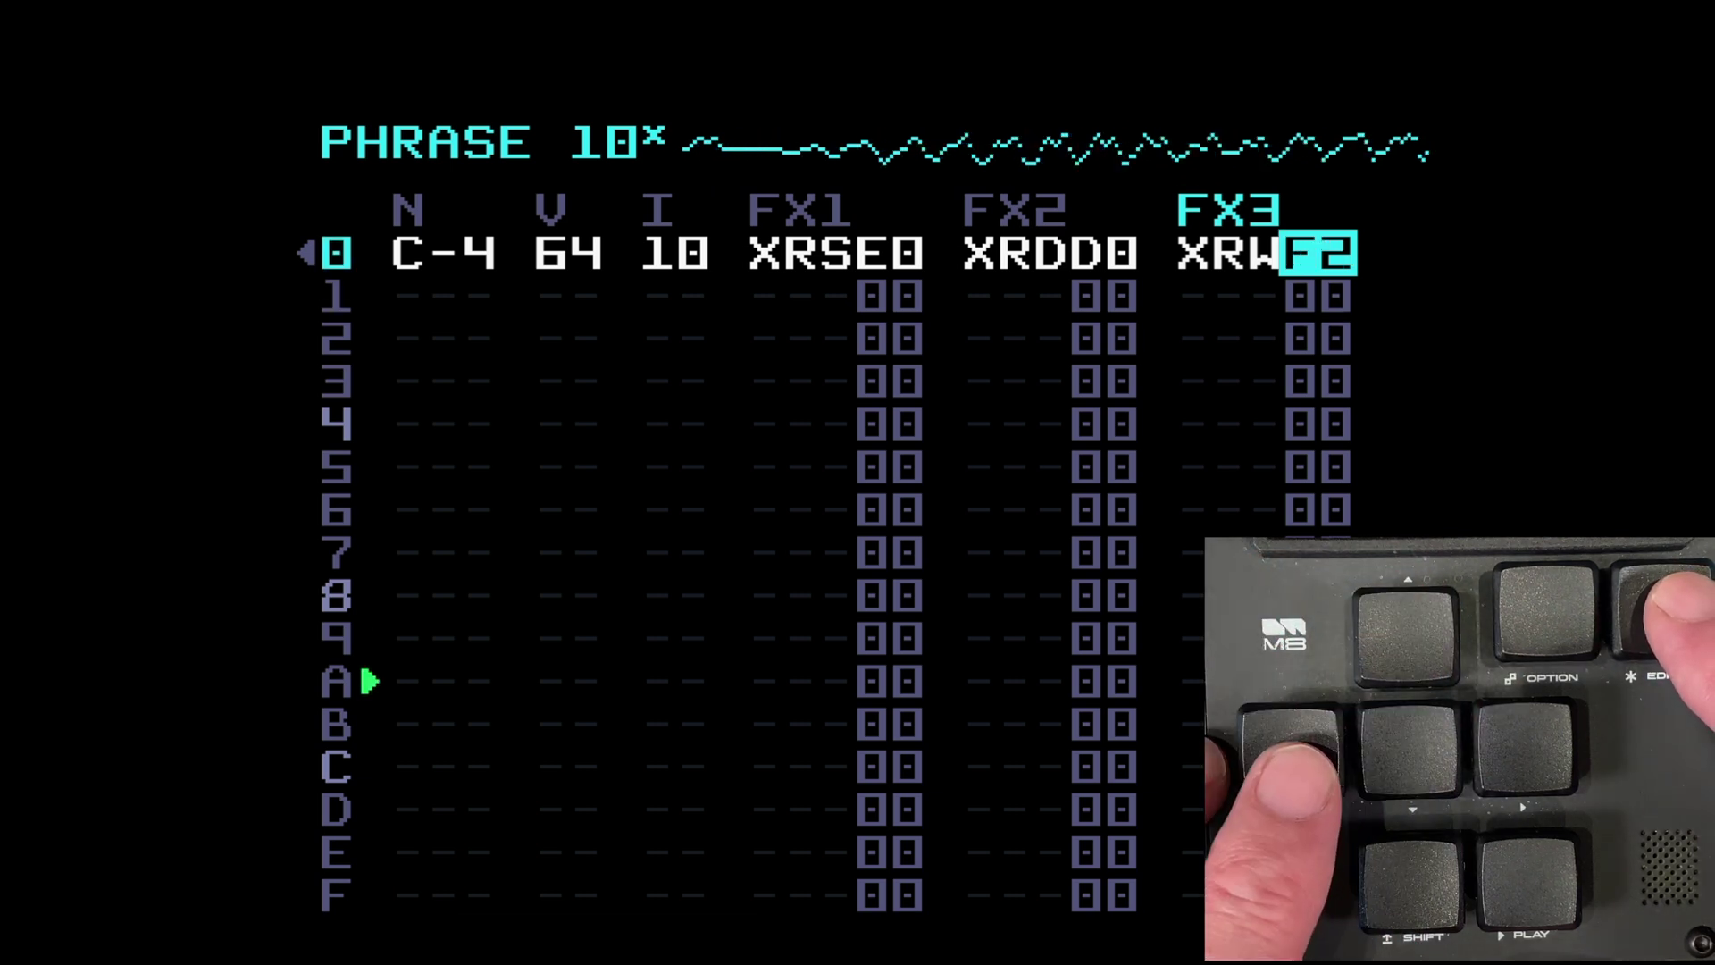
key(ctrl+Left)
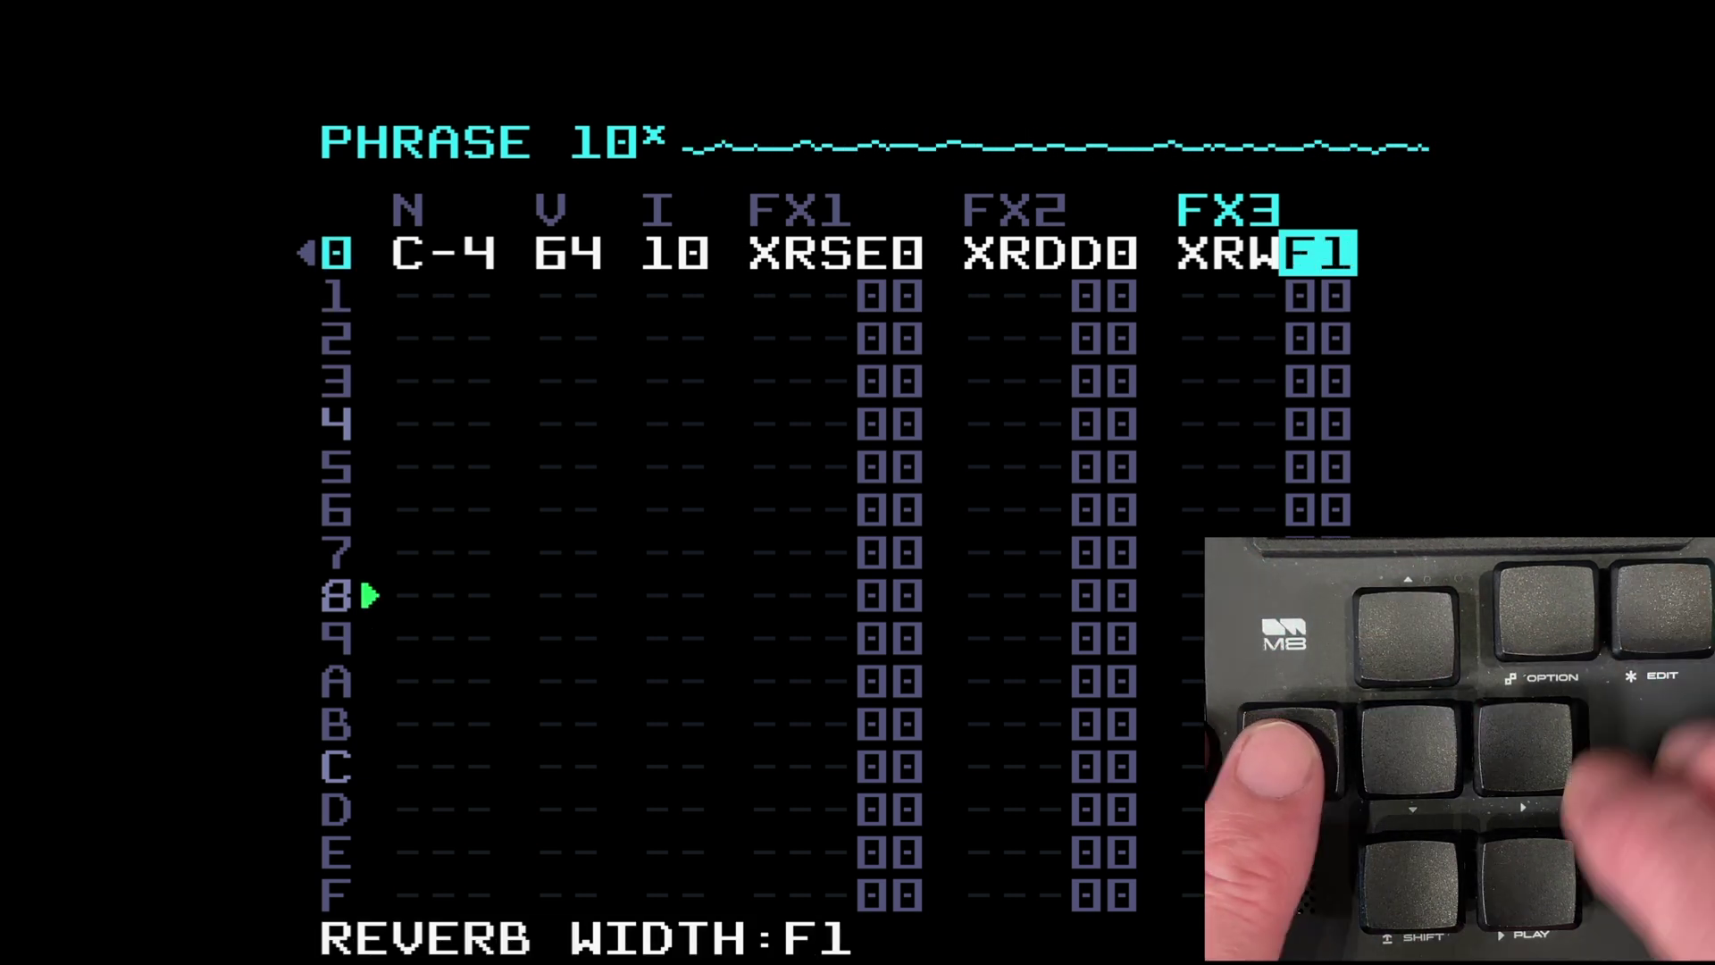
key(Delete)
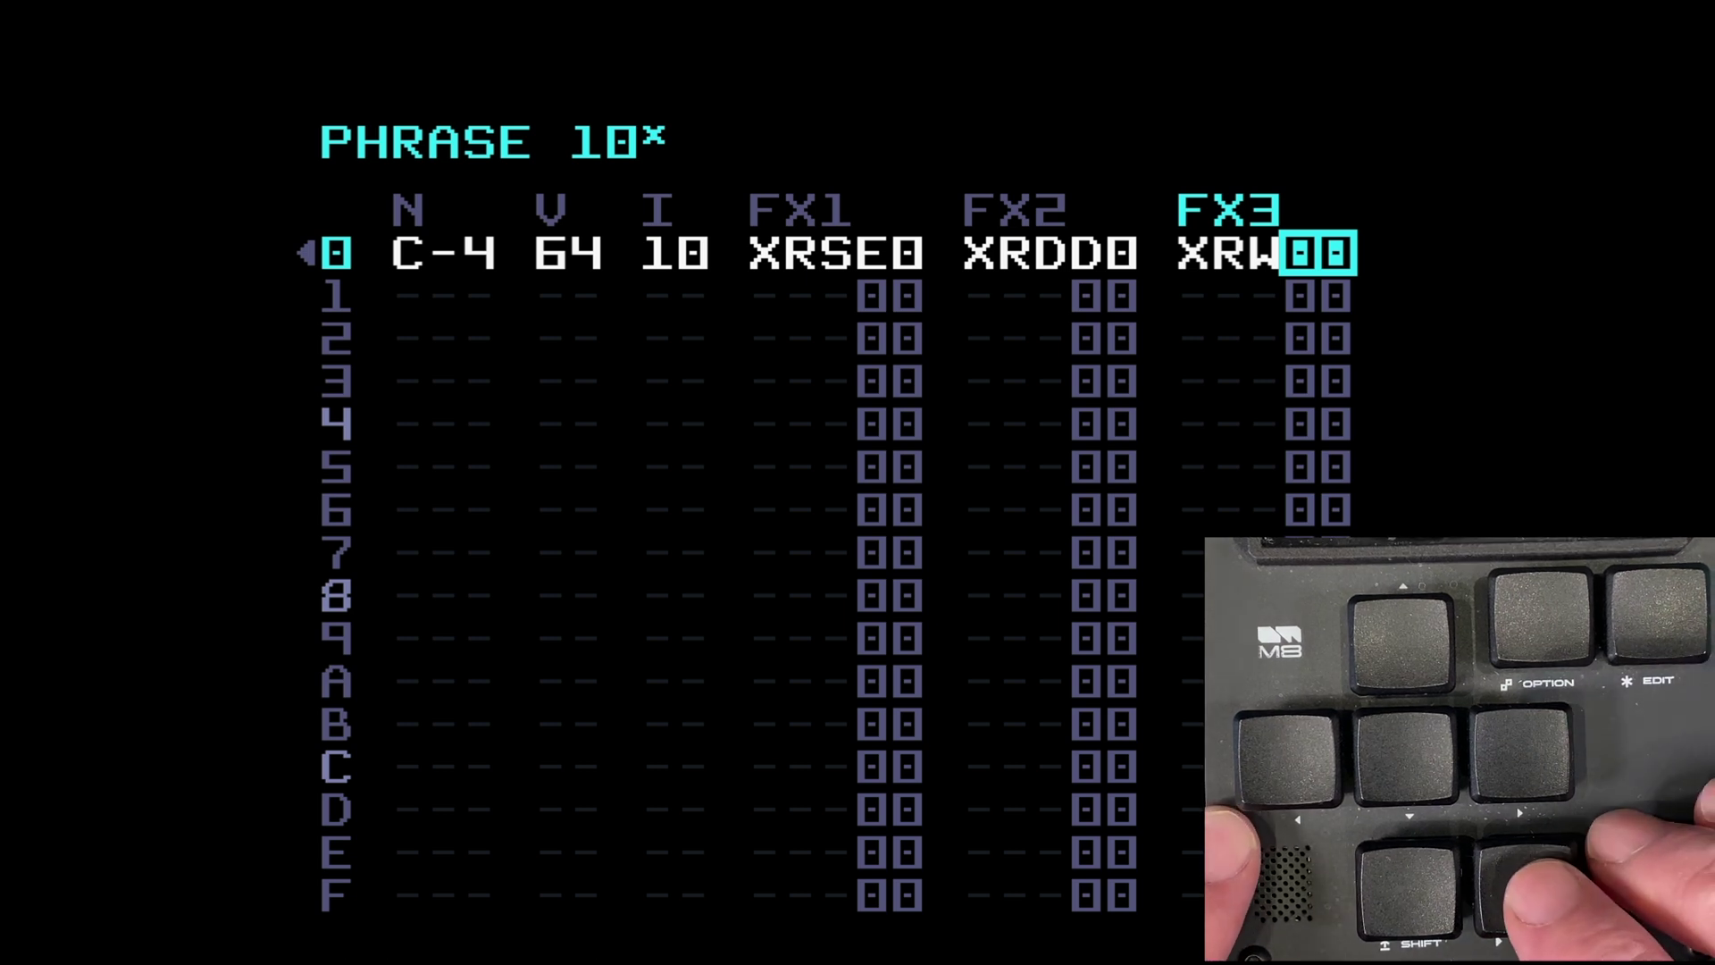
key(space)
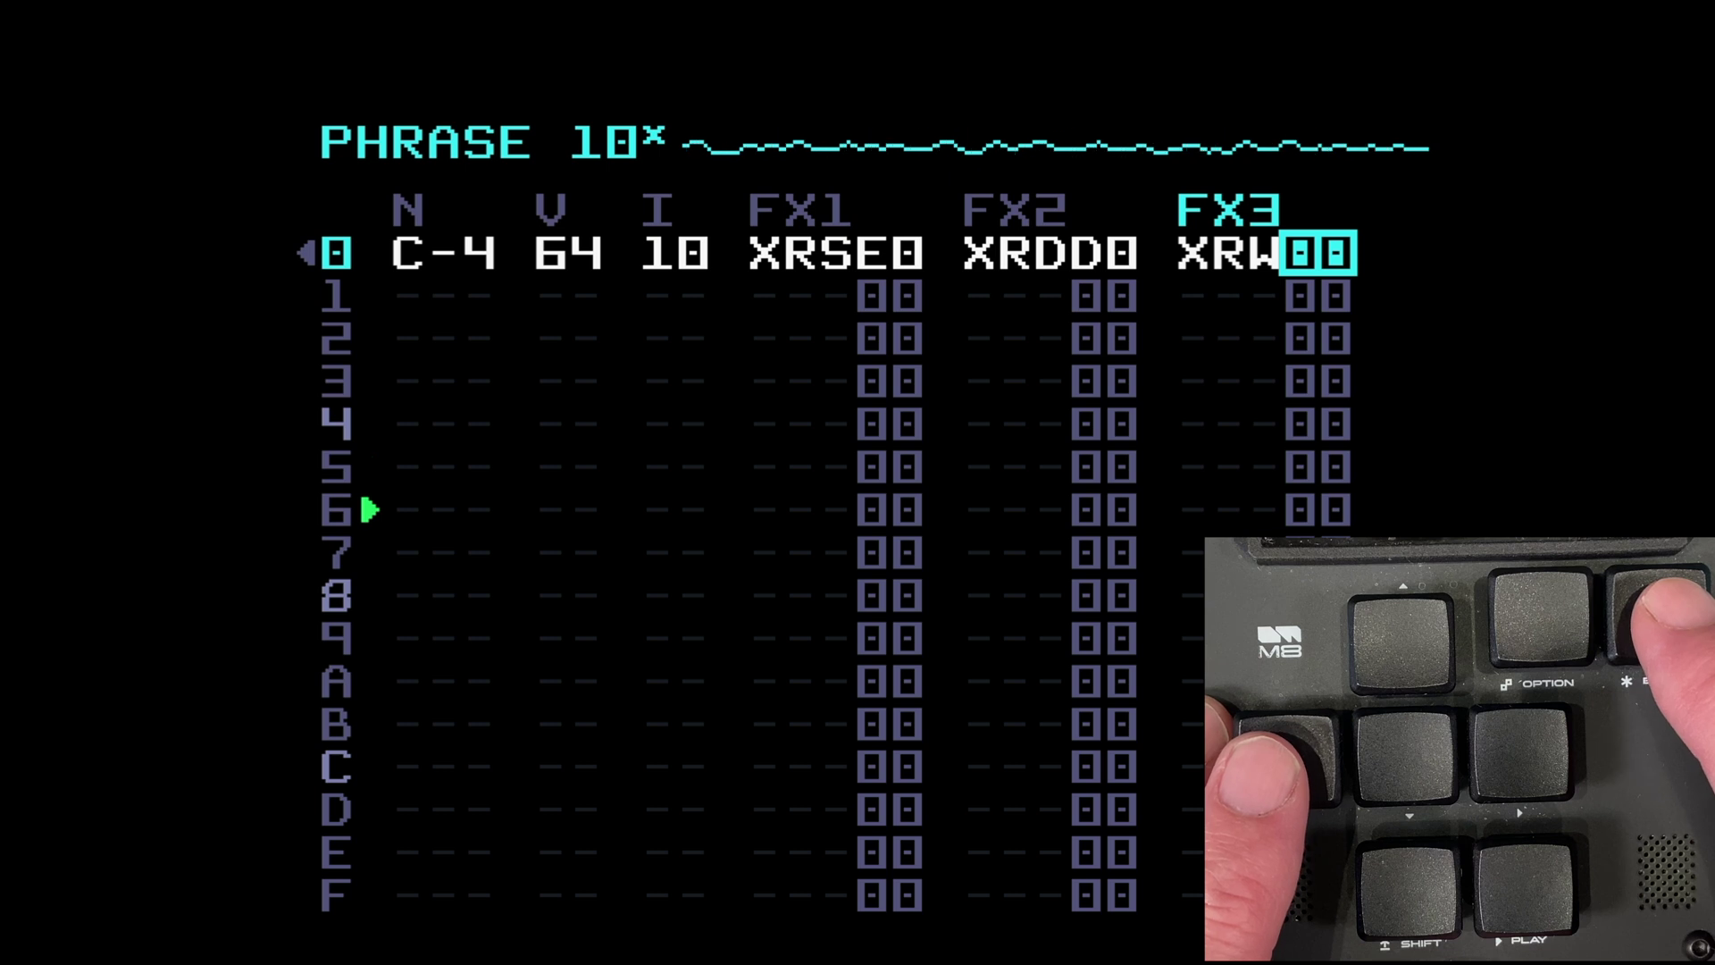
Step: Push row 0's reverb width to FF during playback, stop, then reset it to 00
key(x+Left)
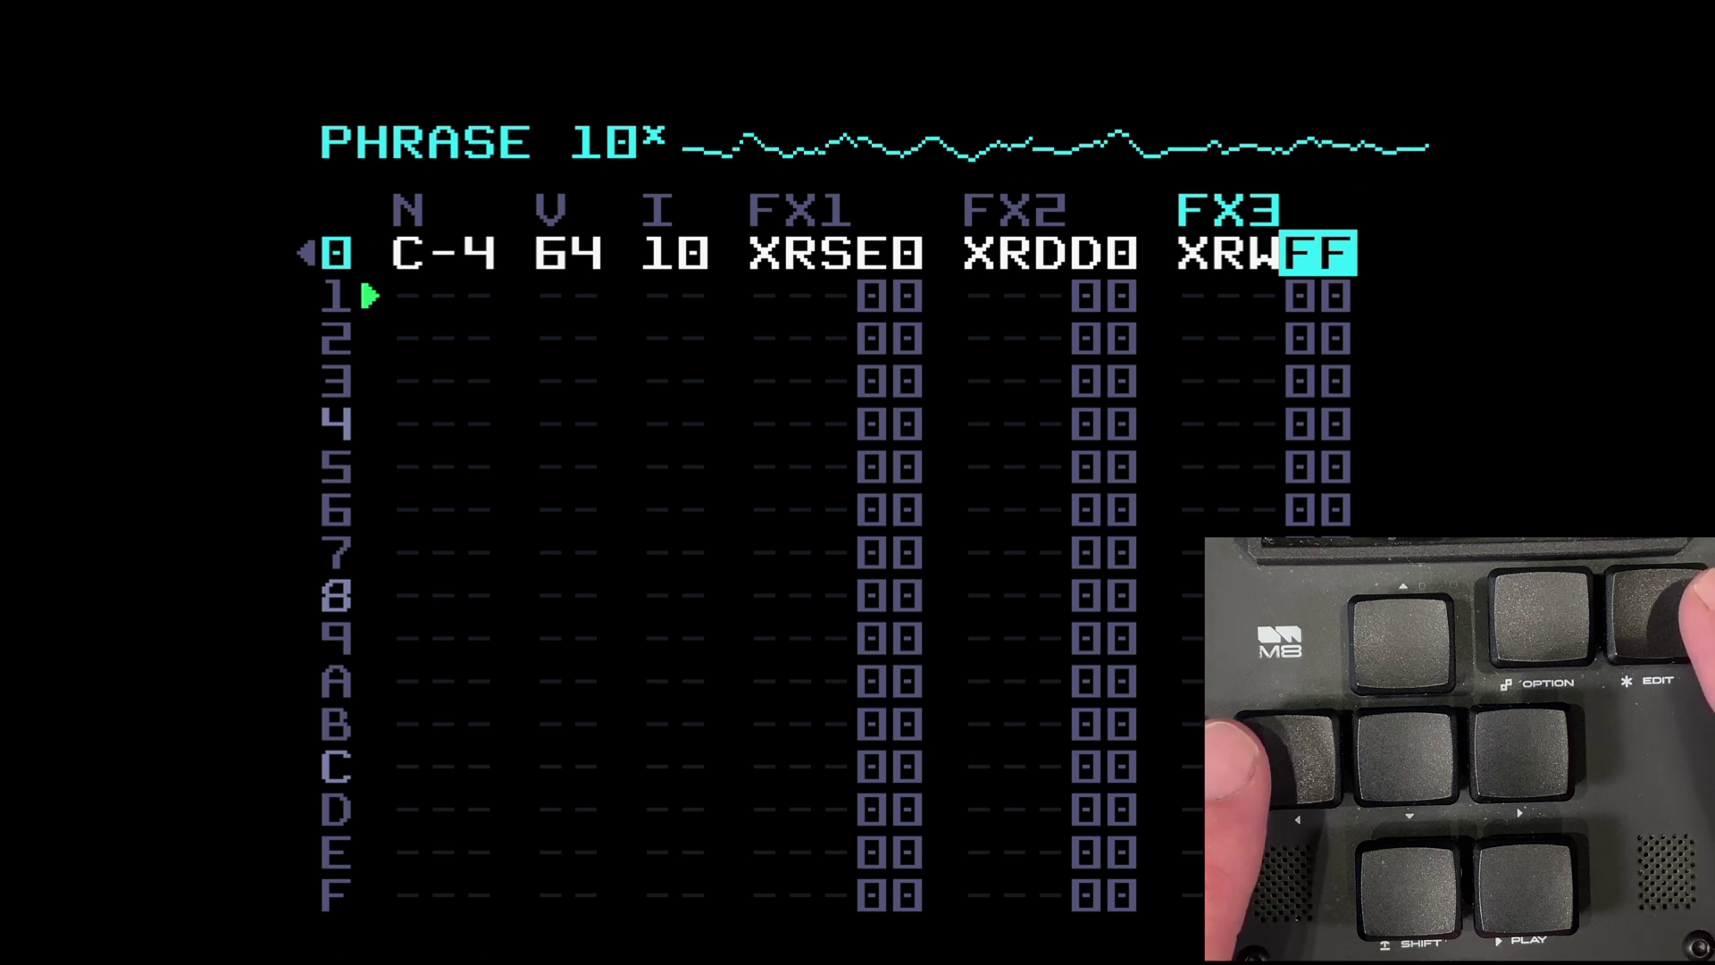
key(space)
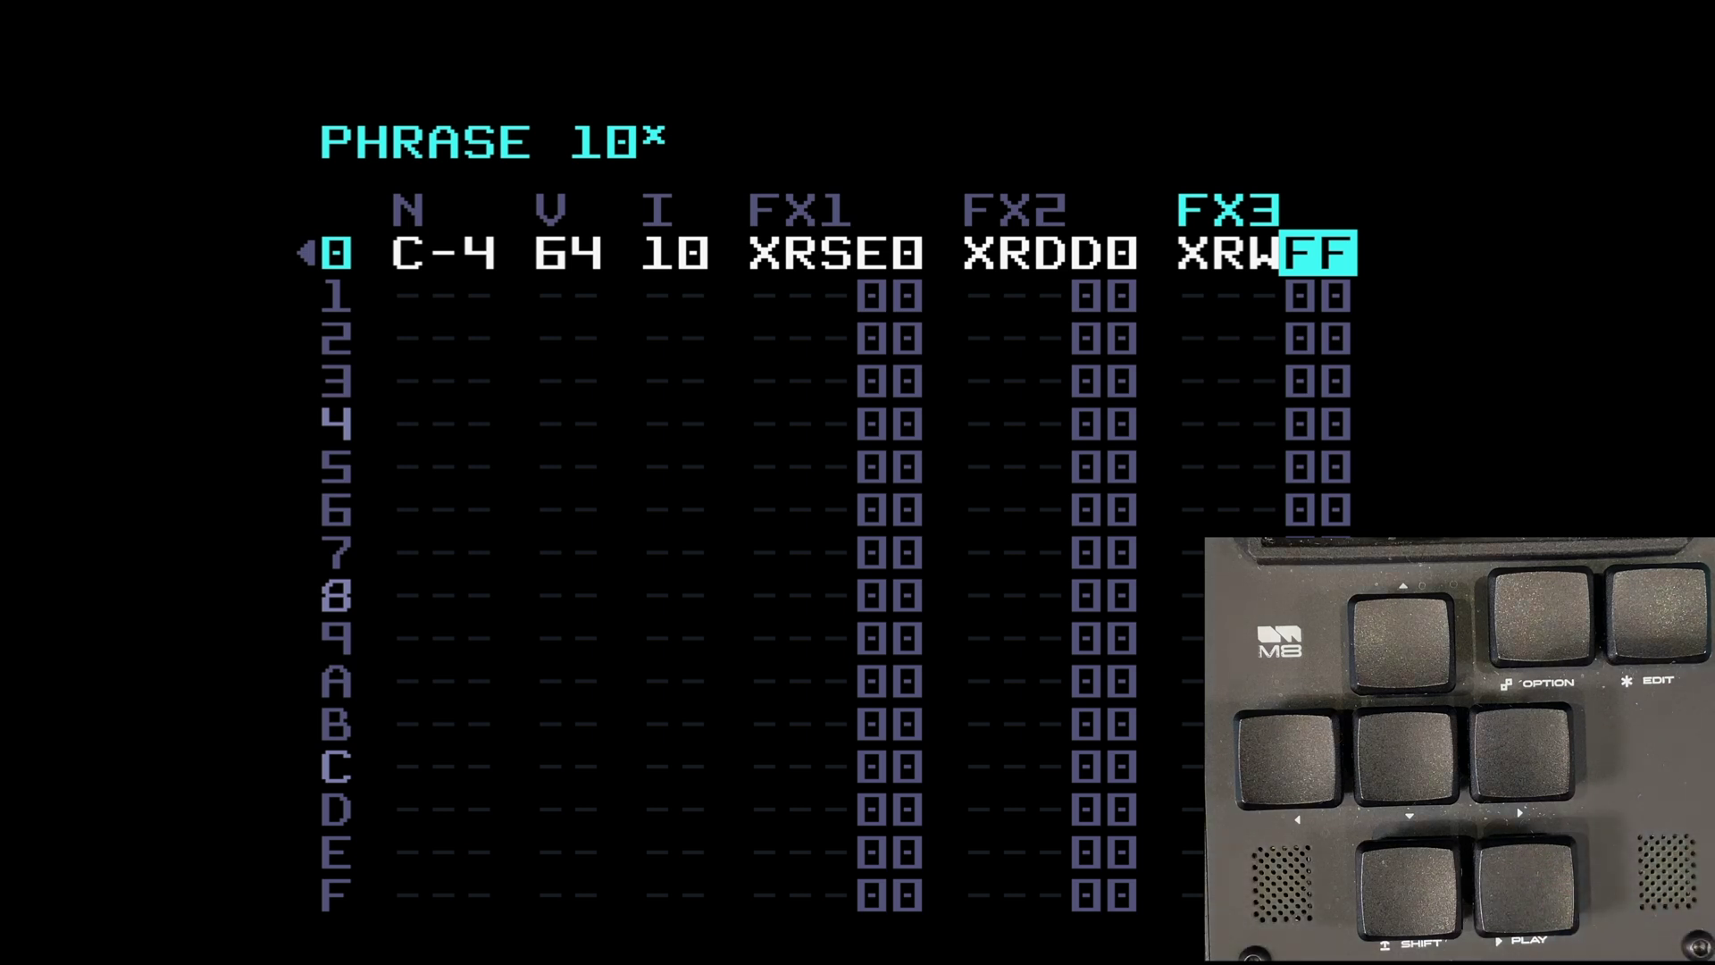
key(ctrl+Right)
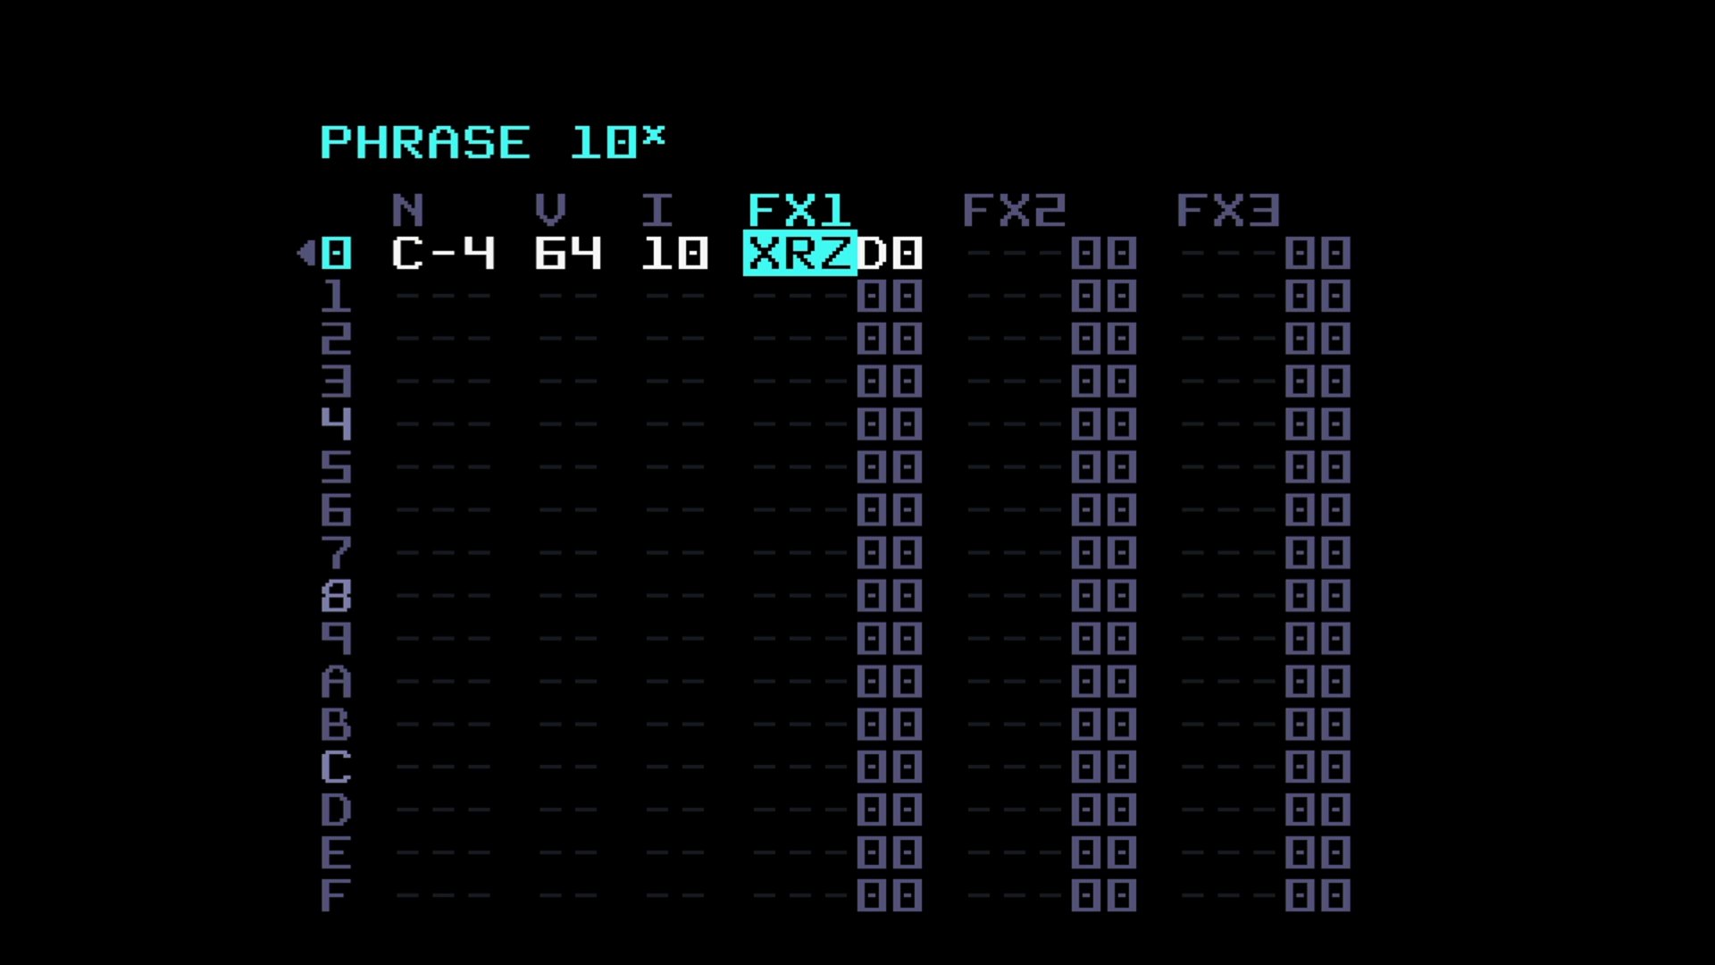
Step: Add a reverb decay command in row 0's FX2 with amount F4
key(Right)
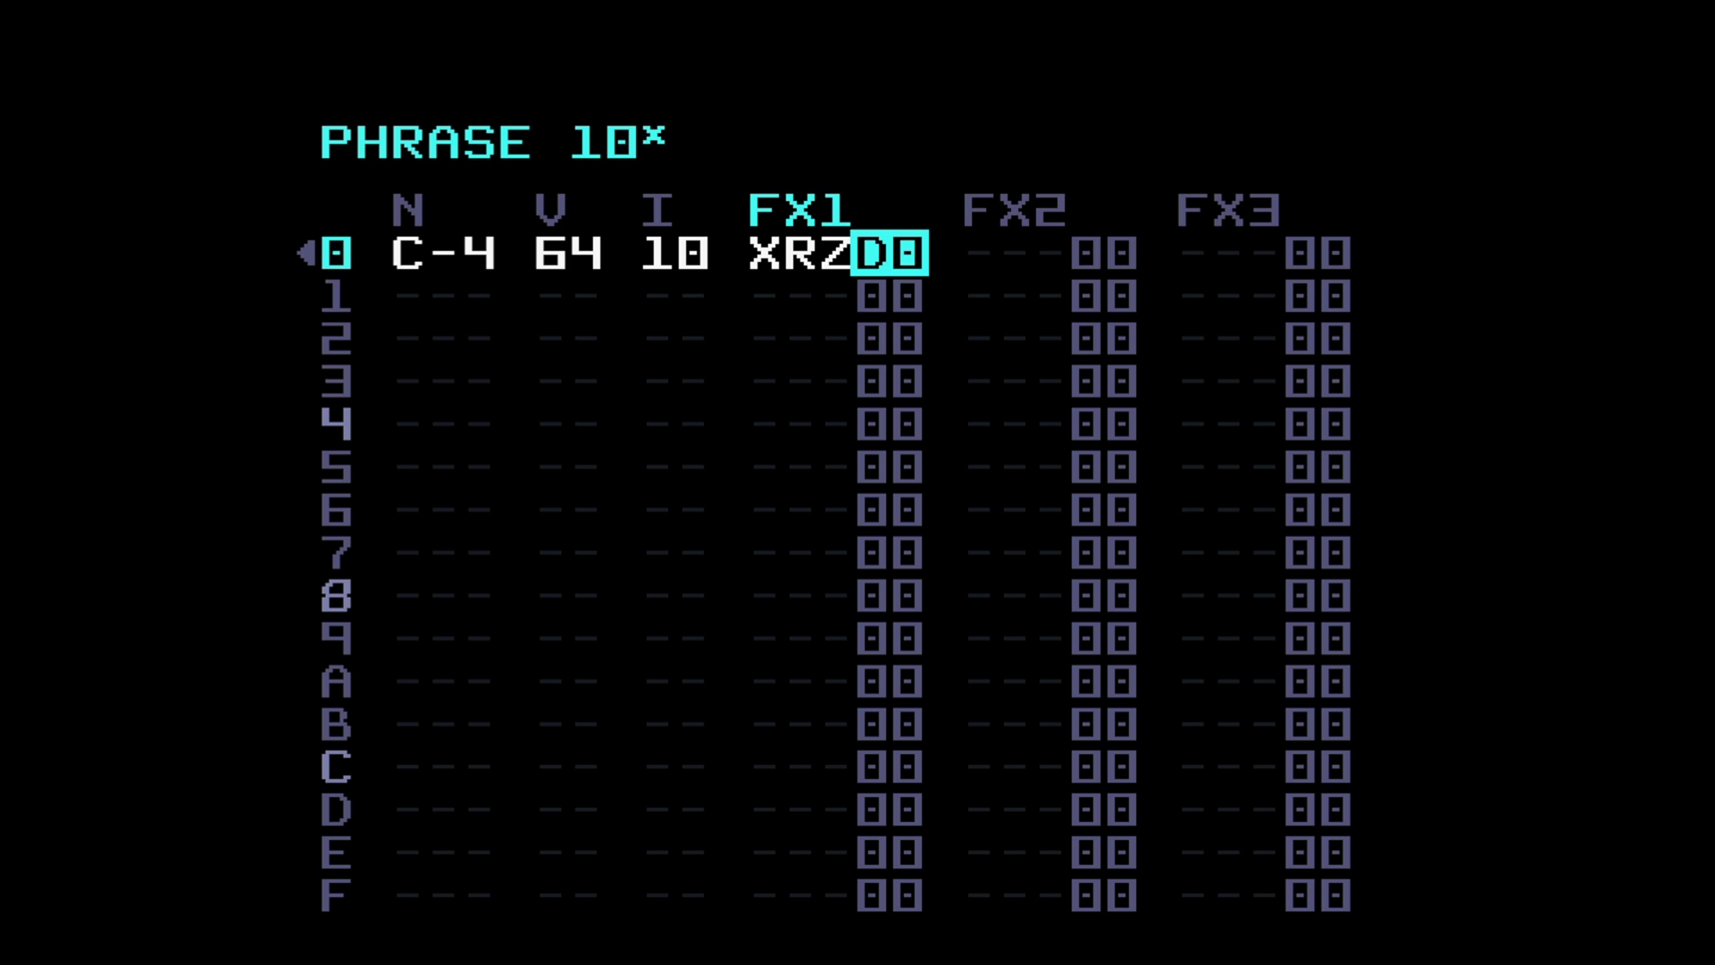
key(Right)
key(x)
key(x+Right)
key(x+Right)
key(x+Right)
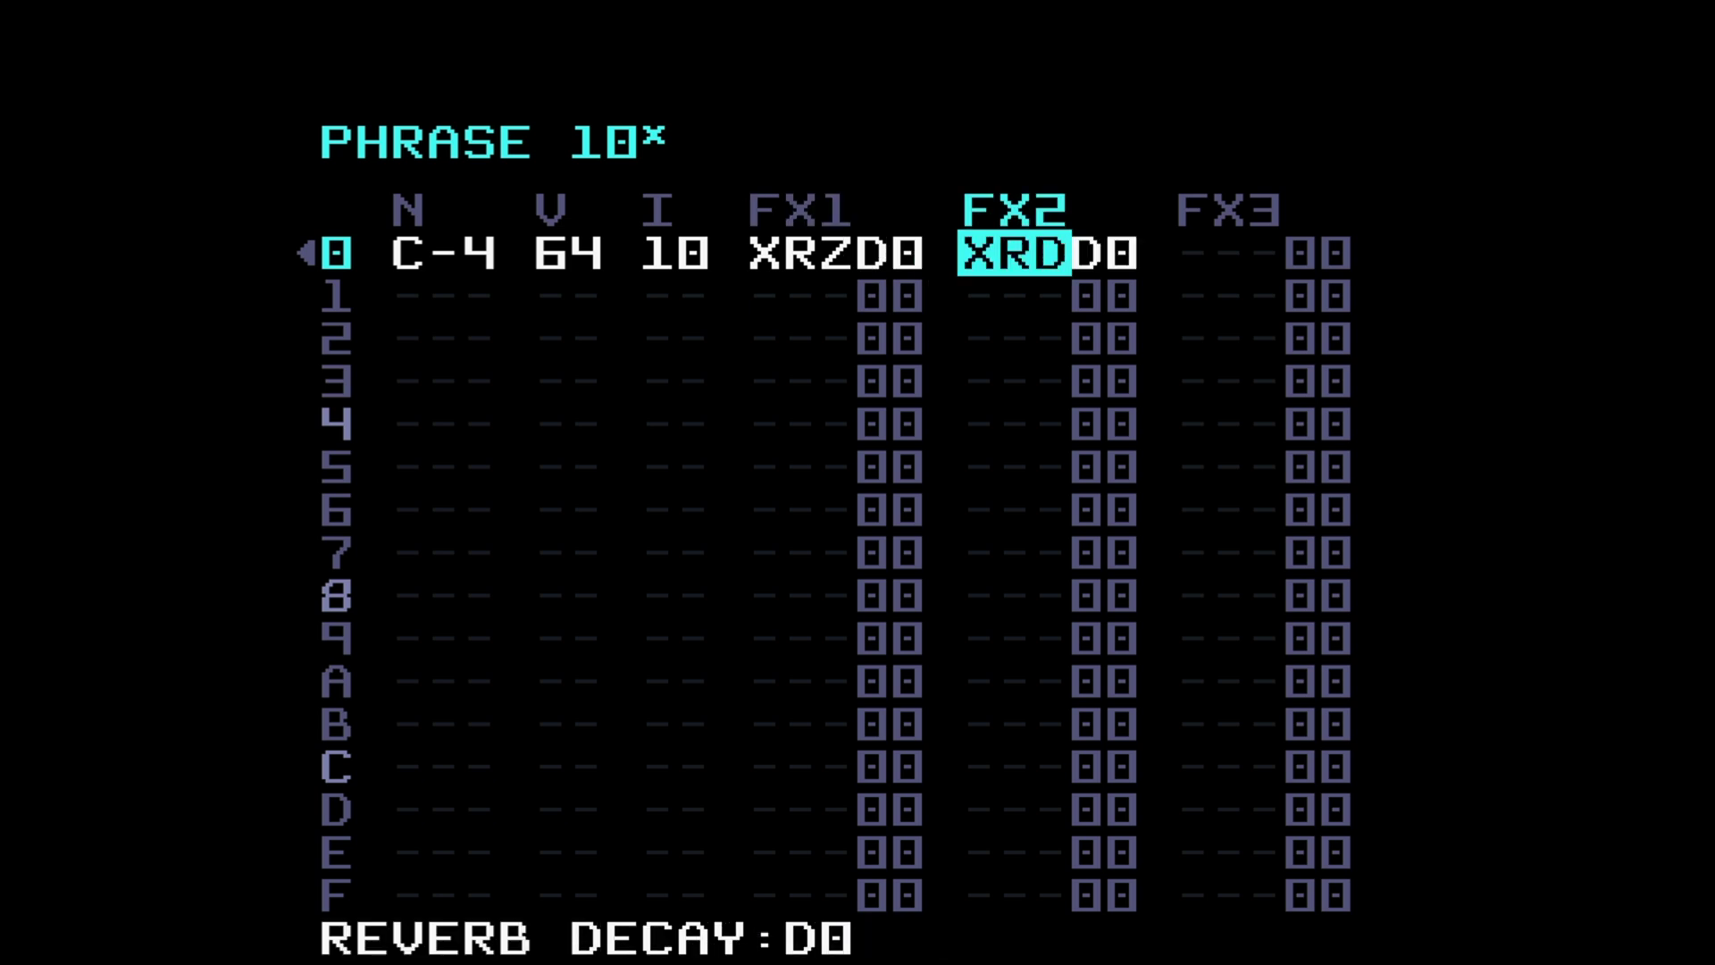
key(Right)
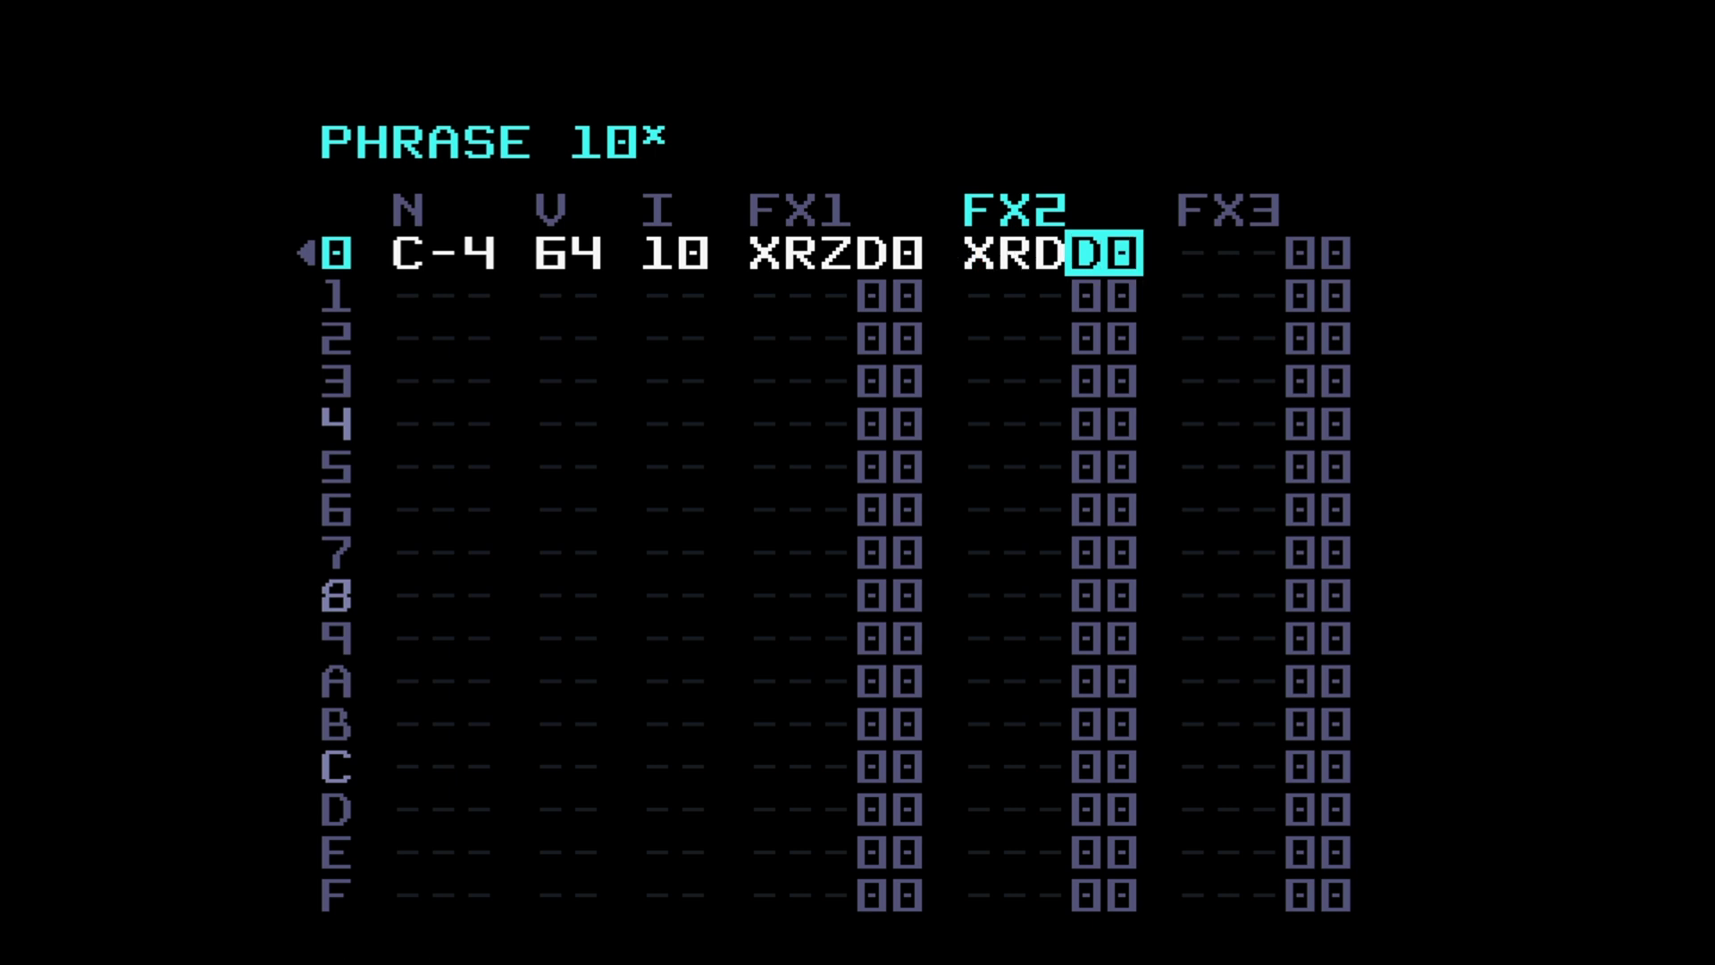
Step: Remove the FX1 freeze and play the phrase twice to compare
key(Left)
key(Left)
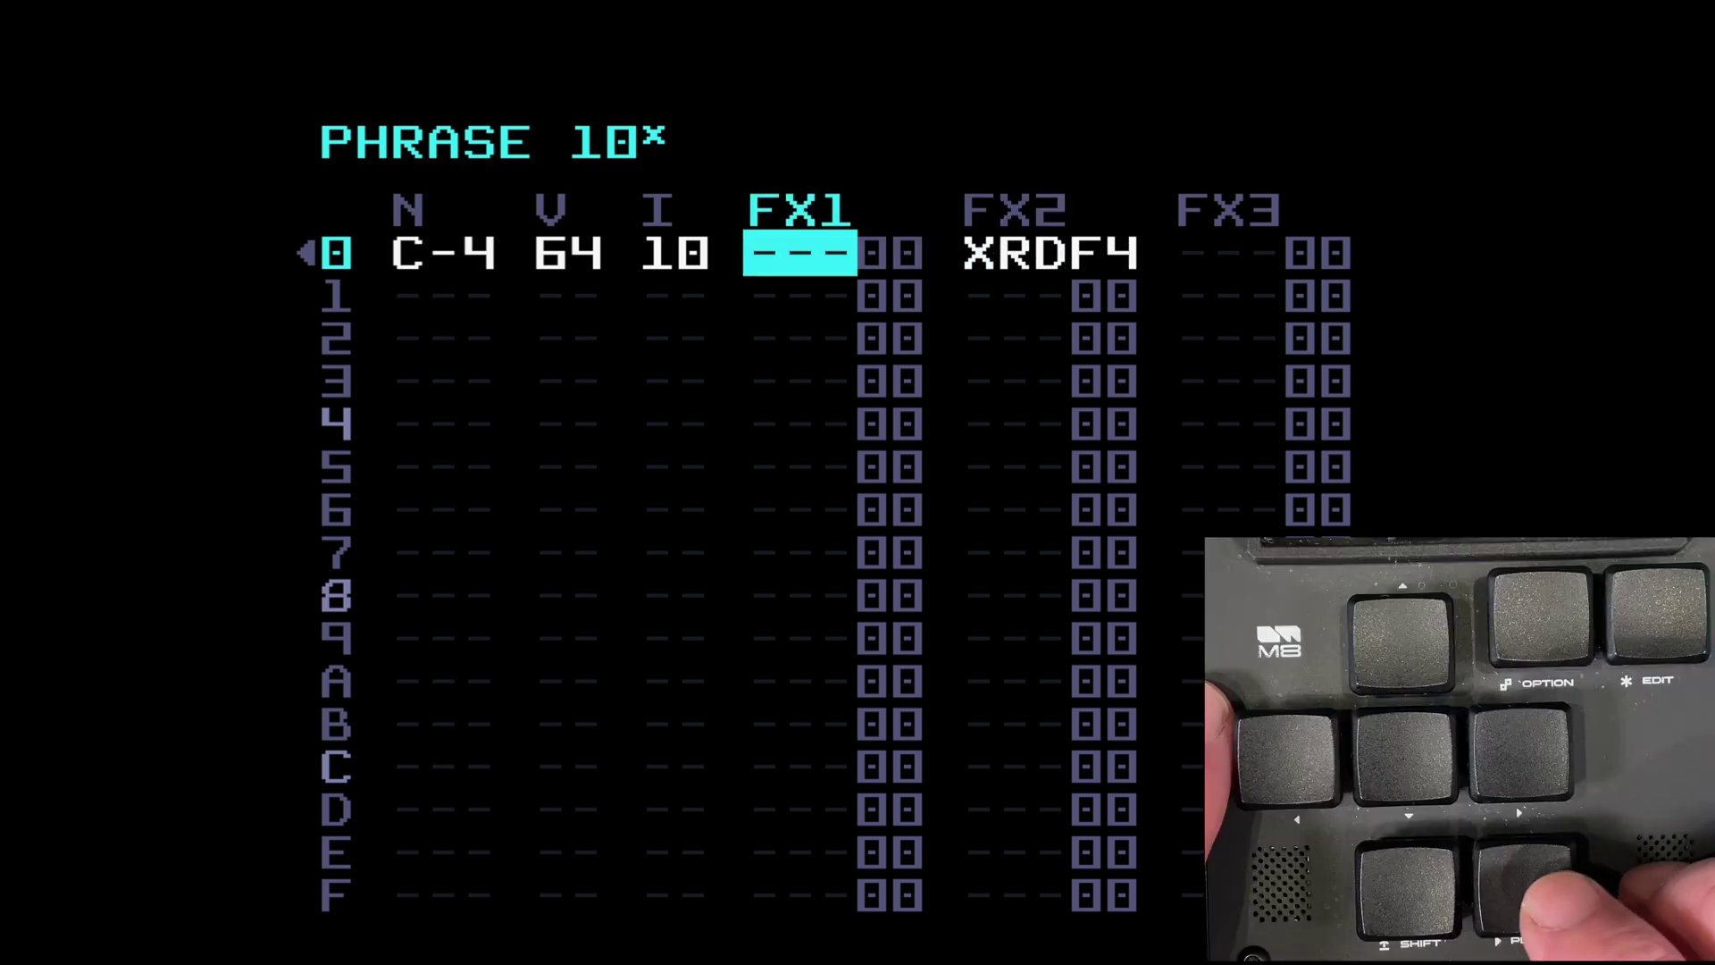
key(space)
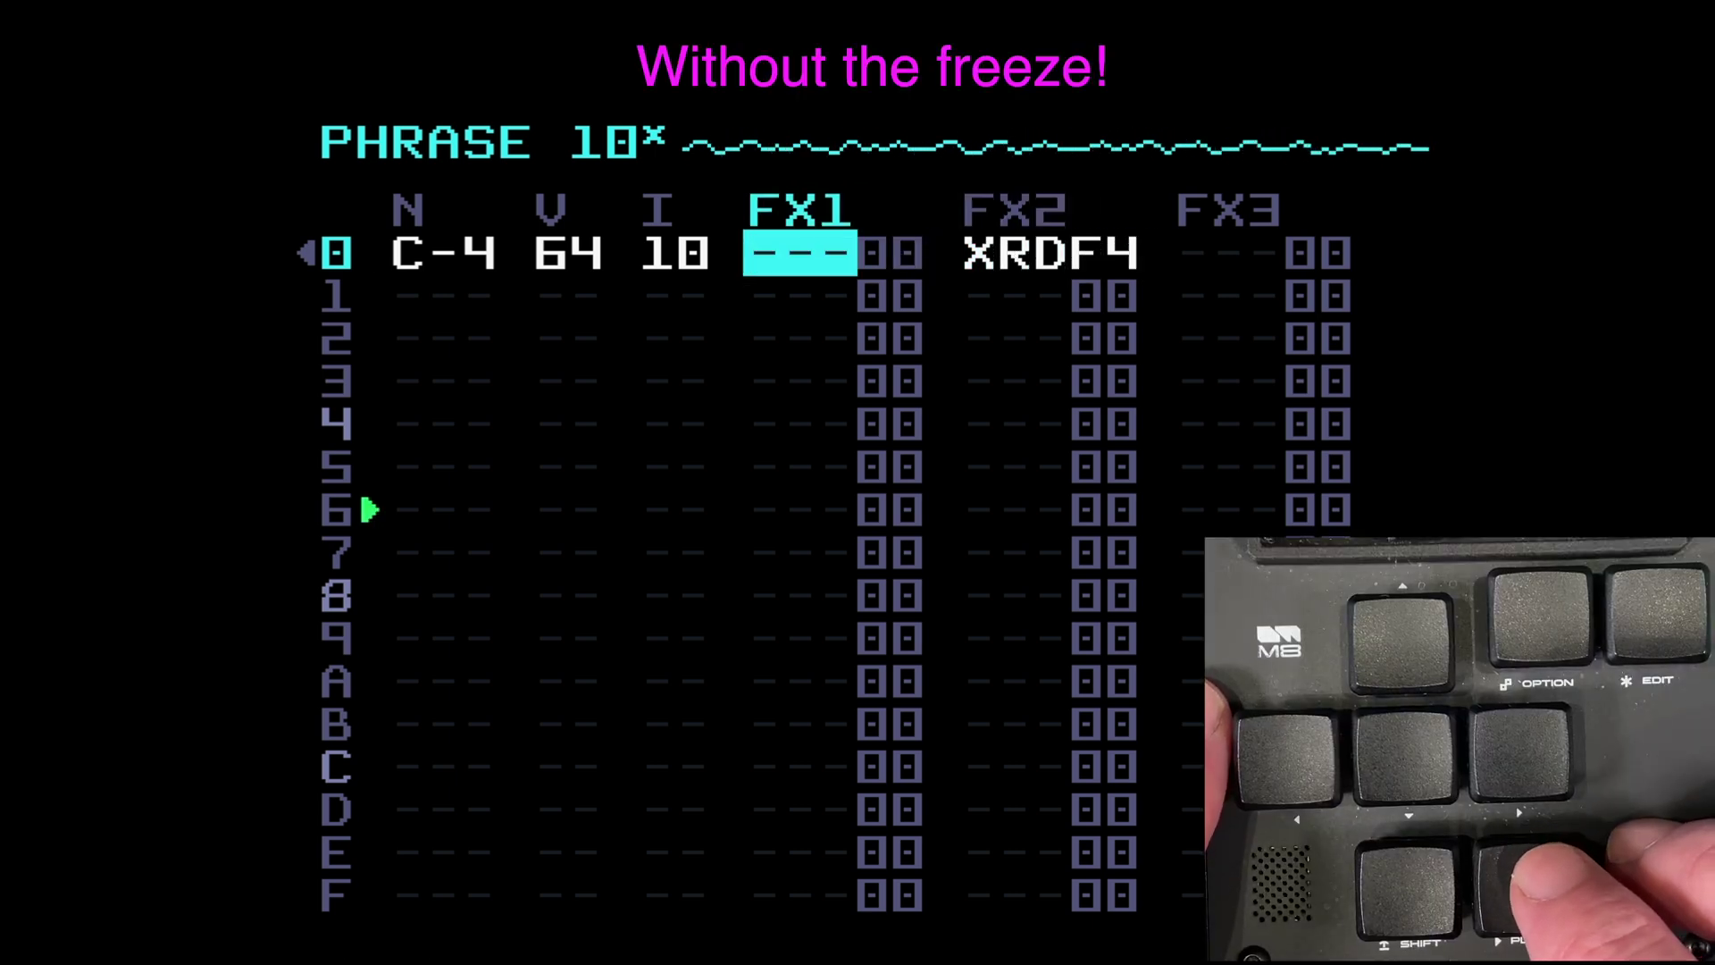
key(space)
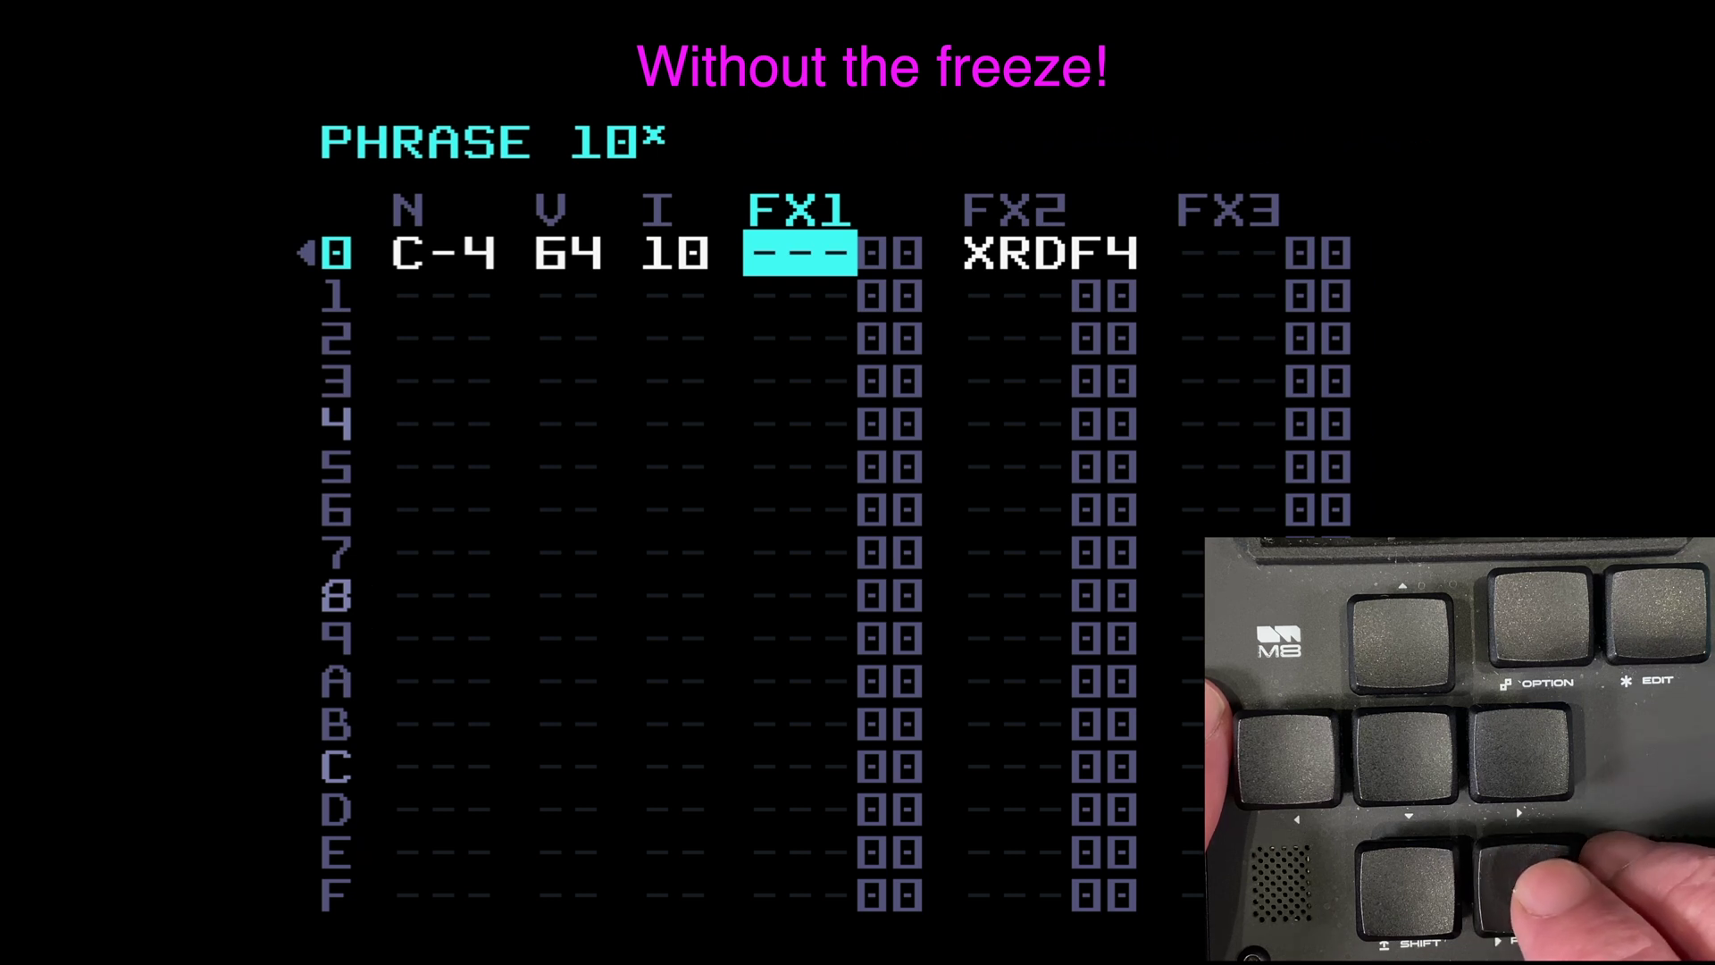
key(space)
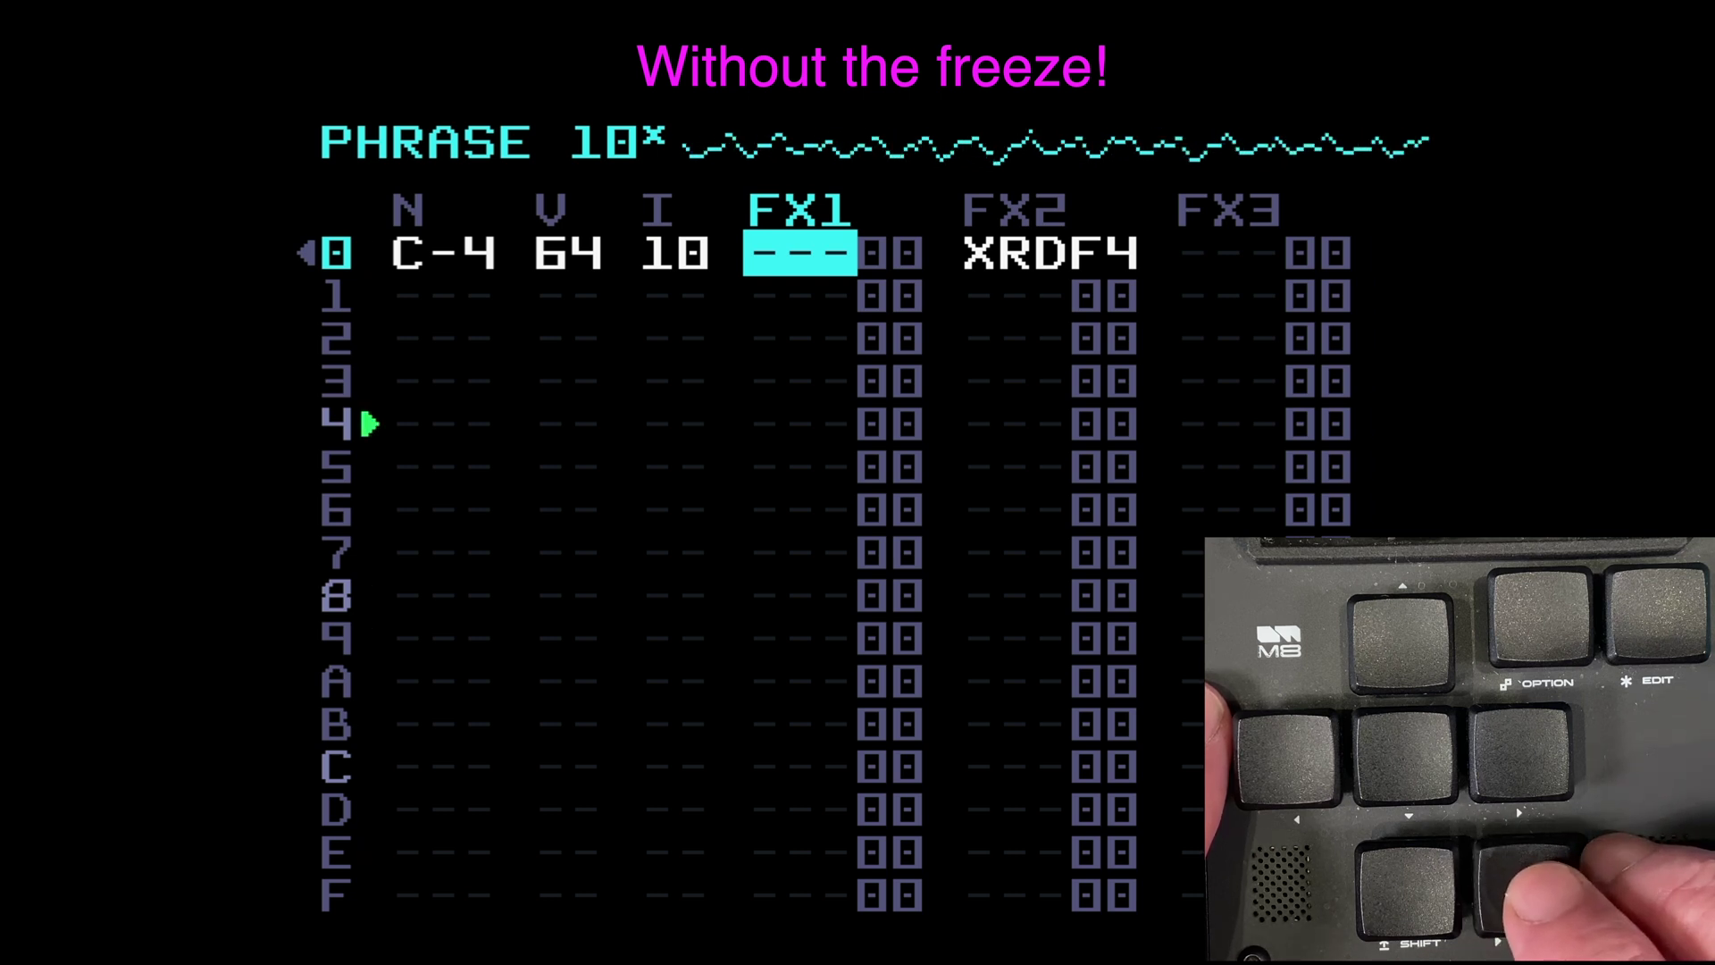
key(space)
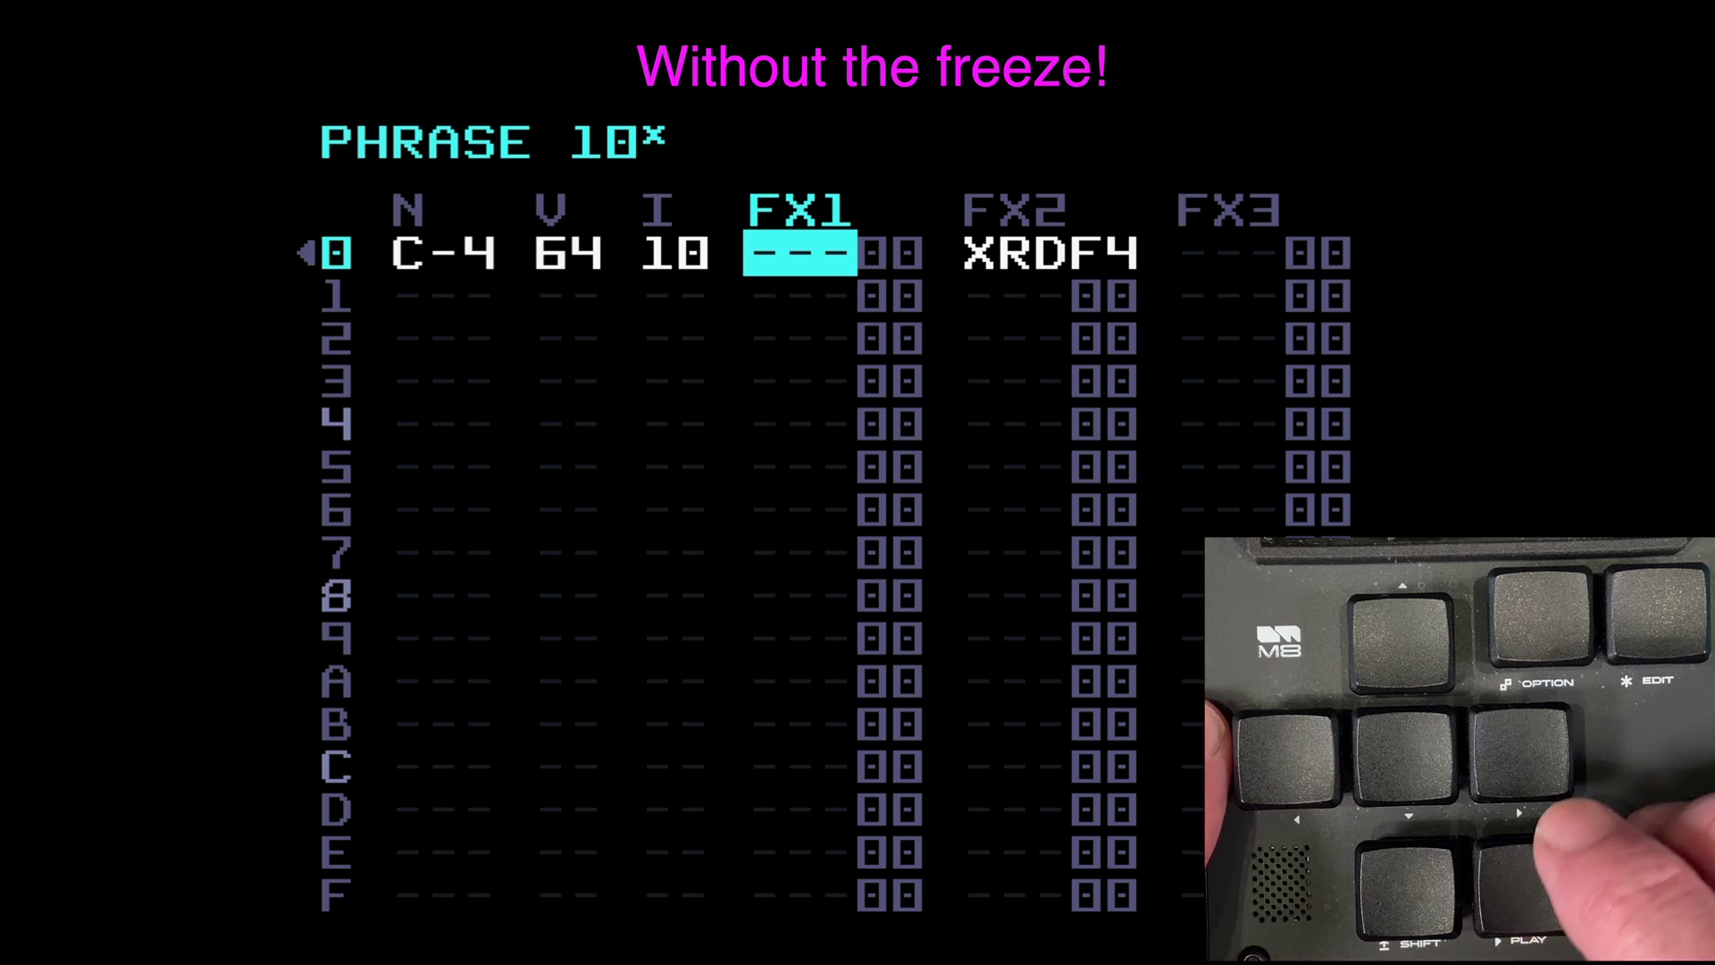
Step: Insert an XRZ F3 freeze in row 0's FX1 and audition the phrase
key(x)
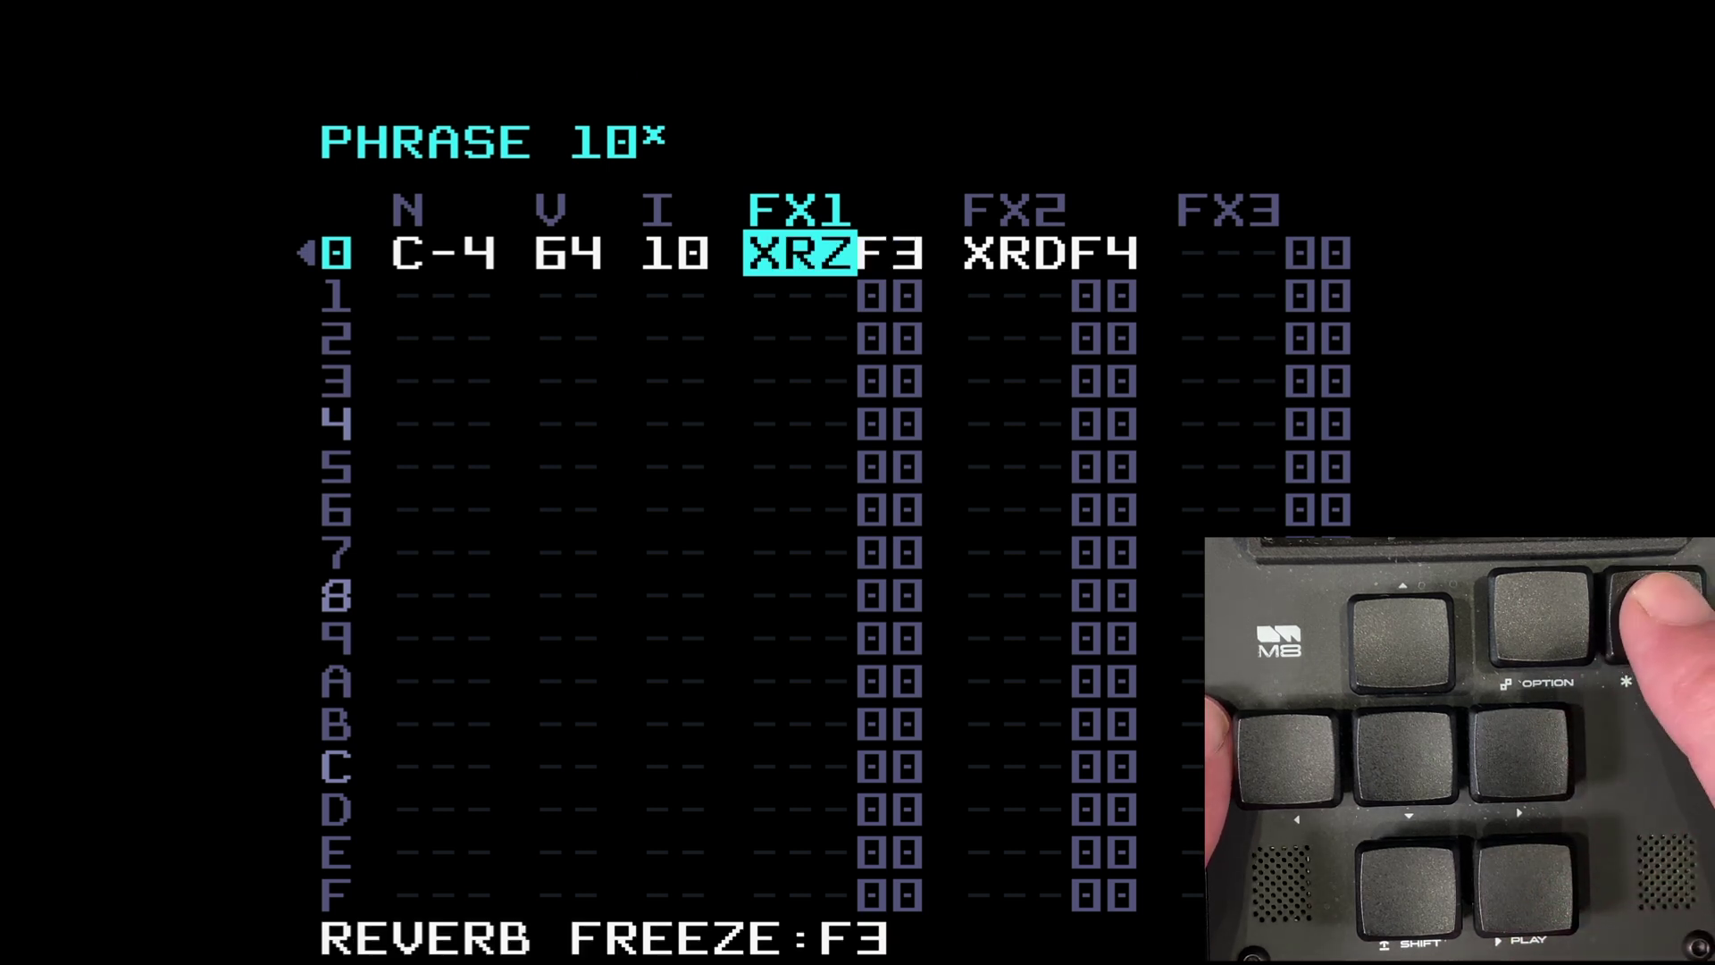
key(space)
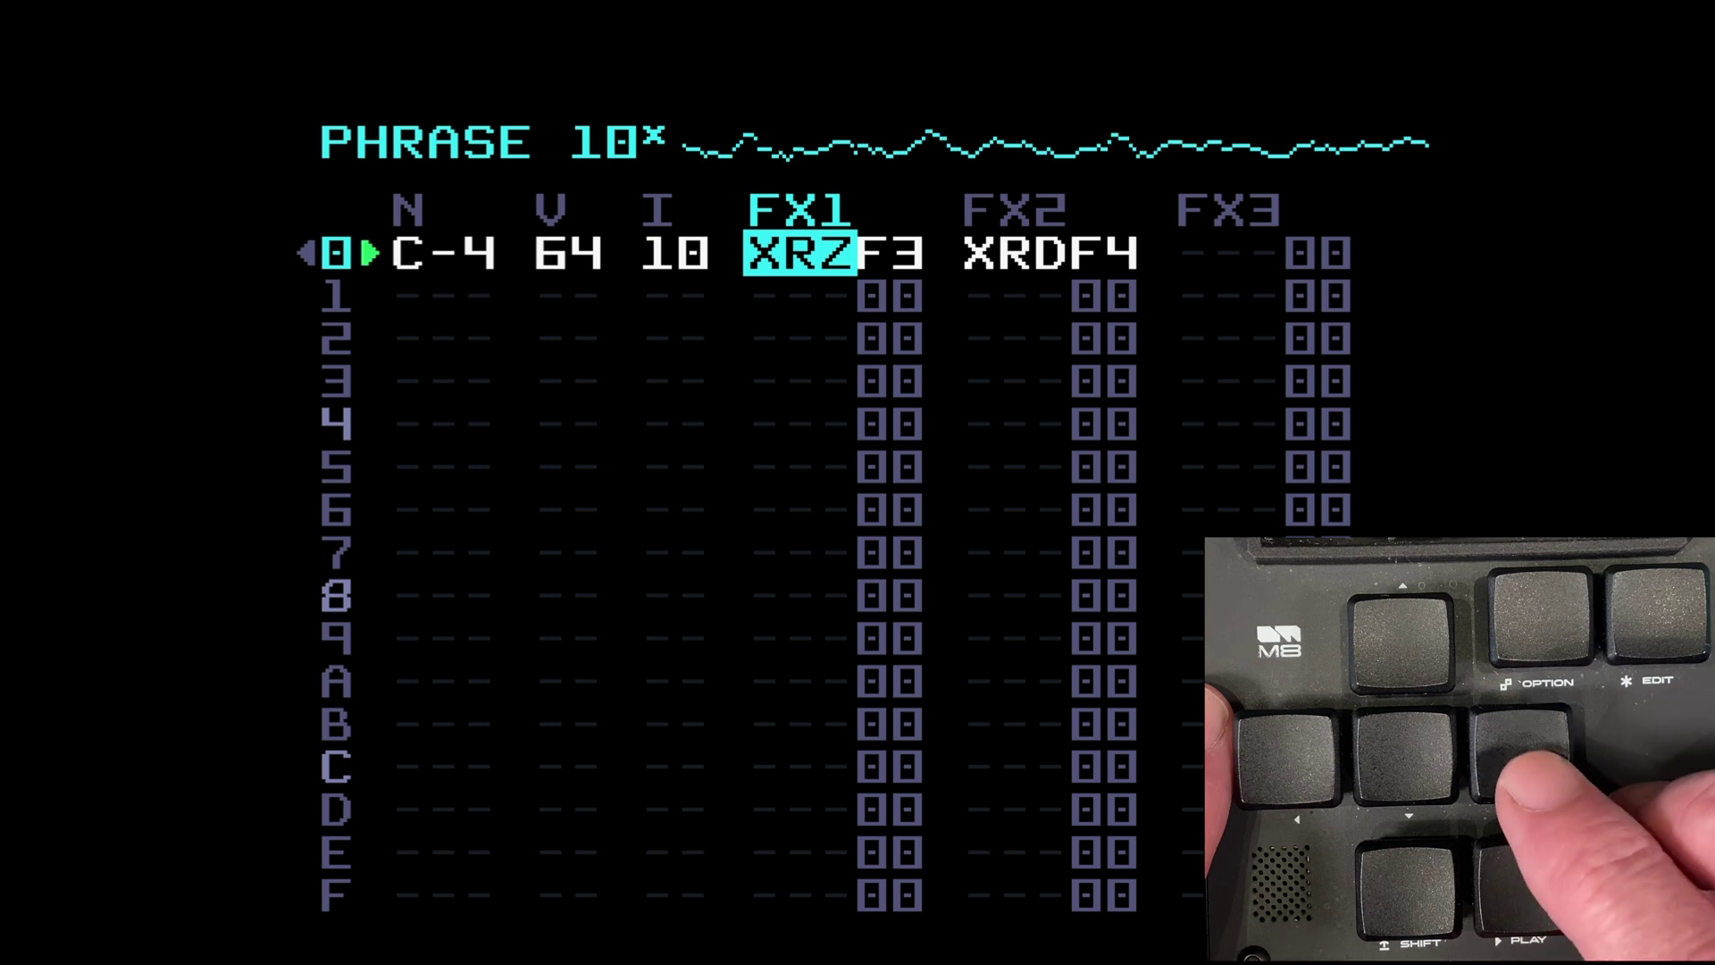
key(Right)
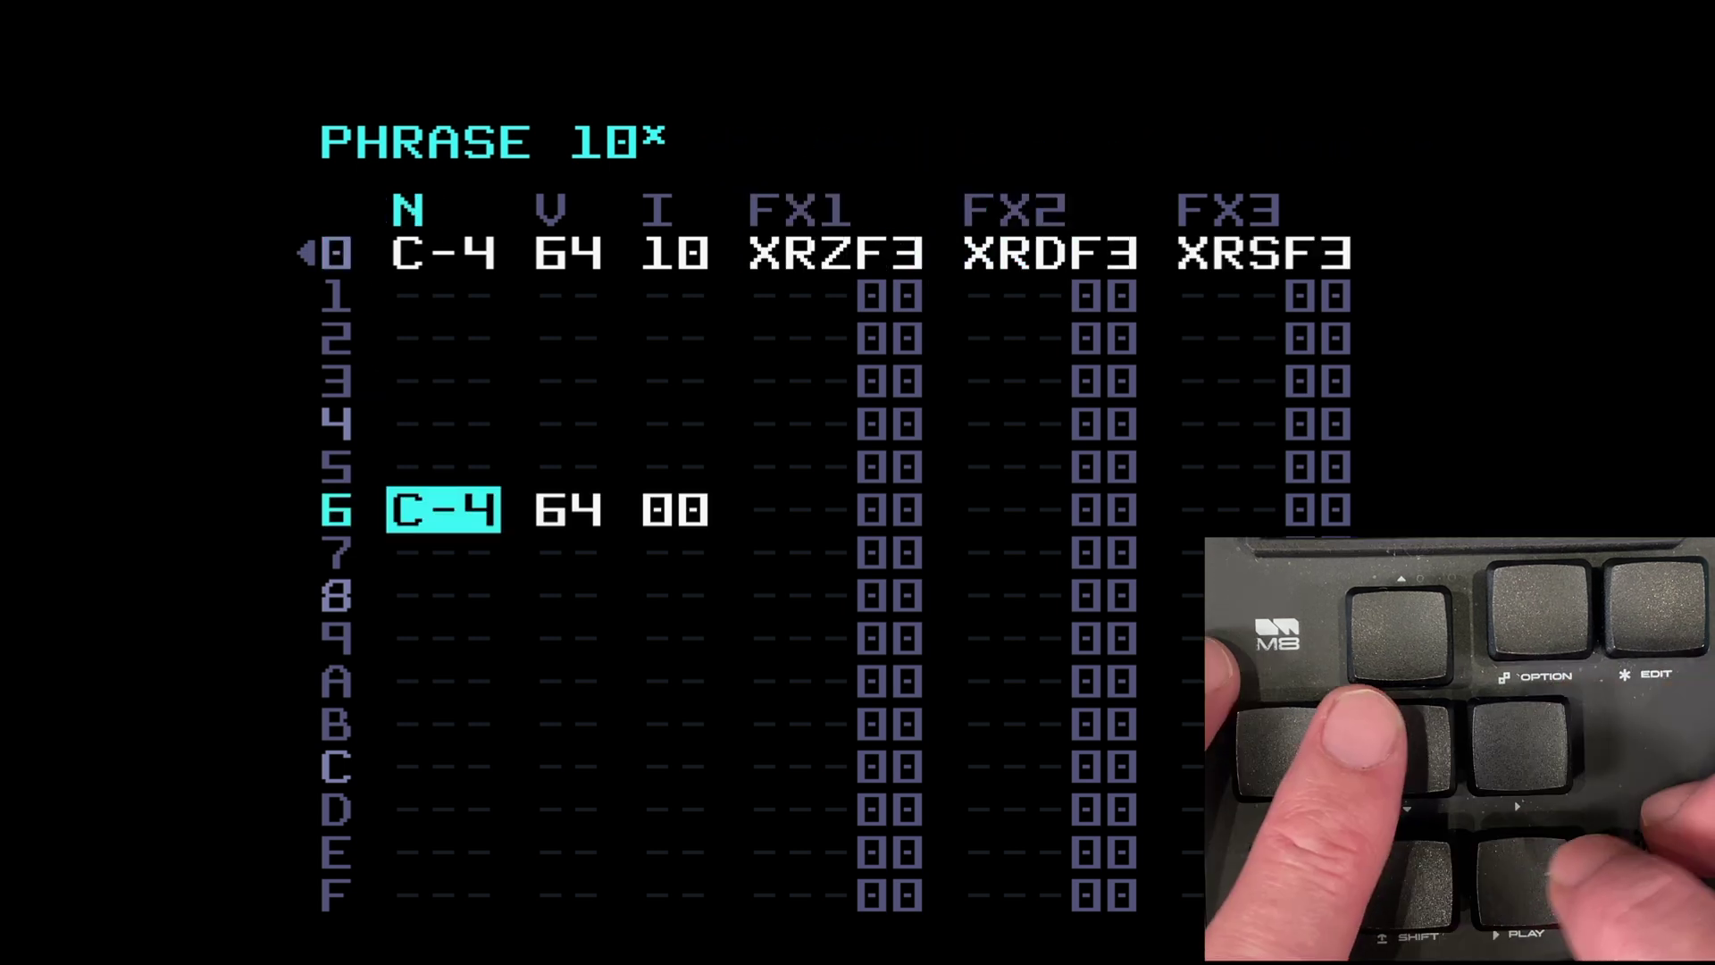
key(space)
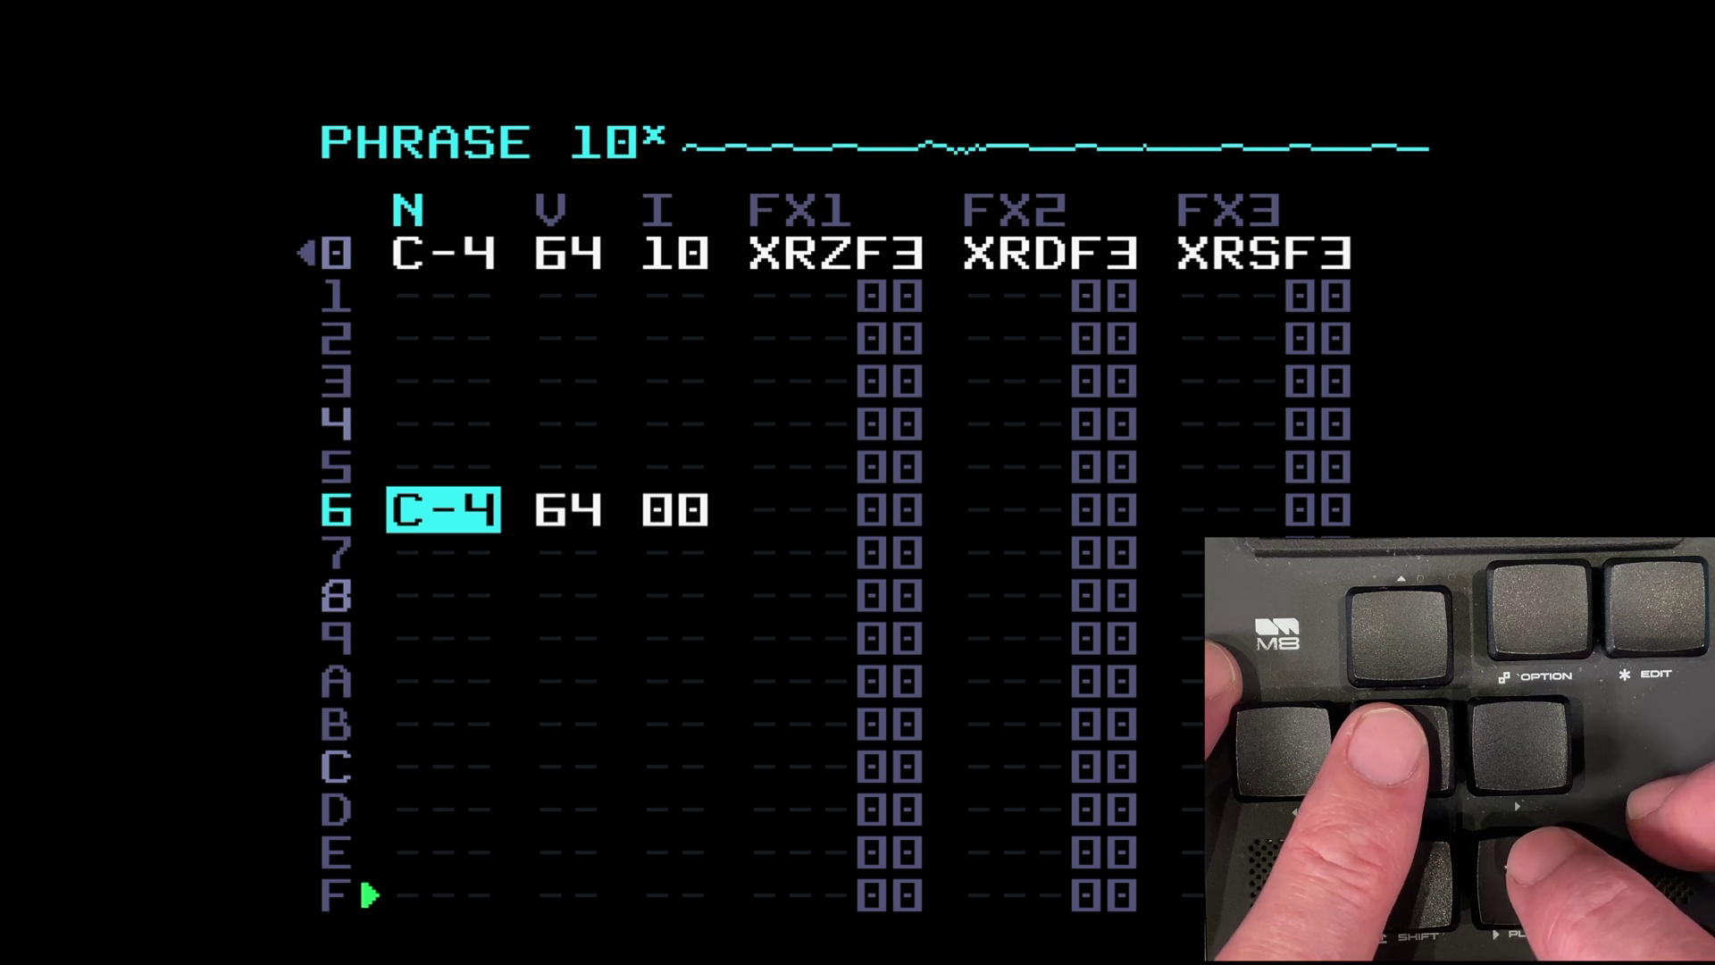
Step: Stop playback and set row 6's C-4 note to instrument 10
key(space)
key(Right)
key(Right)
key(ctrl+Up)
Step: Clear and re-enter the XRZ F3 freeze in row 0's FX1, then play the phrase
key(Up)
key(Up)
key(Up)
key(Up)
key(Up)
key(Up)
key(Right)
key(Delete)
key(space)
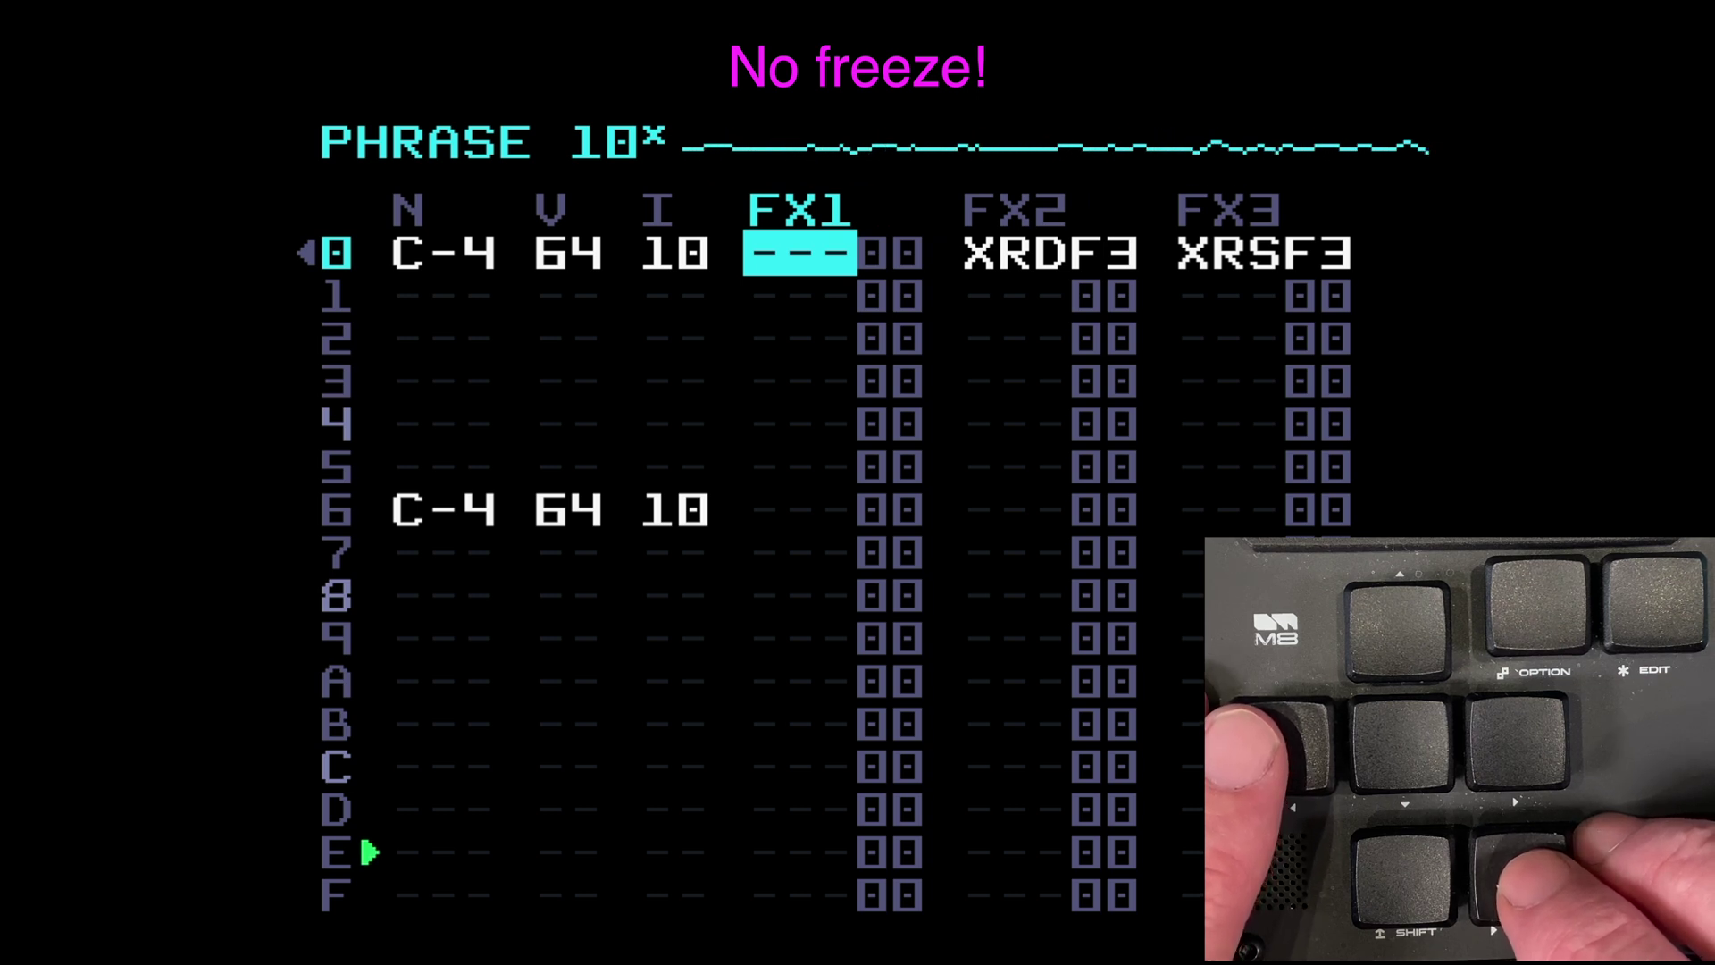
key(space)
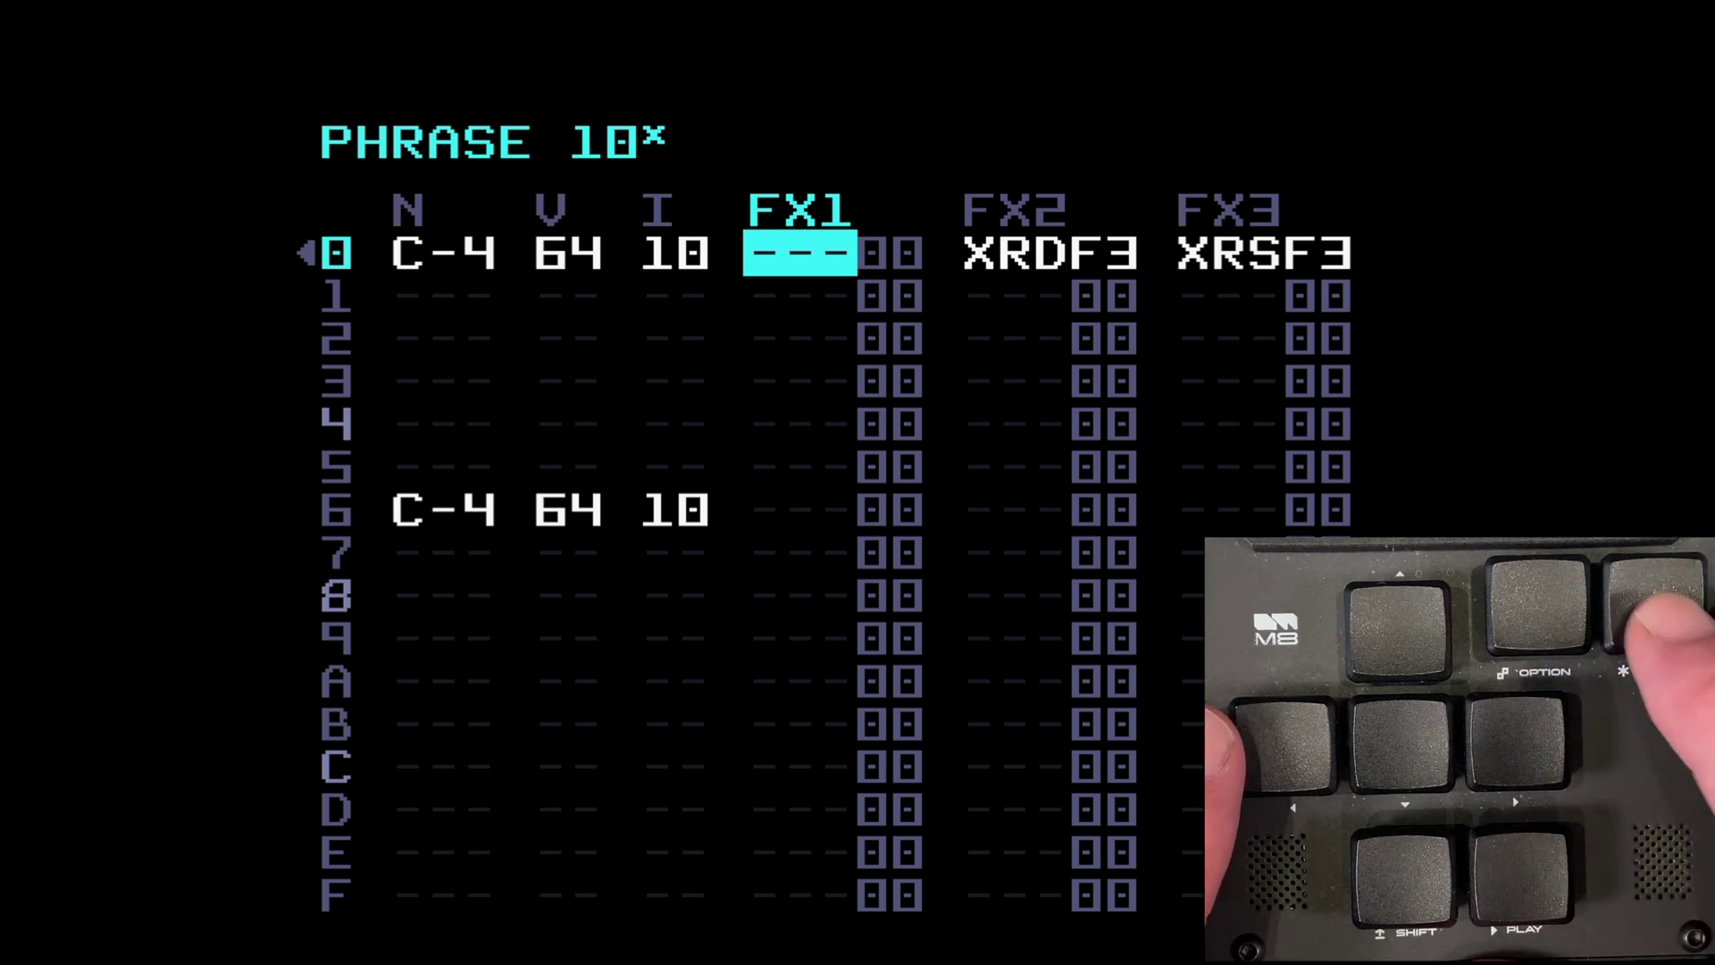
key(x)
key(space)
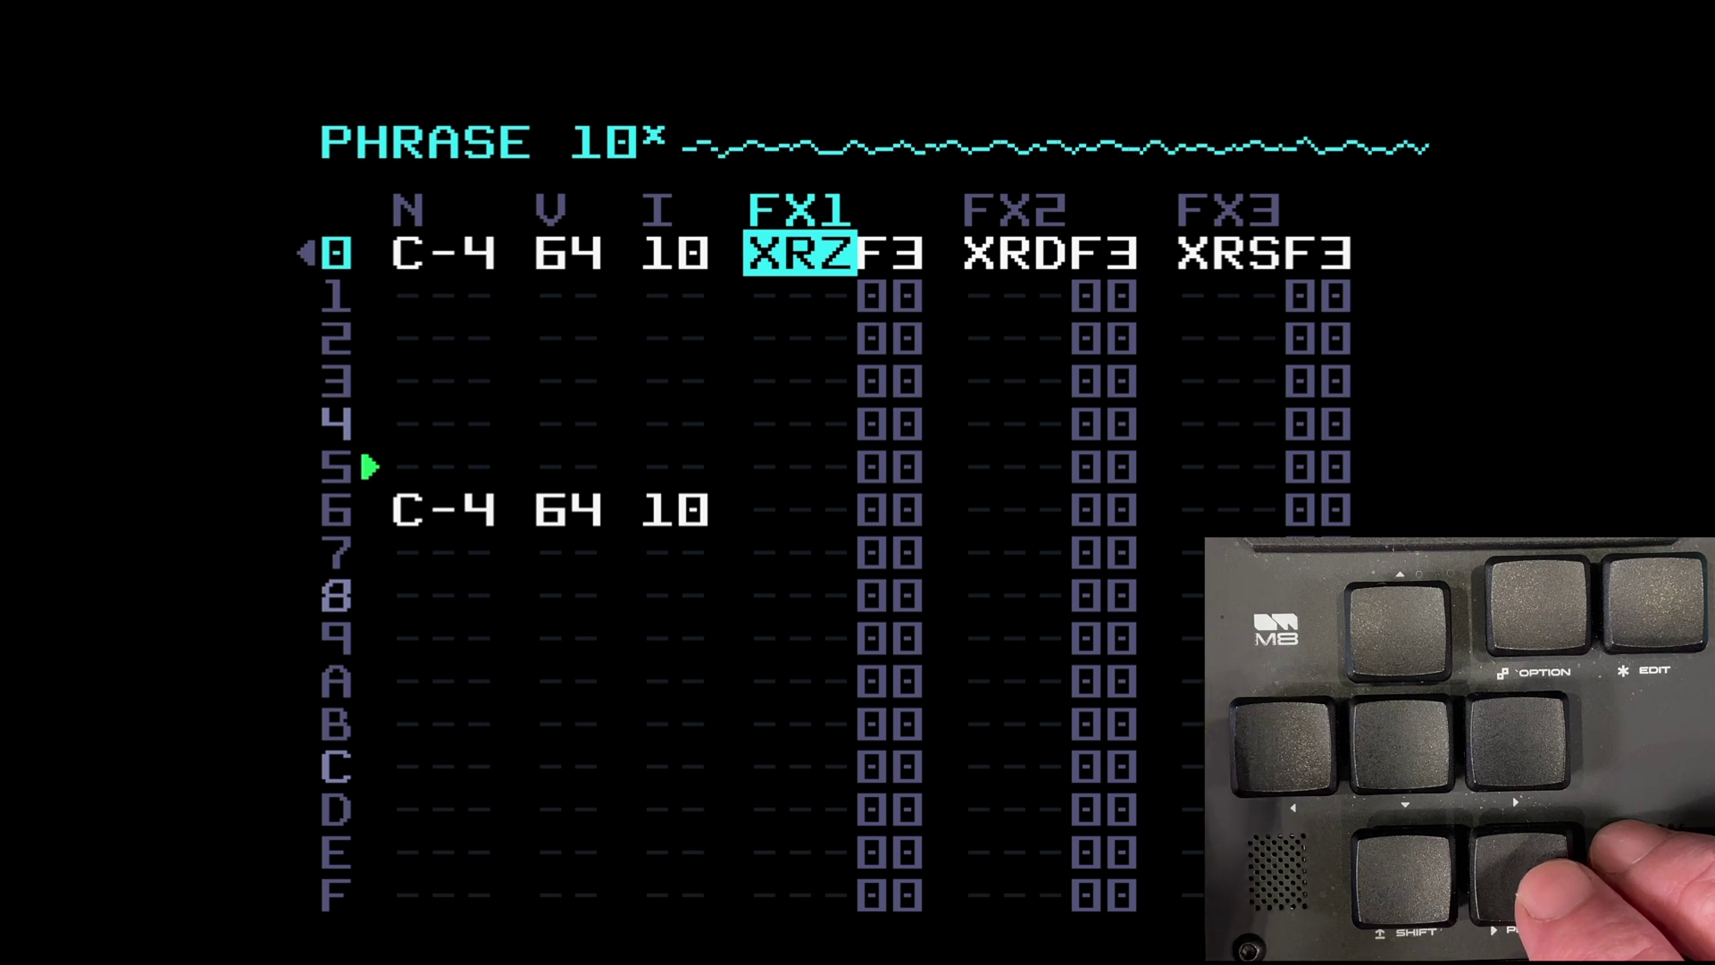
Step: Stop playback to show Effect Settings: chorus 40:80, delay feedback 80, reverb size FF, decay C0
key(space)
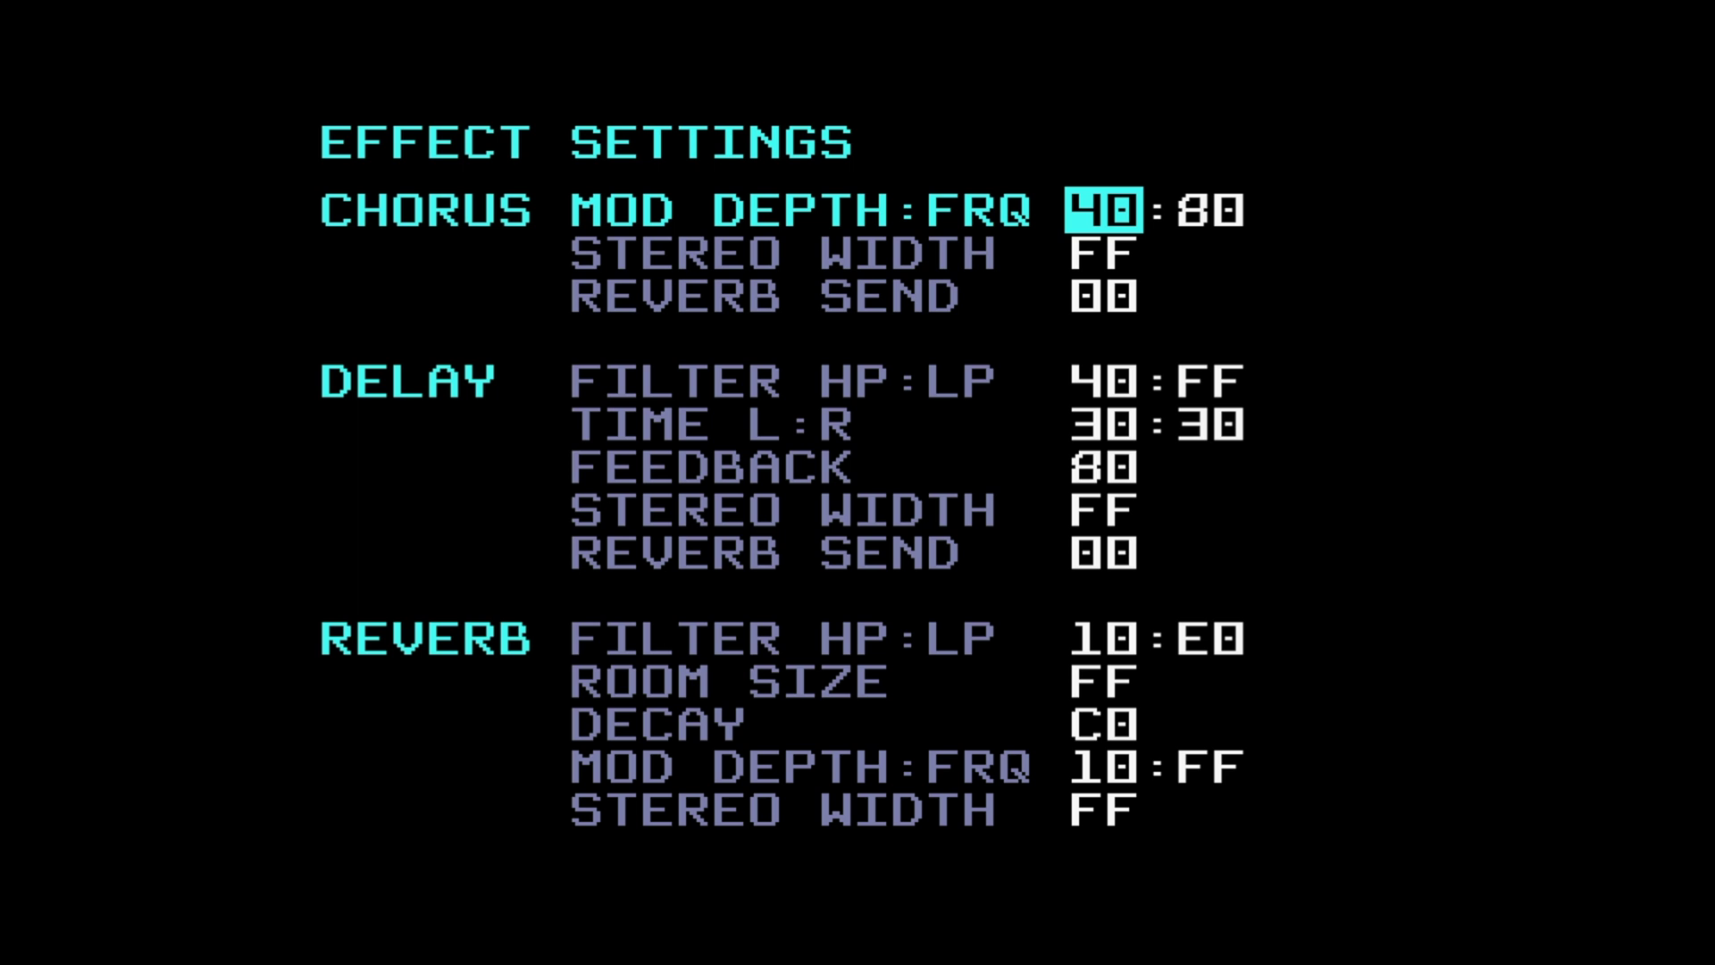
Step: Review the chorus width and reverb send, then the delay filter, time, feedback and reverb send
key(Down)
key(Down)
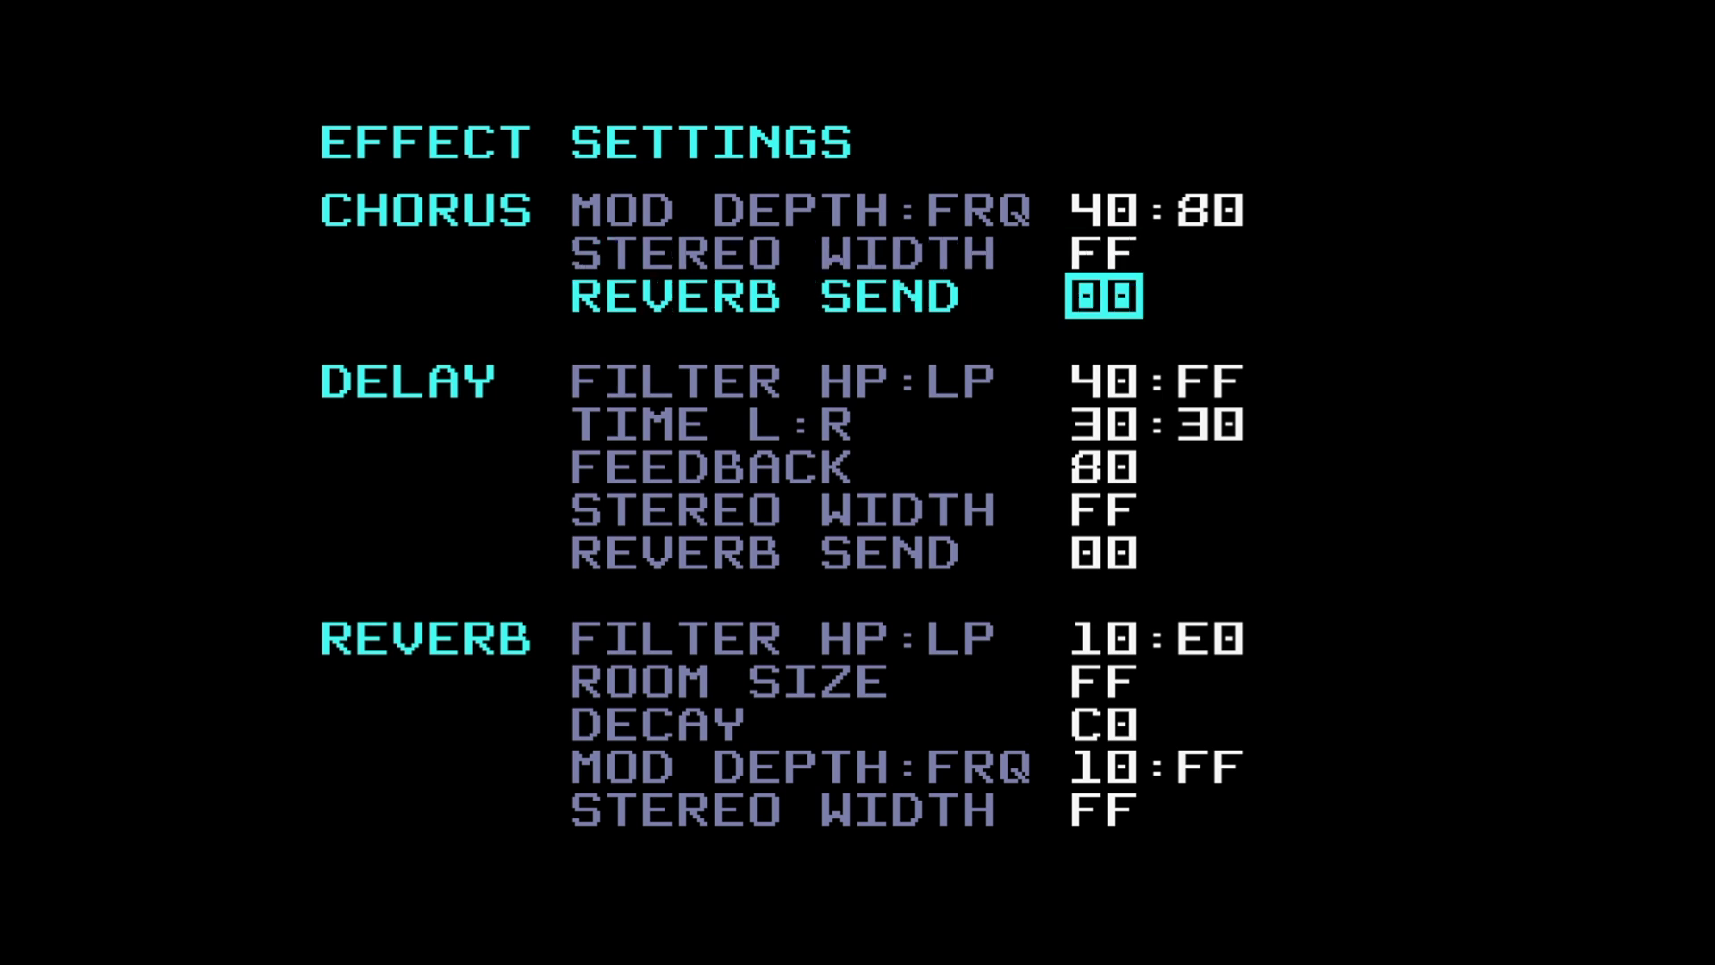
key(Down)
key(Down)
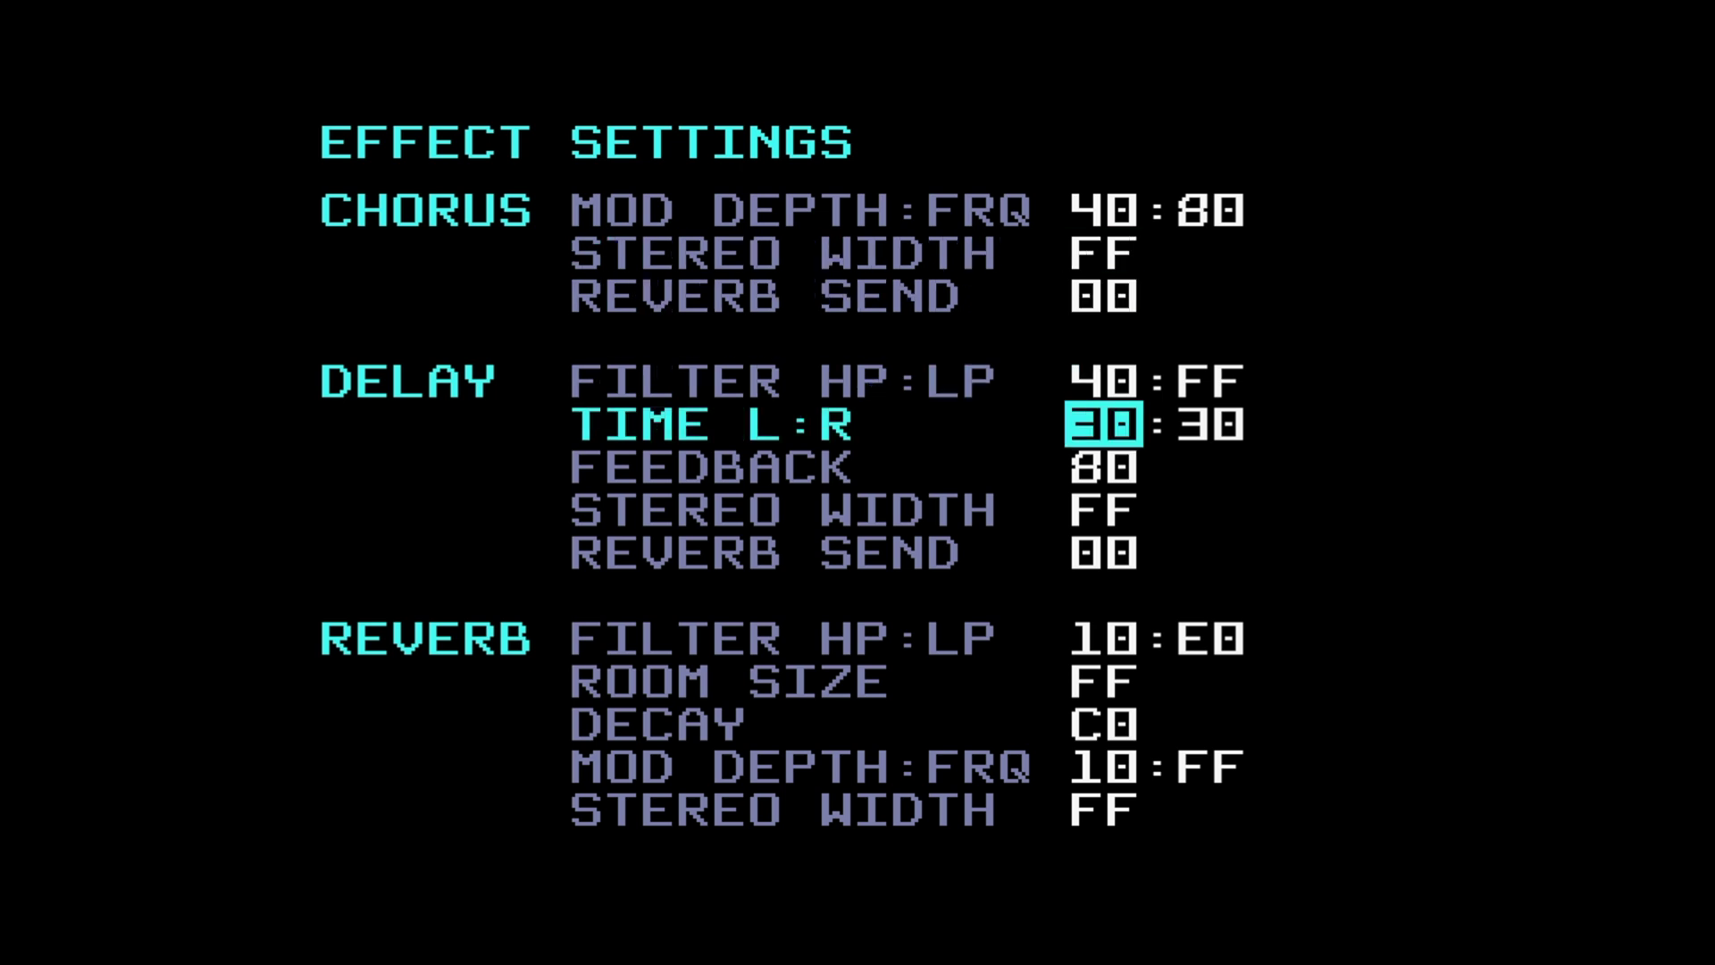
key(Up)
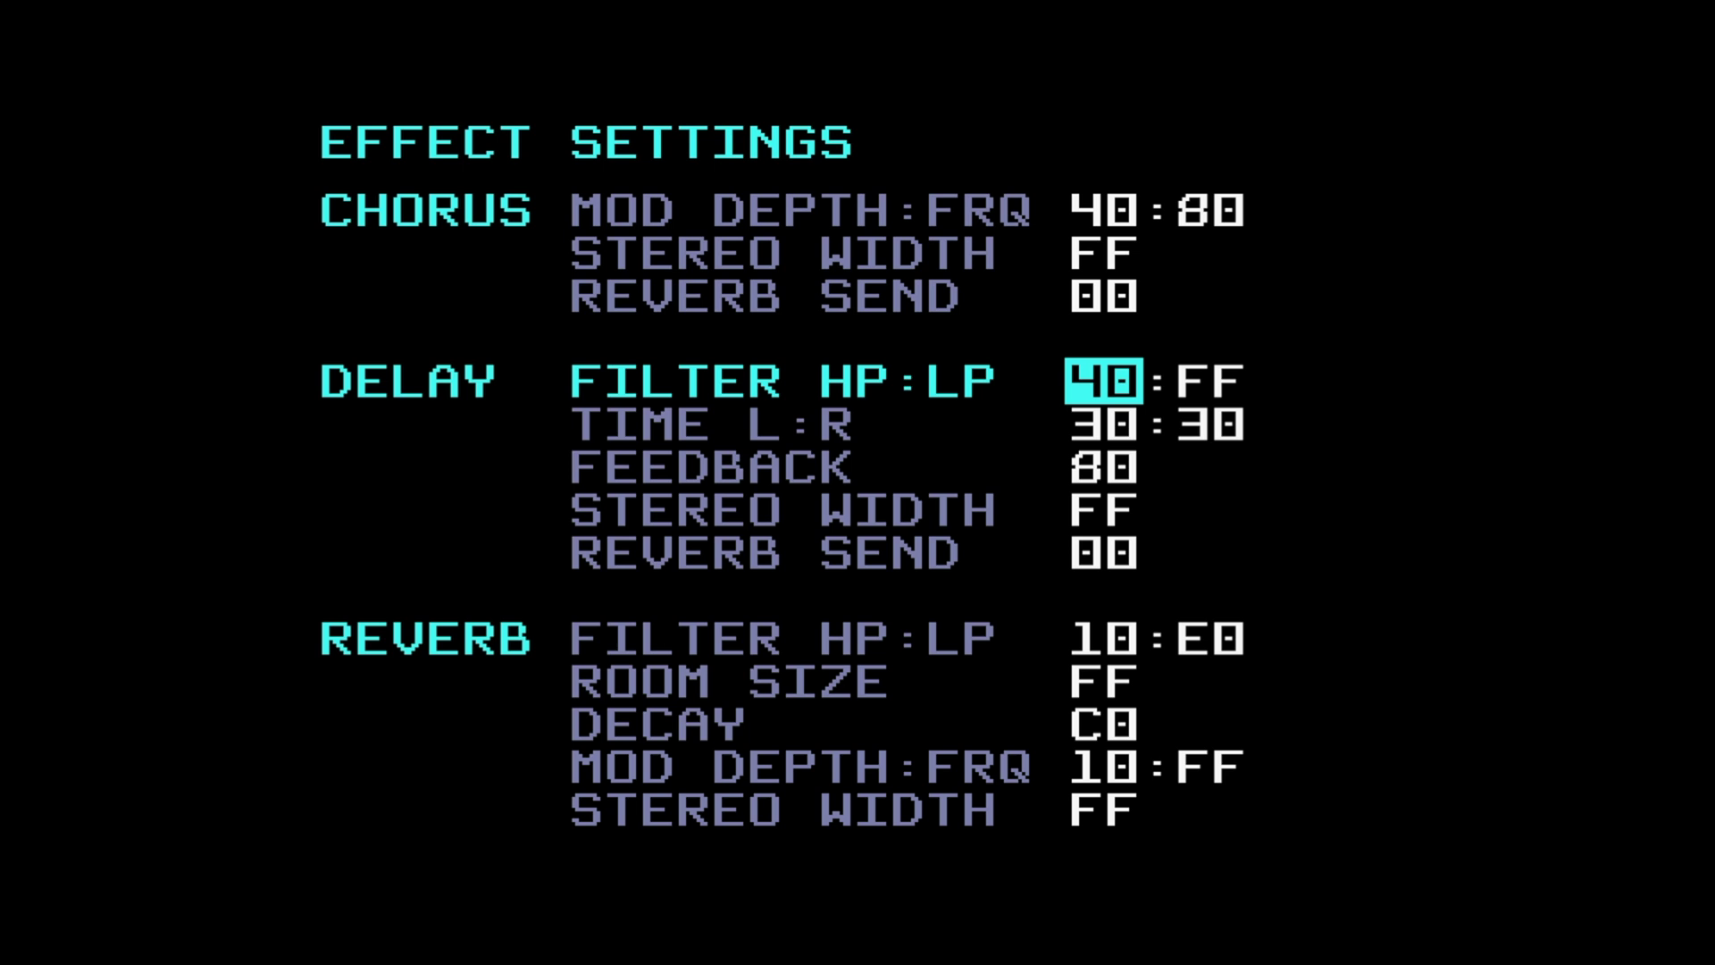
key(Down)
key(Up)
key(Down)
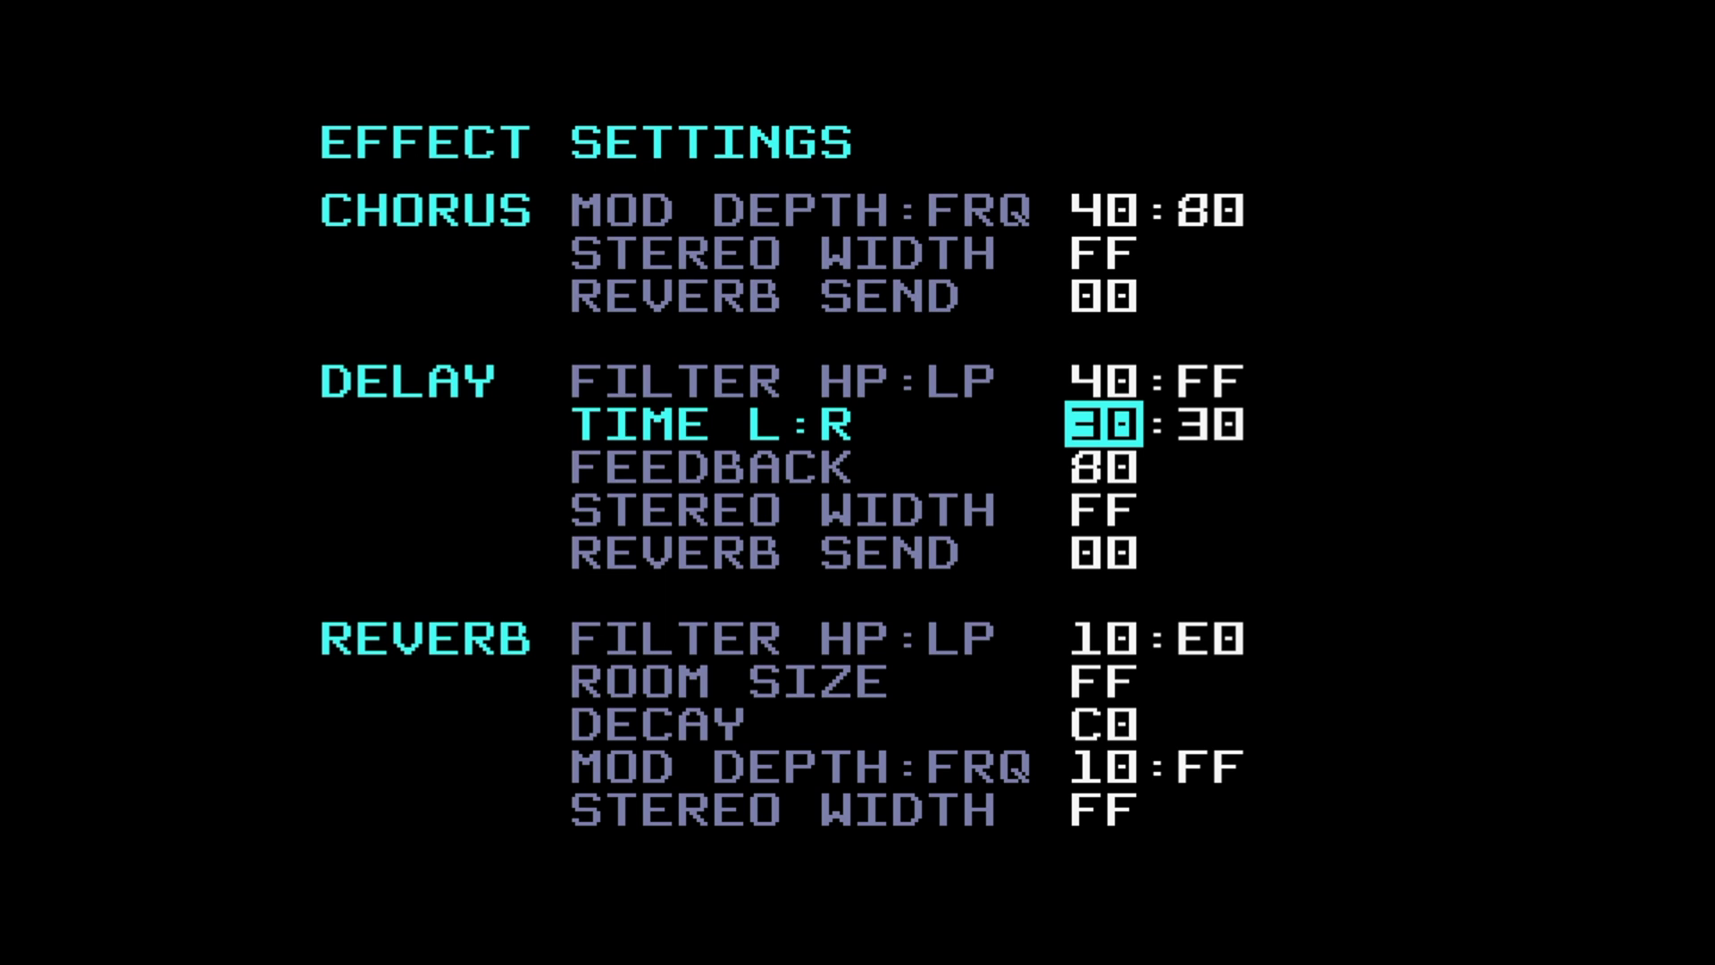
key(Down)
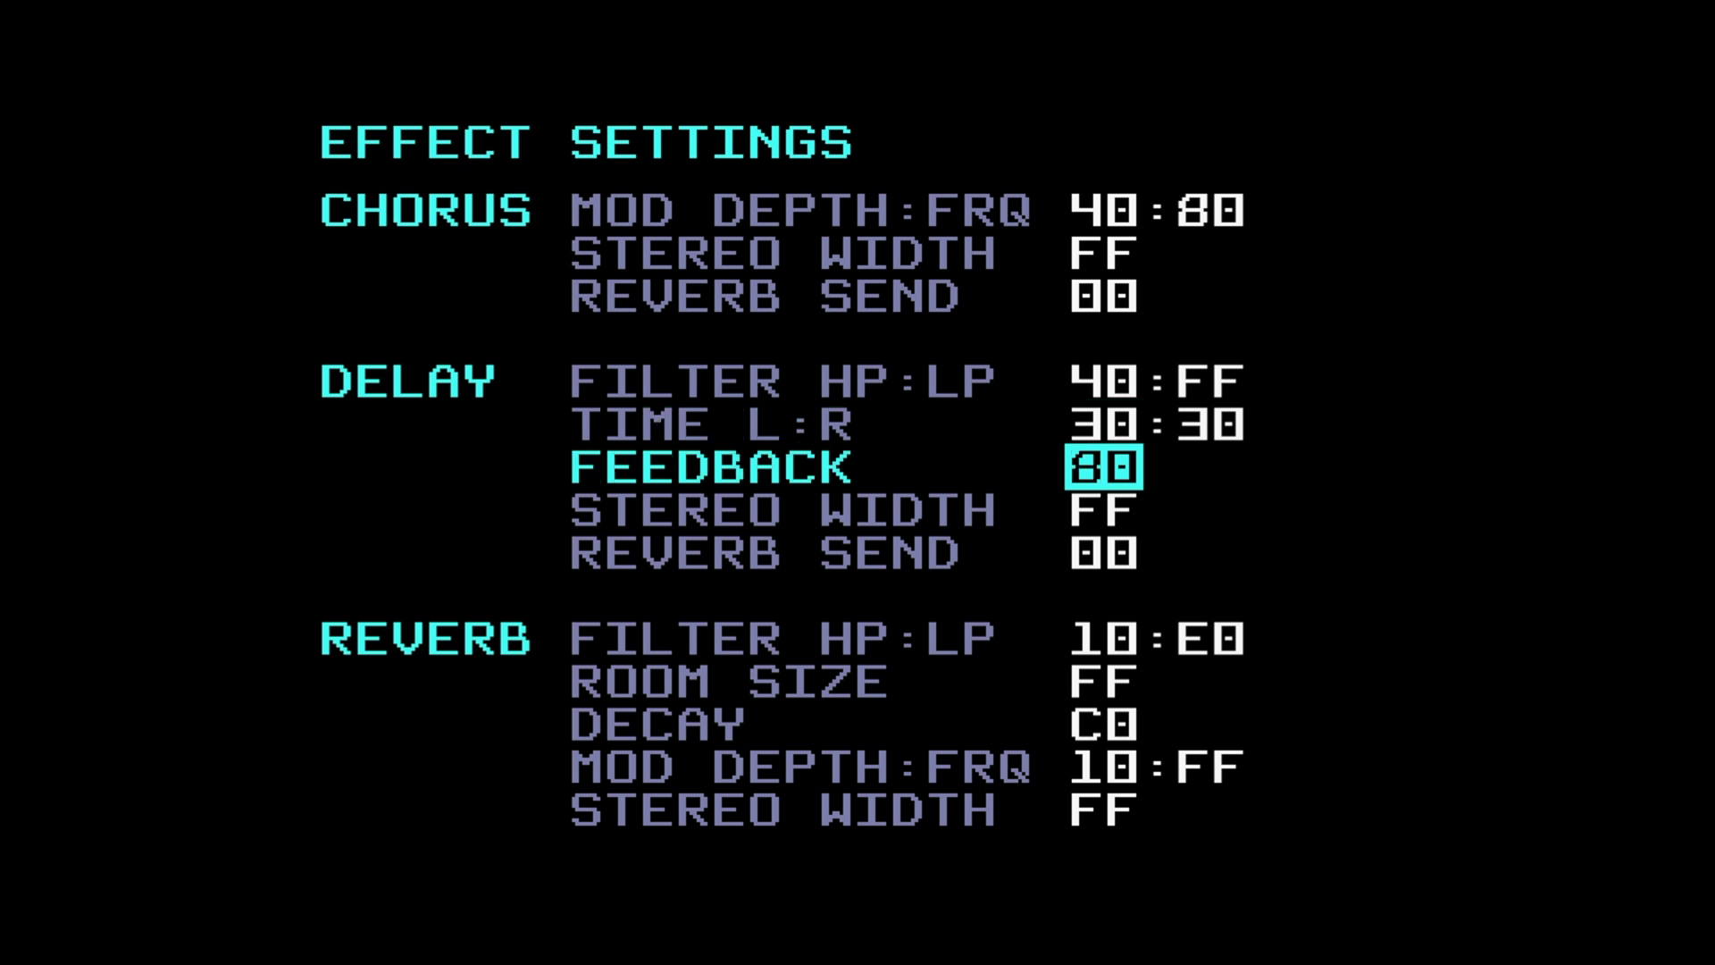
key(Down)
key(Down)
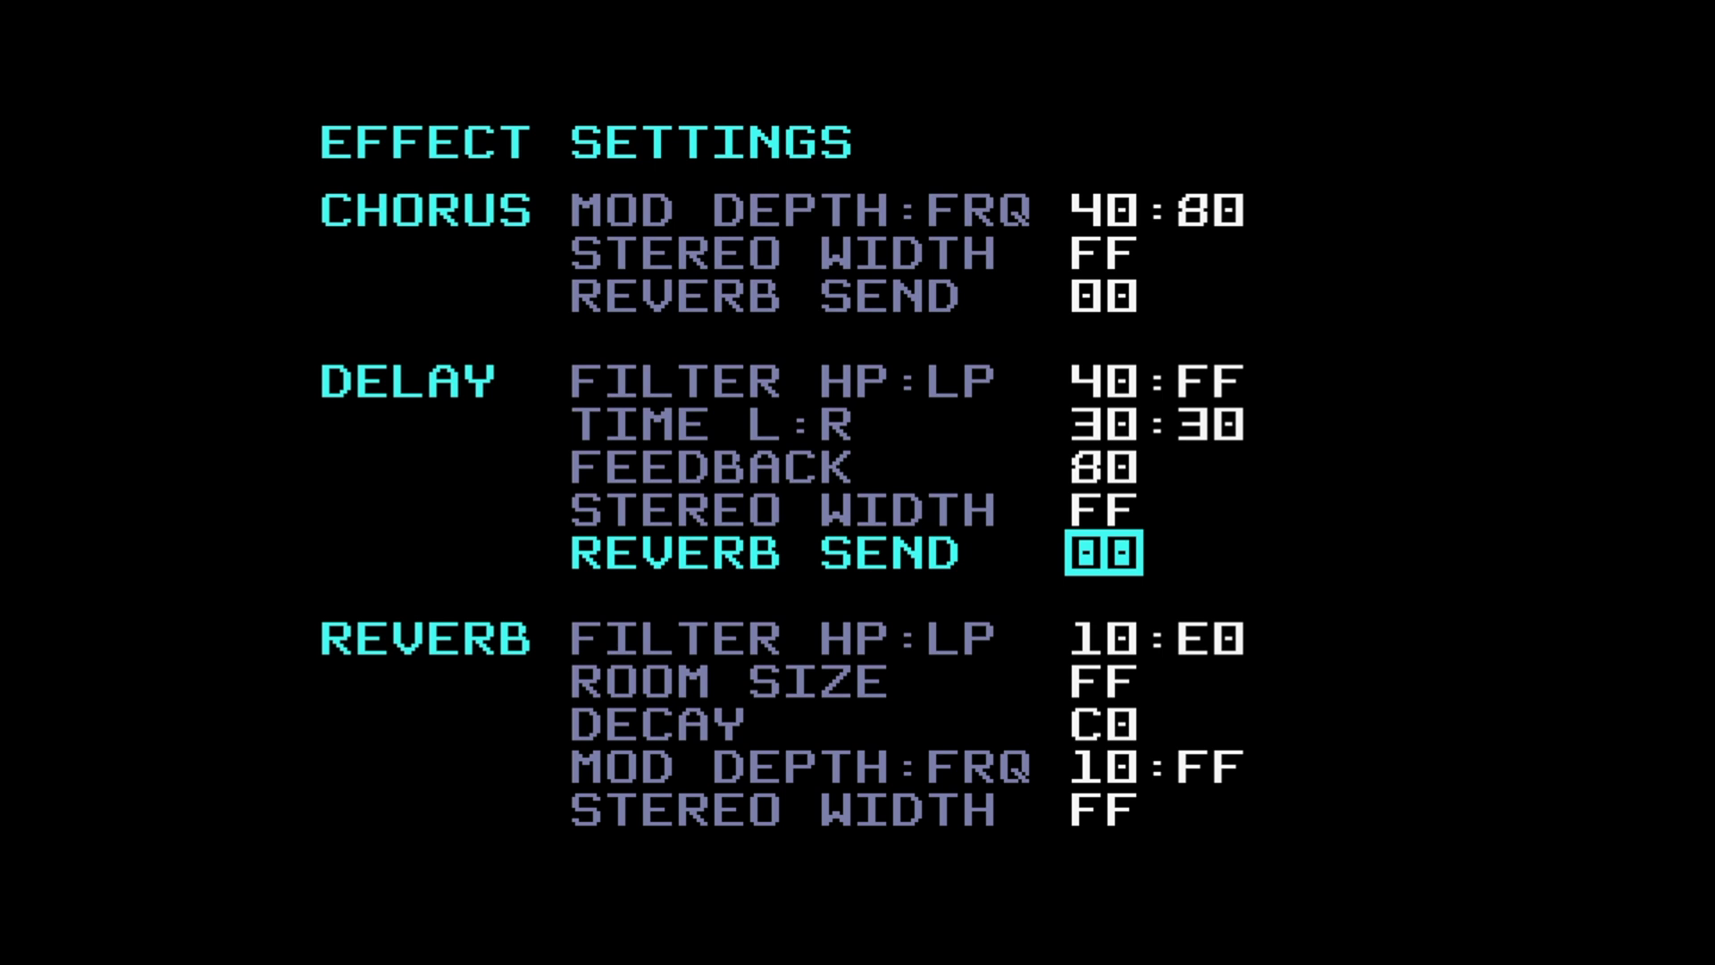
Step: Review the reverb filter, room size, decay and modulation settings, then the chorus depth
key(Down)
key(Down)
key(Up)
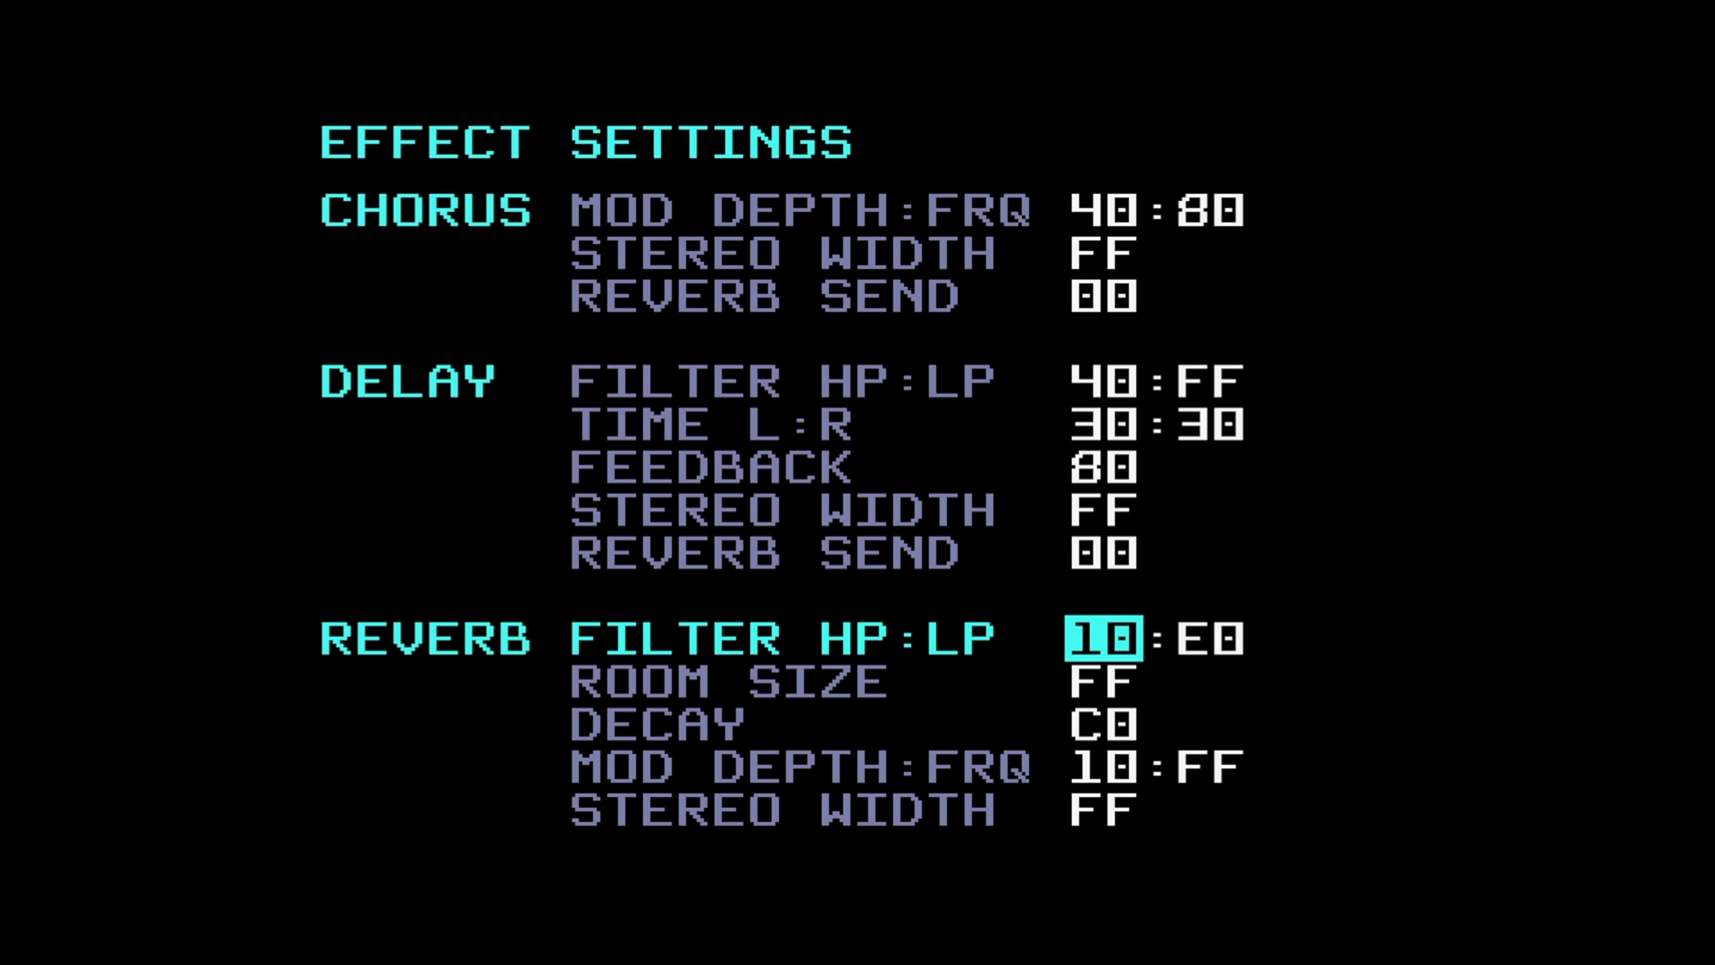
key(Down)
key(Down)
key(Down)
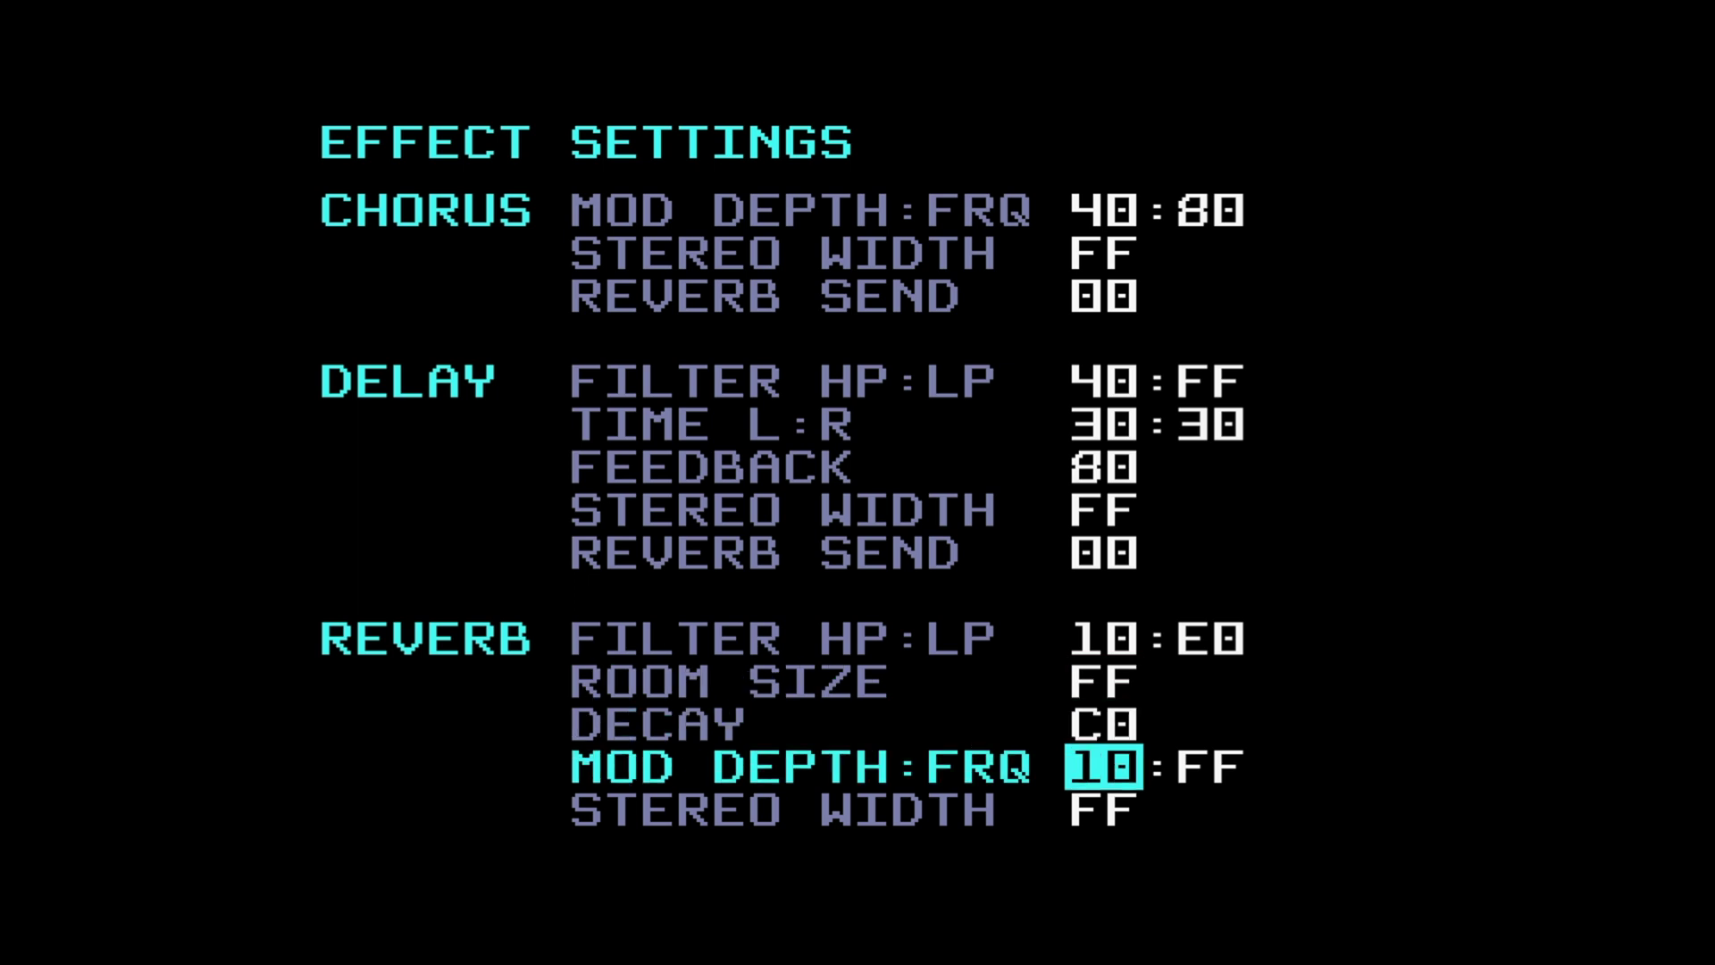
key(Right)
key(Down)
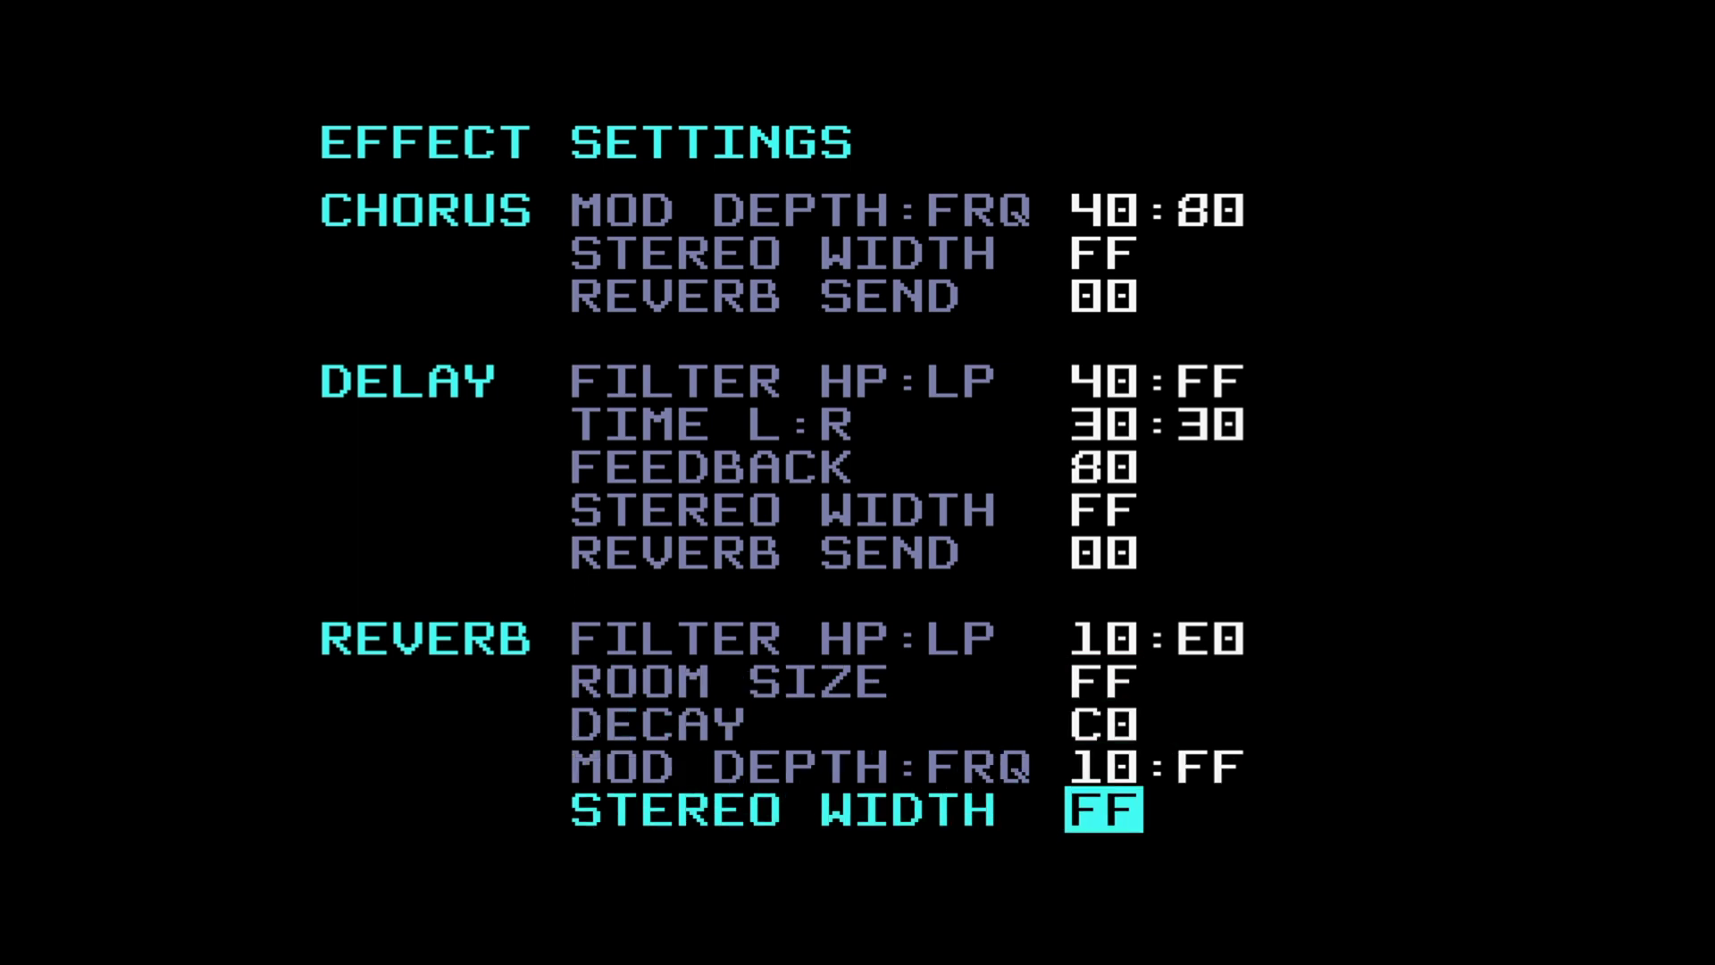
key(Up)
key(Up)
key(Up)
key(Up)
key(Up)
key(Up)
key(Up)
key(Up)
key(Up)
key(Up)
key(Up)
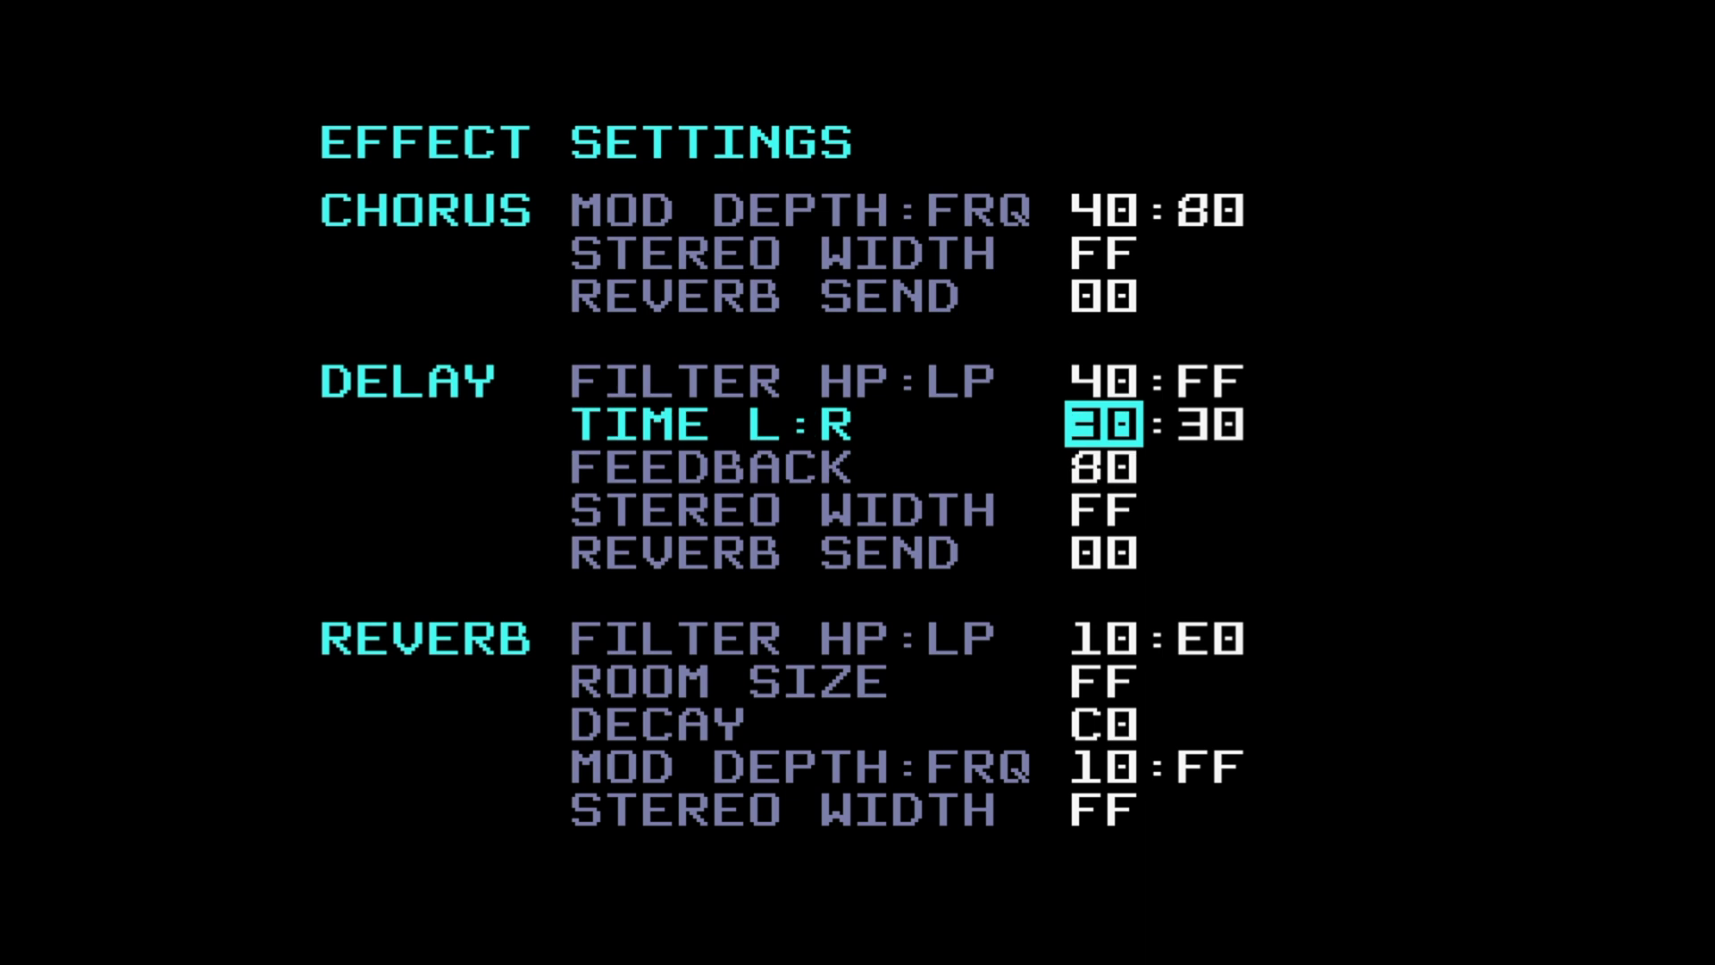
key(Up)
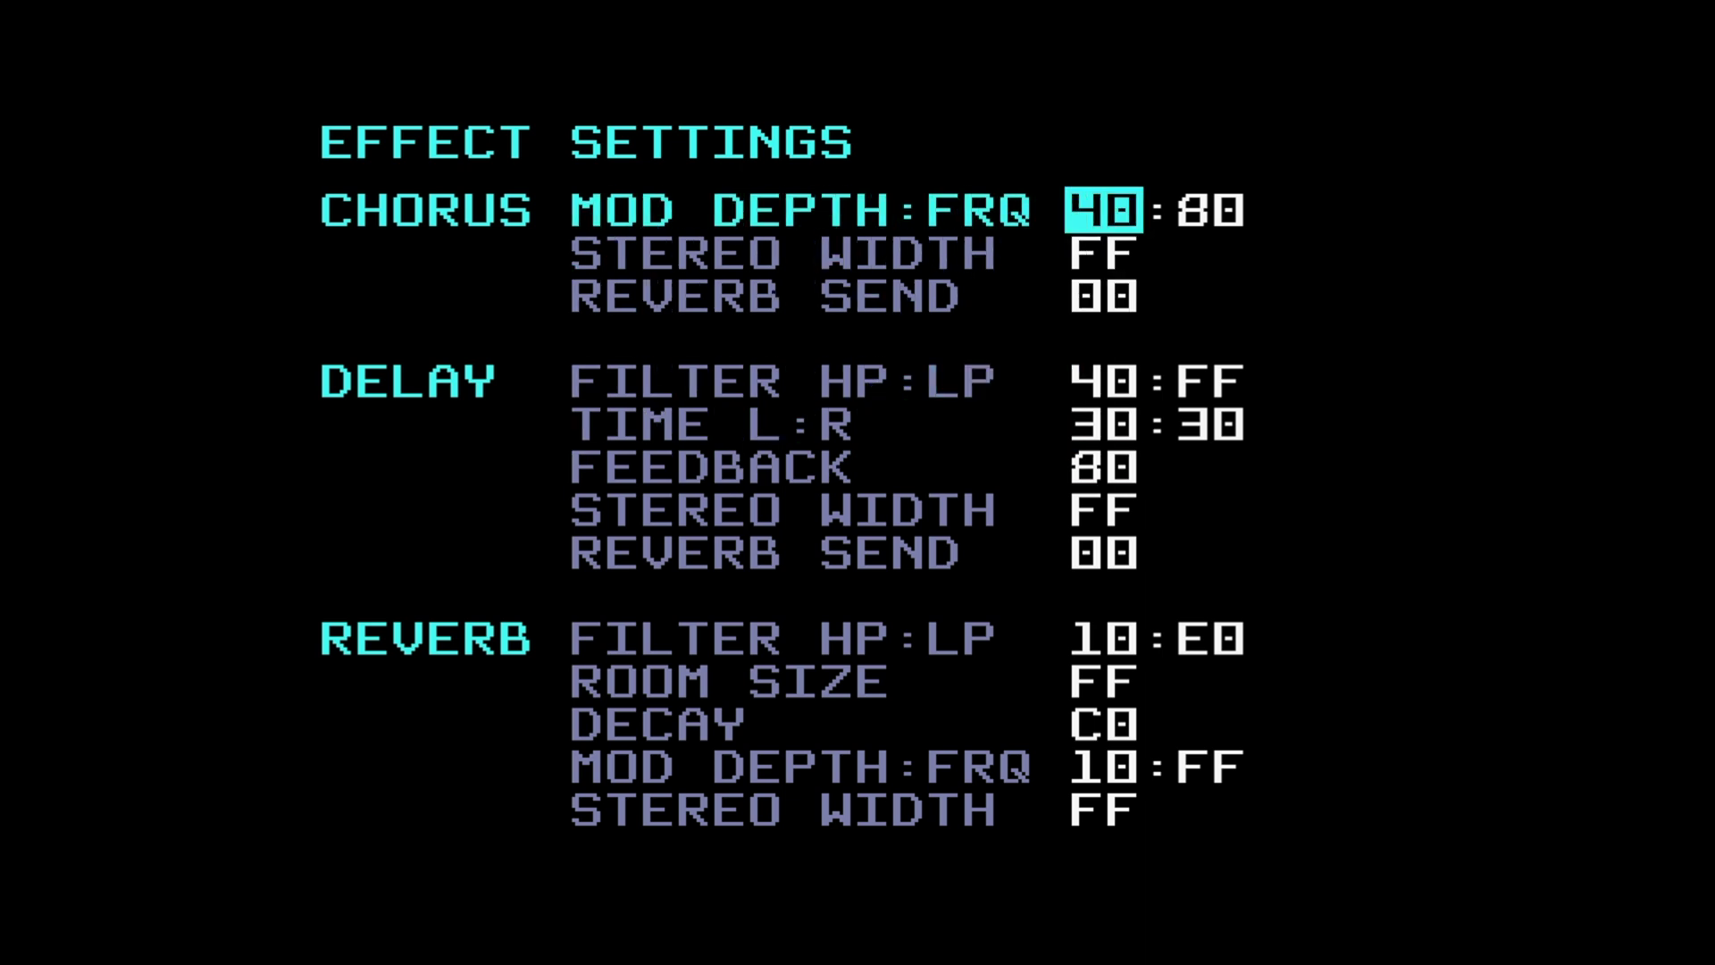
Step: Go back through the Mixer to phrase 10's FX1 column
key(shift+Left)
key(shift+Up)
key(Left)
key(Left)
key(Left)
key(Left)
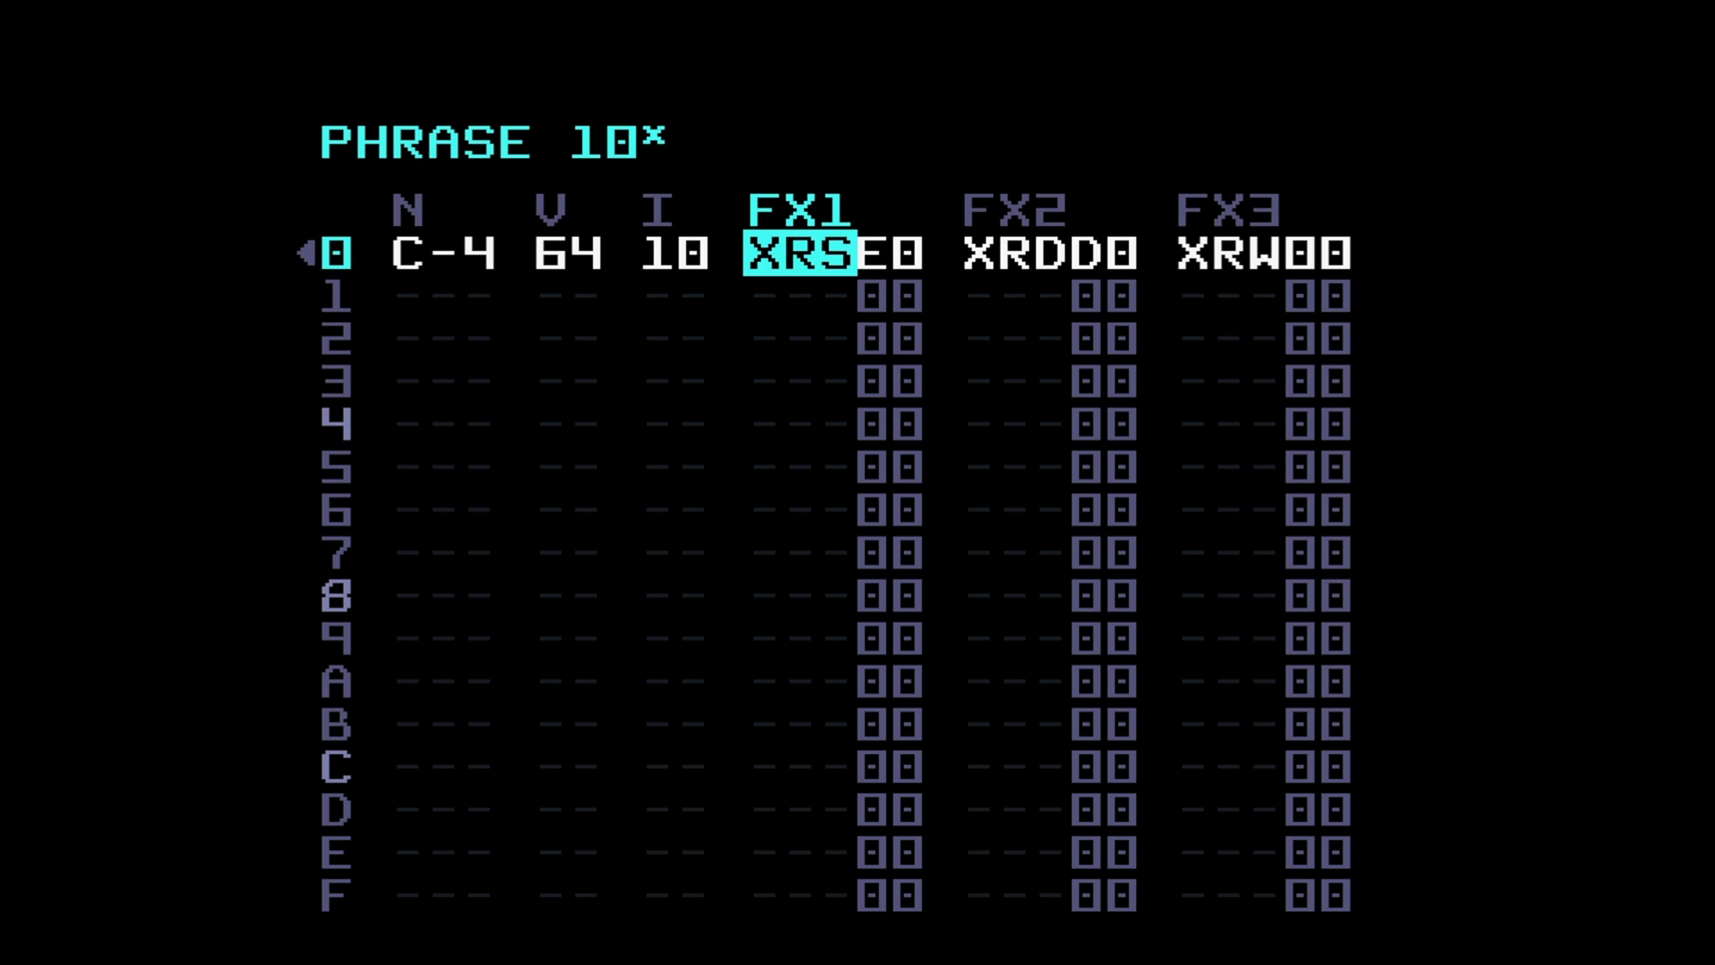
Step: Cycle row 0's FX1 command from reverb size through the chorus commands to delay time XDTE0
key(ctrl+Down)
key(ctrl+Right)
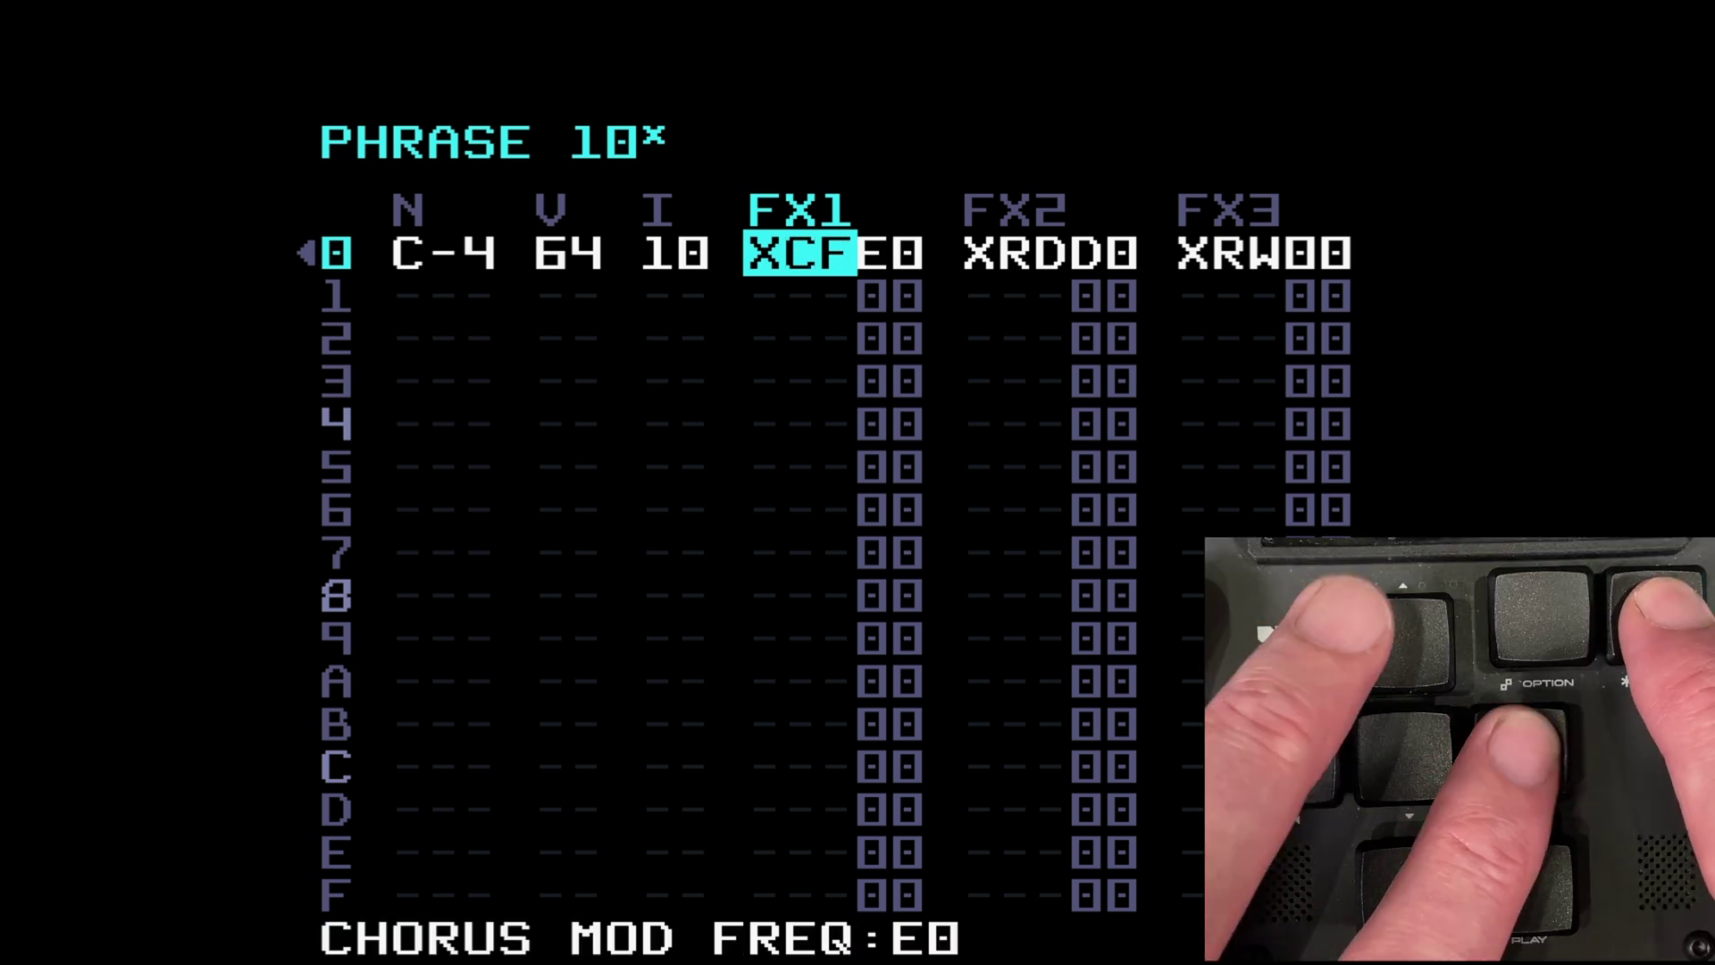
key(ctrl+Right)
key(ctrl+Right)
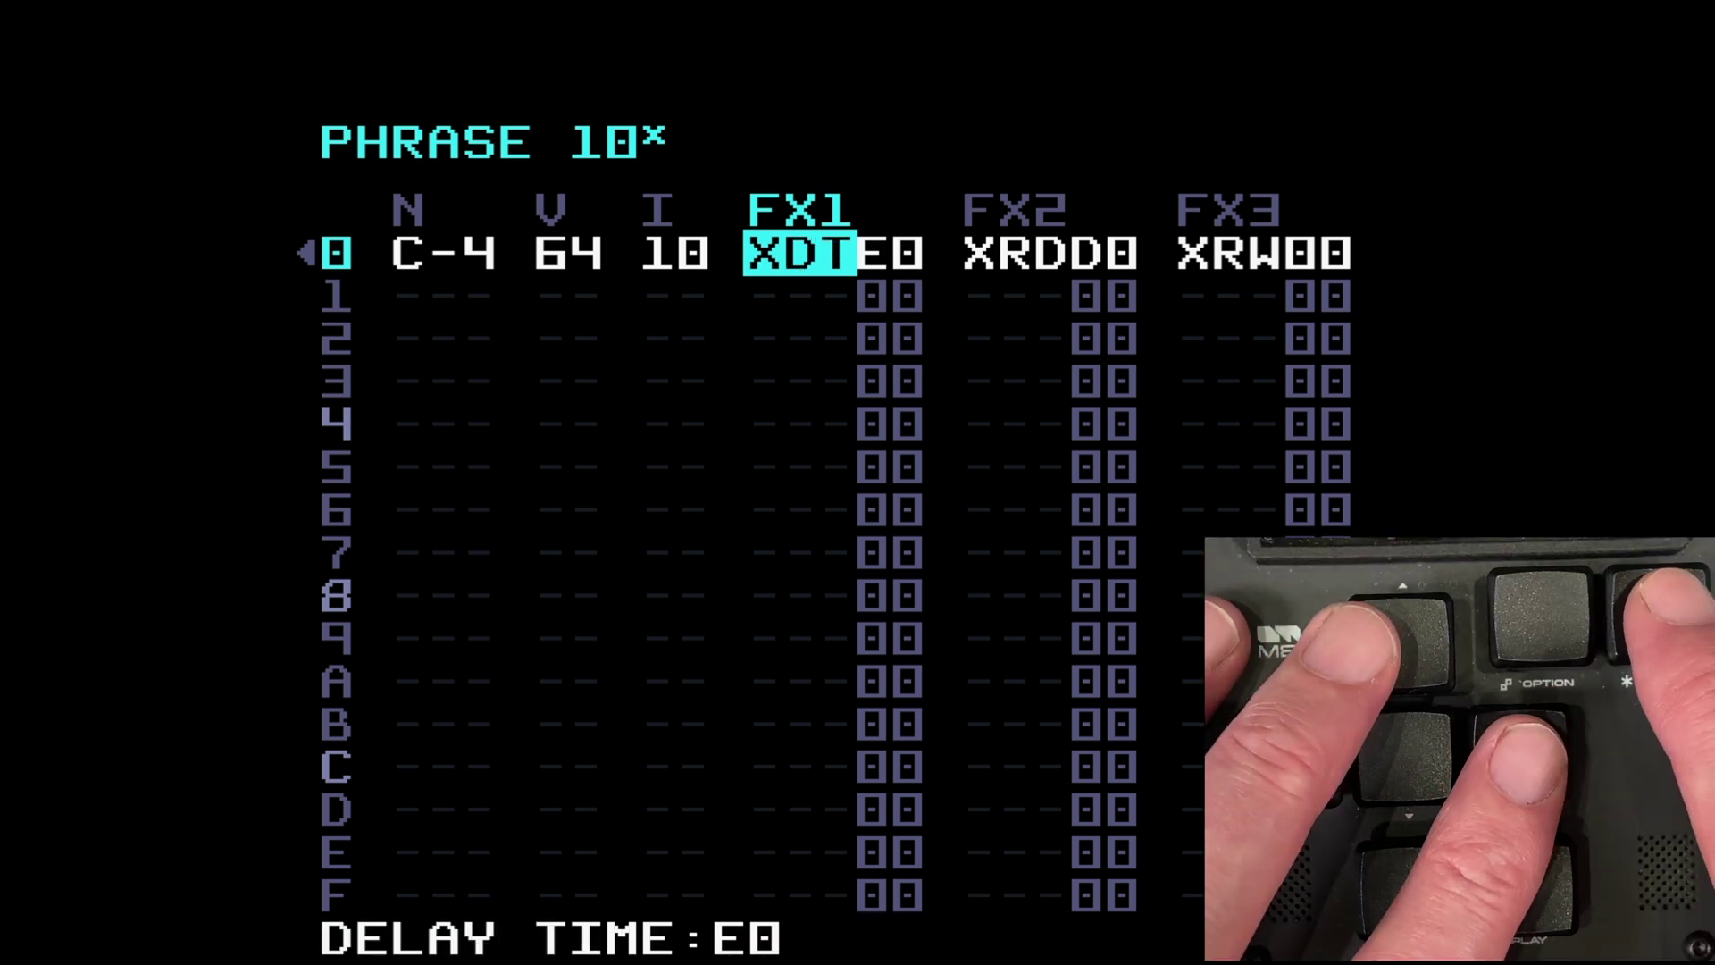
key(ctrl+Right)
key(ctrl+Right)
key(ctrl+Right)
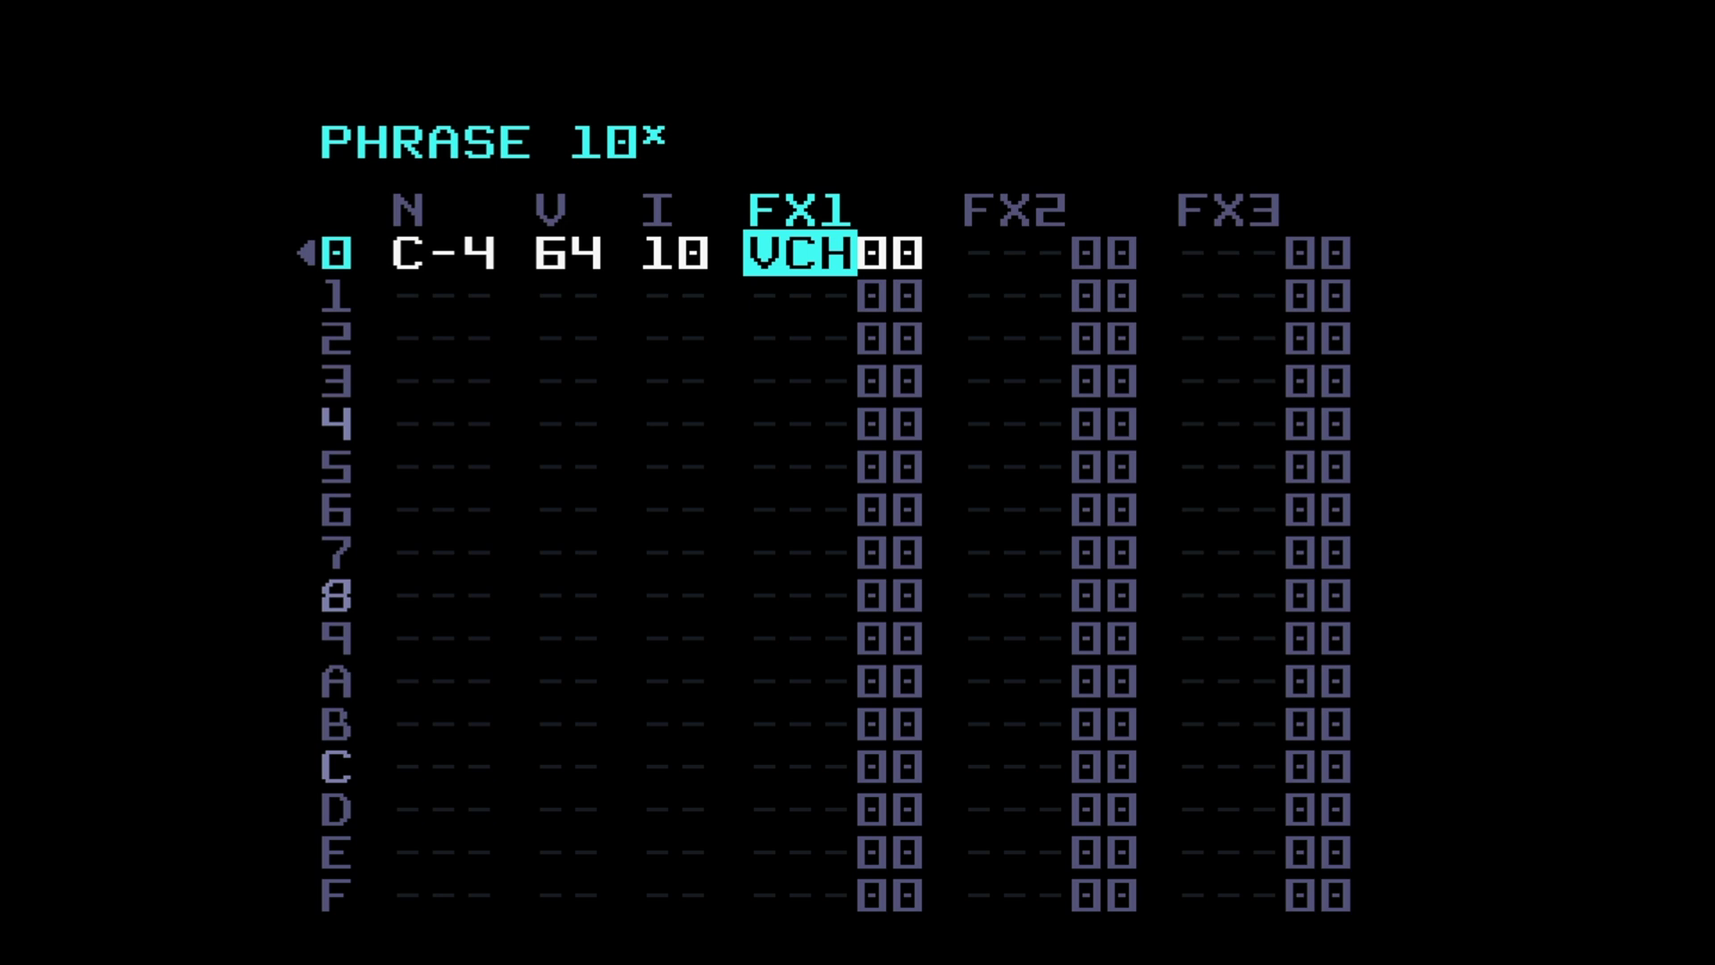
Step: Set the FX1 chorus volume value to C0 and start the phrase playing
key(Right)
key(x)
key(x+Down)
key(x+Down)
key(x+Down)
key(x+Down)
key(space)
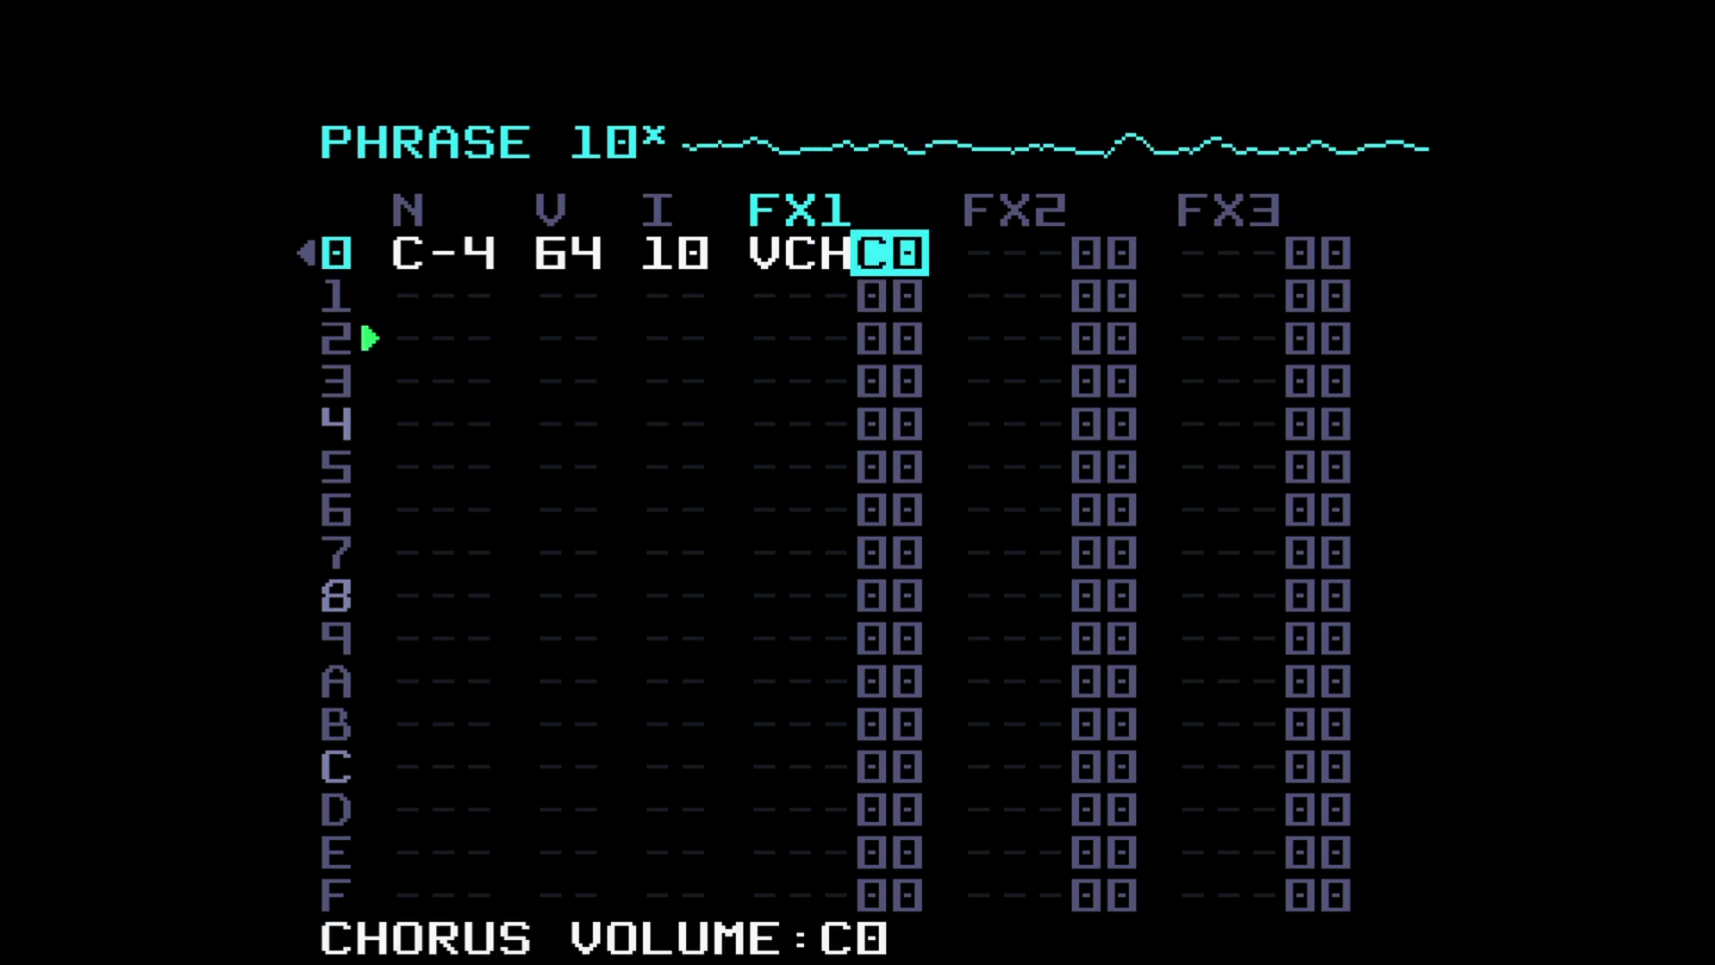
Step: Raise instrument 10's chorus send CHO to E0
key(shift+Right)
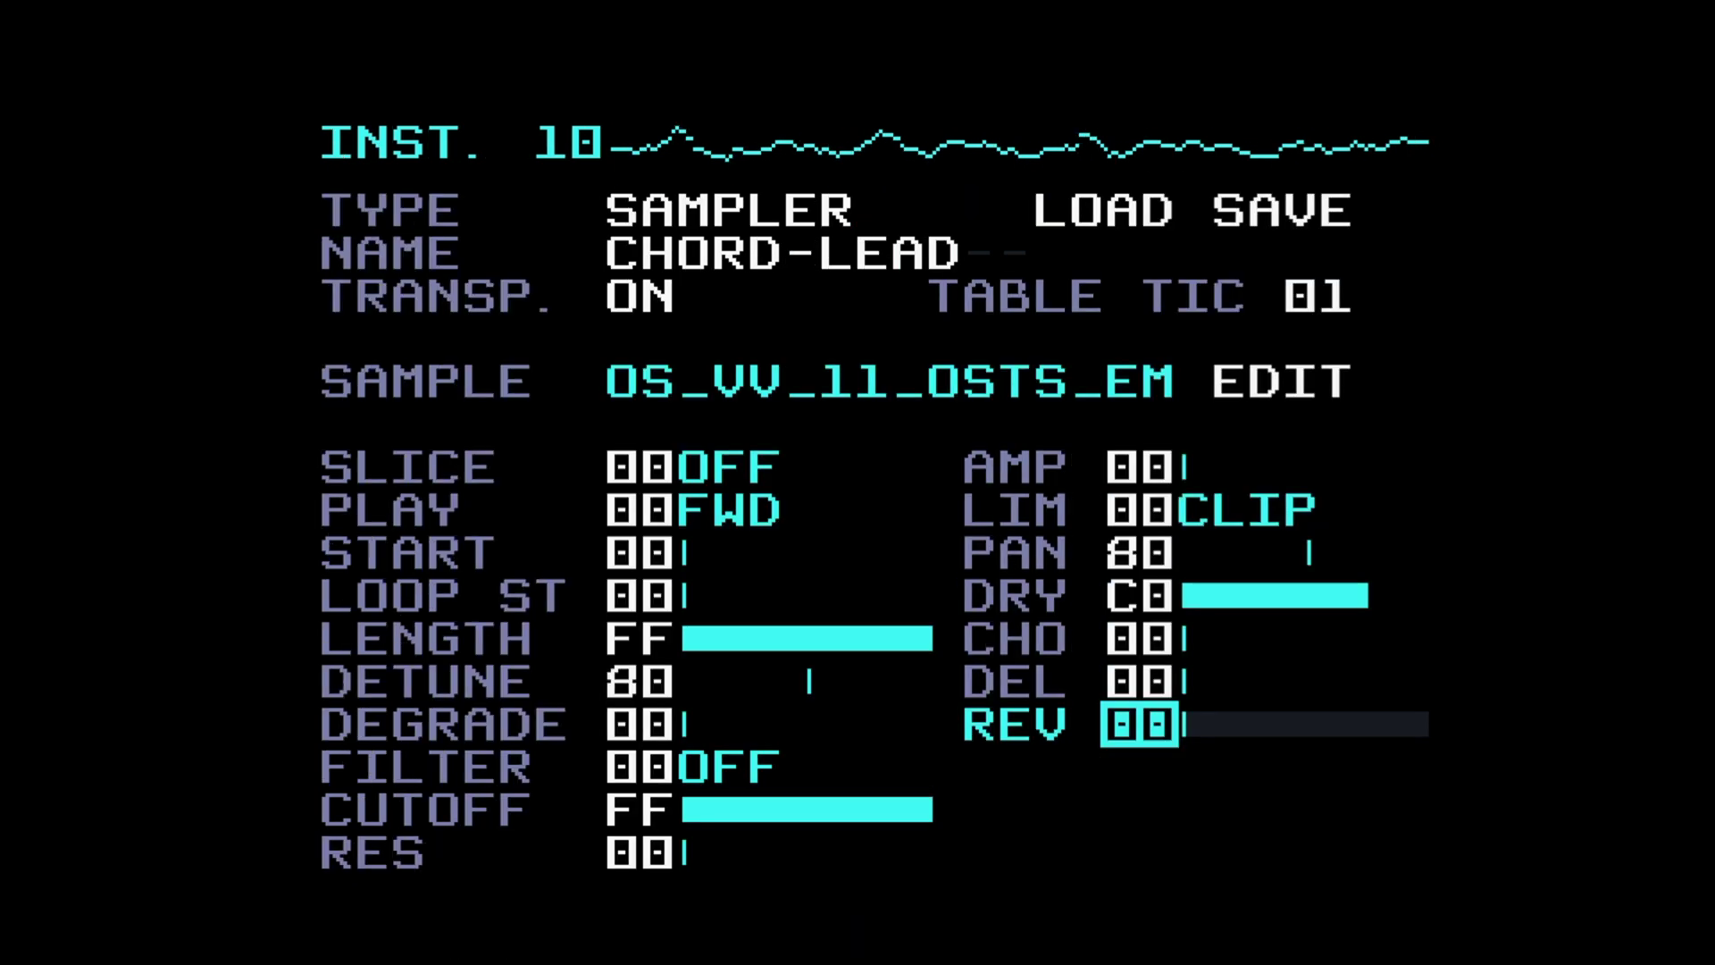
key(Up)
key(Up)
key(x+Up)
key(x+Up)
key(x+Up)
key(x+Up)
key(x+Up)
key(x+Up)
key(x+Up)
key(x+Up)
key(x+Up)
key(x+Up)
key(x+Up)
key(x+Up)
key(x+Up)
key(x+Up)
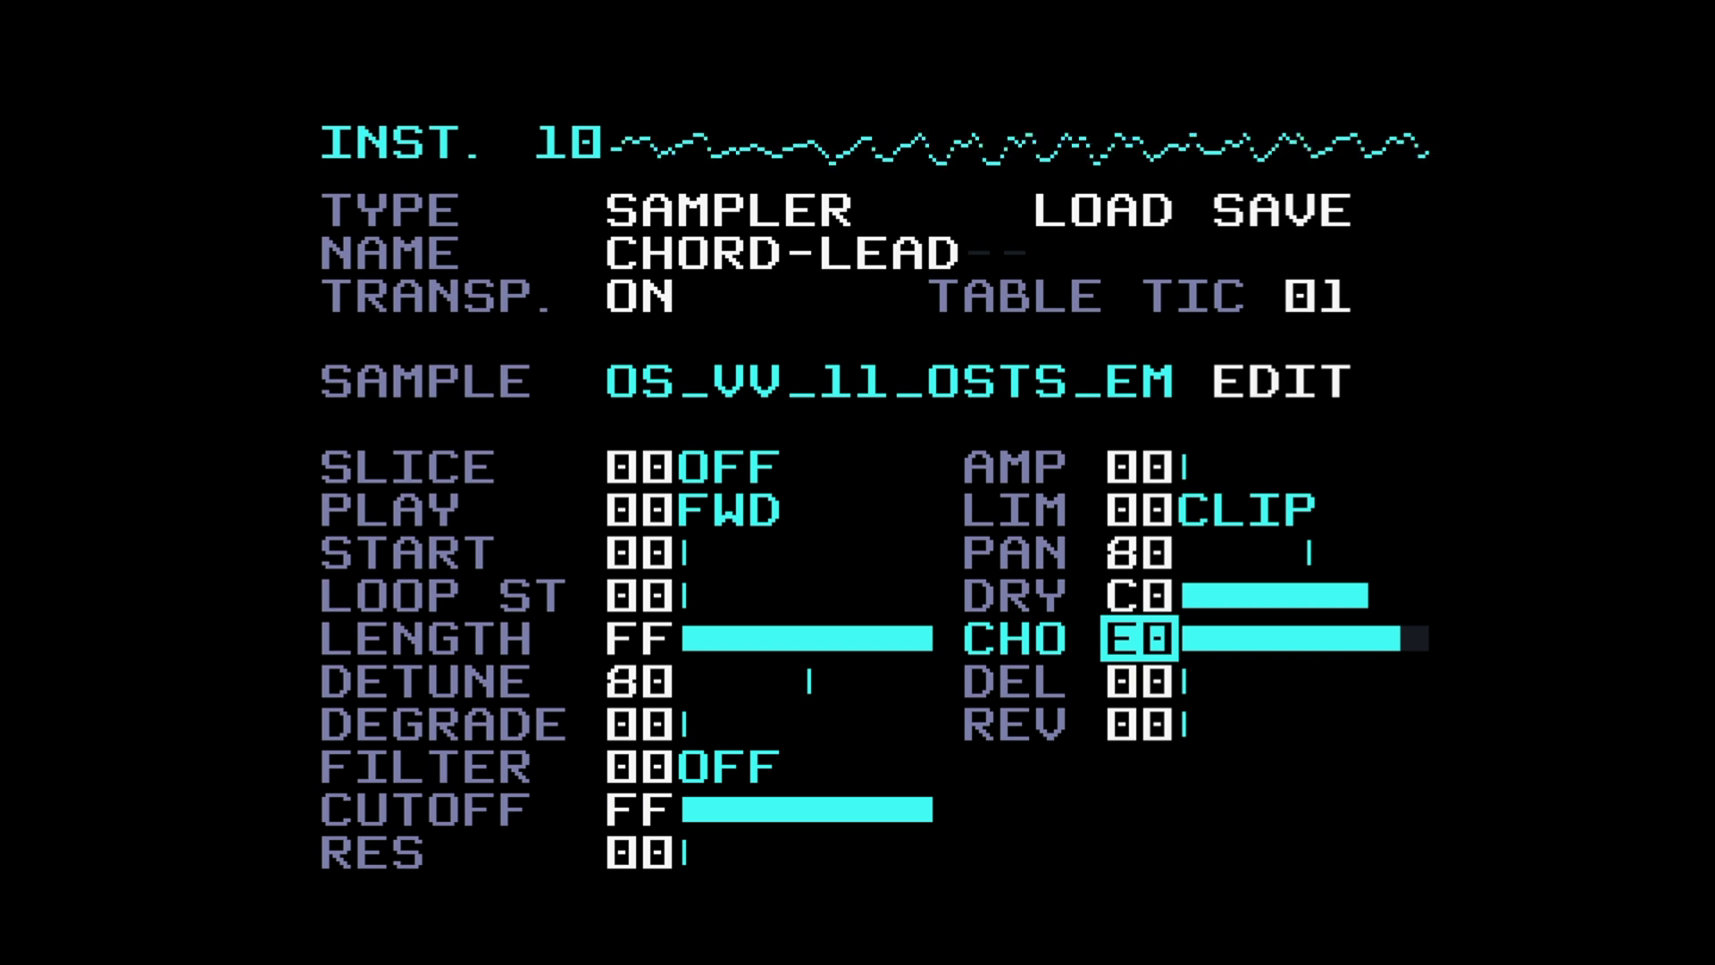
Step: Turn the mixer's chorus level down to 00 and replay to hear it muted
key(shift+Up)
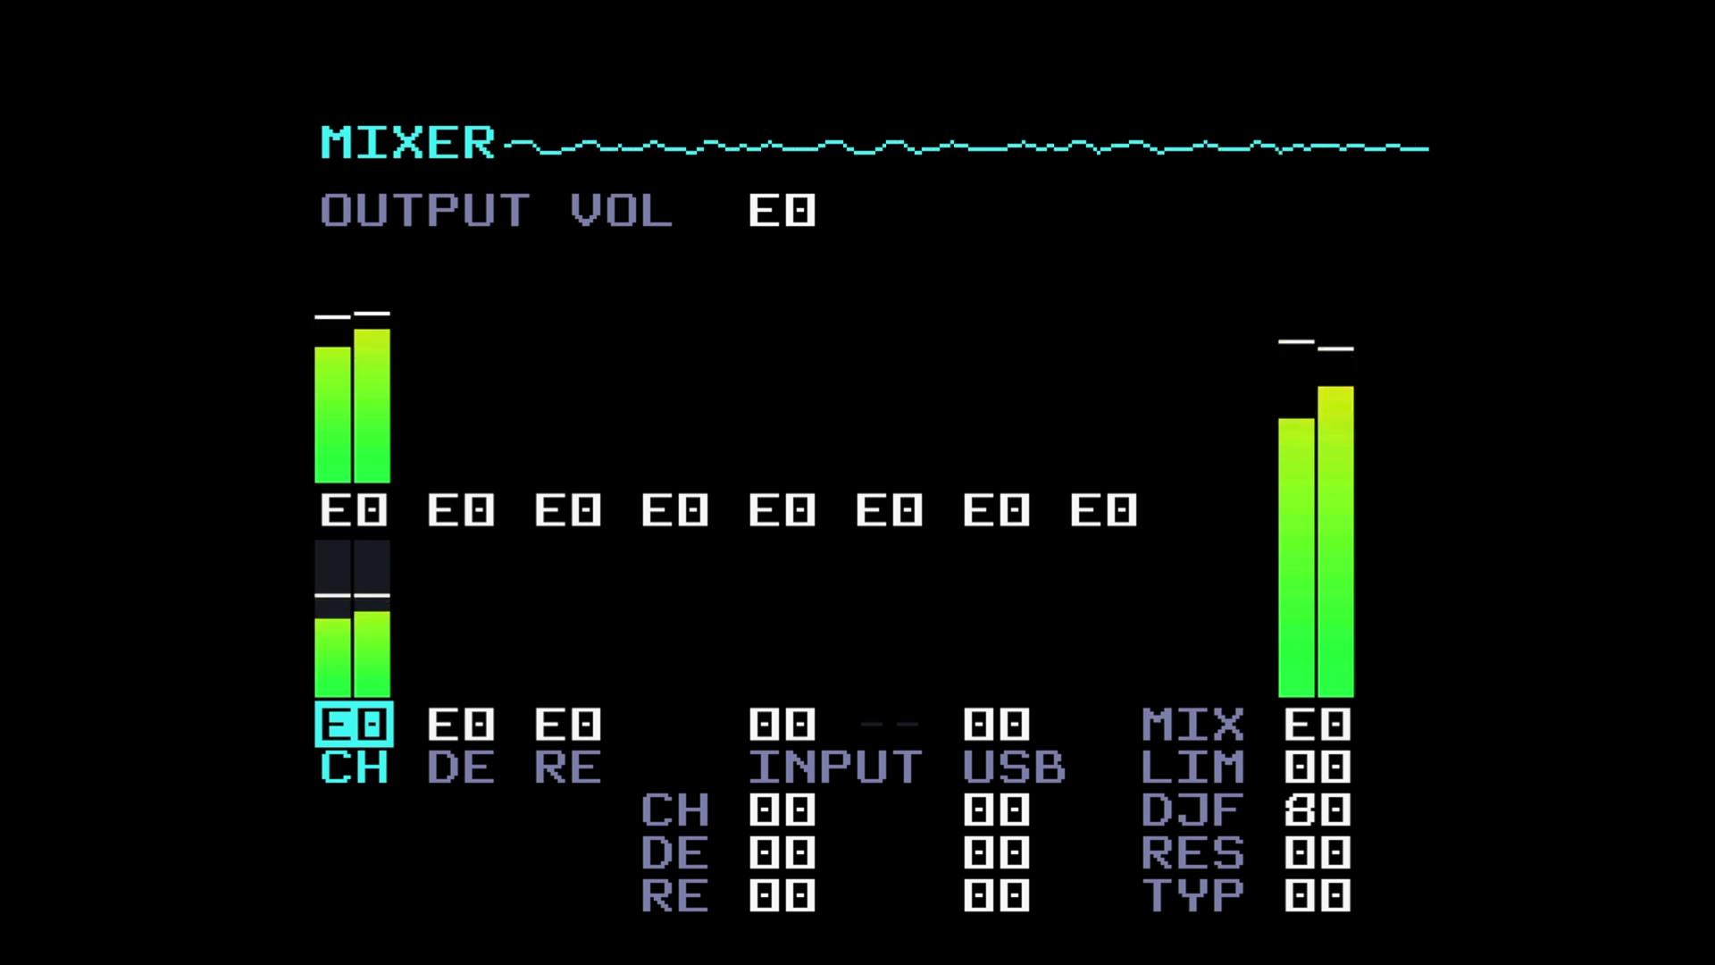
key(x)
key(x+Down)
key(x+Down)
key(x+Down)
key(x+Down)
key(x+Down)
key(x+Down)
key(x+Down)
key(x+Down)
key(x+Down)
key(x+Down)
key(x+Down)
key(x+Down)
key(x+Down)
key(x+Down)
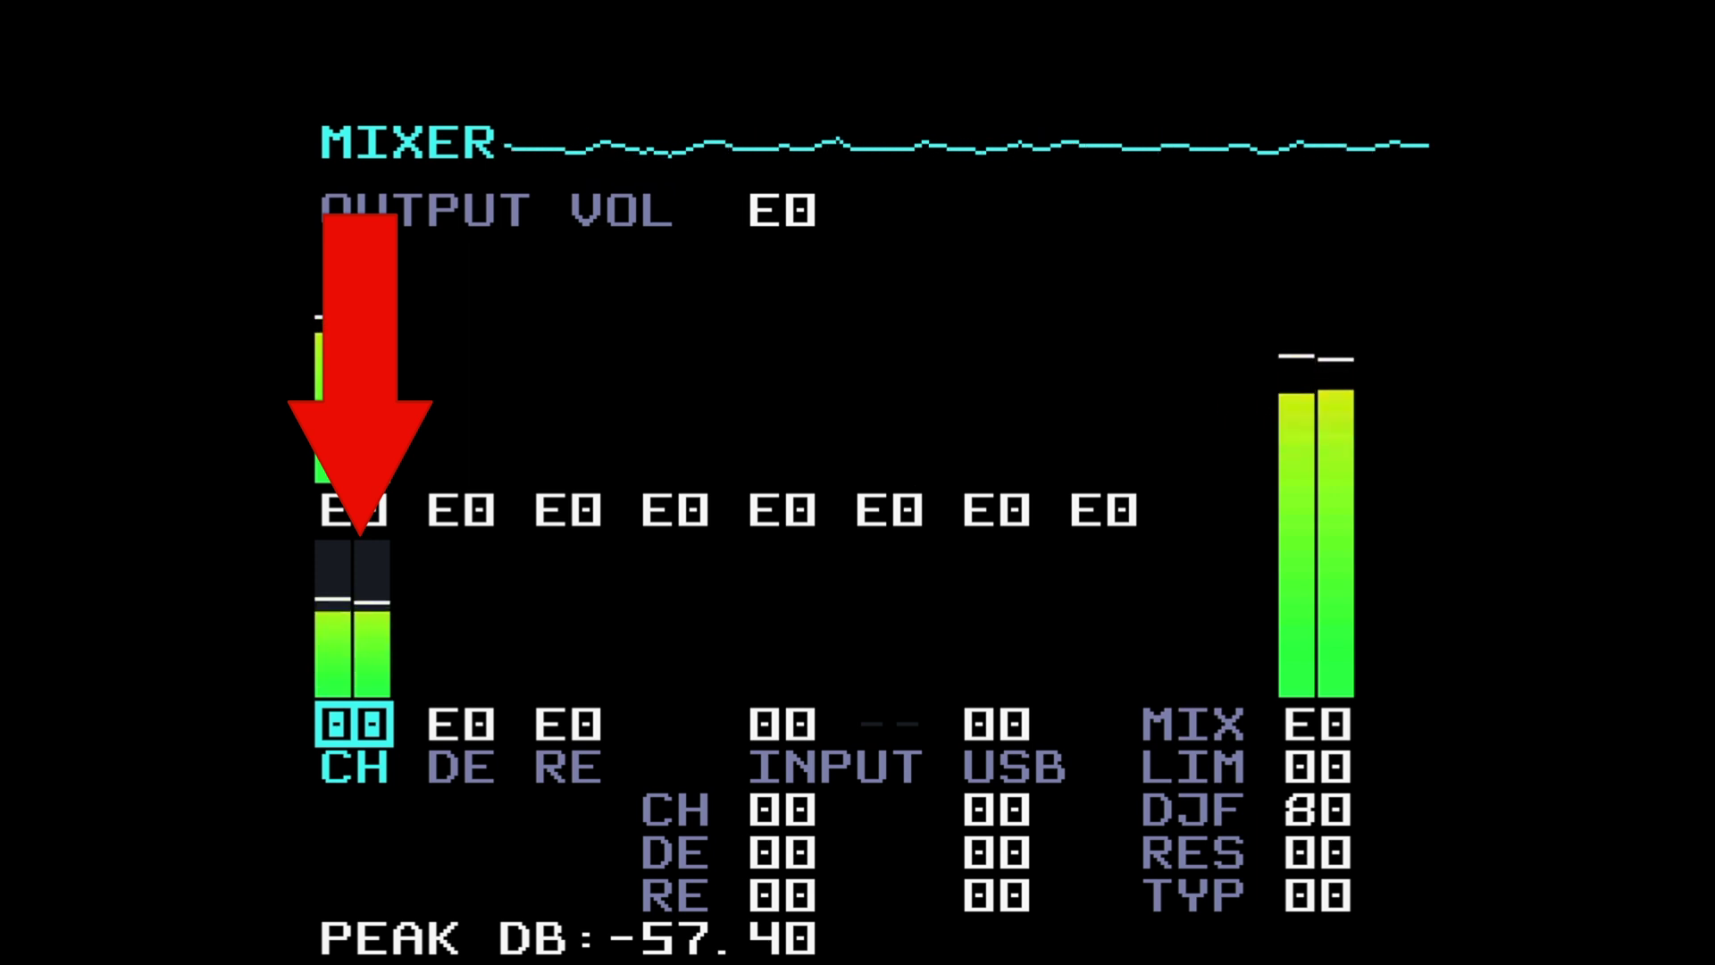
key(space)
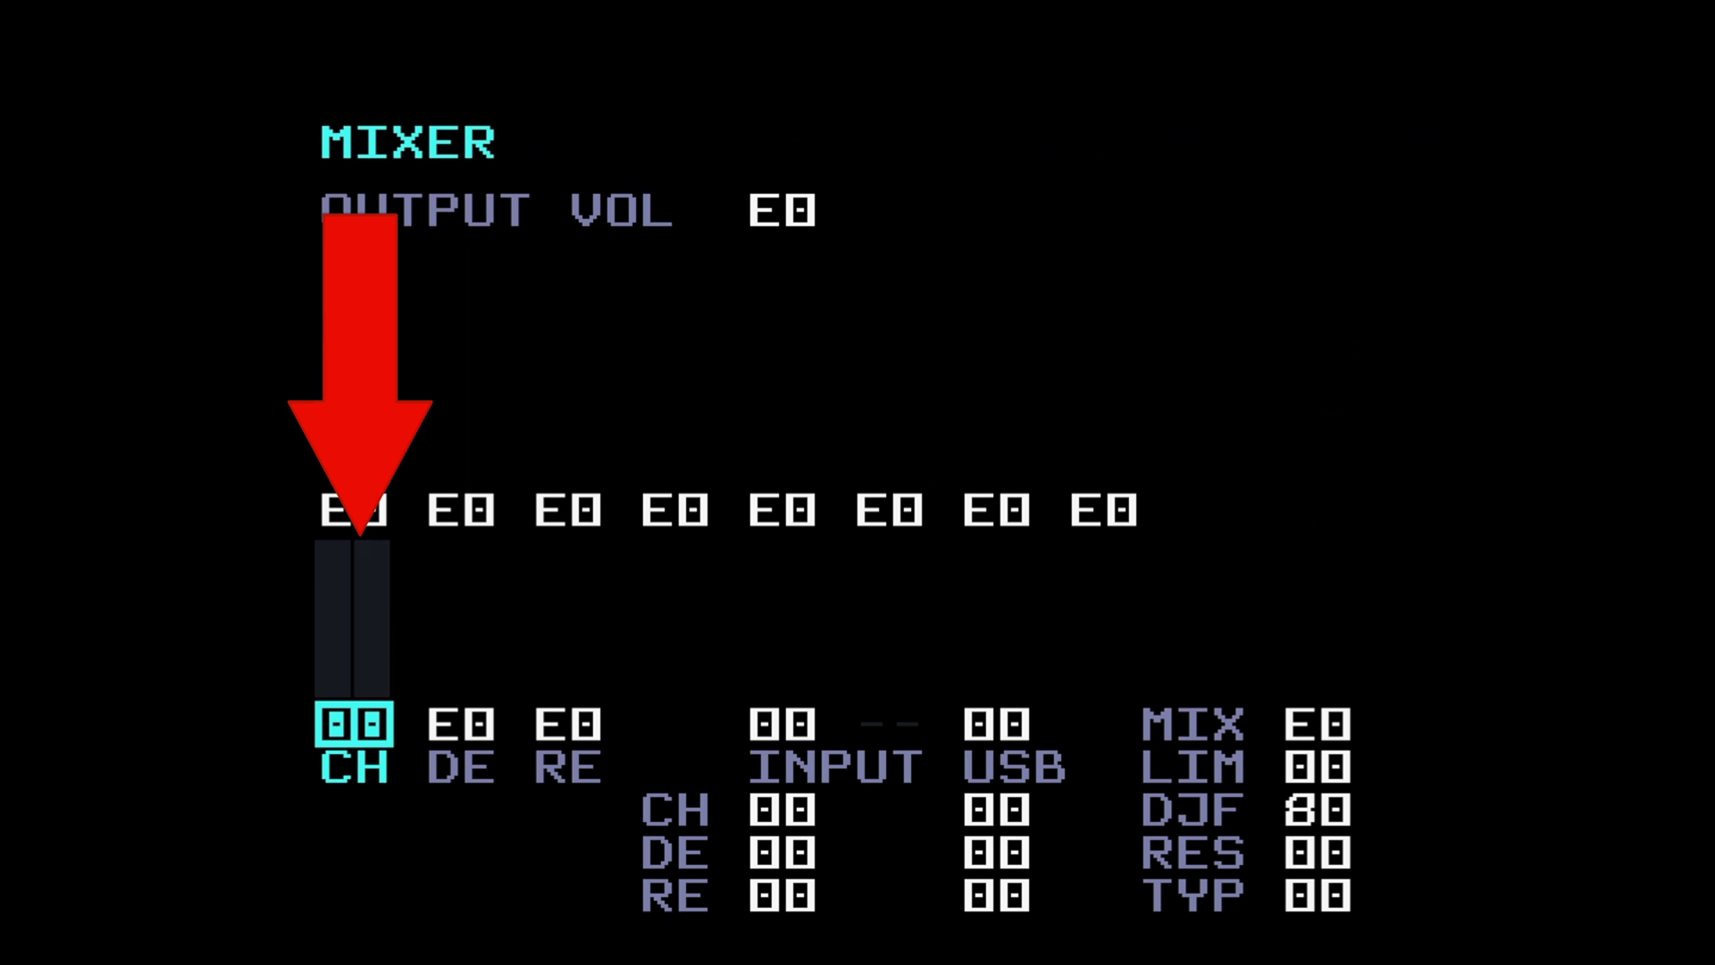
key(space)
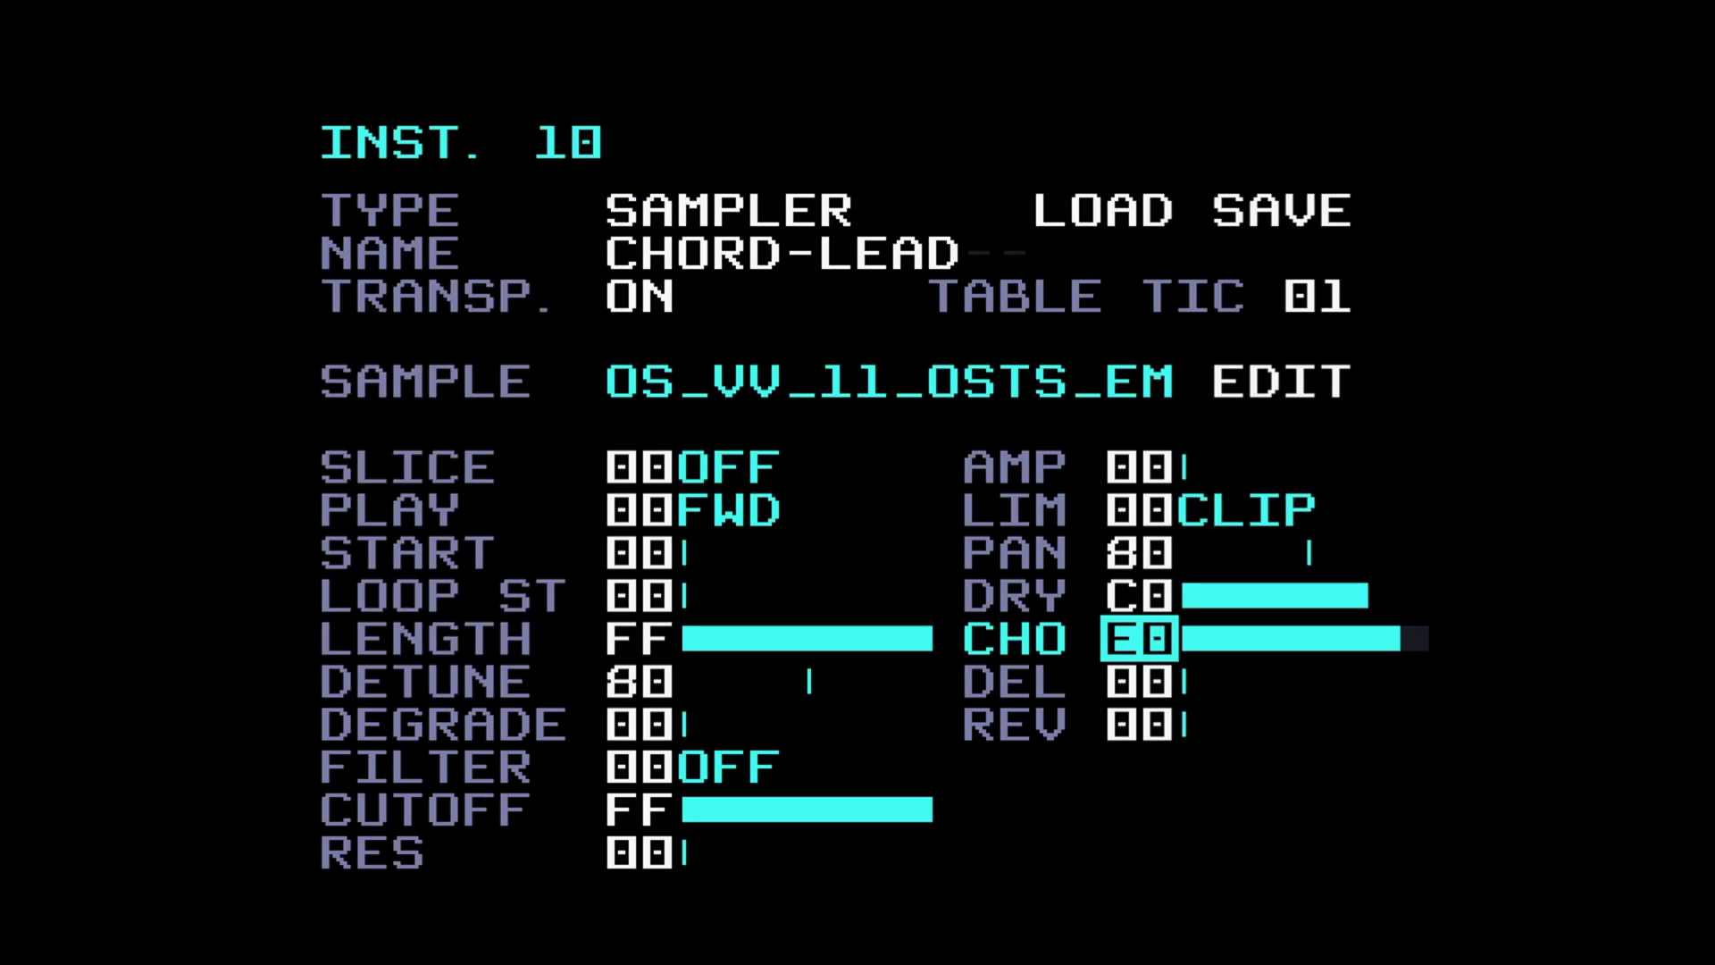
Step: Set instrument 10's chorus send to 00 and its delay send to C0, then return to phrase 10
key(shift+Left)
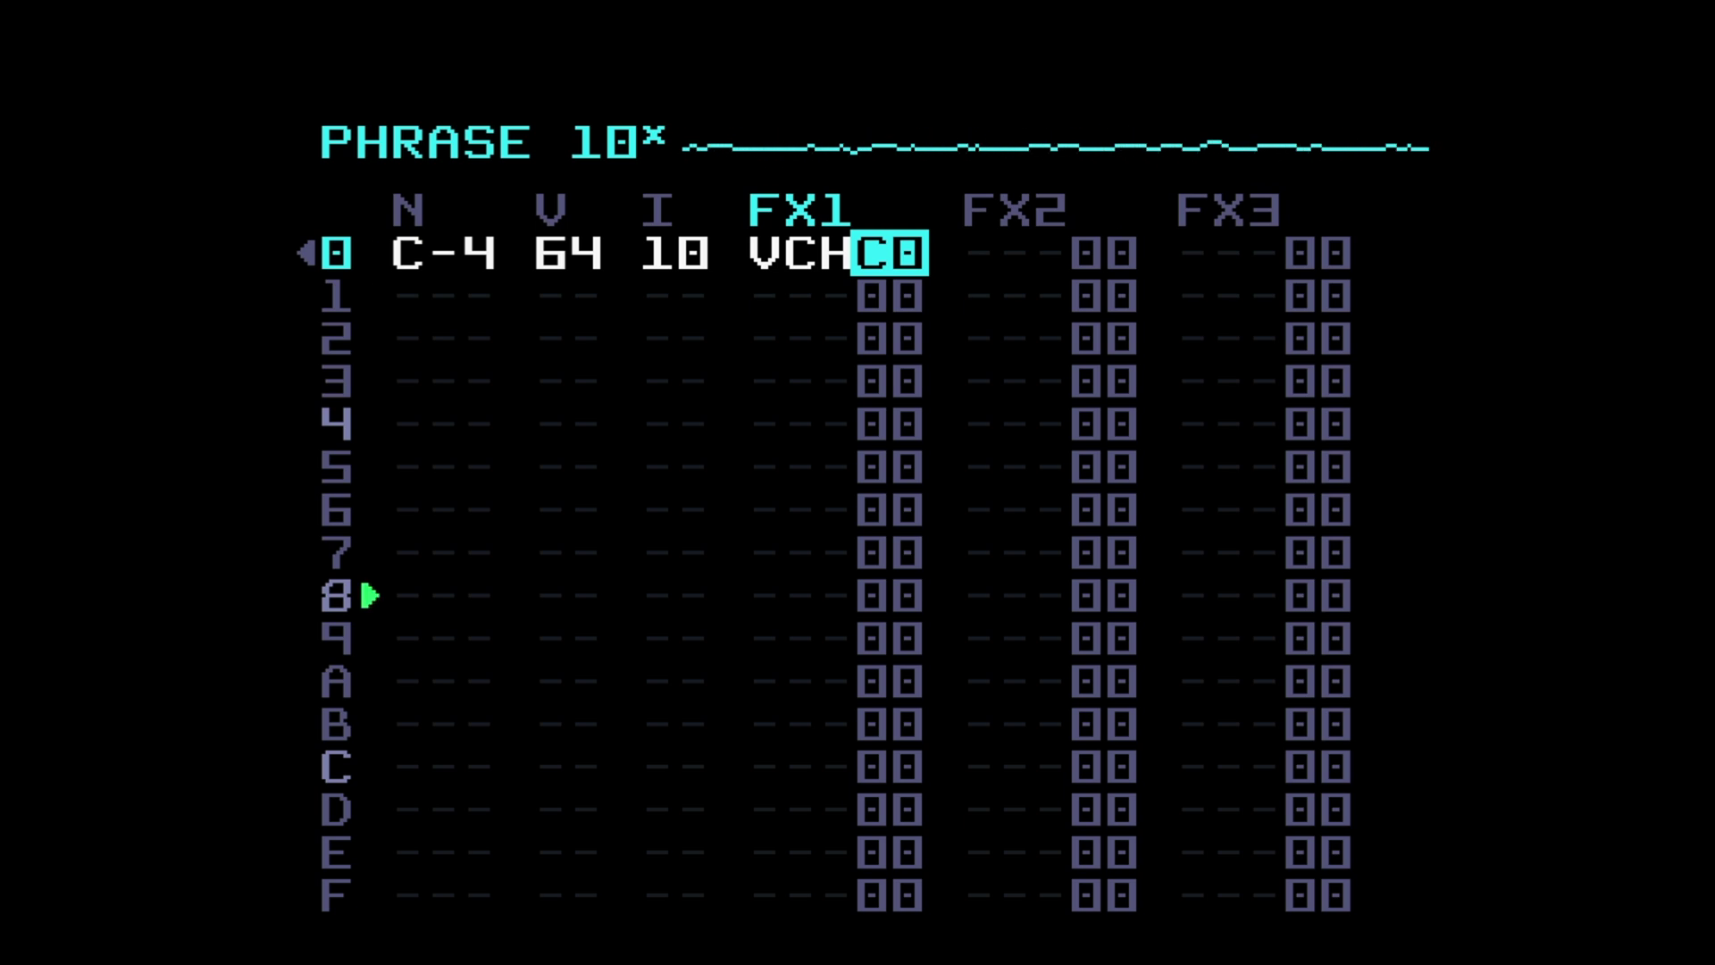
key(shift+Right)
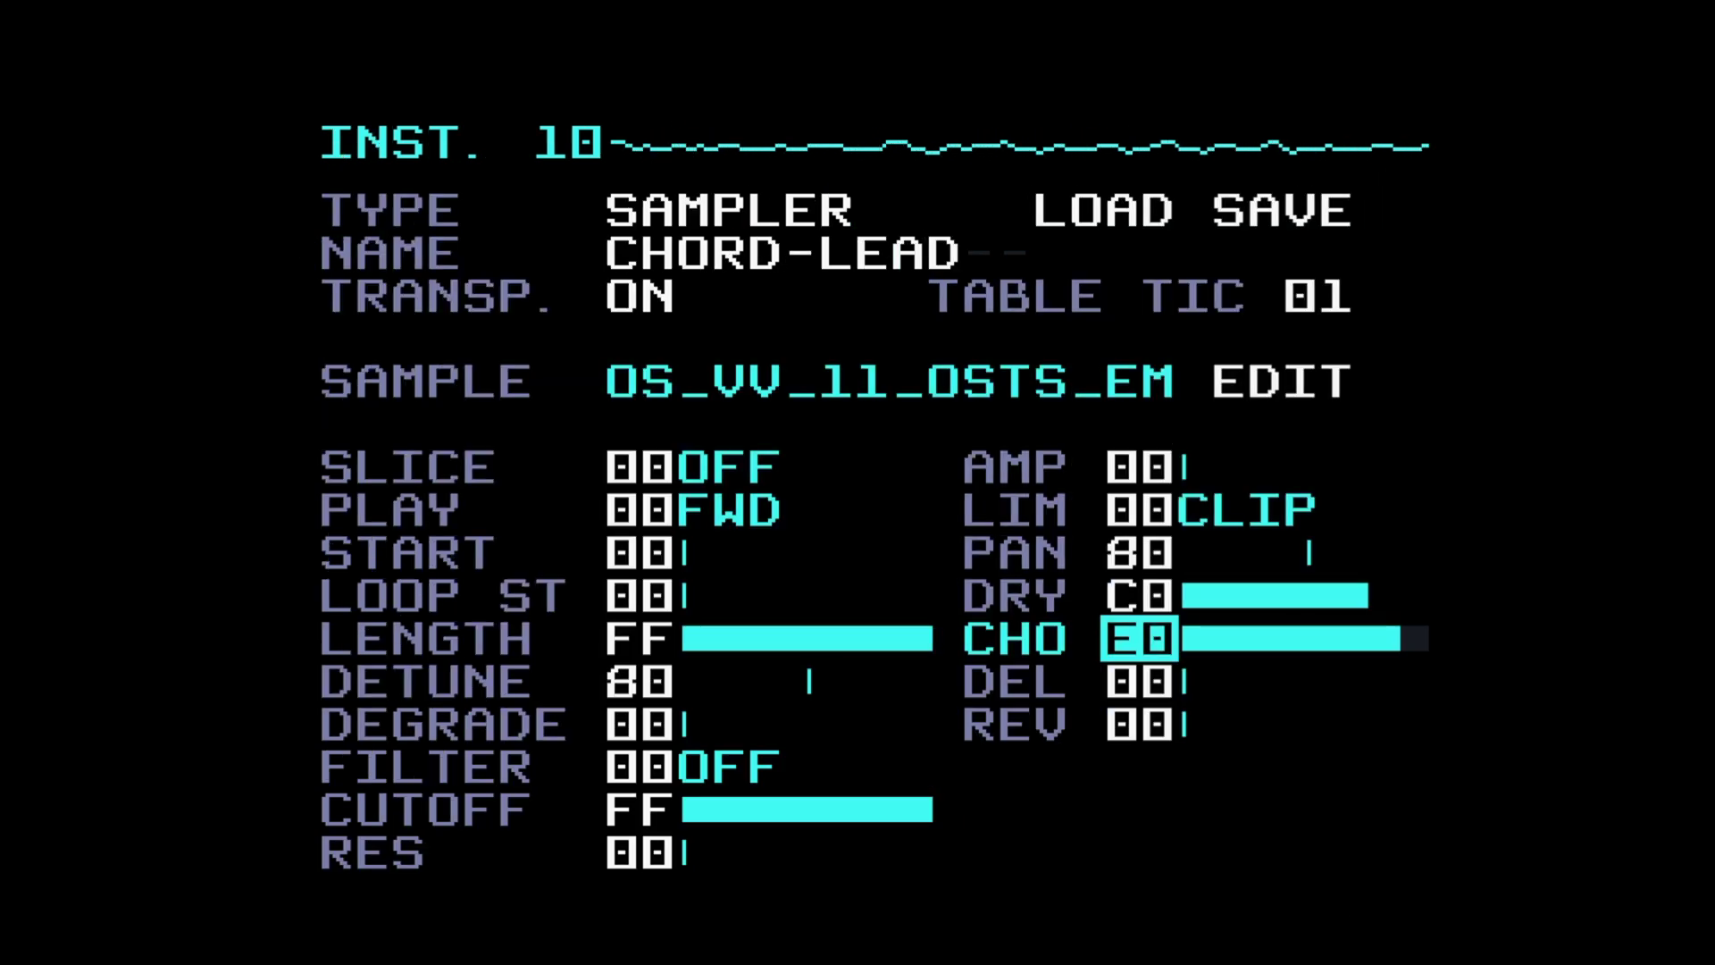
key(x+Down)
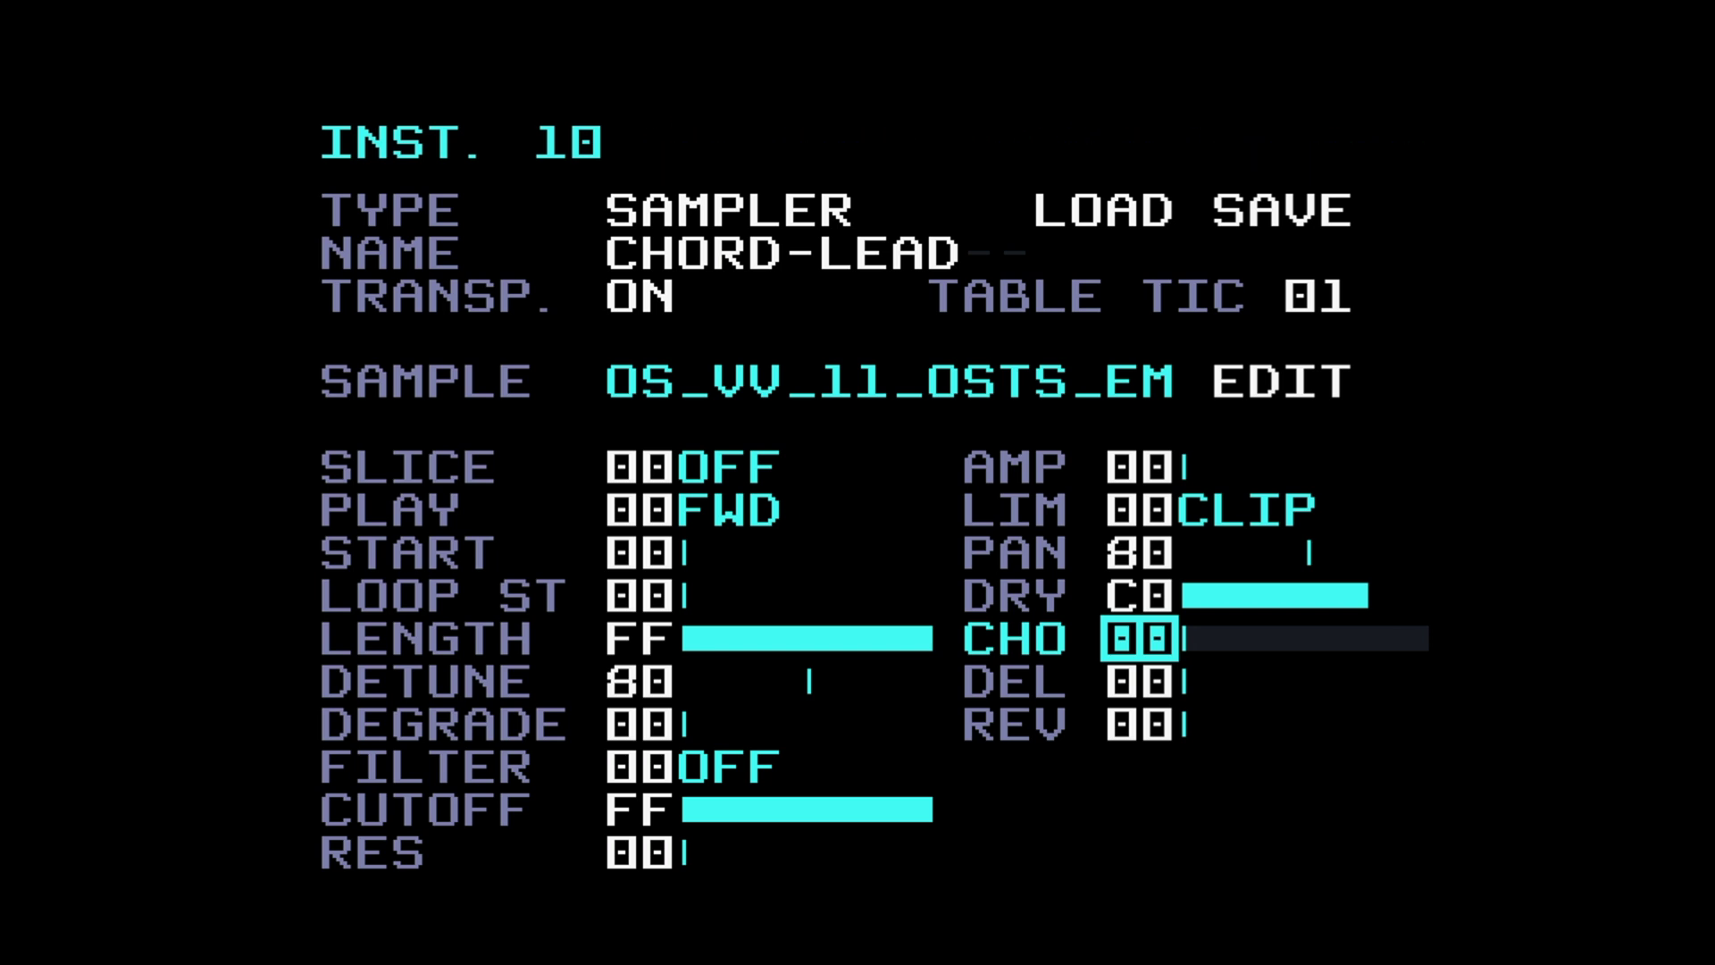
key(x+Up)
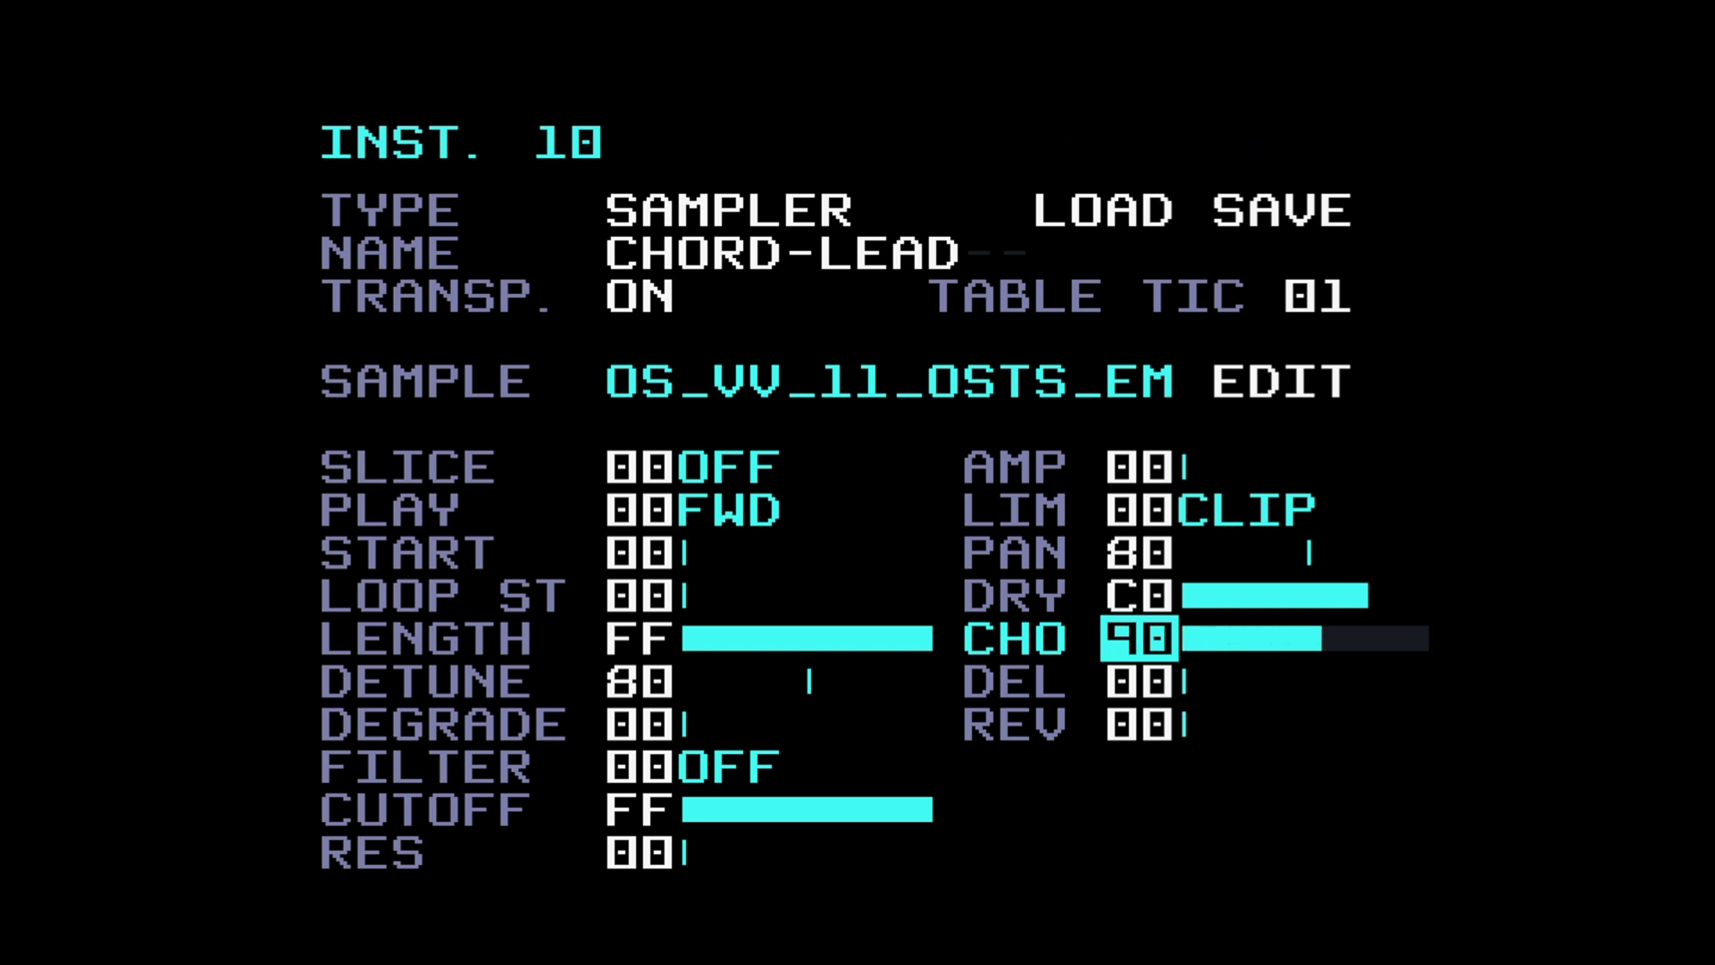
key(x+Up)
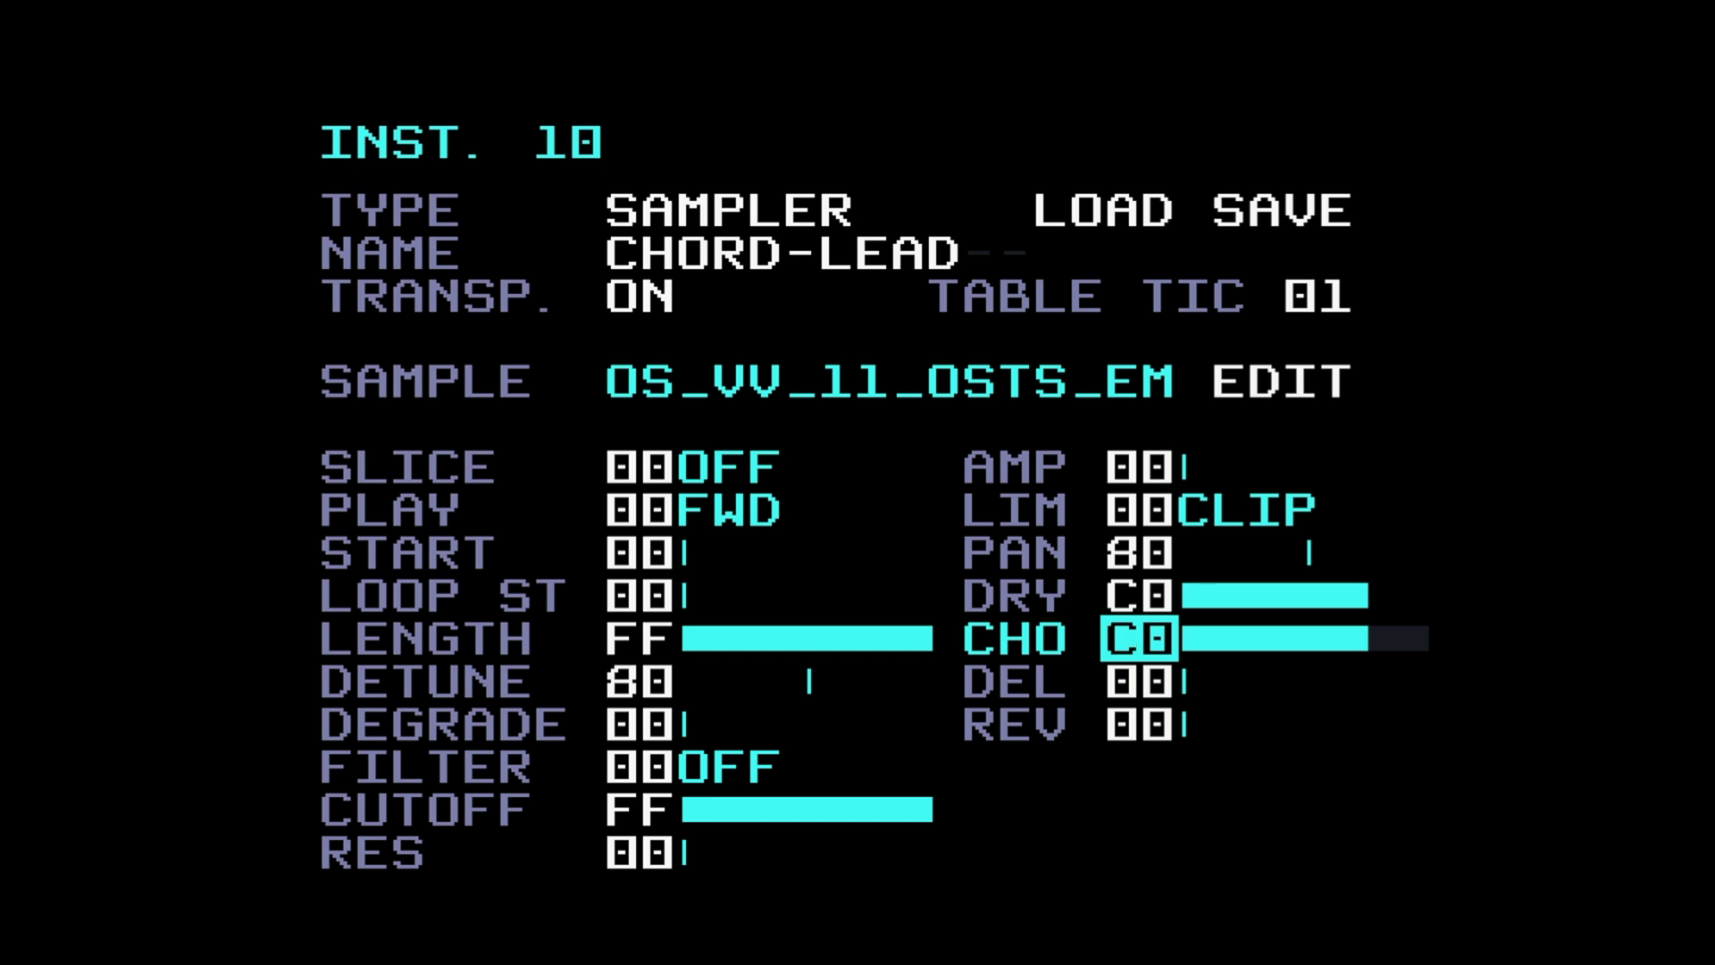
key(z+x)
key(Down)
key(x+Up)
key(x+Up)
key(shift+Left)
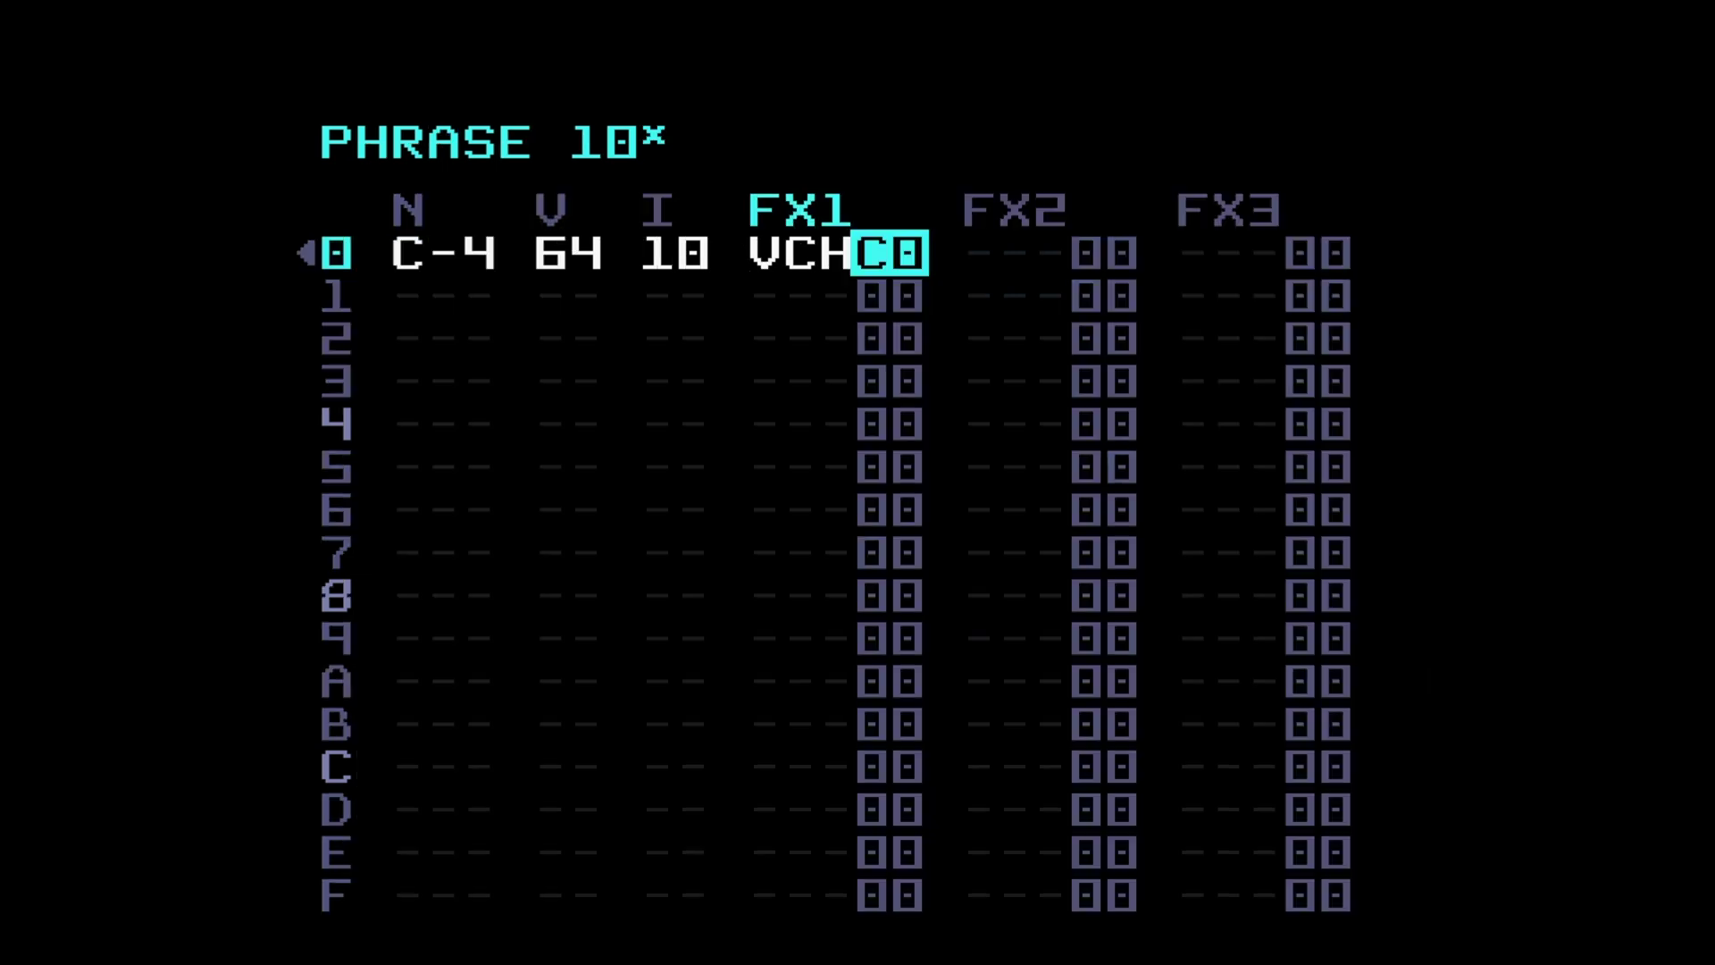
Step: Change row 0's FX1 command to delay volume VDE with value 00
key(Left)
key(x+Right)
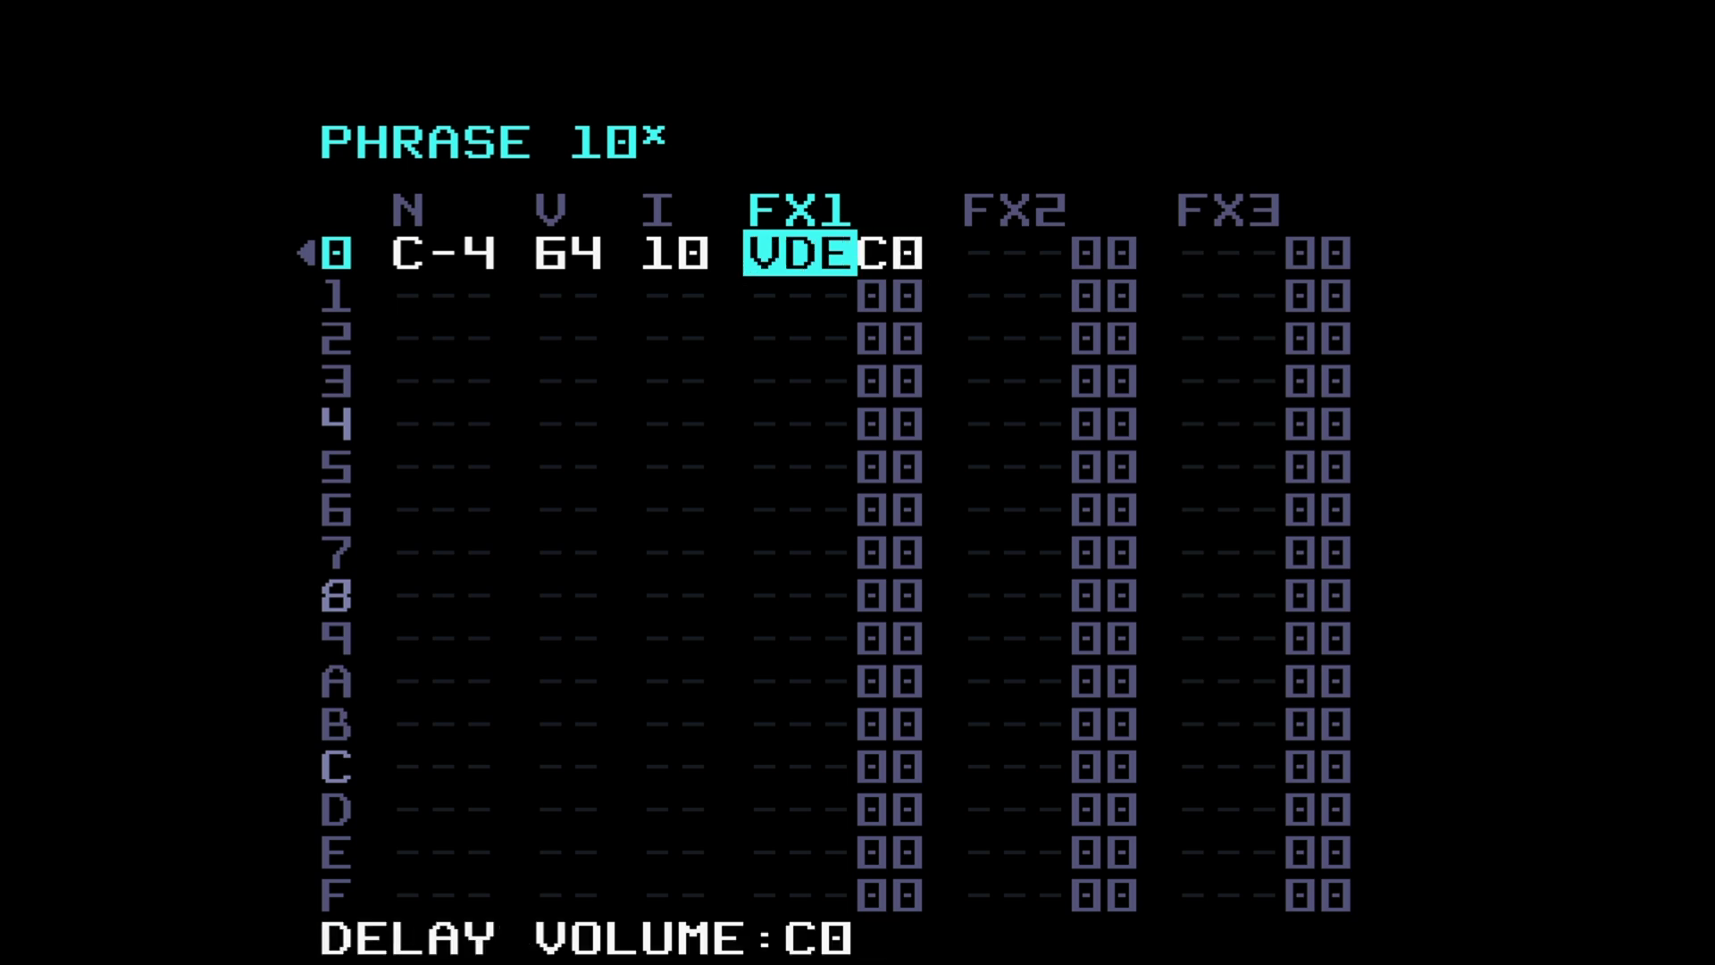
key(Right)
key(x+Down)
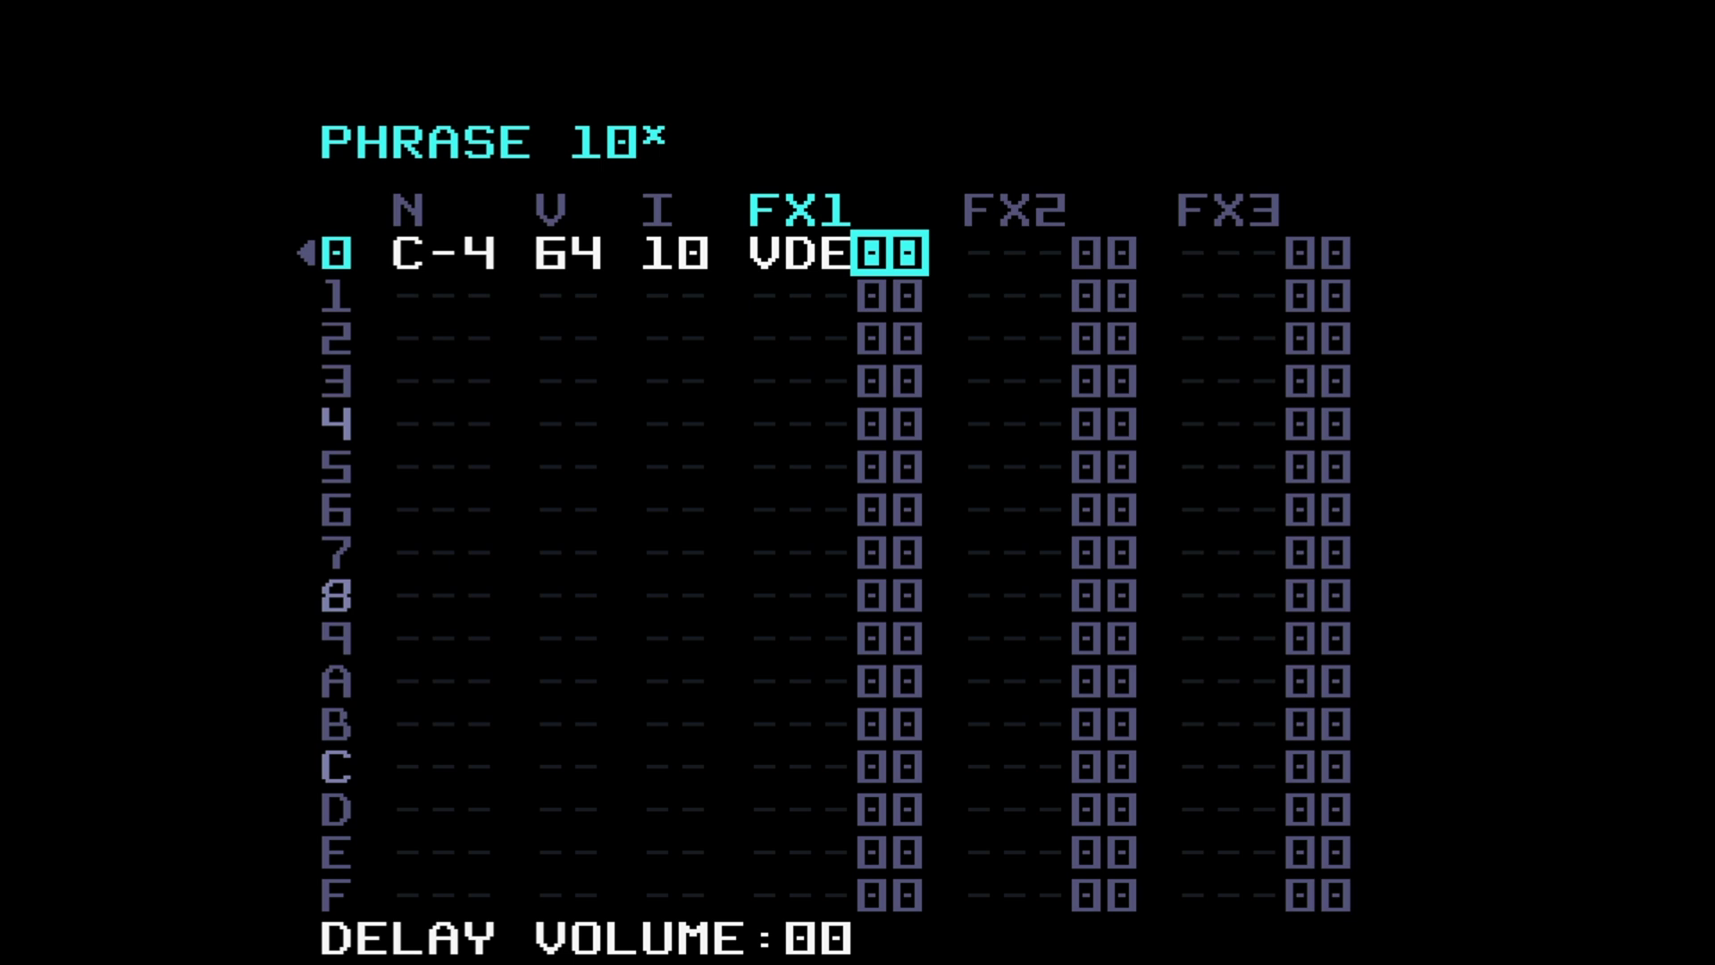
Step: Check the mixer delay level, then sweep VDE up to E0 during playback
key(shift+Down)
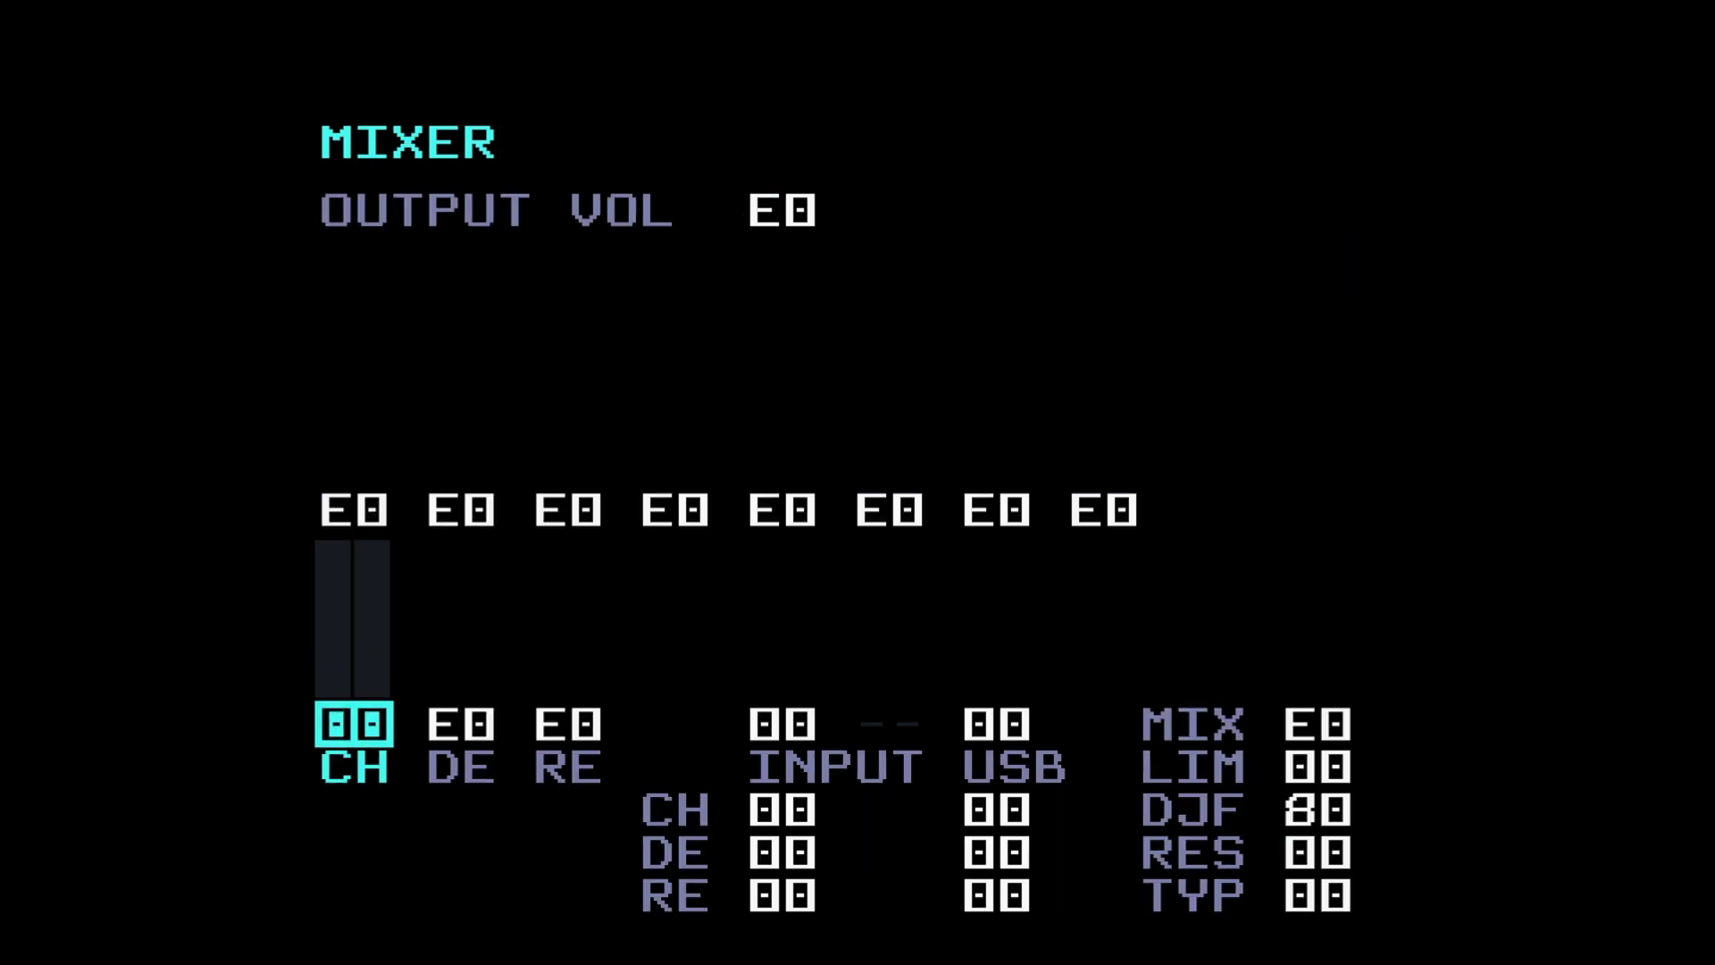
key(Right)
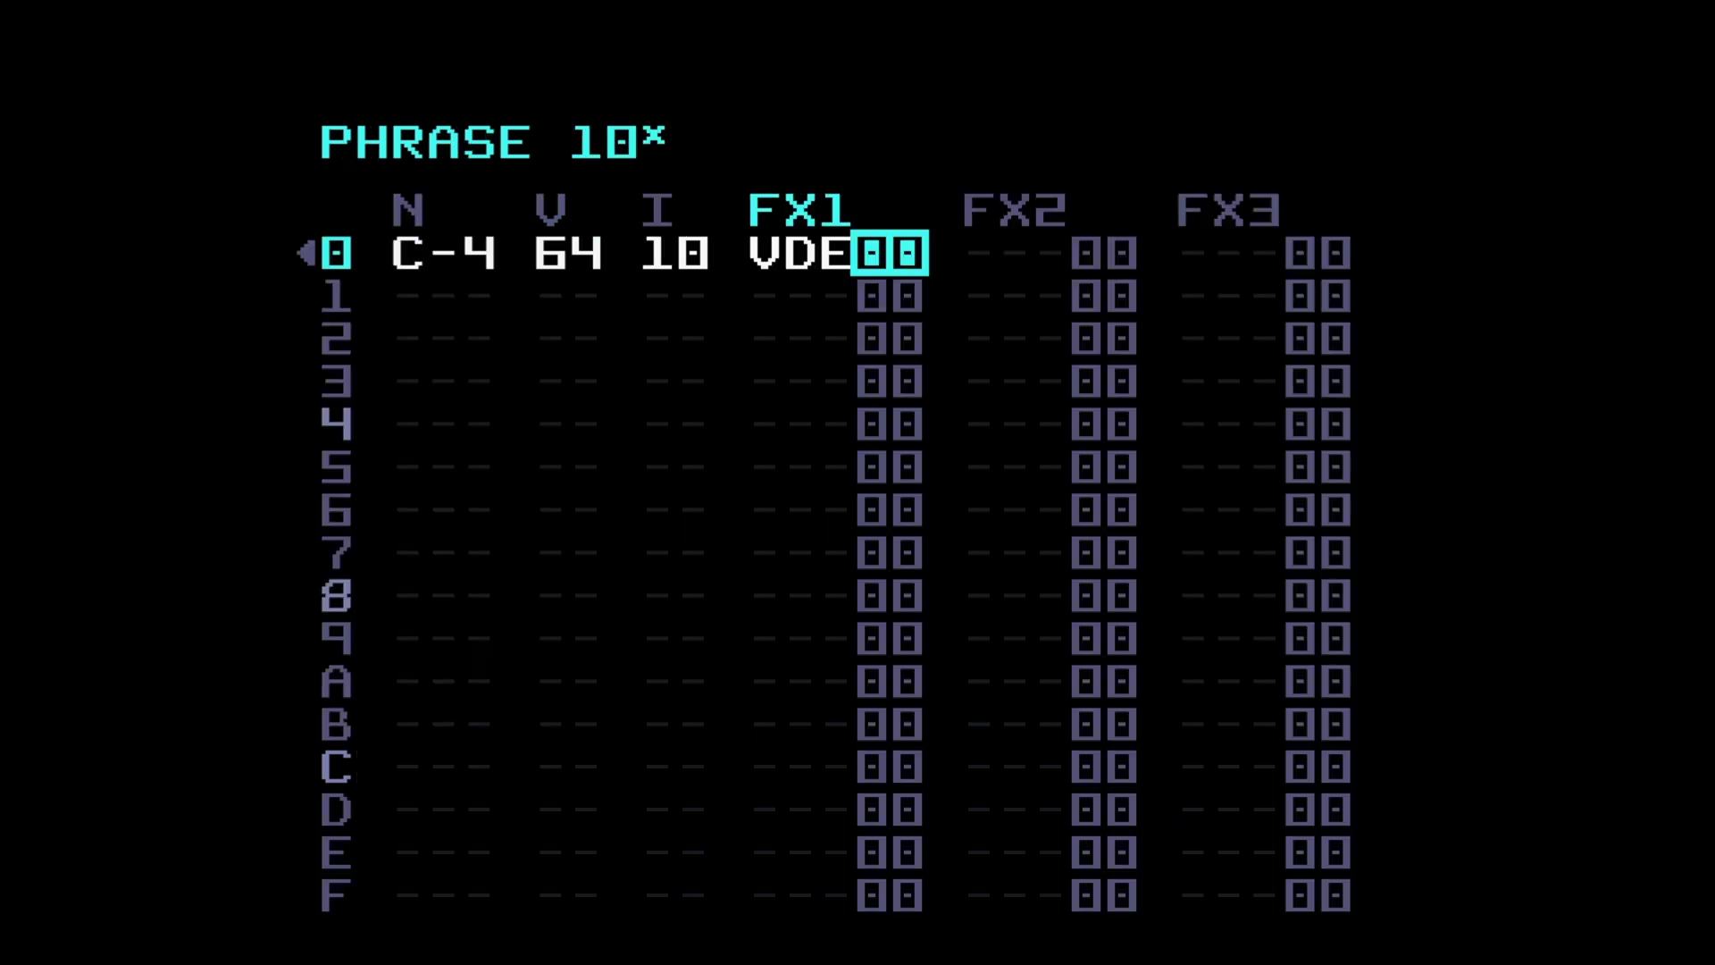
key(space)
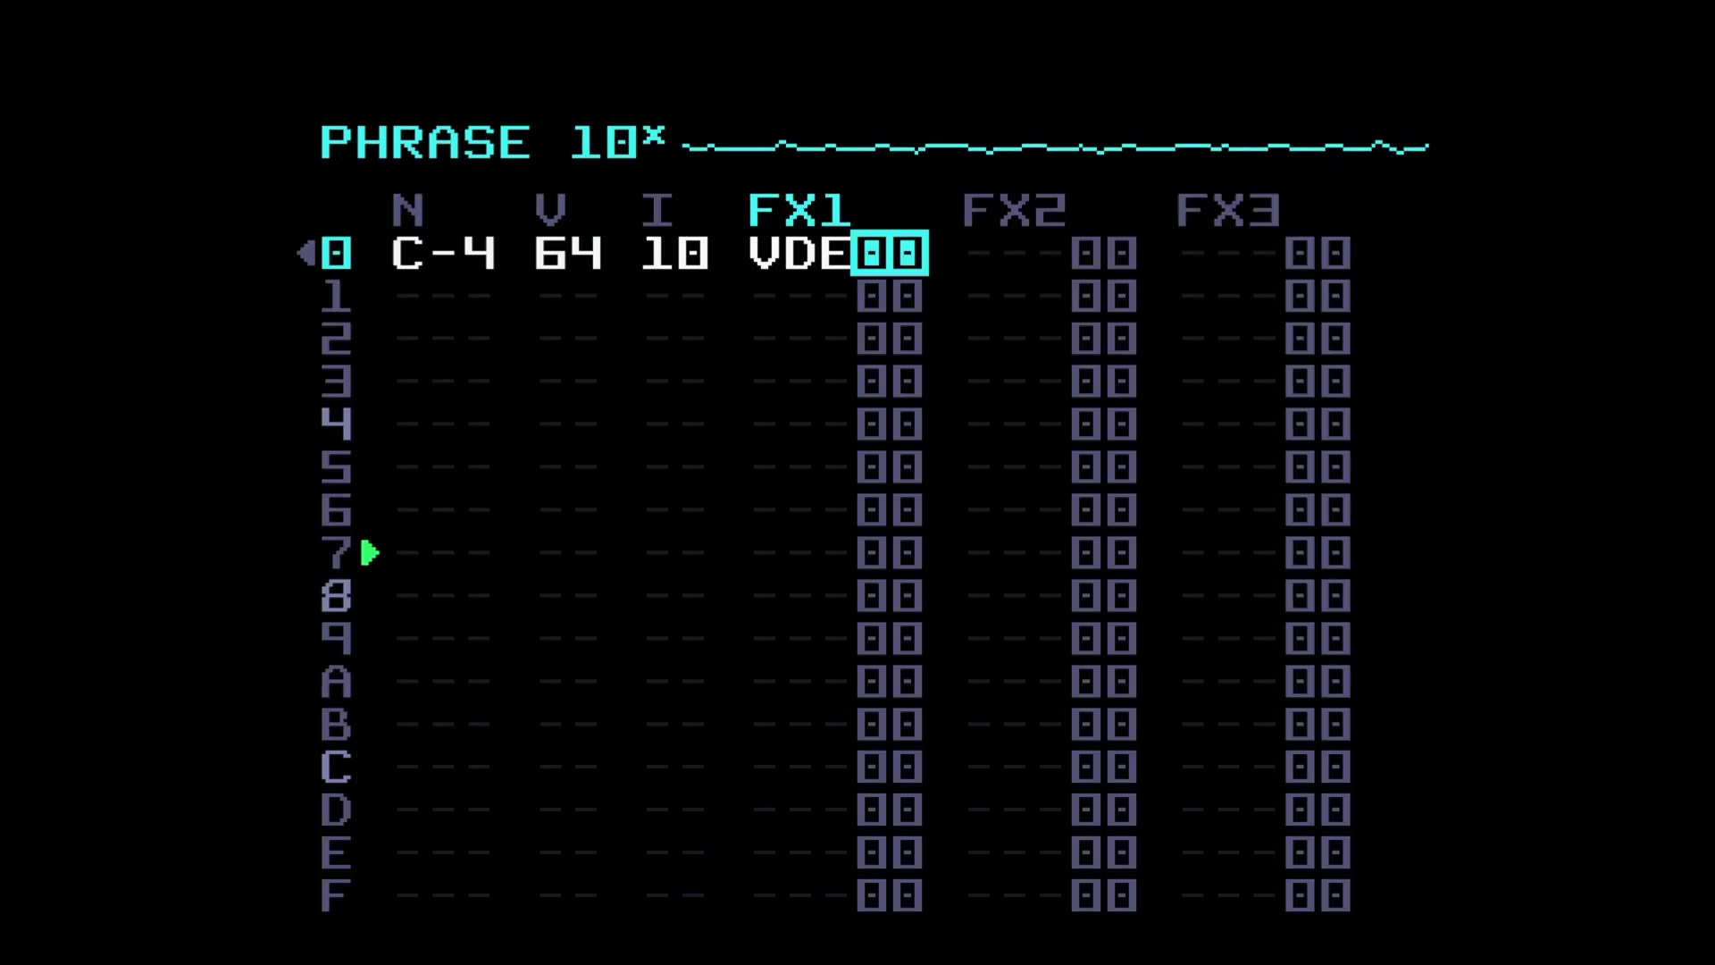
key(ctrl+Up)
key(ctrl+Up)
key(ctrl+Up)
key(ctrl+Up)
key(ctrl+Up)
key(ctrl+Up)
key(ctrl+Up)
key(ctrl+Up)
key(ctrl+Up)
key(ctrl+Up)
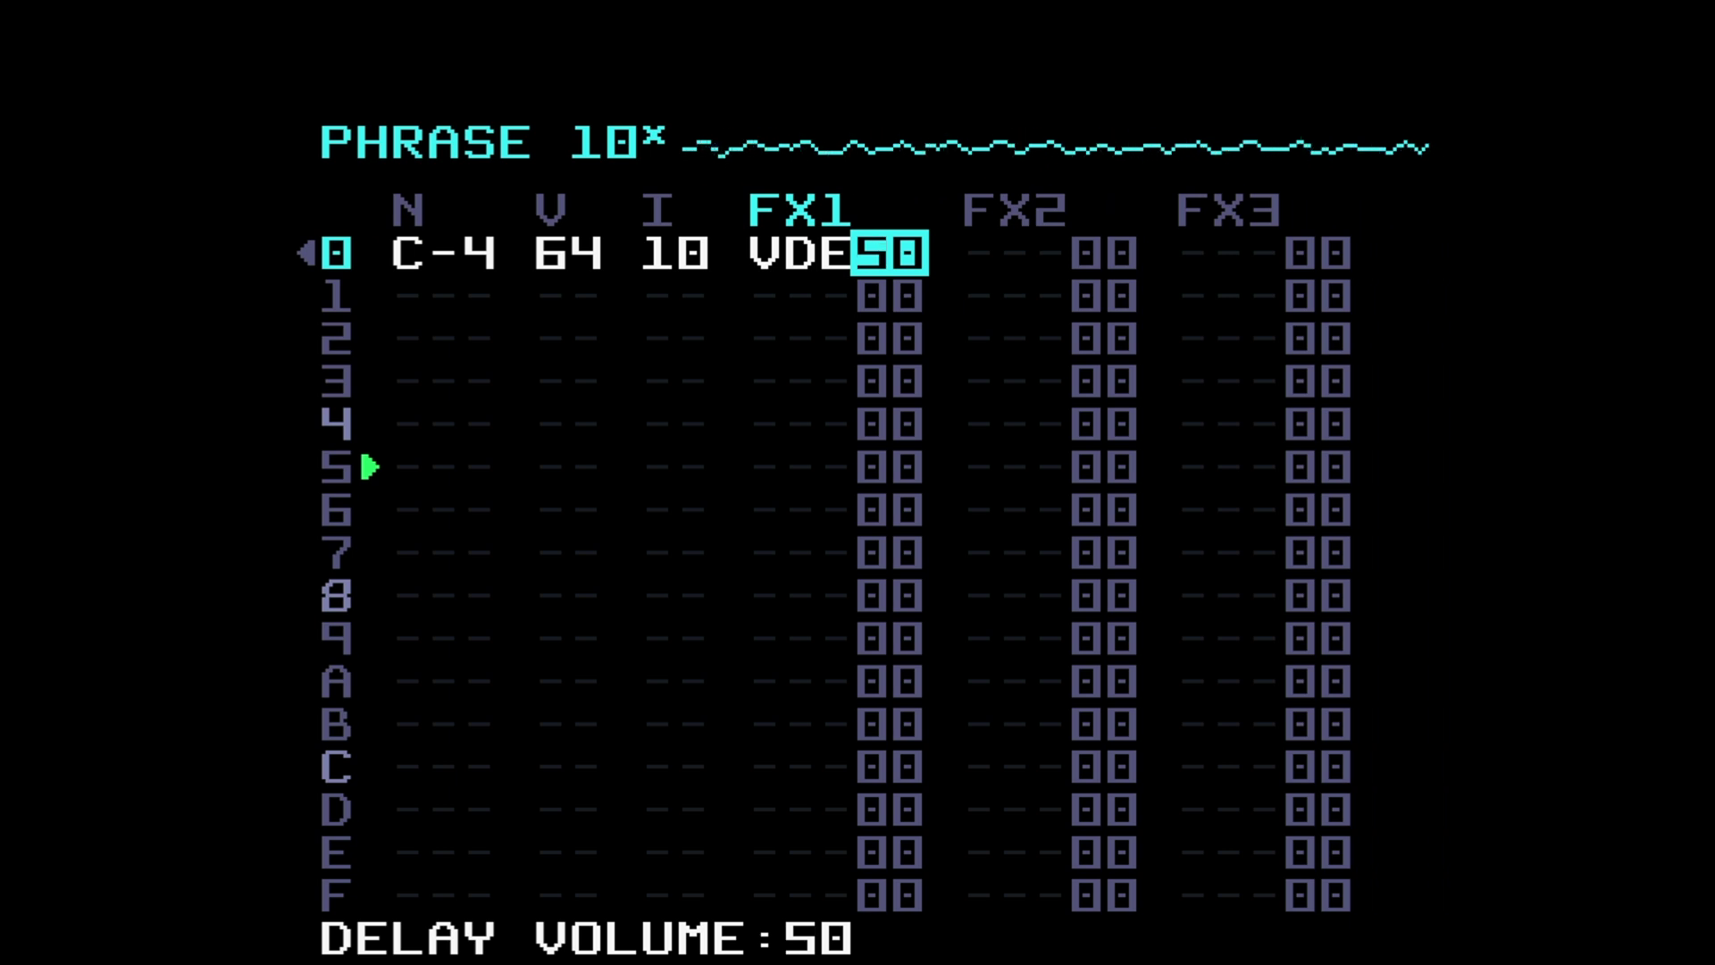
key(ctrl+Up)
key(ctrl+Up)
key(ctrl+Up)
key(ctrl+Up)
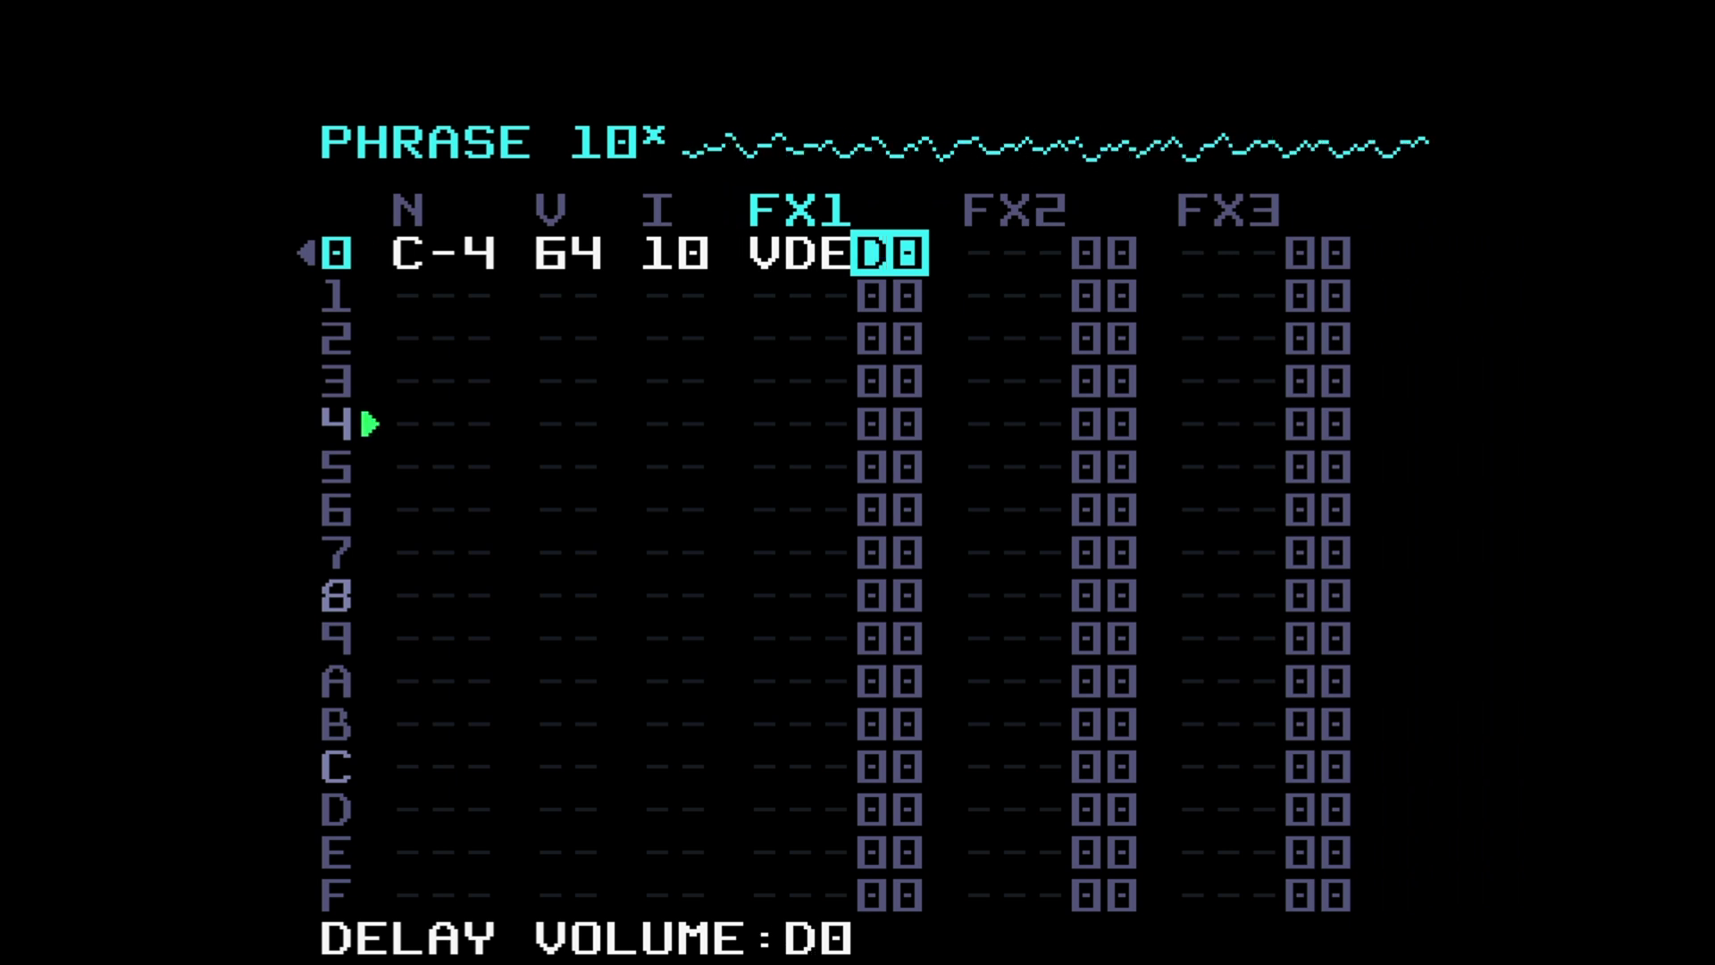
key(ctrl+Up)
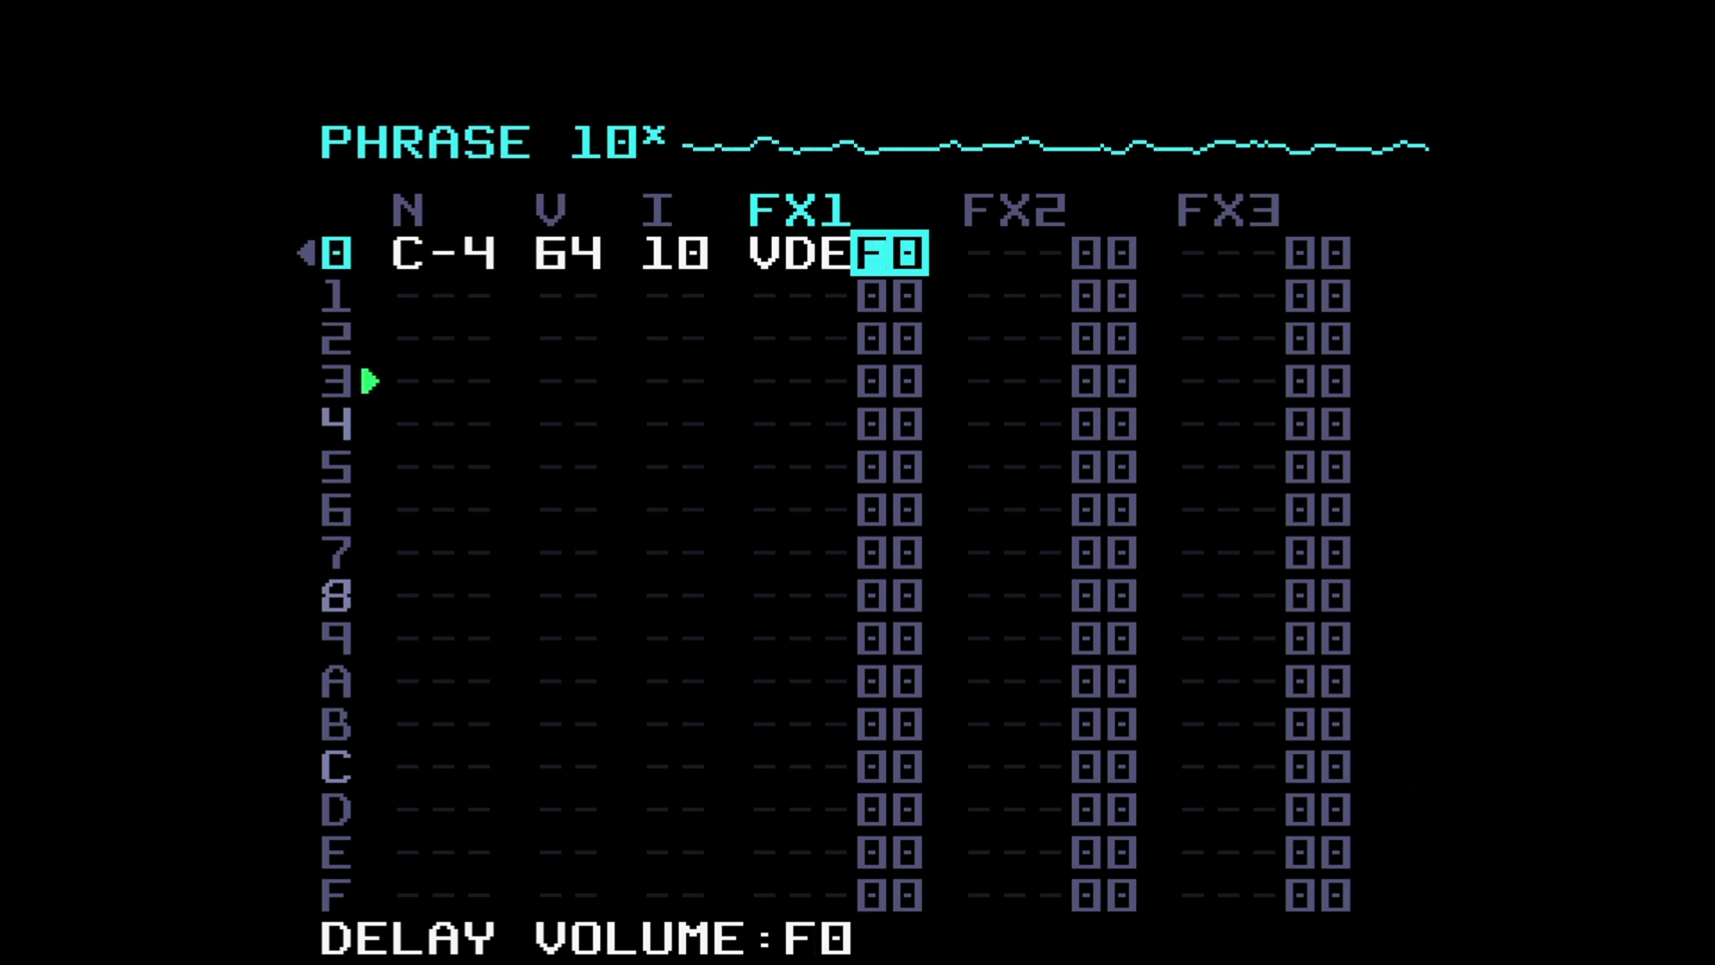
key(ctrl+Down)
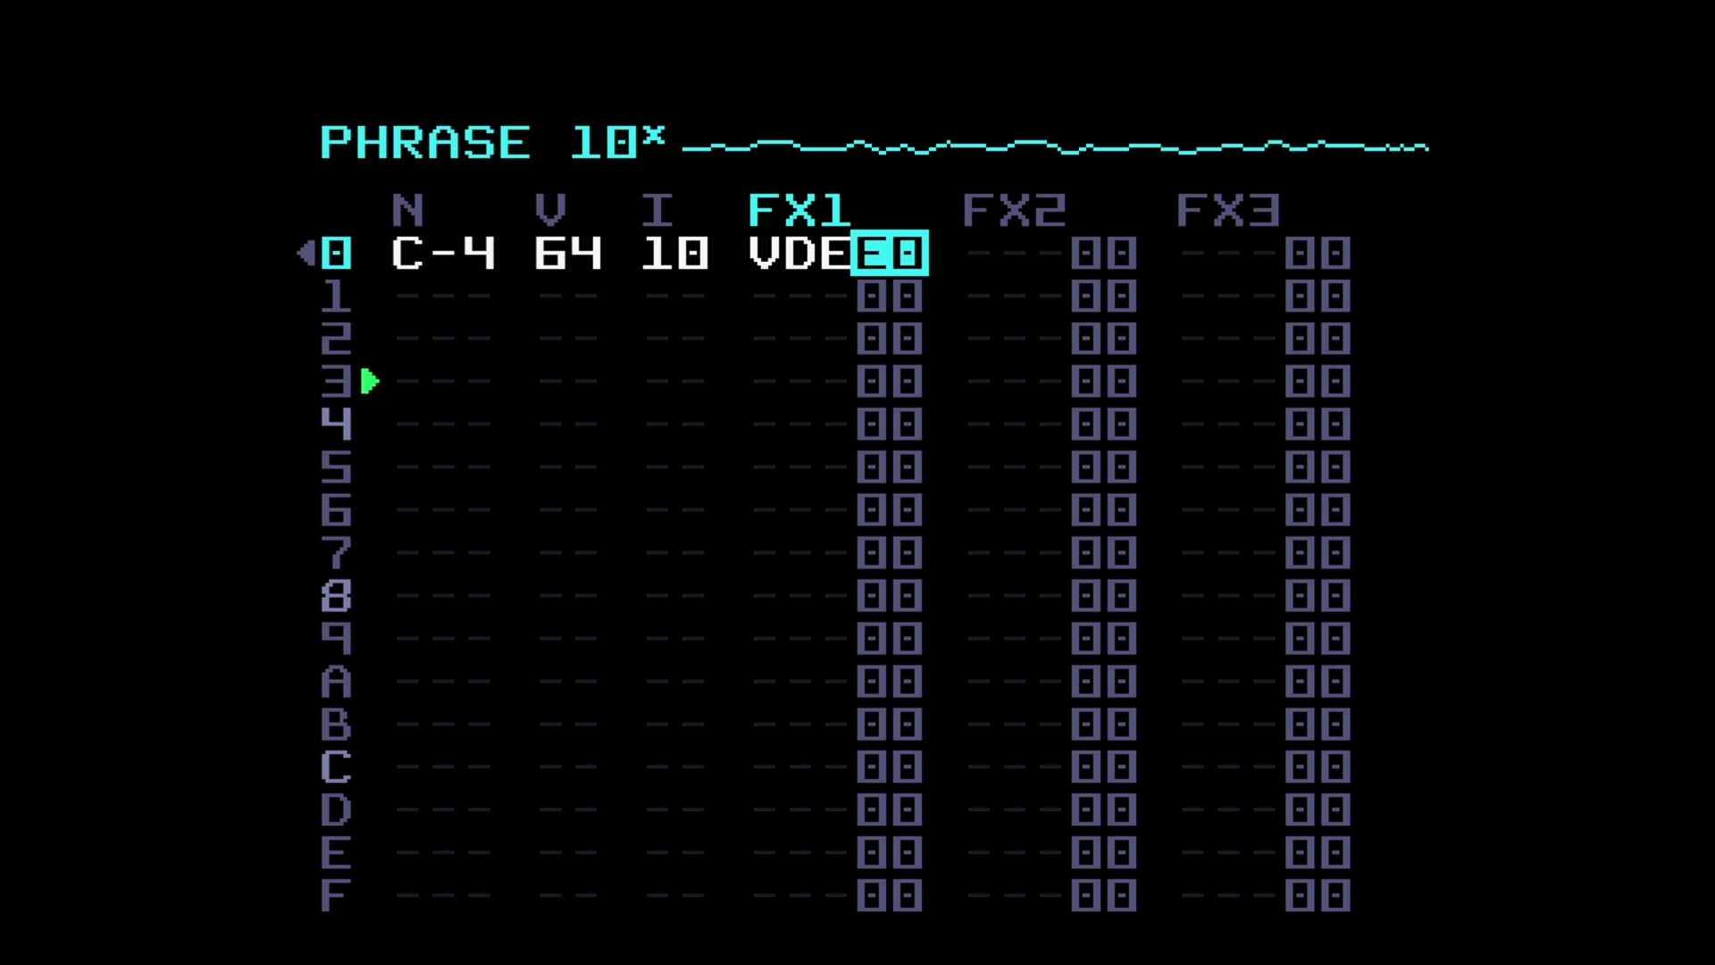
key(shift+Right)
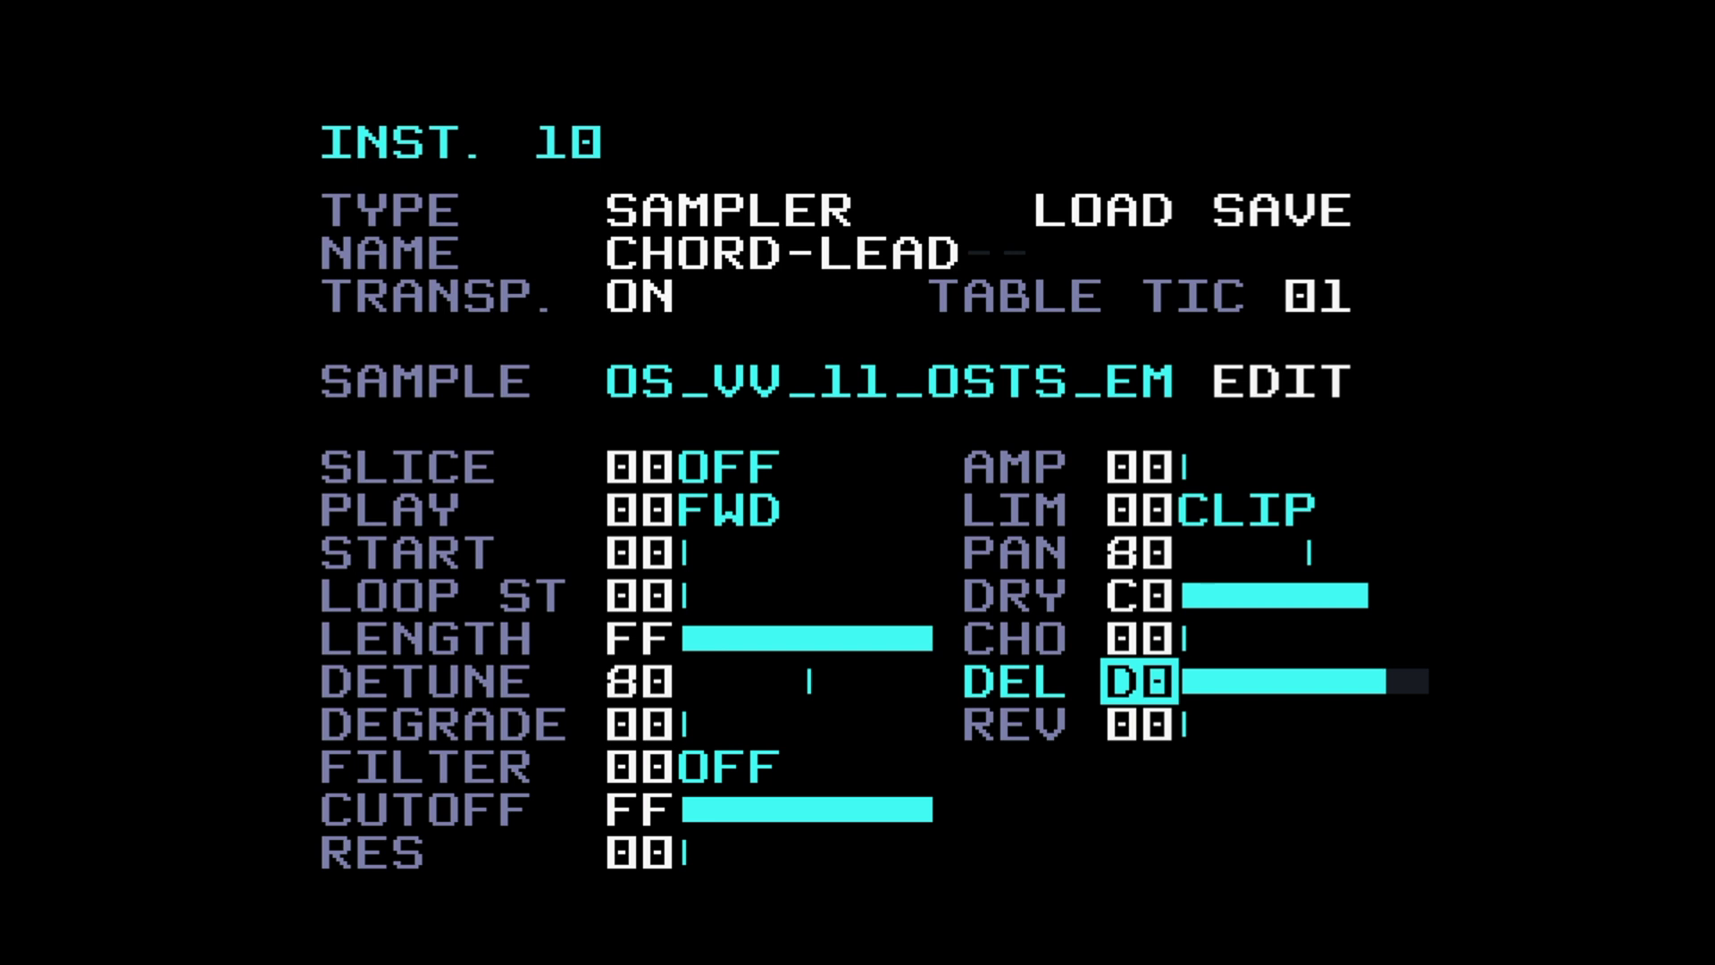
Step: Set instrument 10's delay send to 00, raise reverb send to 90, and check the mixer reverb level
key(z+x)
key(Down)
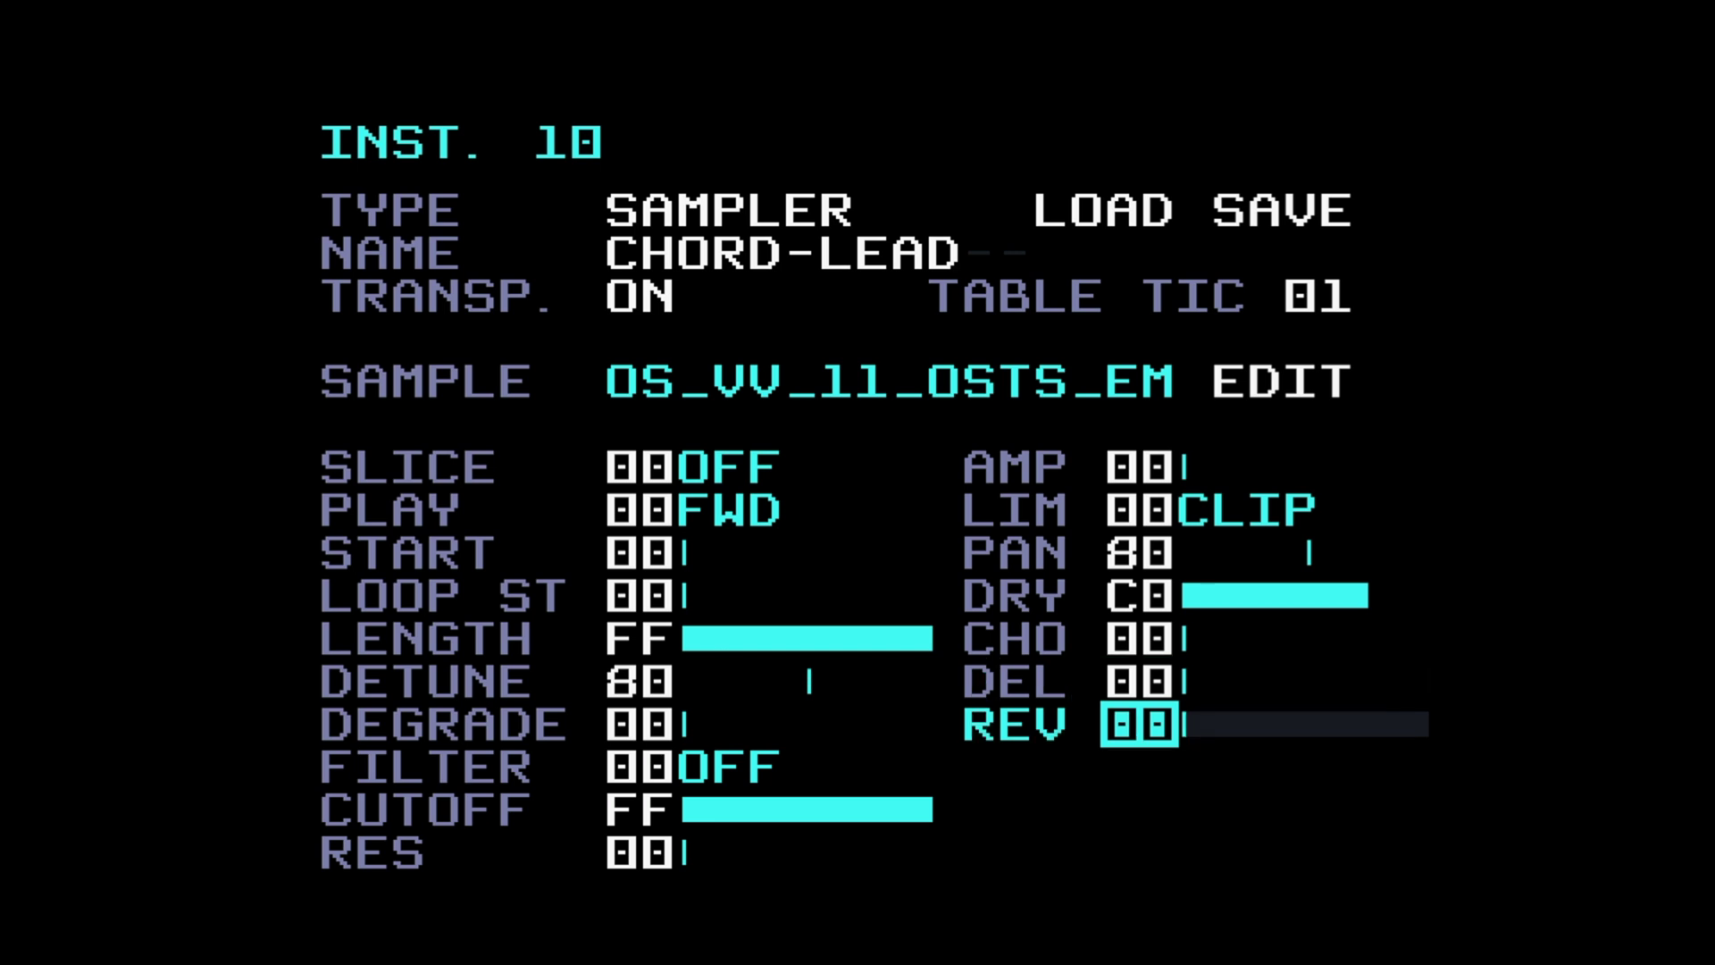
key(x+Up)
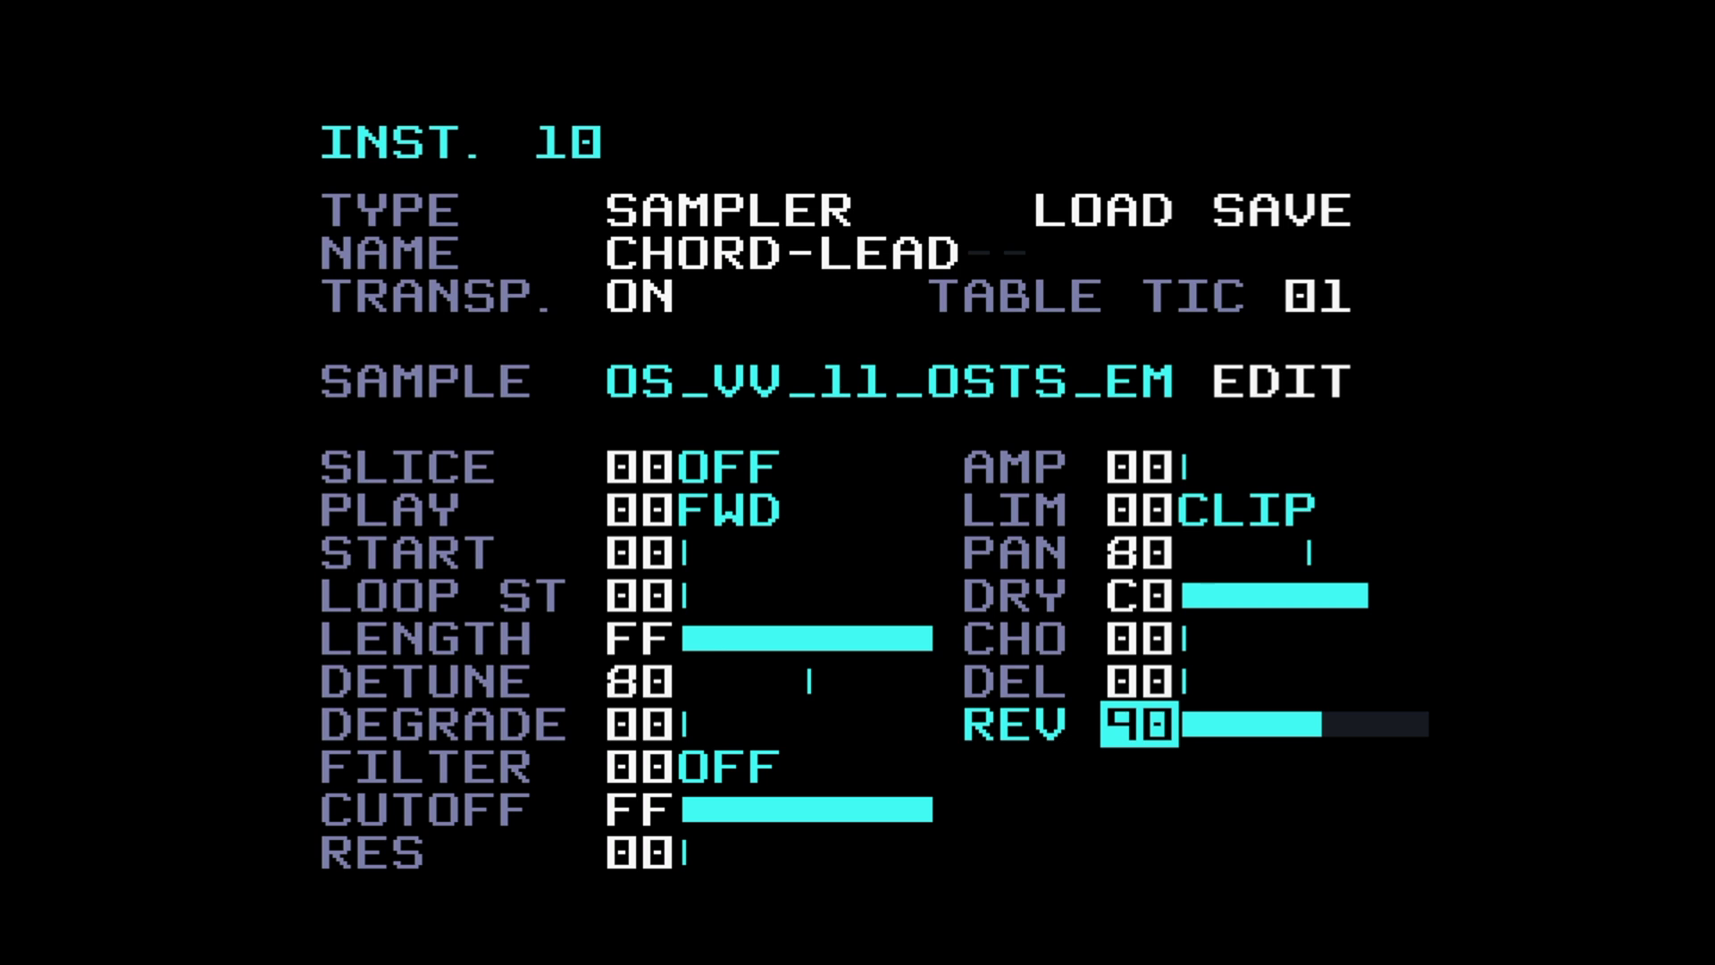
key(shift+Down)
key(Right)
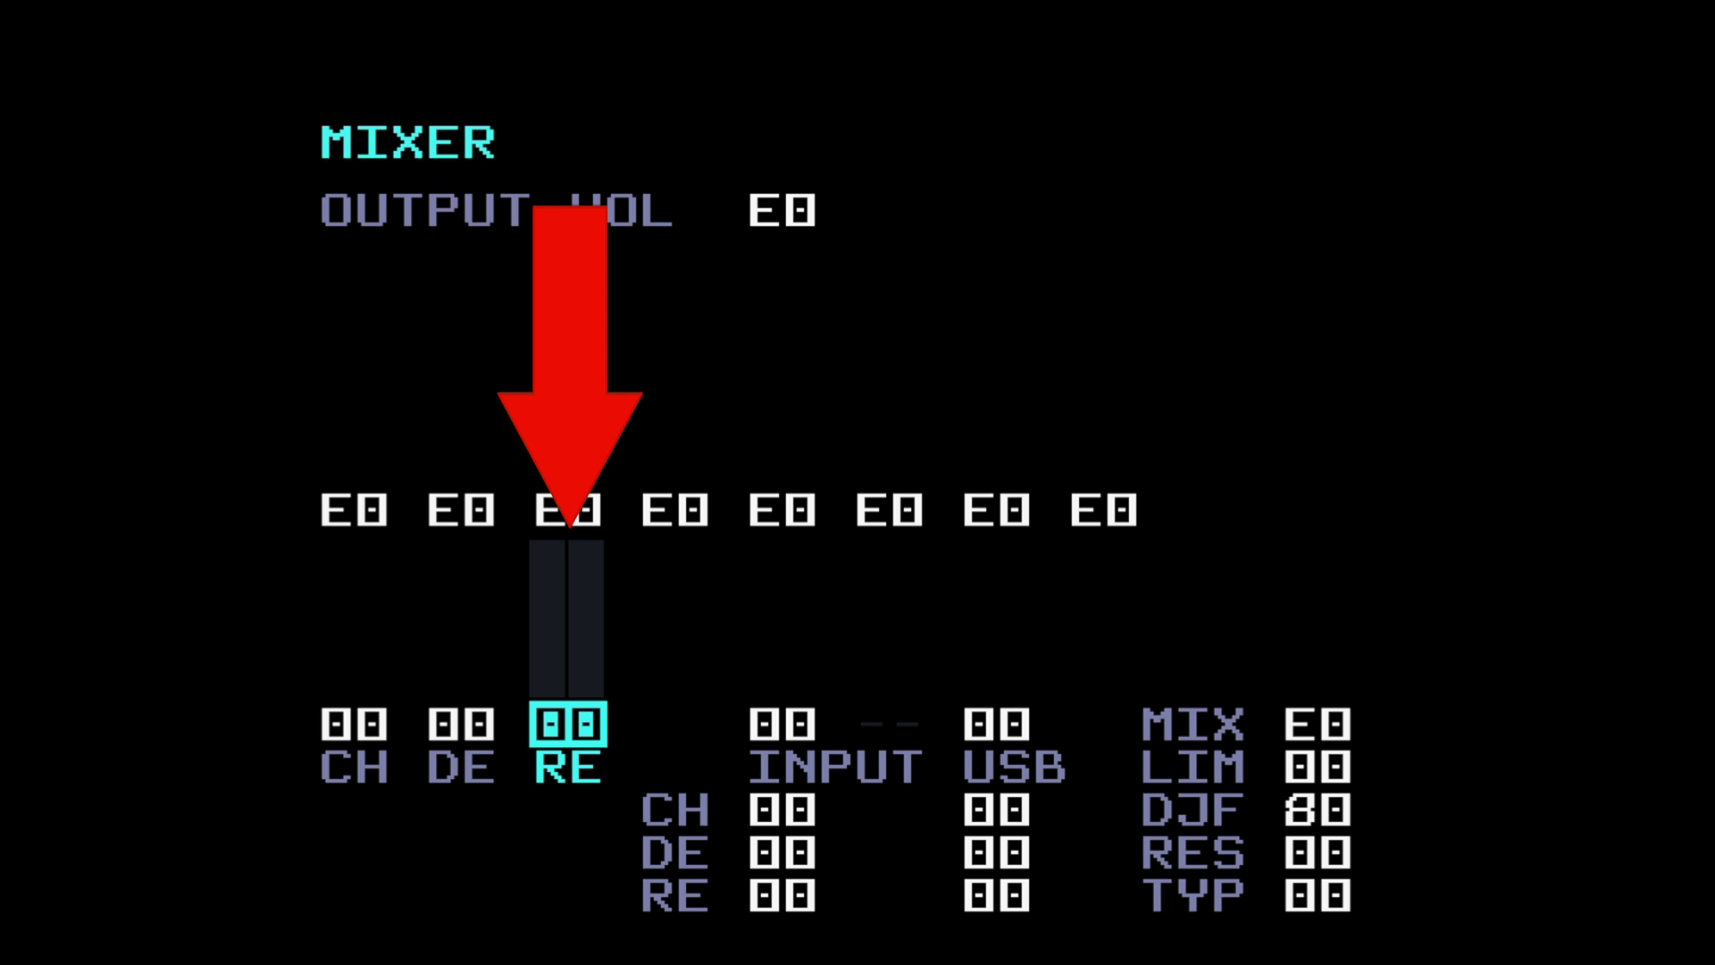
Step: Change row 0's FX1 to reverb volume VRE at 00 and sweep it toward E0–F0 during playback
key(shift+Up)
key(shift+Left)
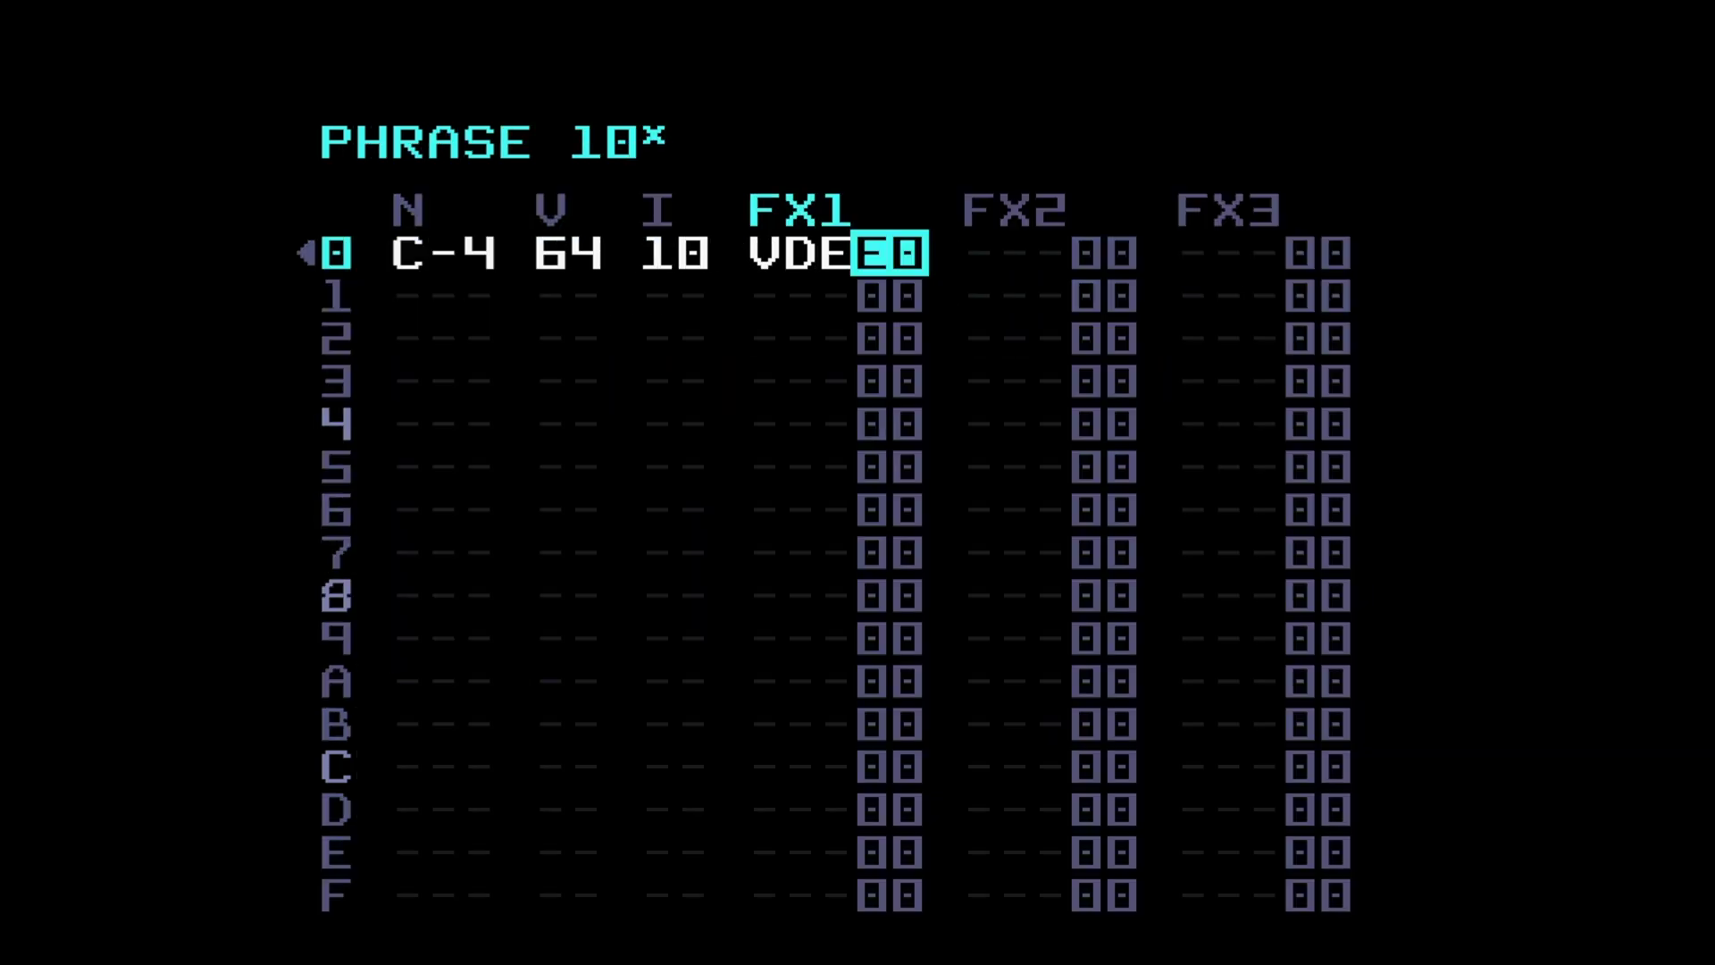
key(Left)
key(x+Right)
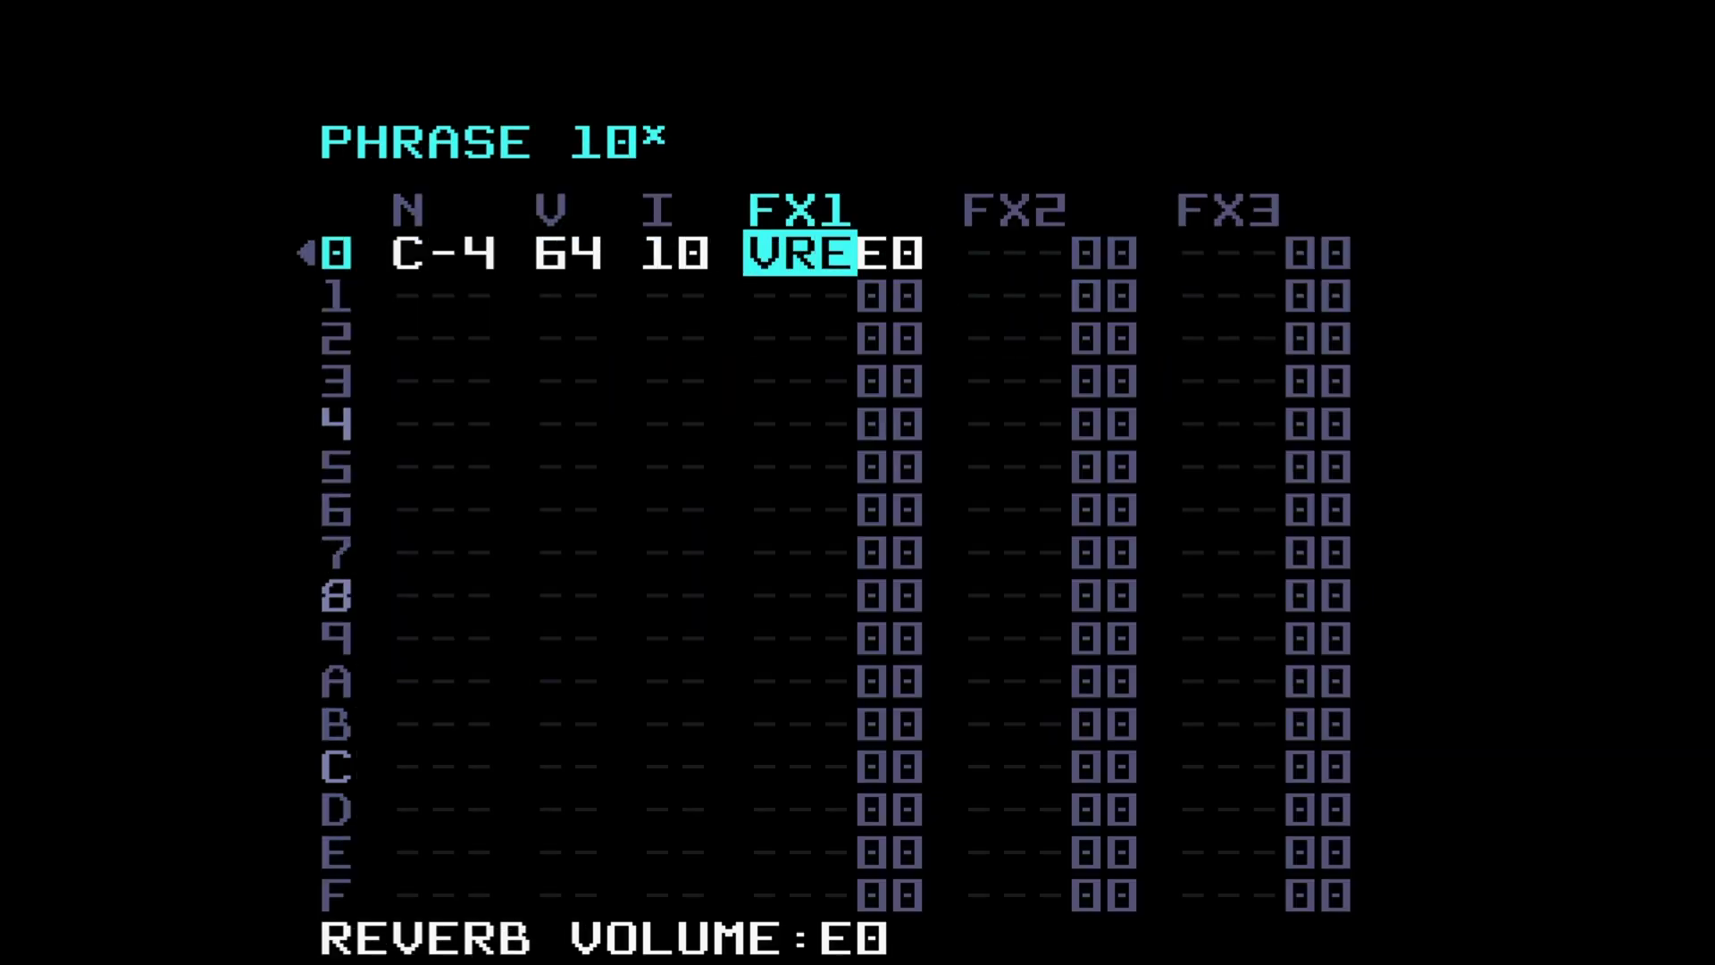
key(Right)
key(z+x)
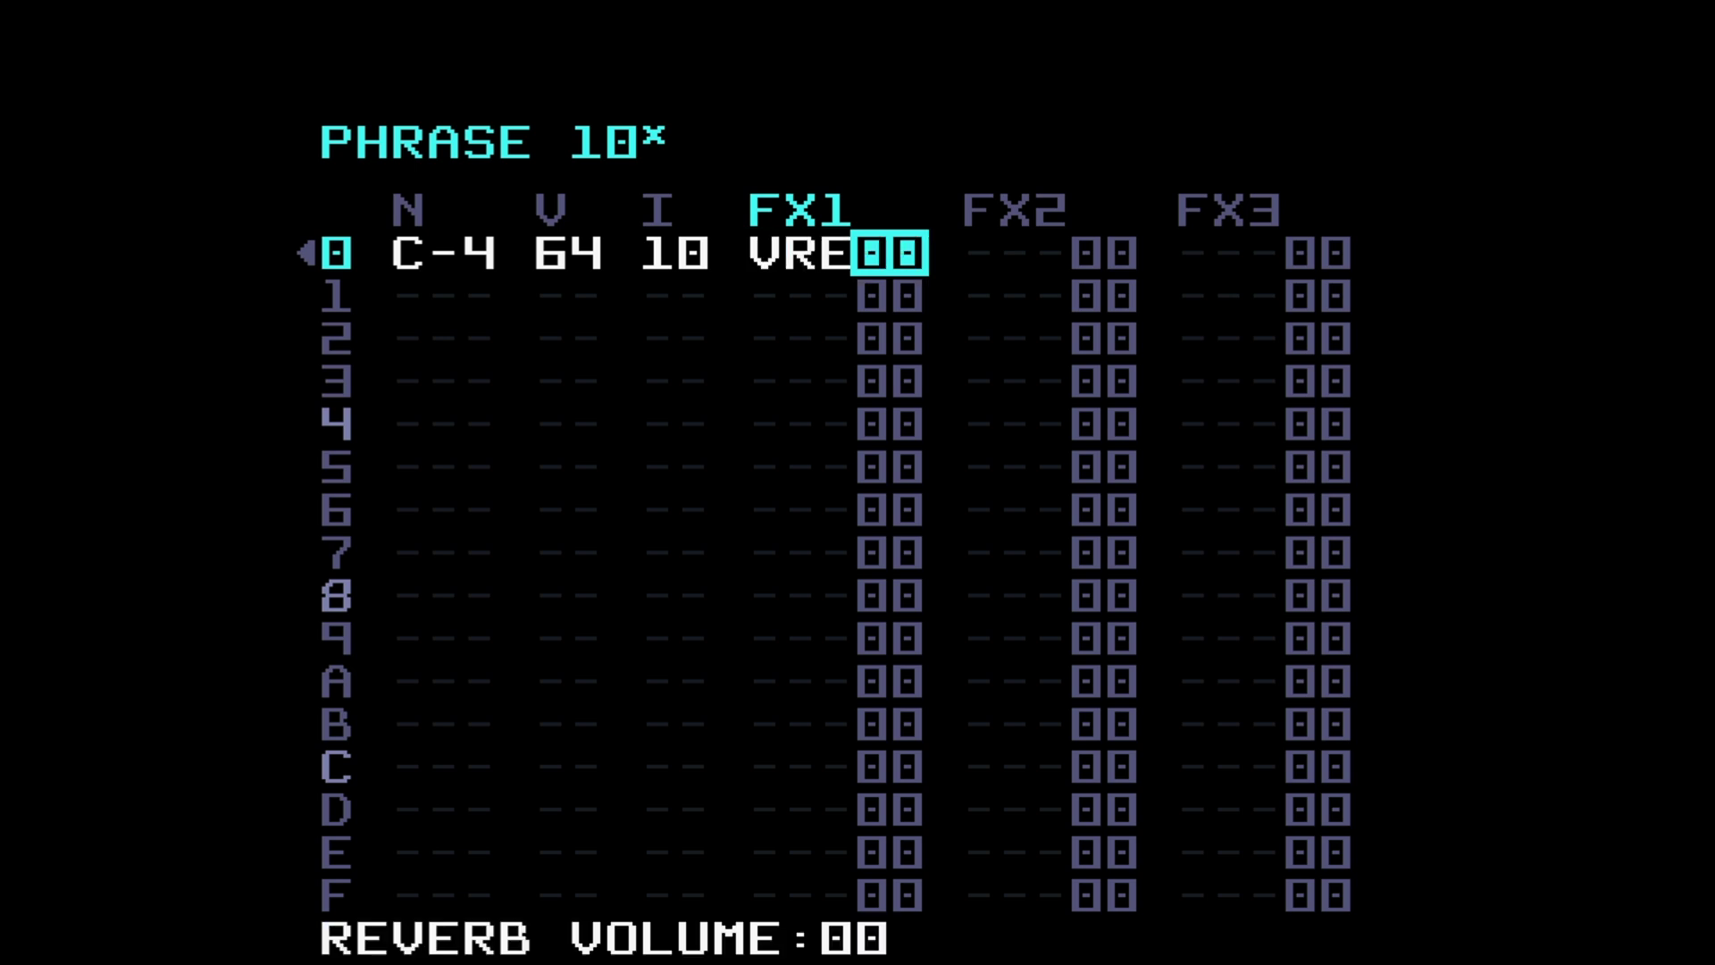
key(space)
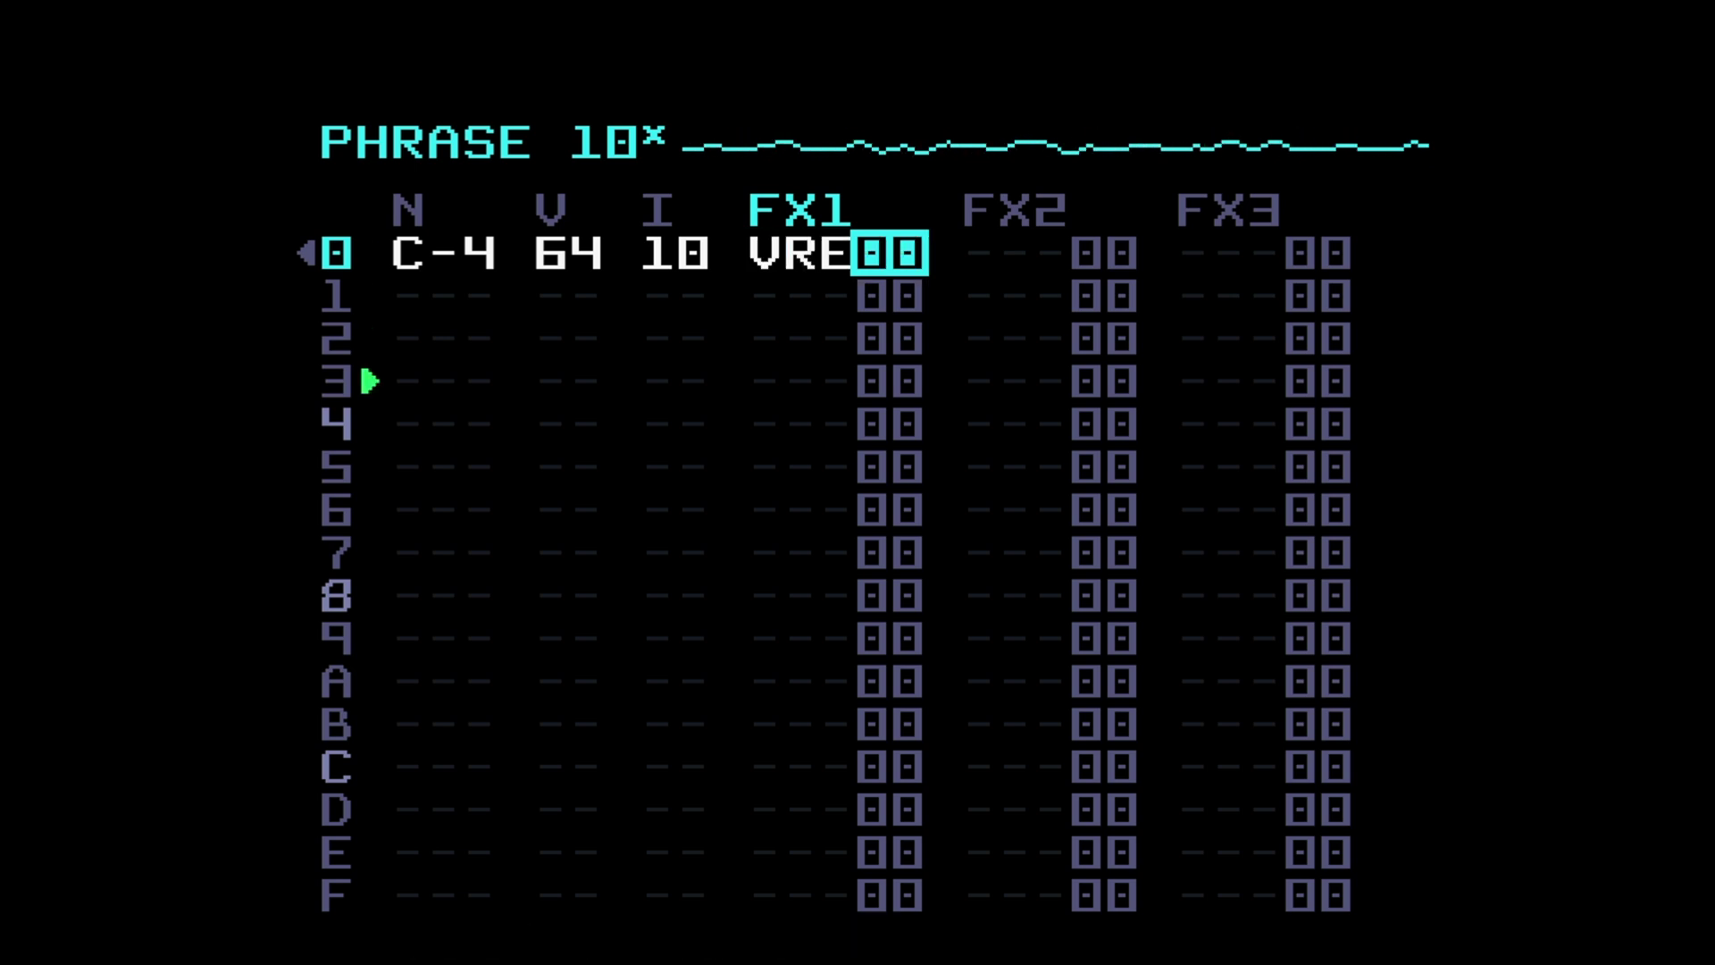
key(x+Up)
key(x+Up)
key(x+Up)
key(x+Up)
key(x+Up)
key(x+Up)
key(x+Up)
key(x+Up)
key(x+Up)
key(x+Up)
key(x+Up)
key(x+Up)
key(x+Up)
key(x+Up)
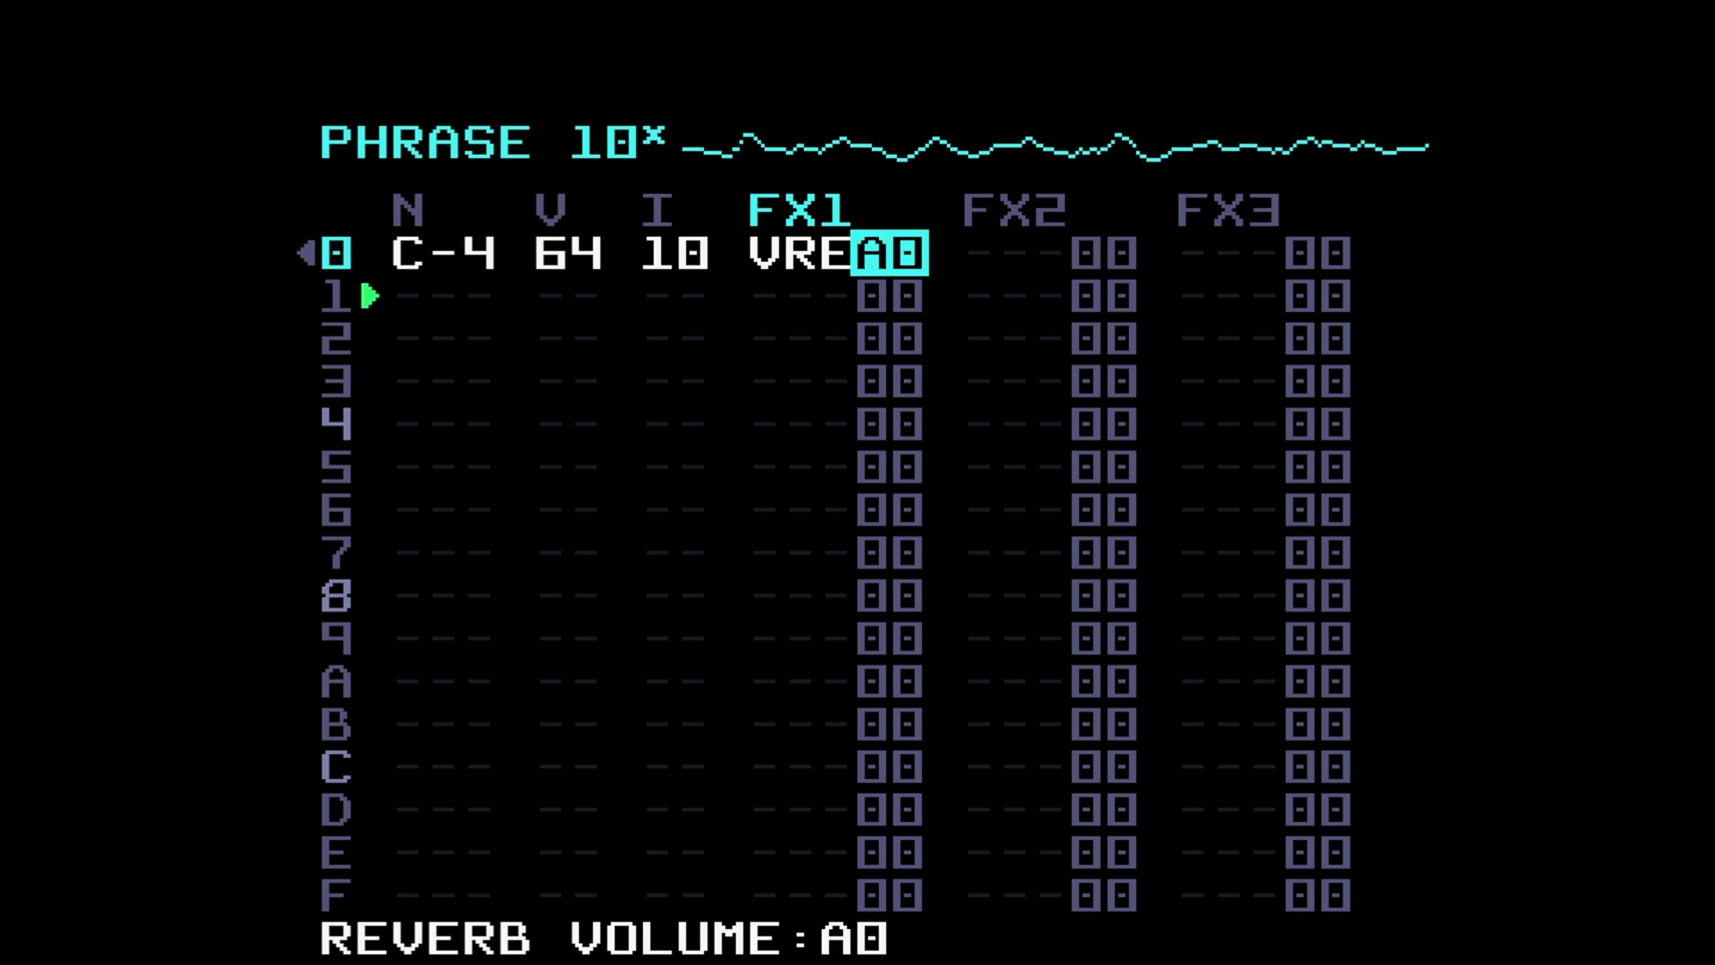
key(x+Up)
key(x+Up)
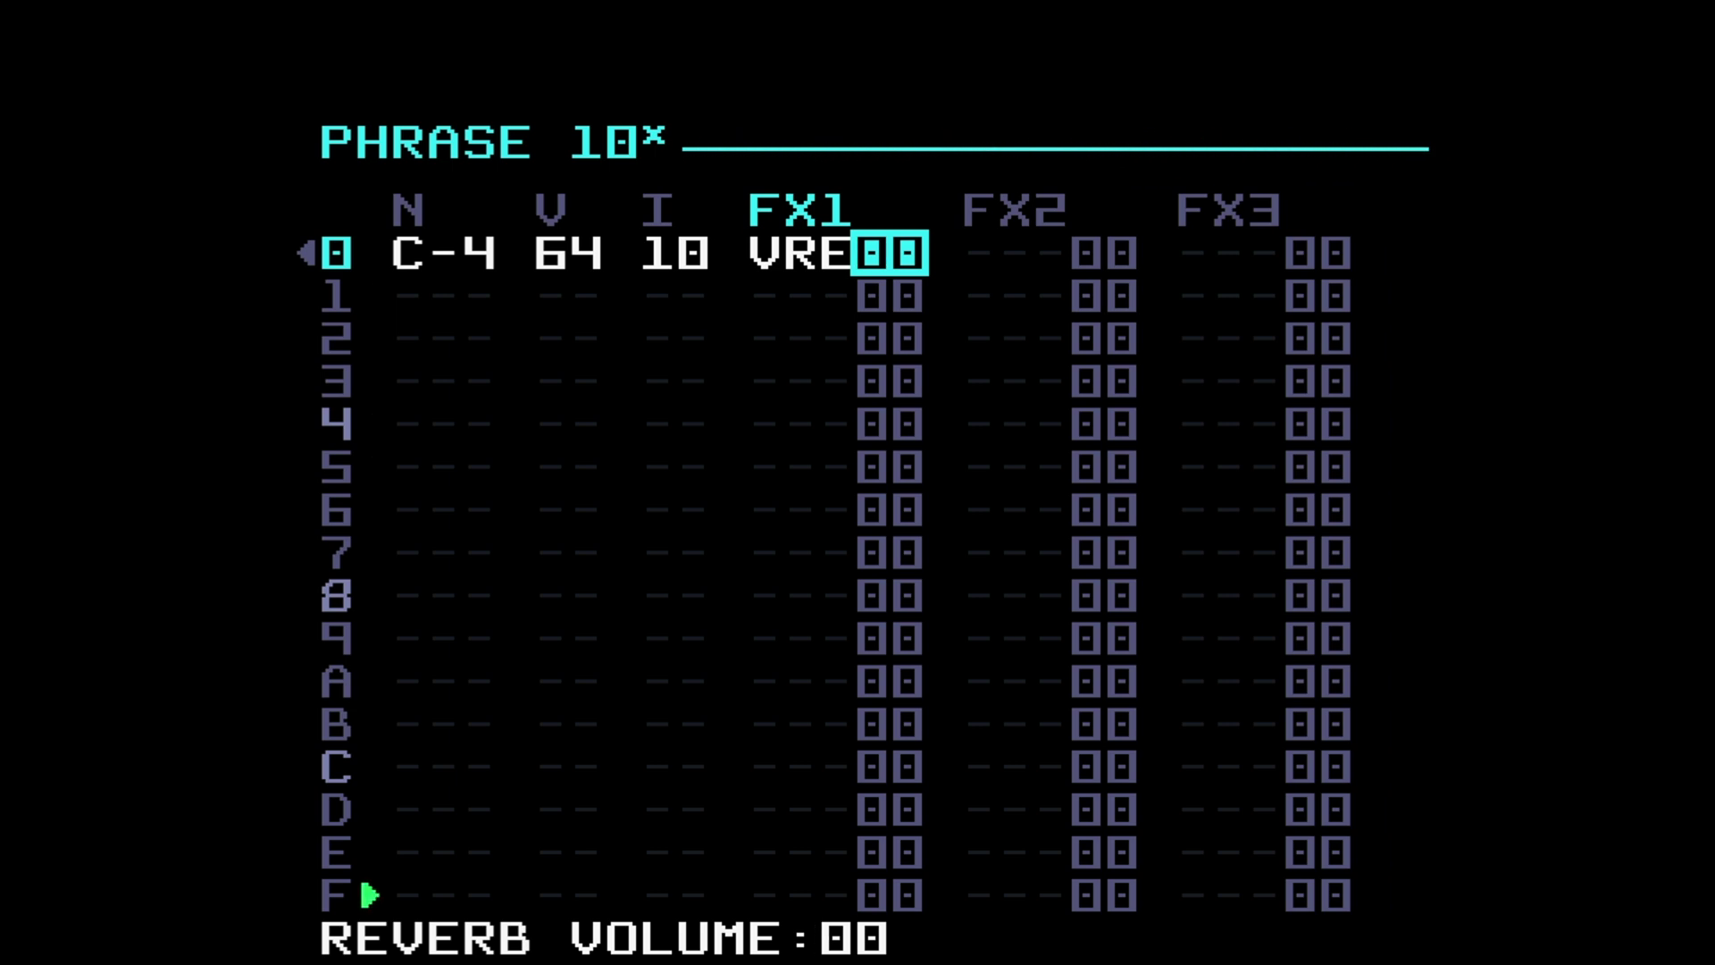
key(x+Down)
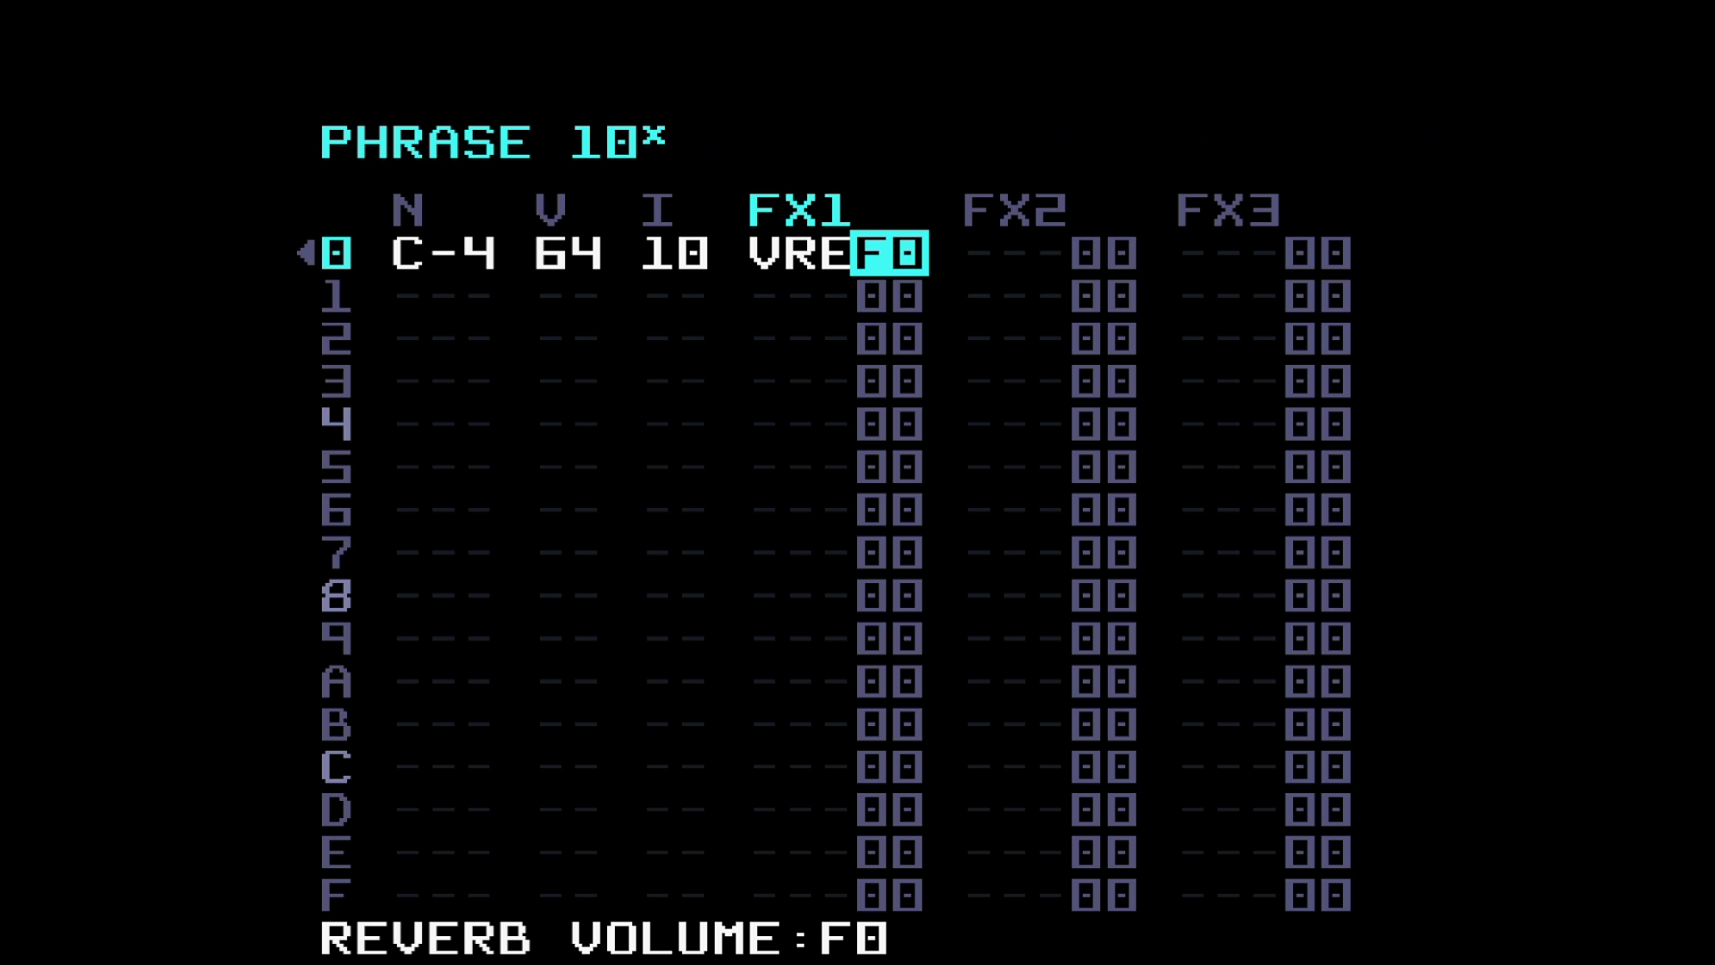
Step: Nudge instrument 10's reverb send to C2, then raise phrase FX1 reverb volume to VREB0
key(shift+Right)
key(x+Right)
key(x+Right)
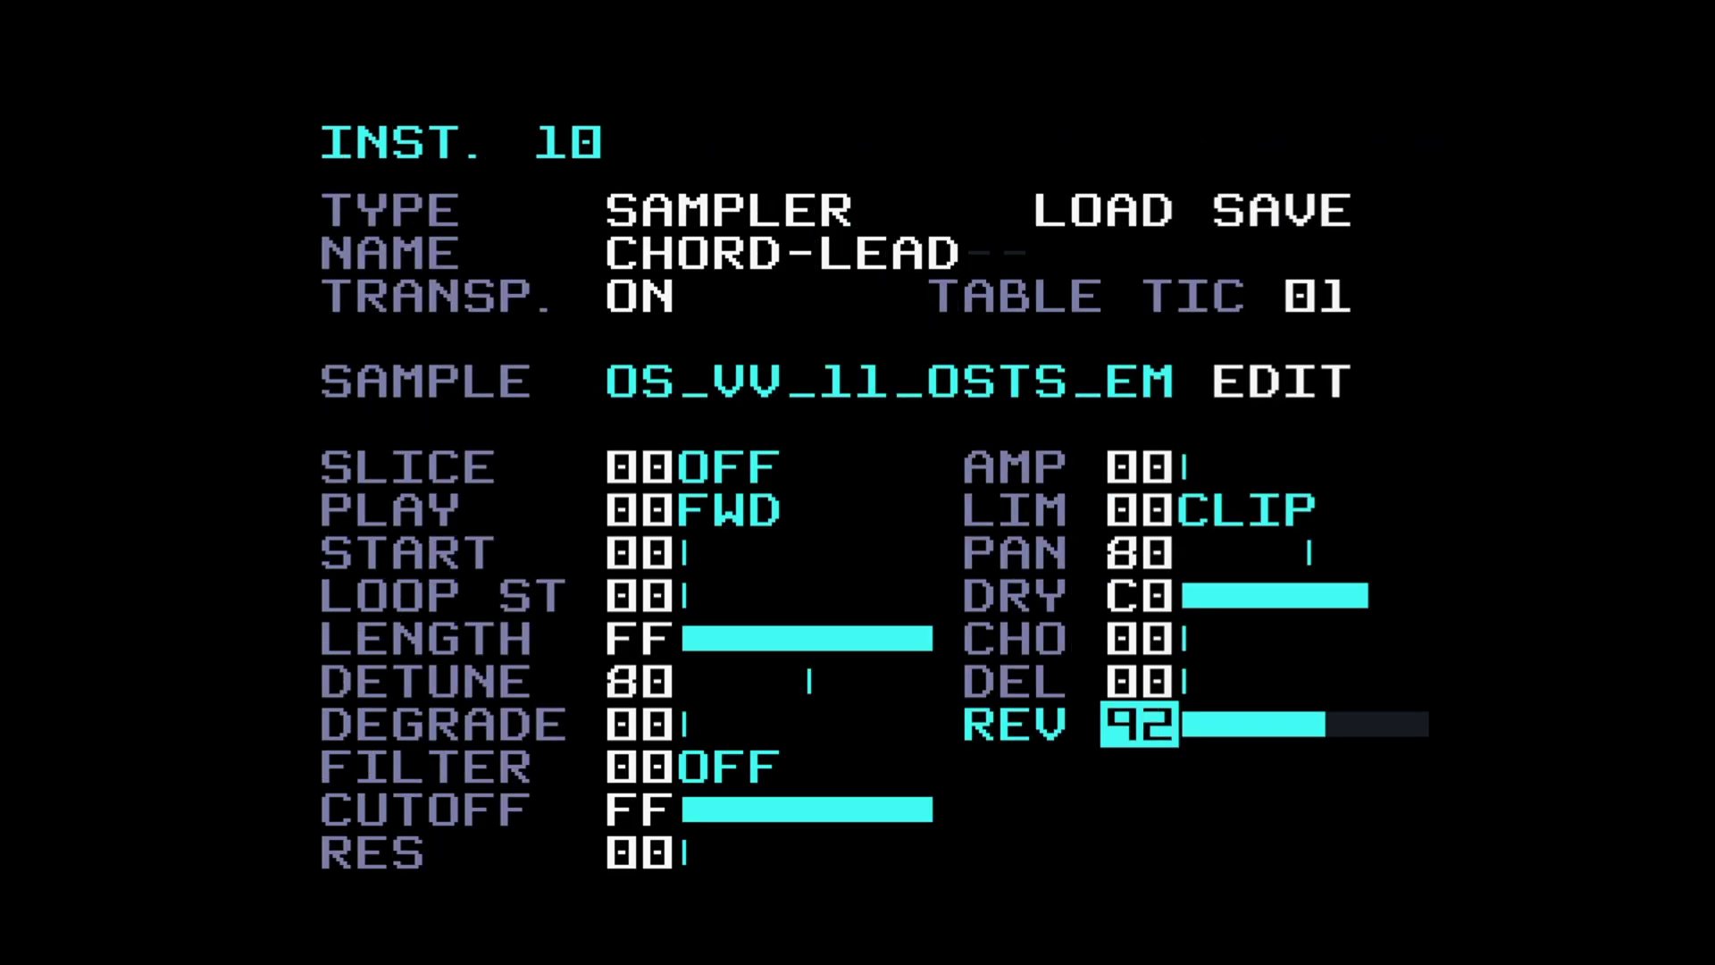
key(x+Up)
key(x+Up)
key(shift+Left)
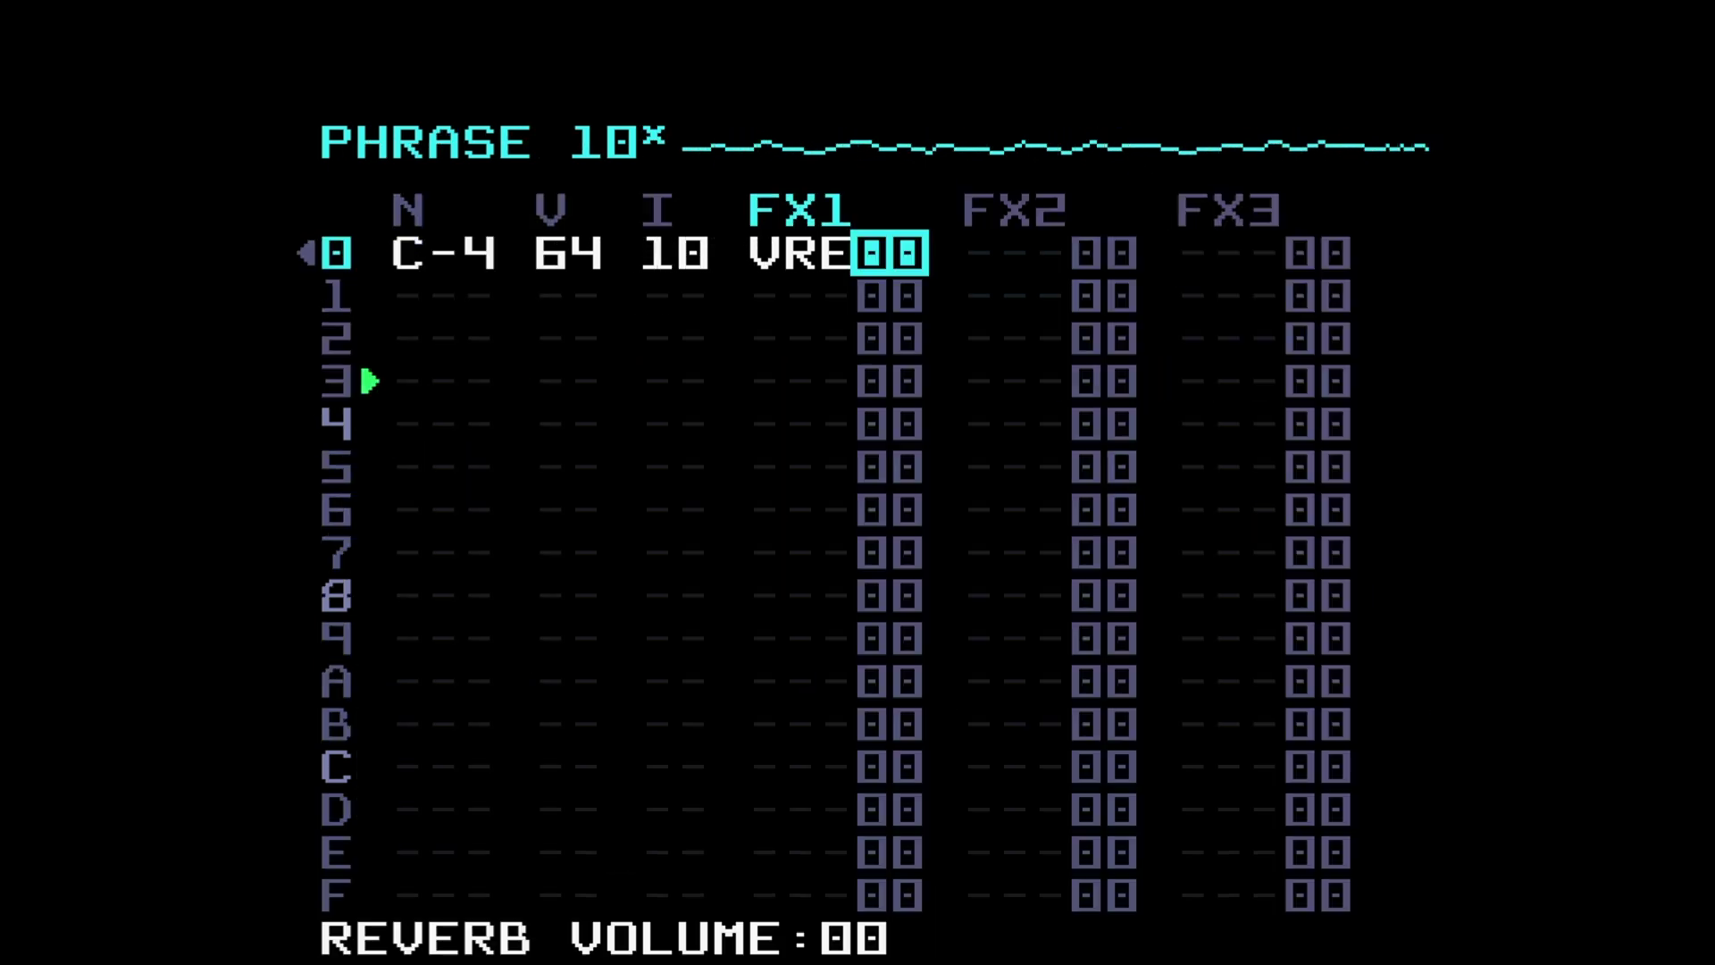
key(x+Up)
key(x+Up)
key(x+Up)
key(x+Up)
key(x+Up)
key(x+Up)
key(x+Up)
key(x+Up)
key(x+Up)
key(x+Up)
key(x+Up)
key(x+Up)
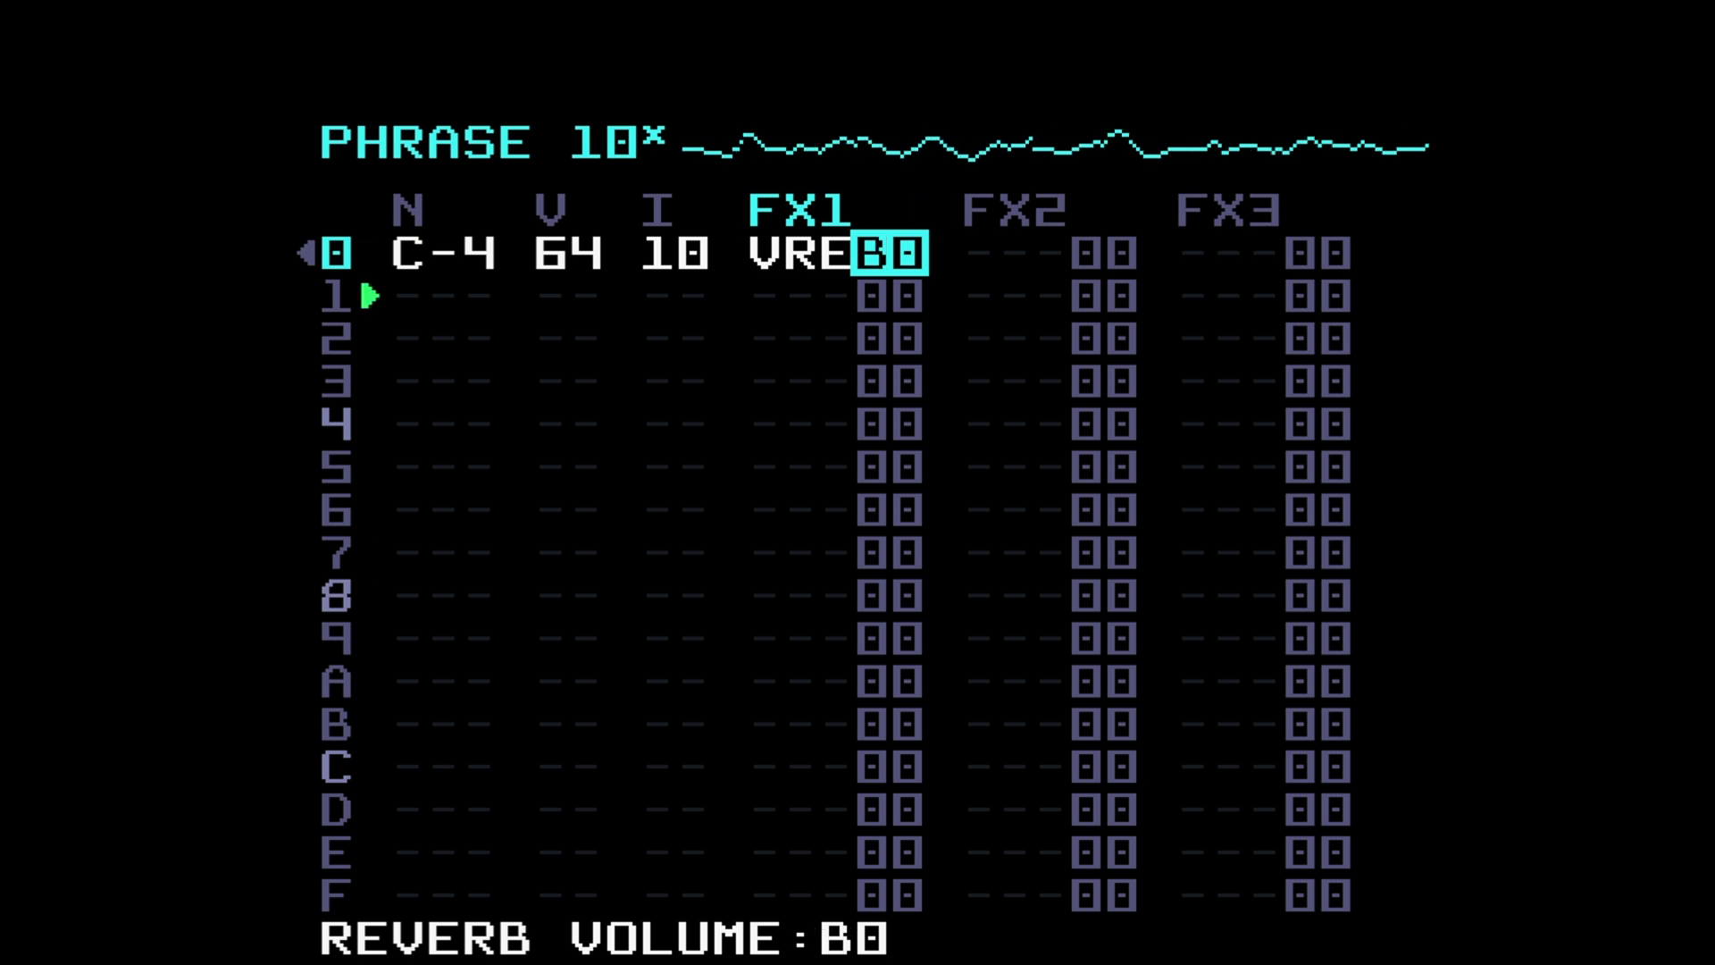
key(x+Up)
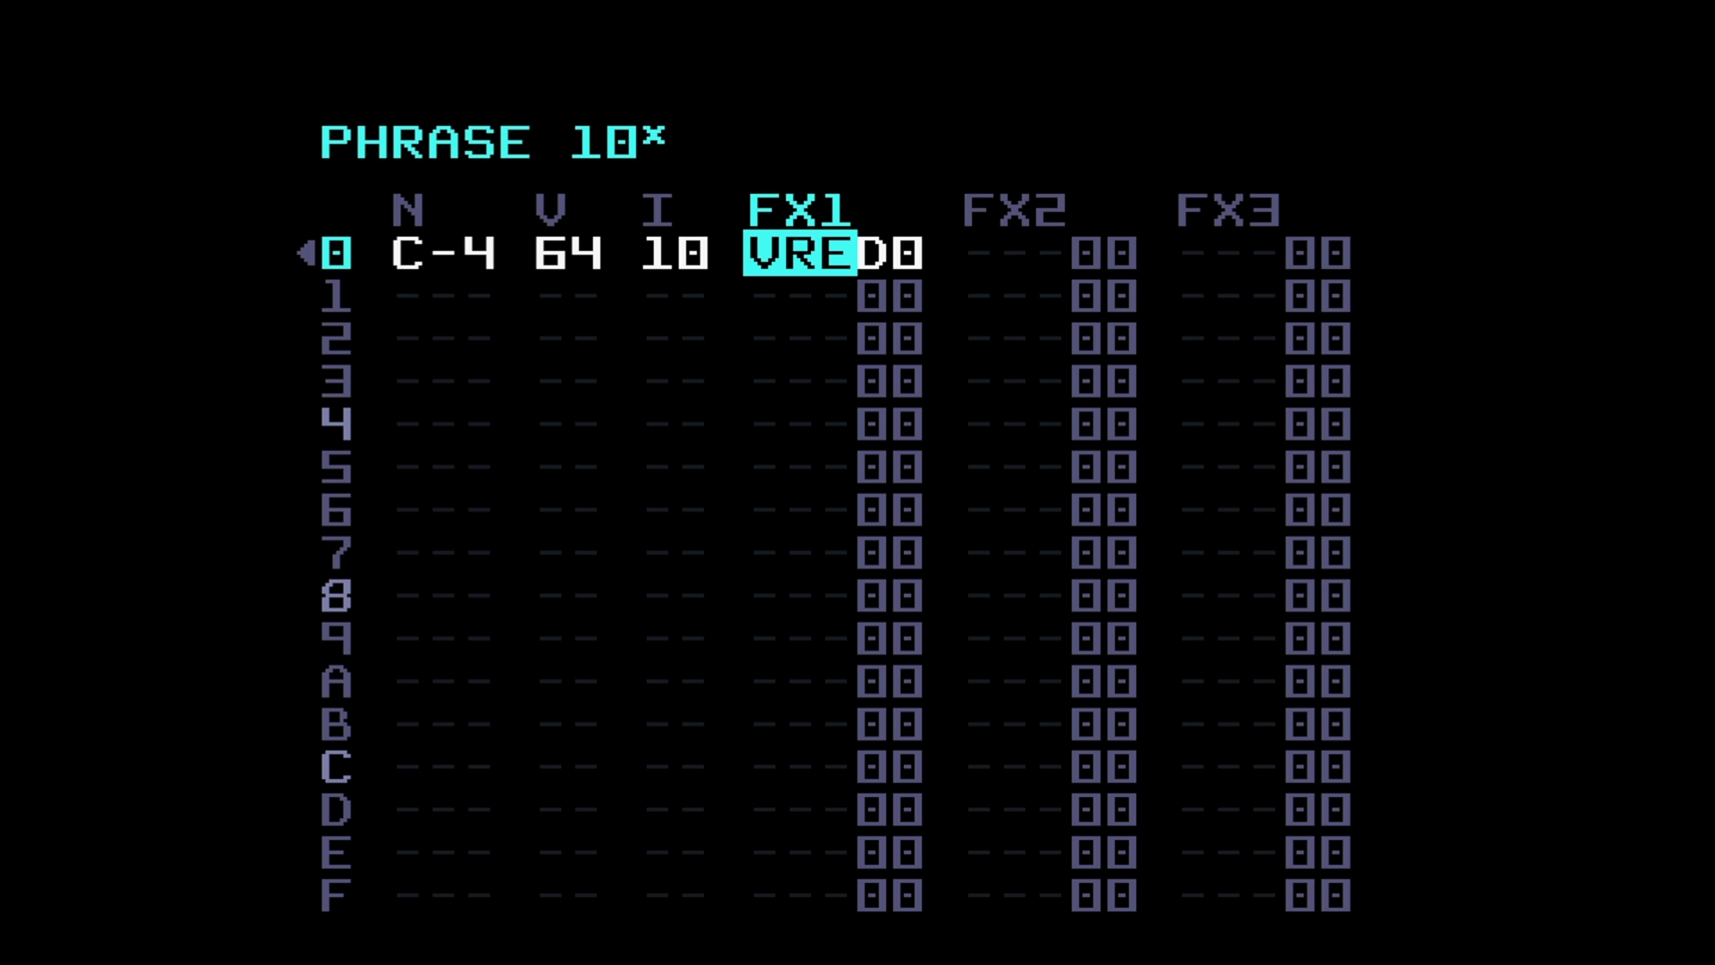
Step: Change row 0's FX1 to track 1 volume VT1 and raise it to E0 during playback
key(Right)
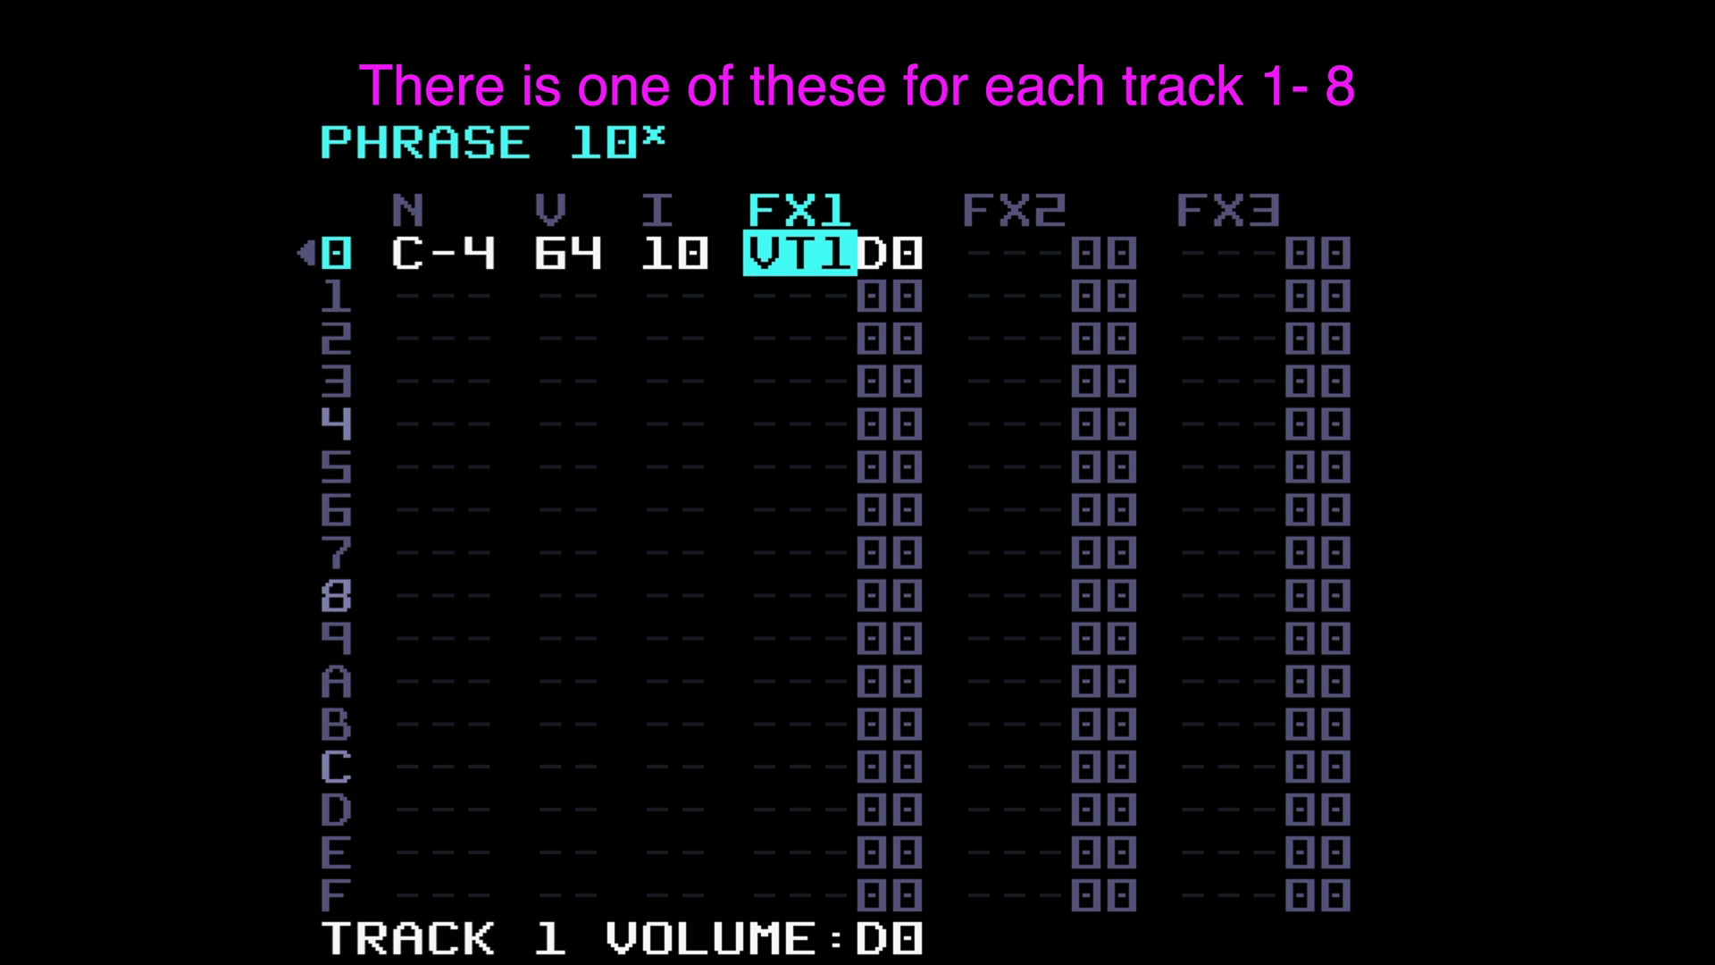
key(shift+Left)
key(shift+Left)
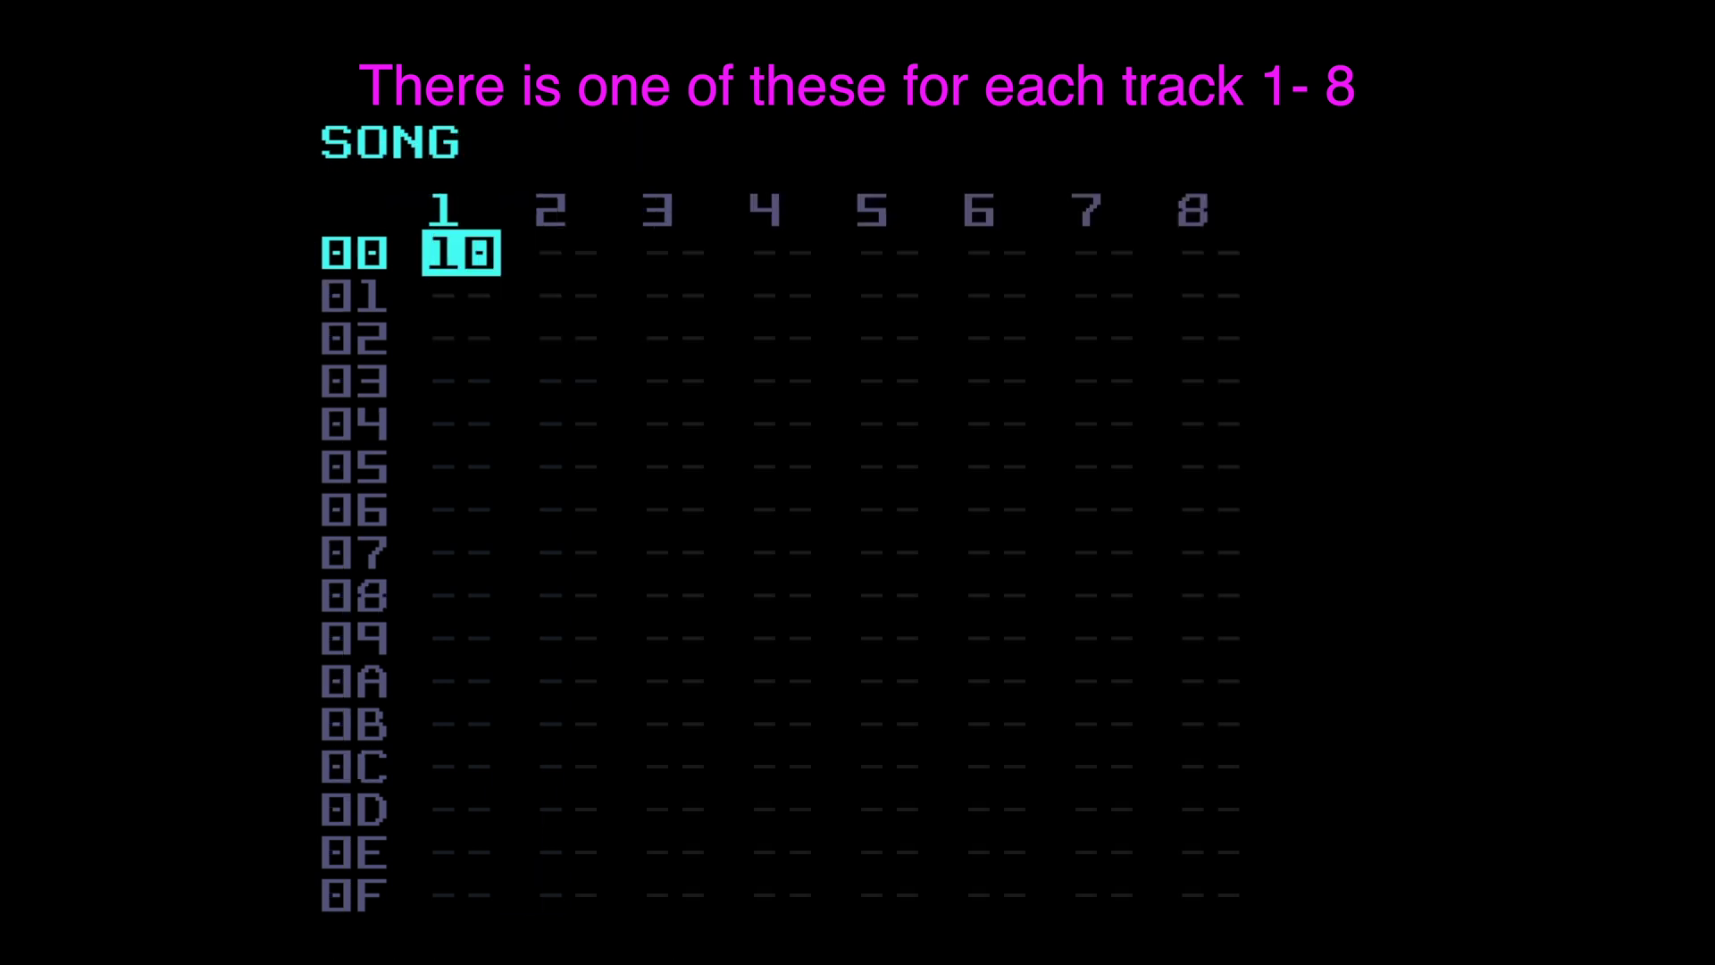
key(shift+Right)
key(shift+Right)
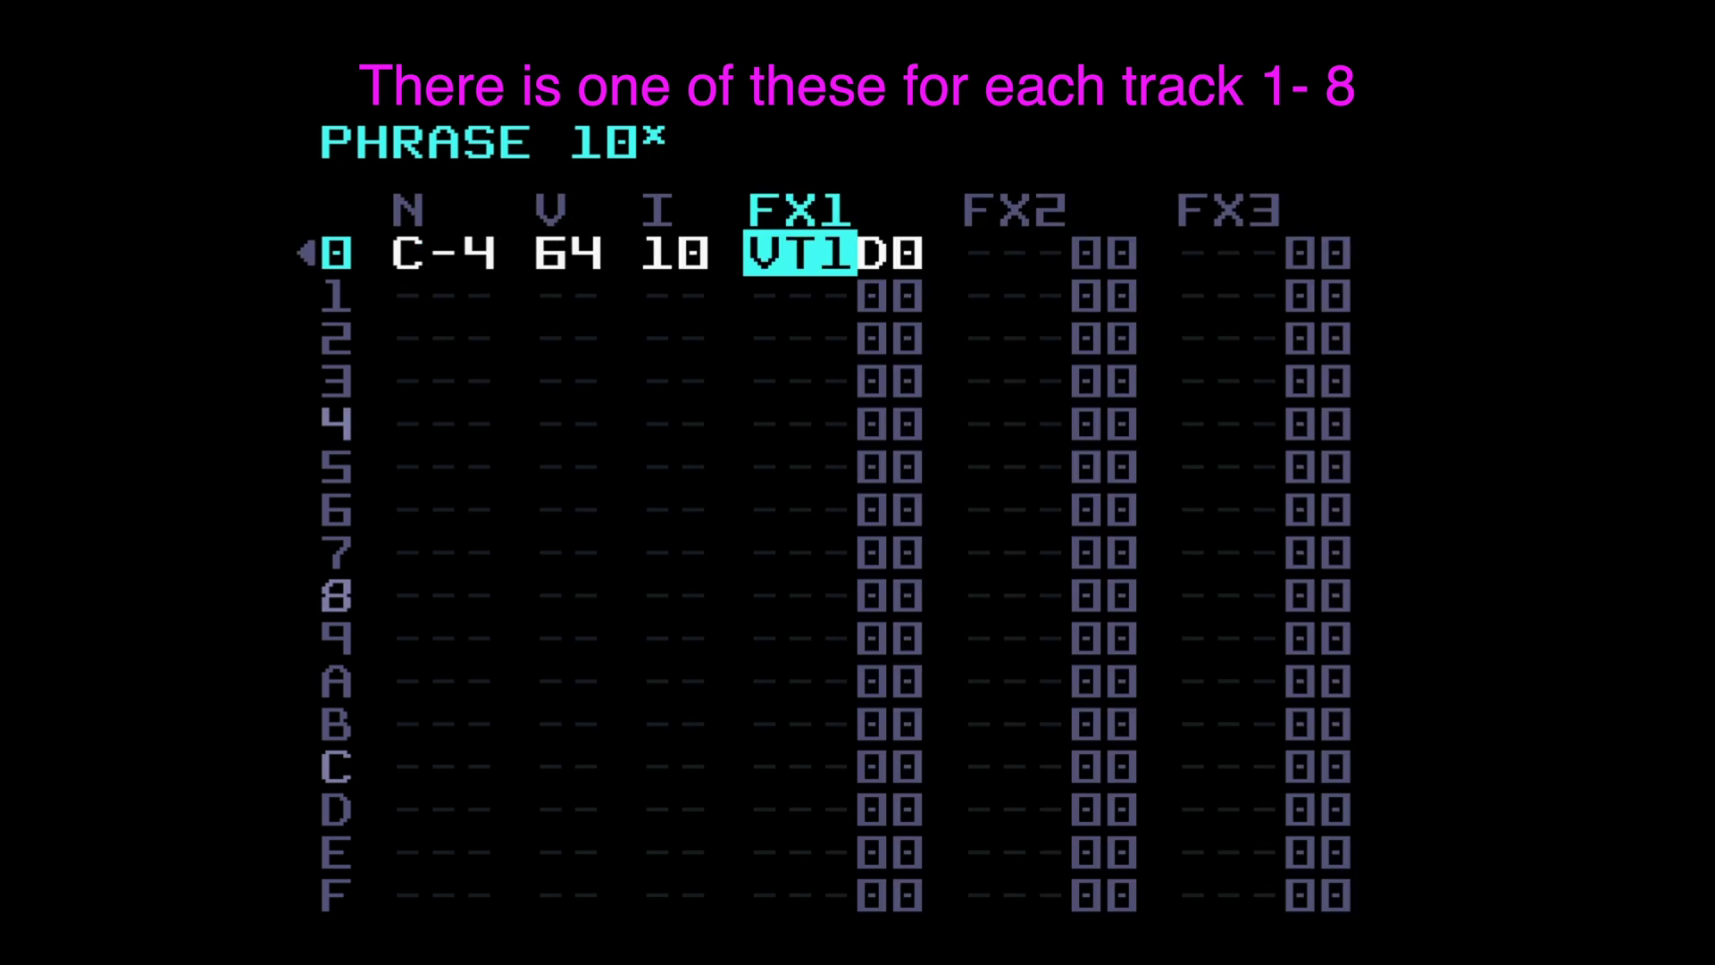
key(Right)
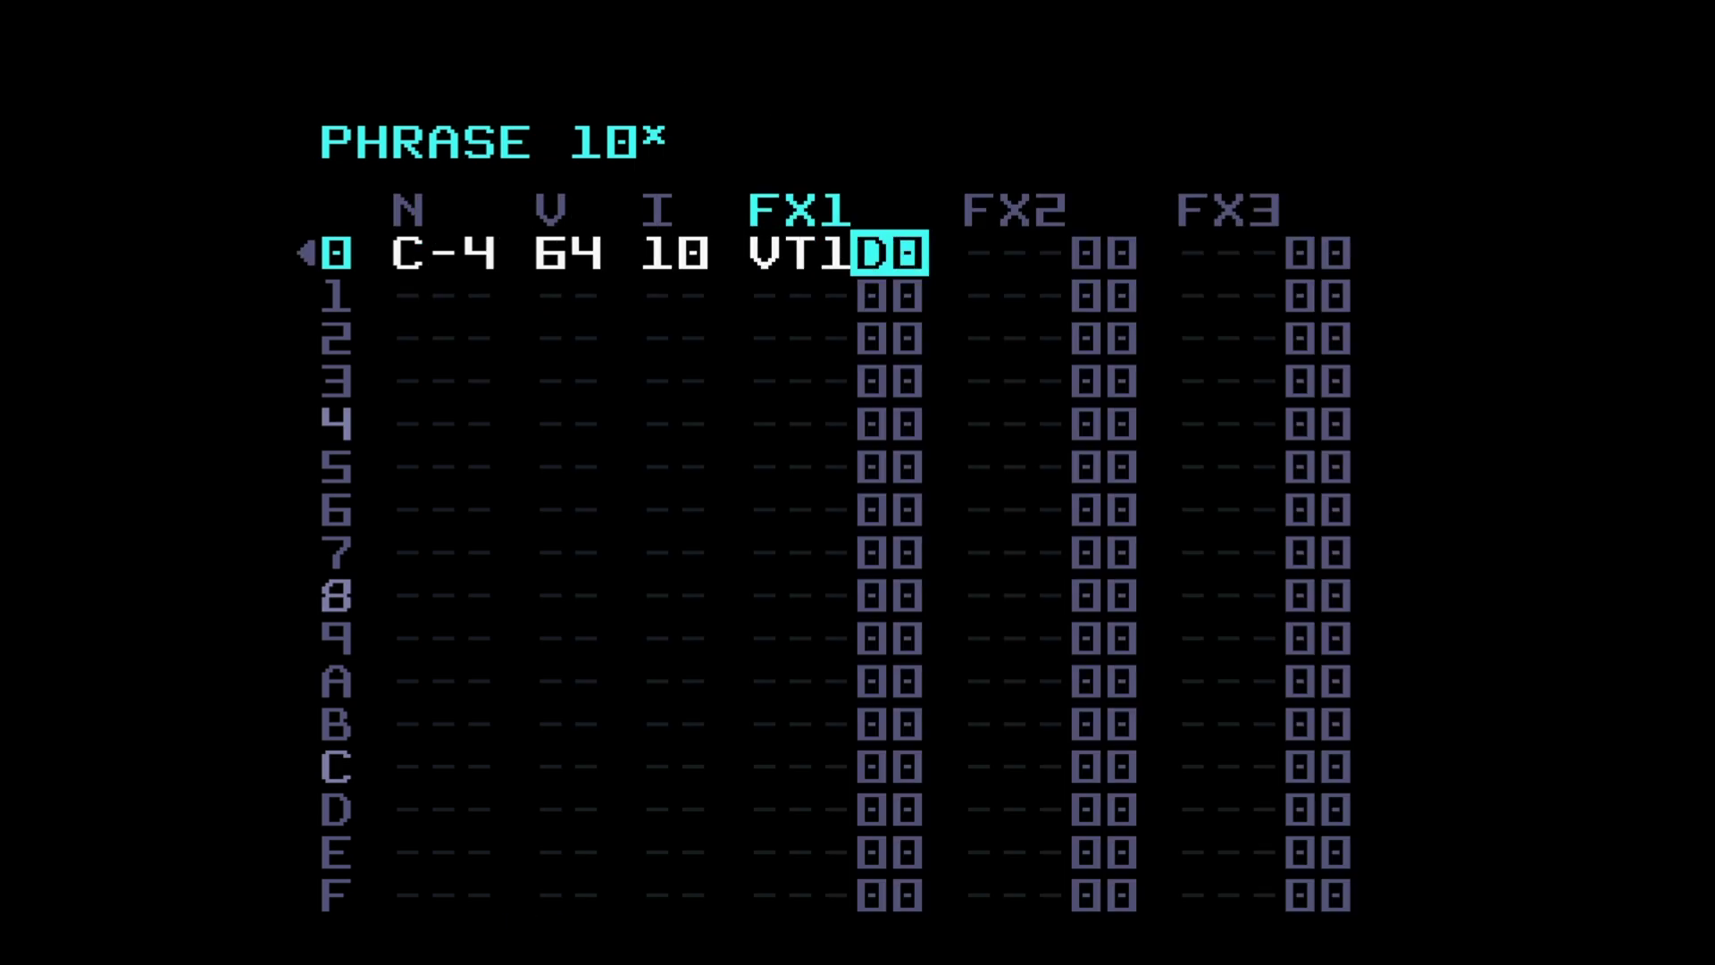
key(x+Up)
key(space)
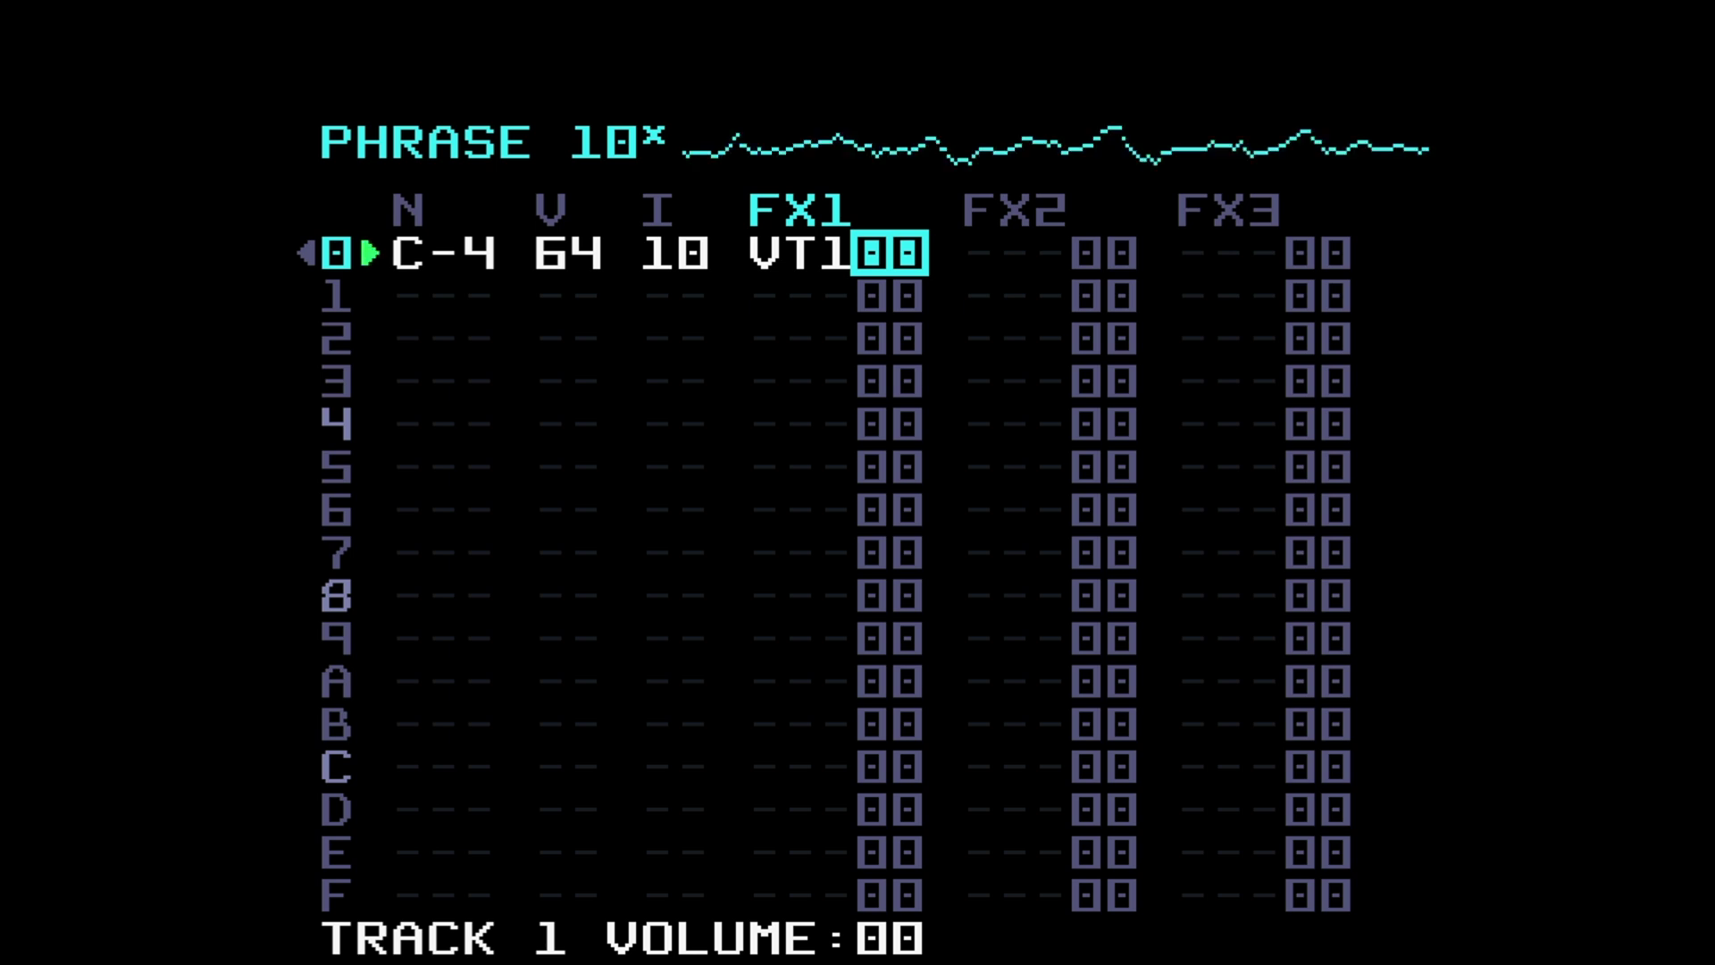
key(x+Up)
key(x+Up)
key(x+Up)
key(x+Up)
key(x+Up)
key(x+Up)
key(x+Up)
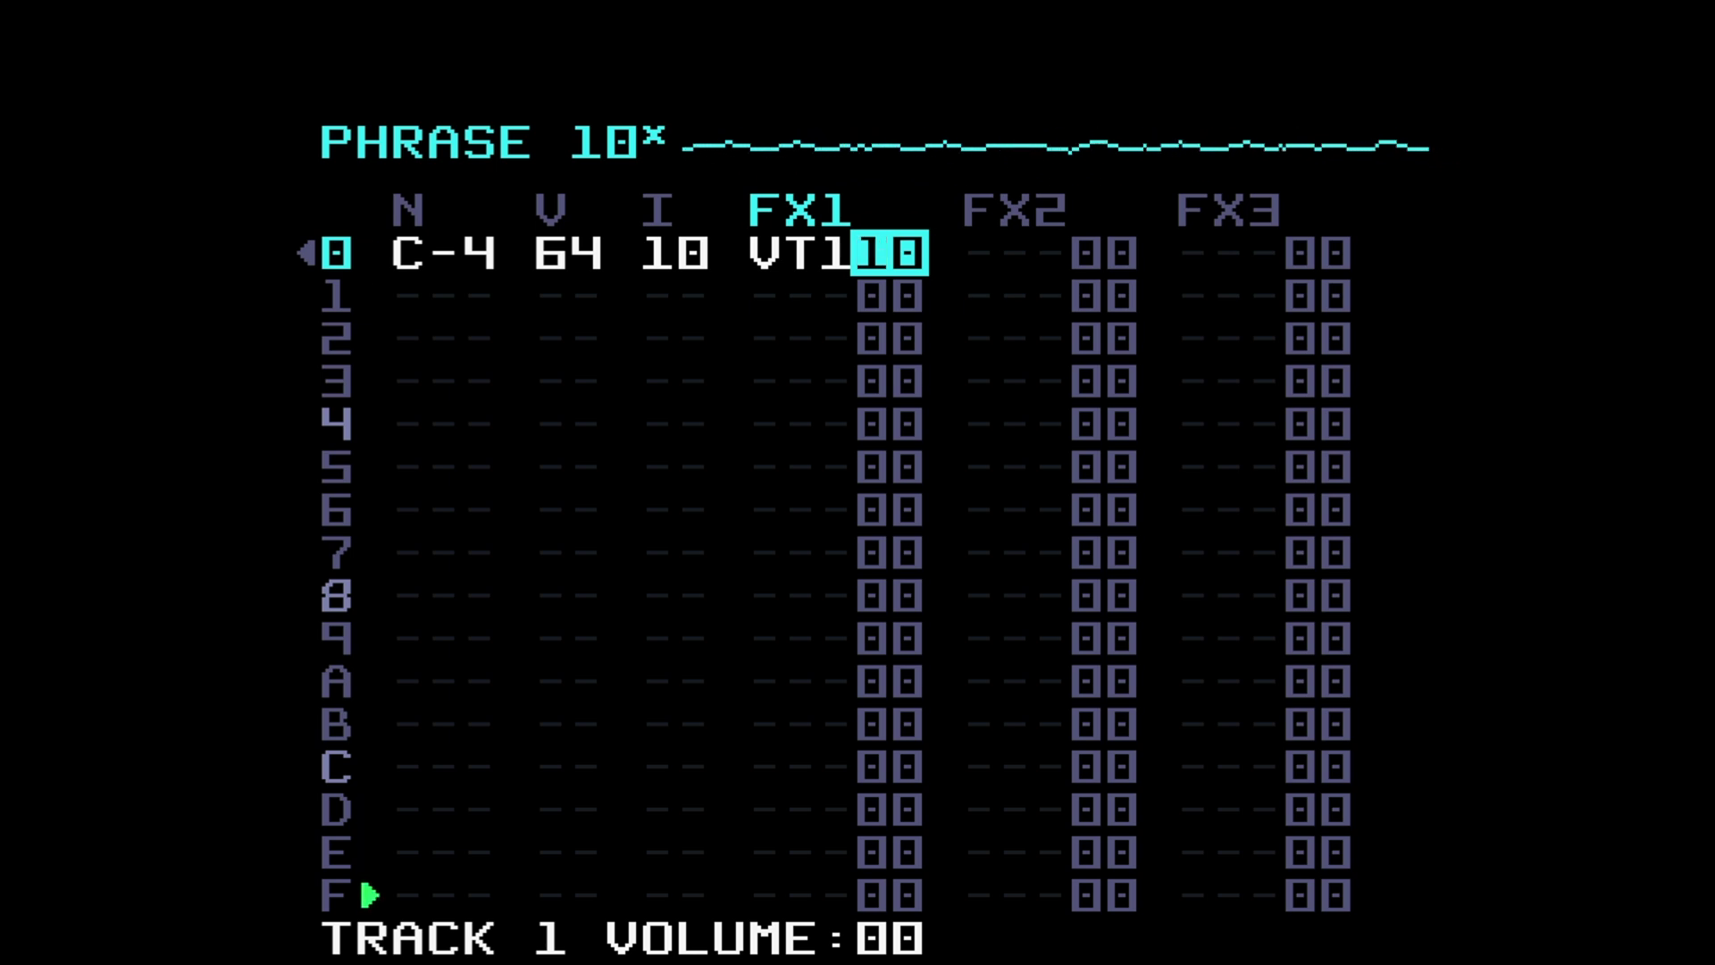
key(x+Up)
key(x+Up)
key(x+Up)
key(x+Up)
key(x+Up)
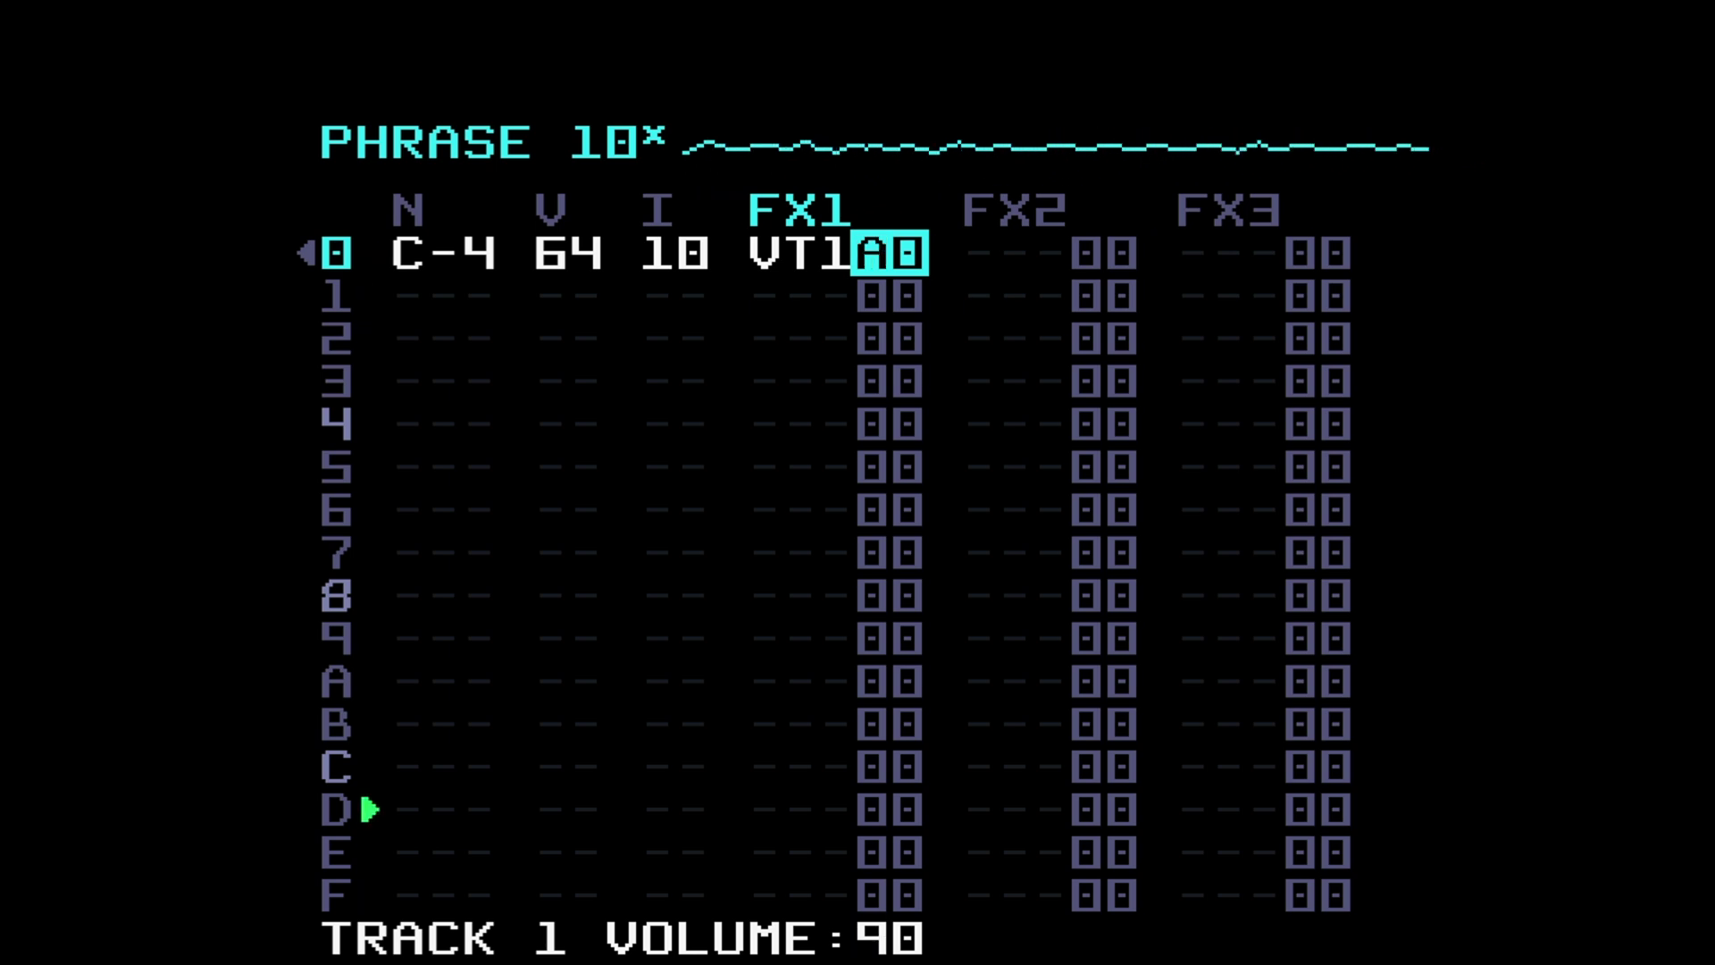
key(x+Up)
key(x+Up)
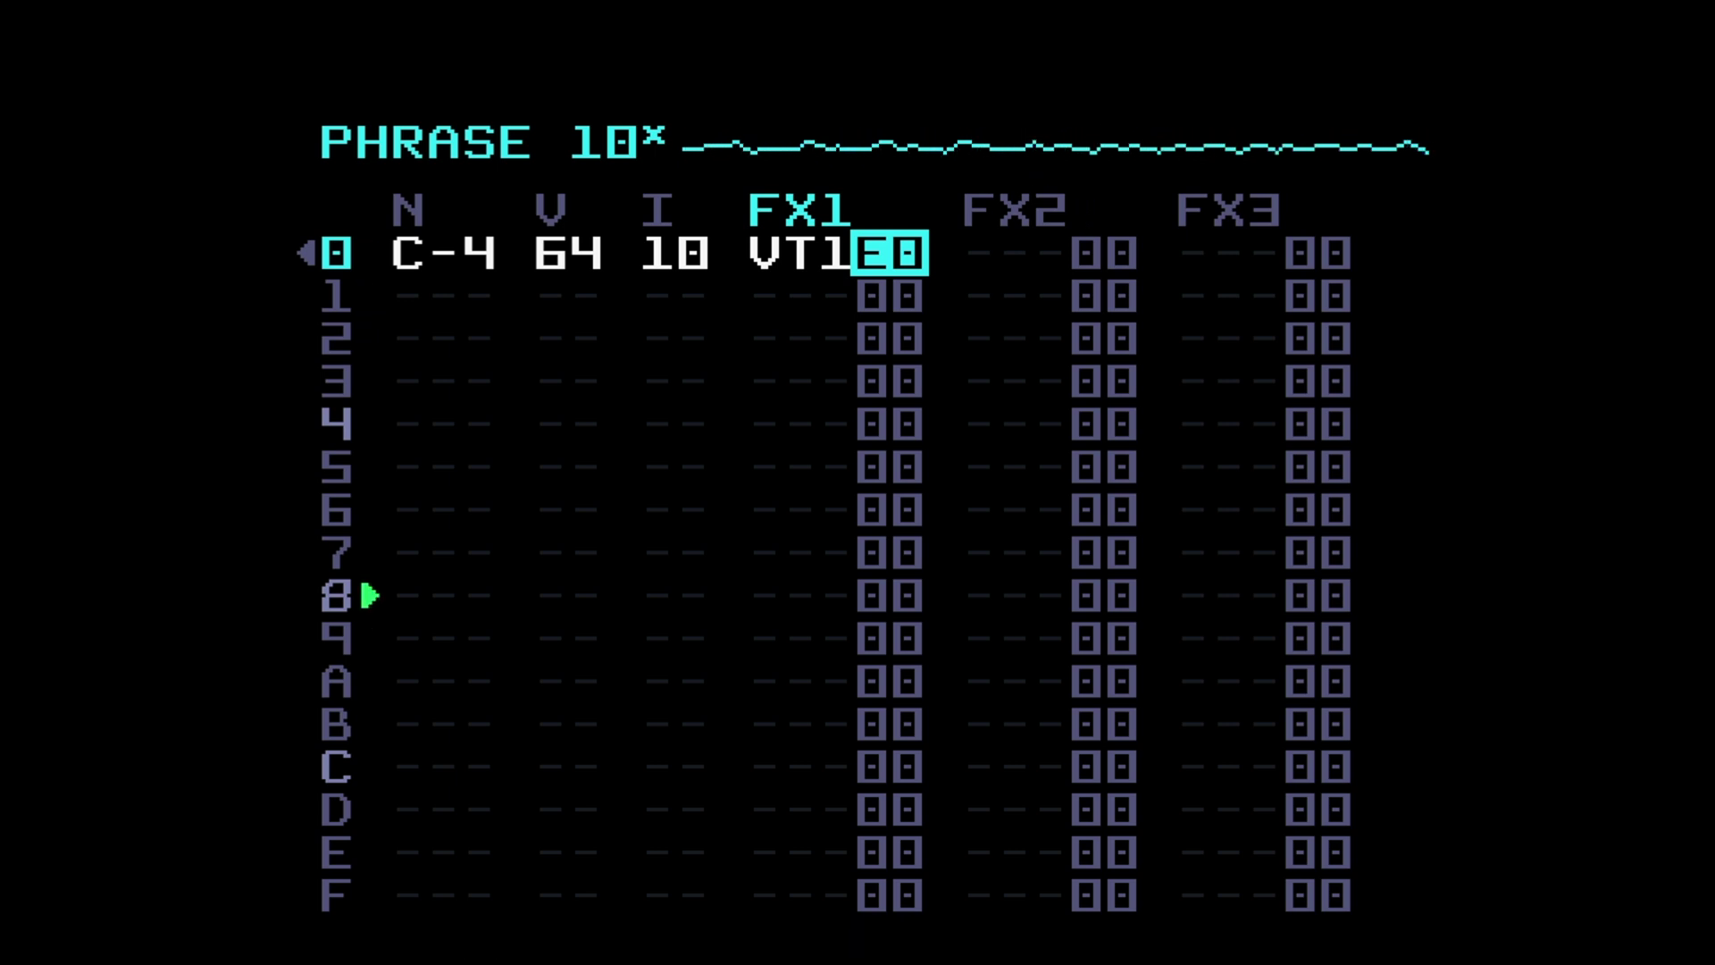
key(x)
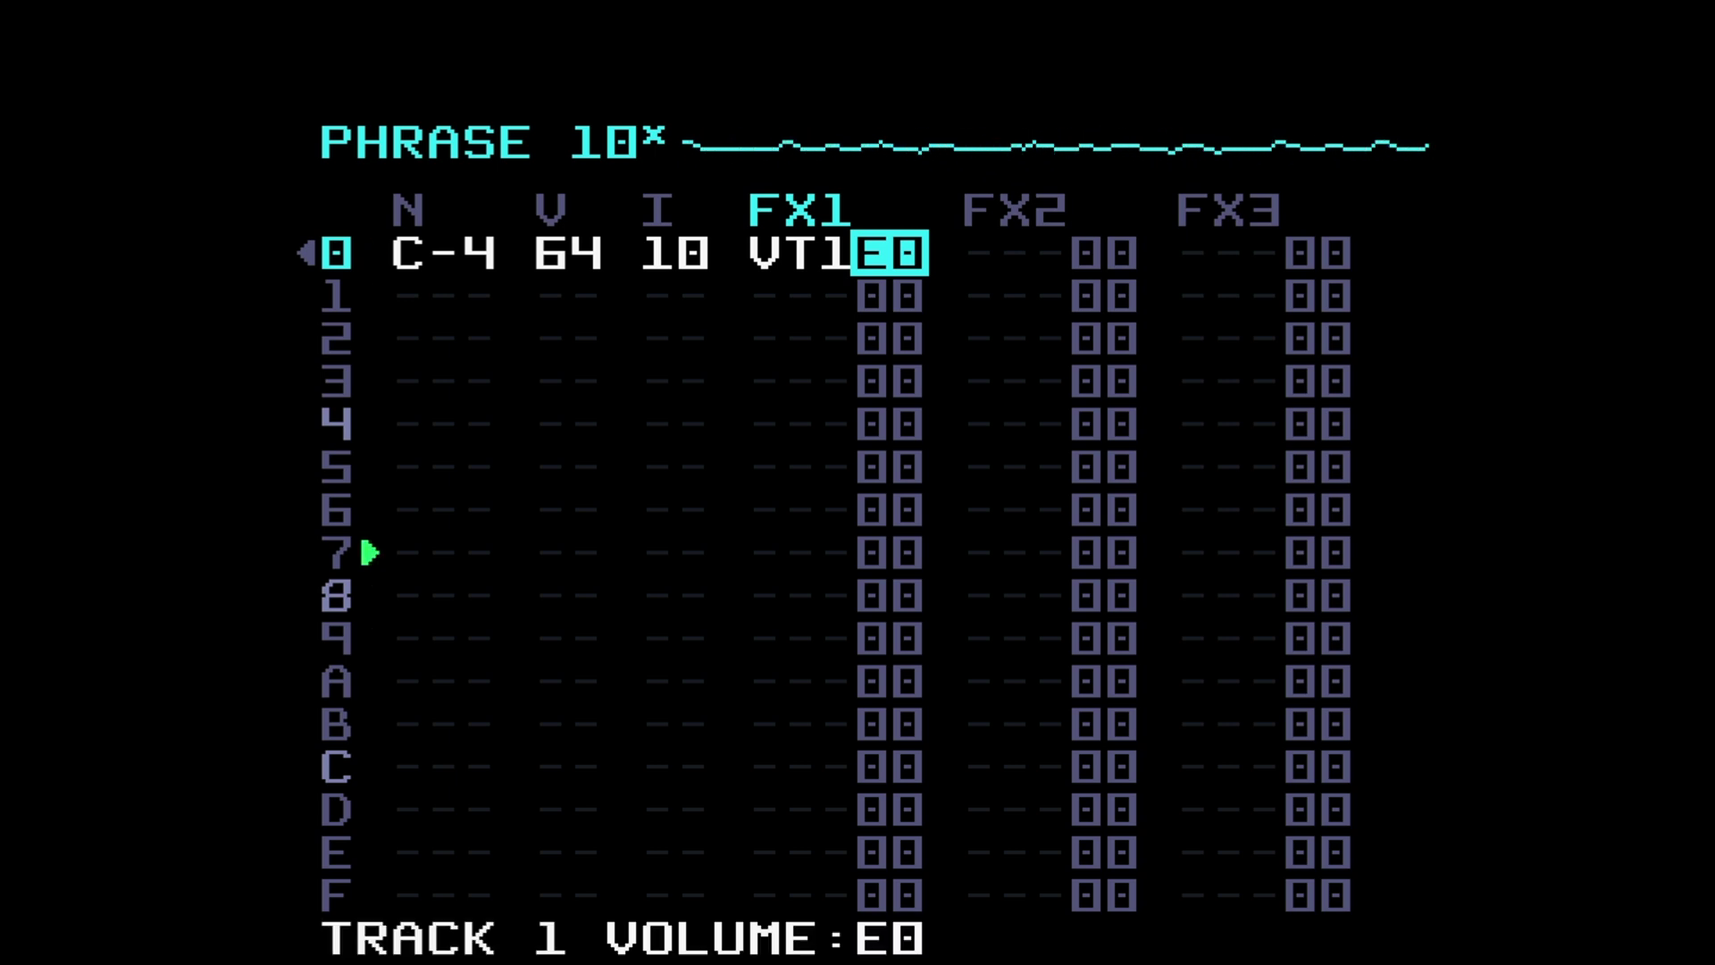
key(space)
Step: Add a VT1 command on row 8 and set its value to C0
key(Down)
key(Down)
key(Down)
key(Down)
key(Down)
key(Down)
key(Down)
key(Down)
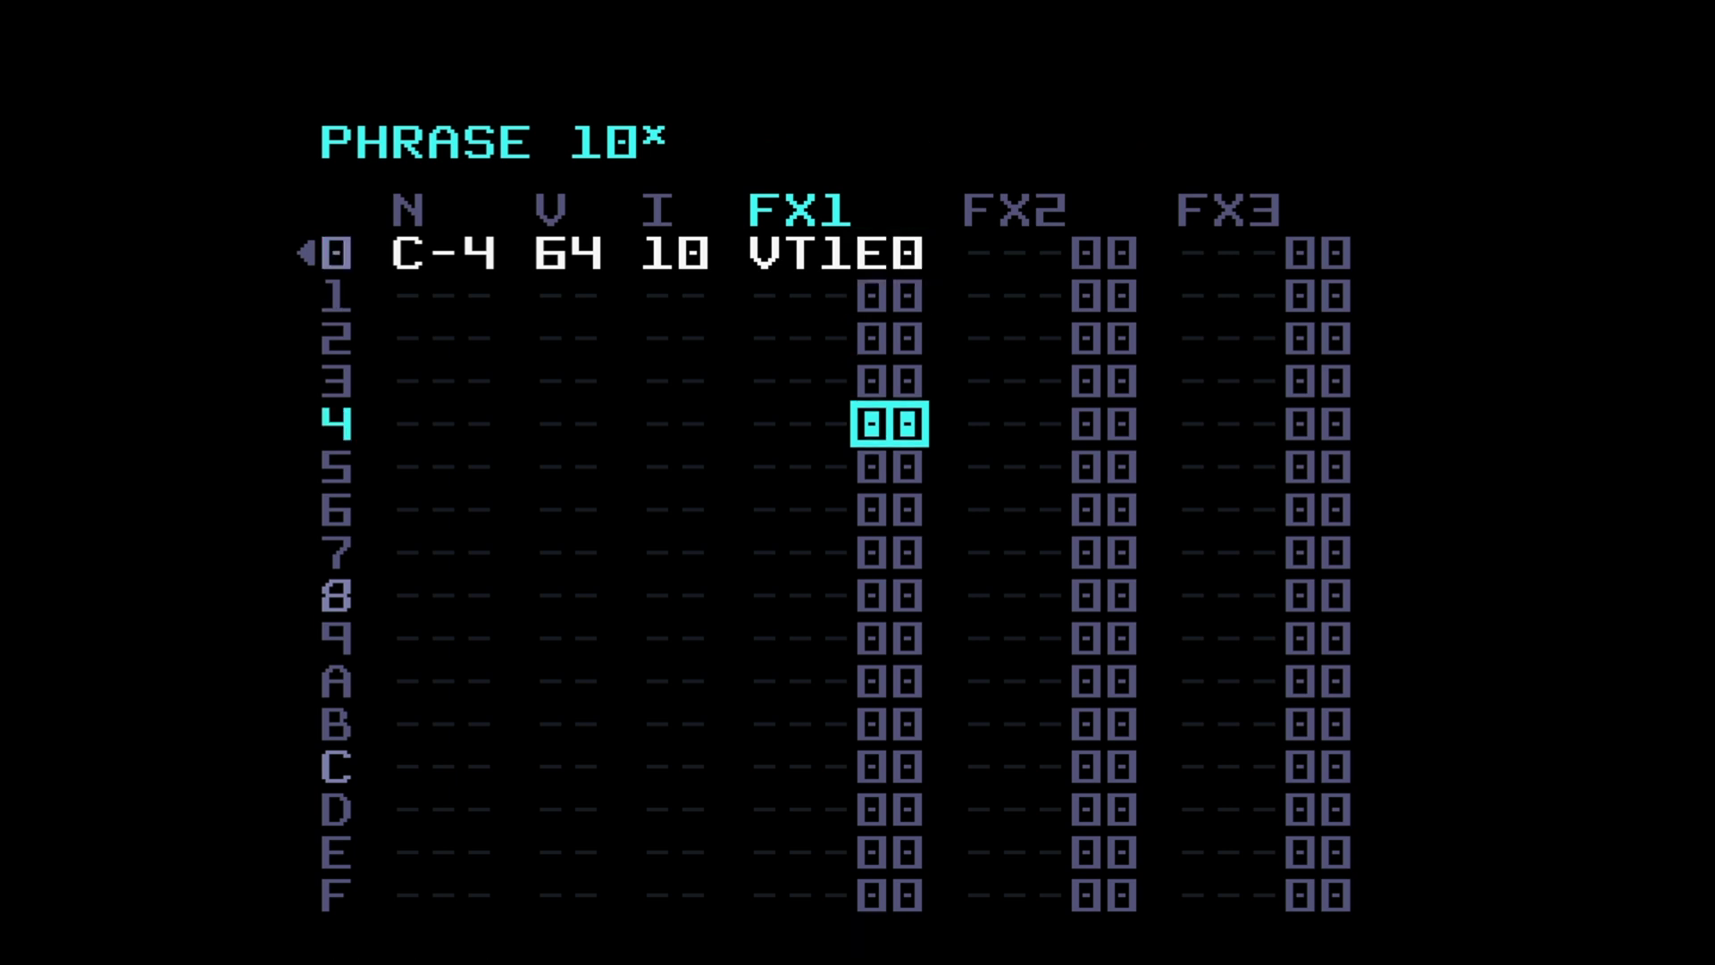
key(Left)
key(x)
key(Right)
key(x+Down)
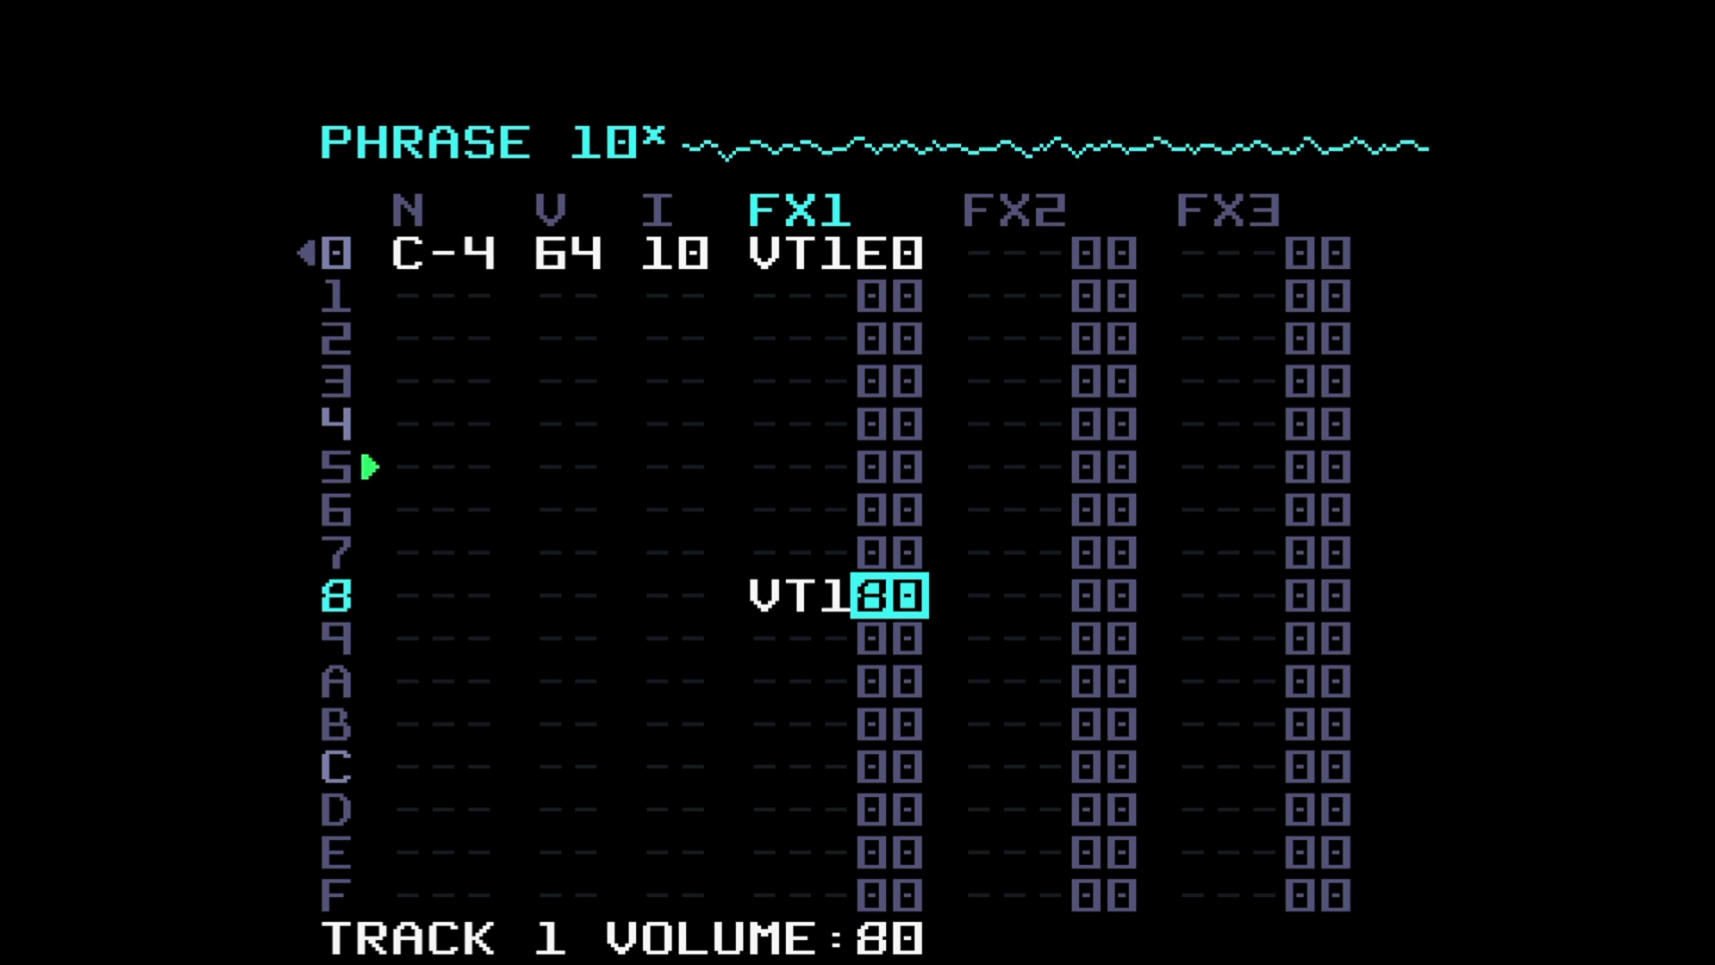
key(x+Up)
key(x+Up)
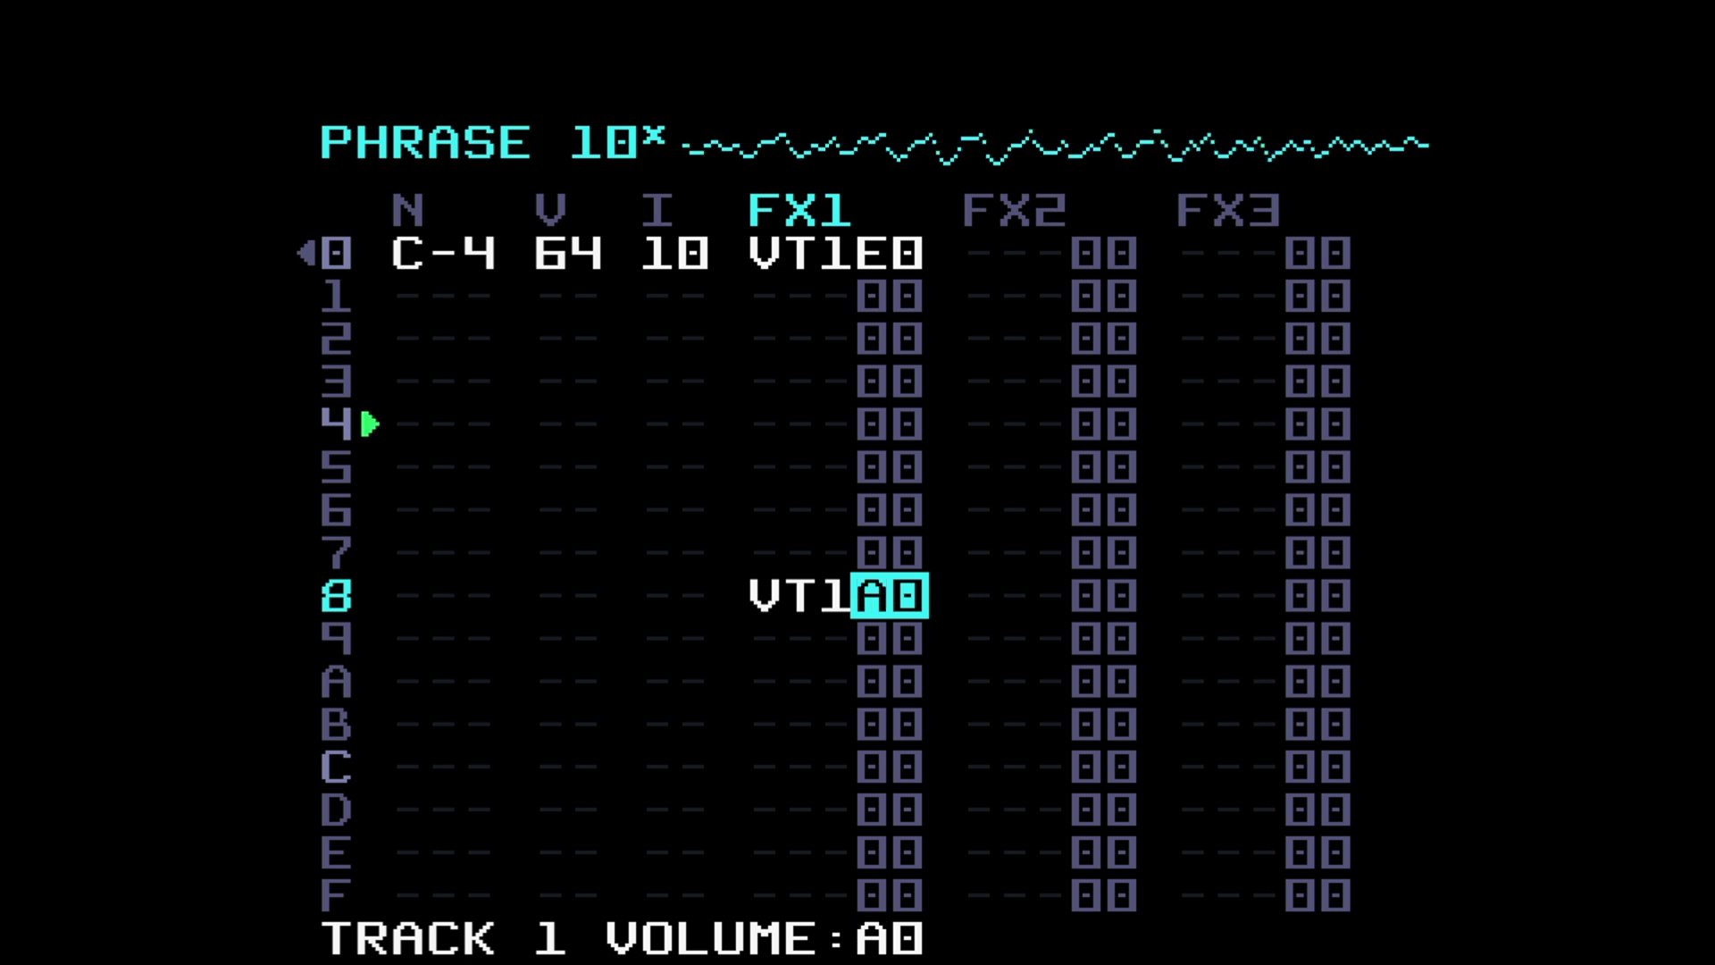
key(x+Up)
key(x+Up)
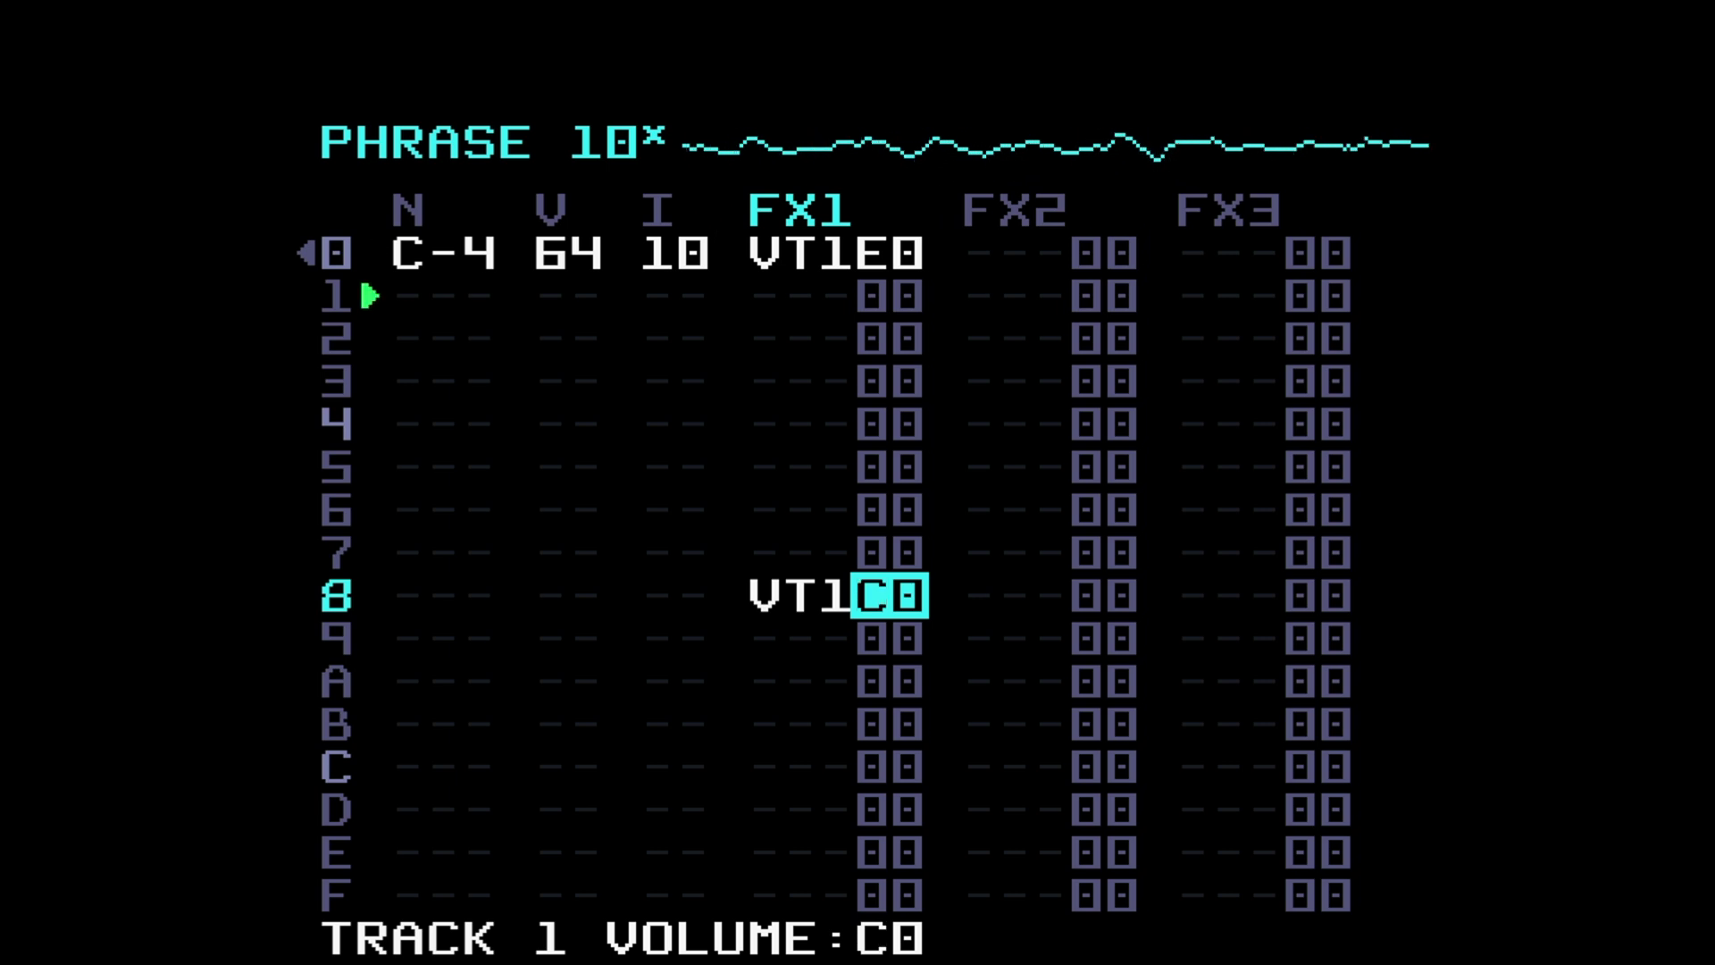
key(space)
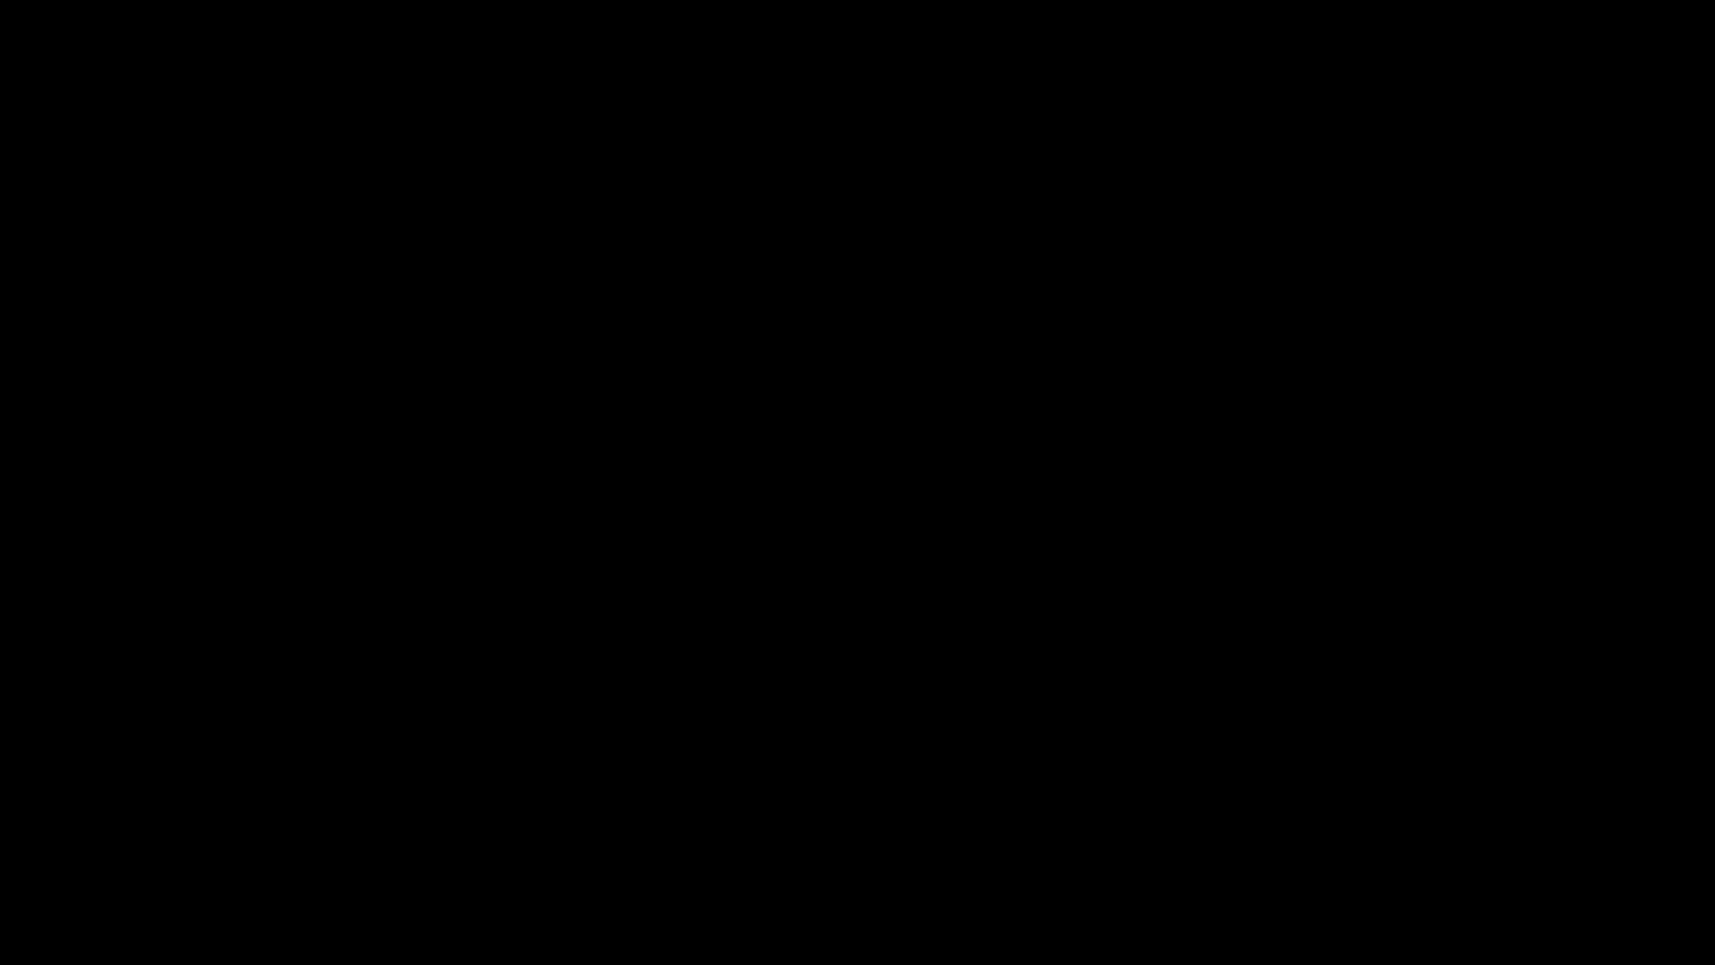
Step: Switch row 0's FX1 from VT1 to DJF and sweep its value between 00 and E0, ending at DJF40
key(Up)
key(Up)
key(Up)
key(Up)
key(Up)
key(Up)
key(Up)
key(Up)
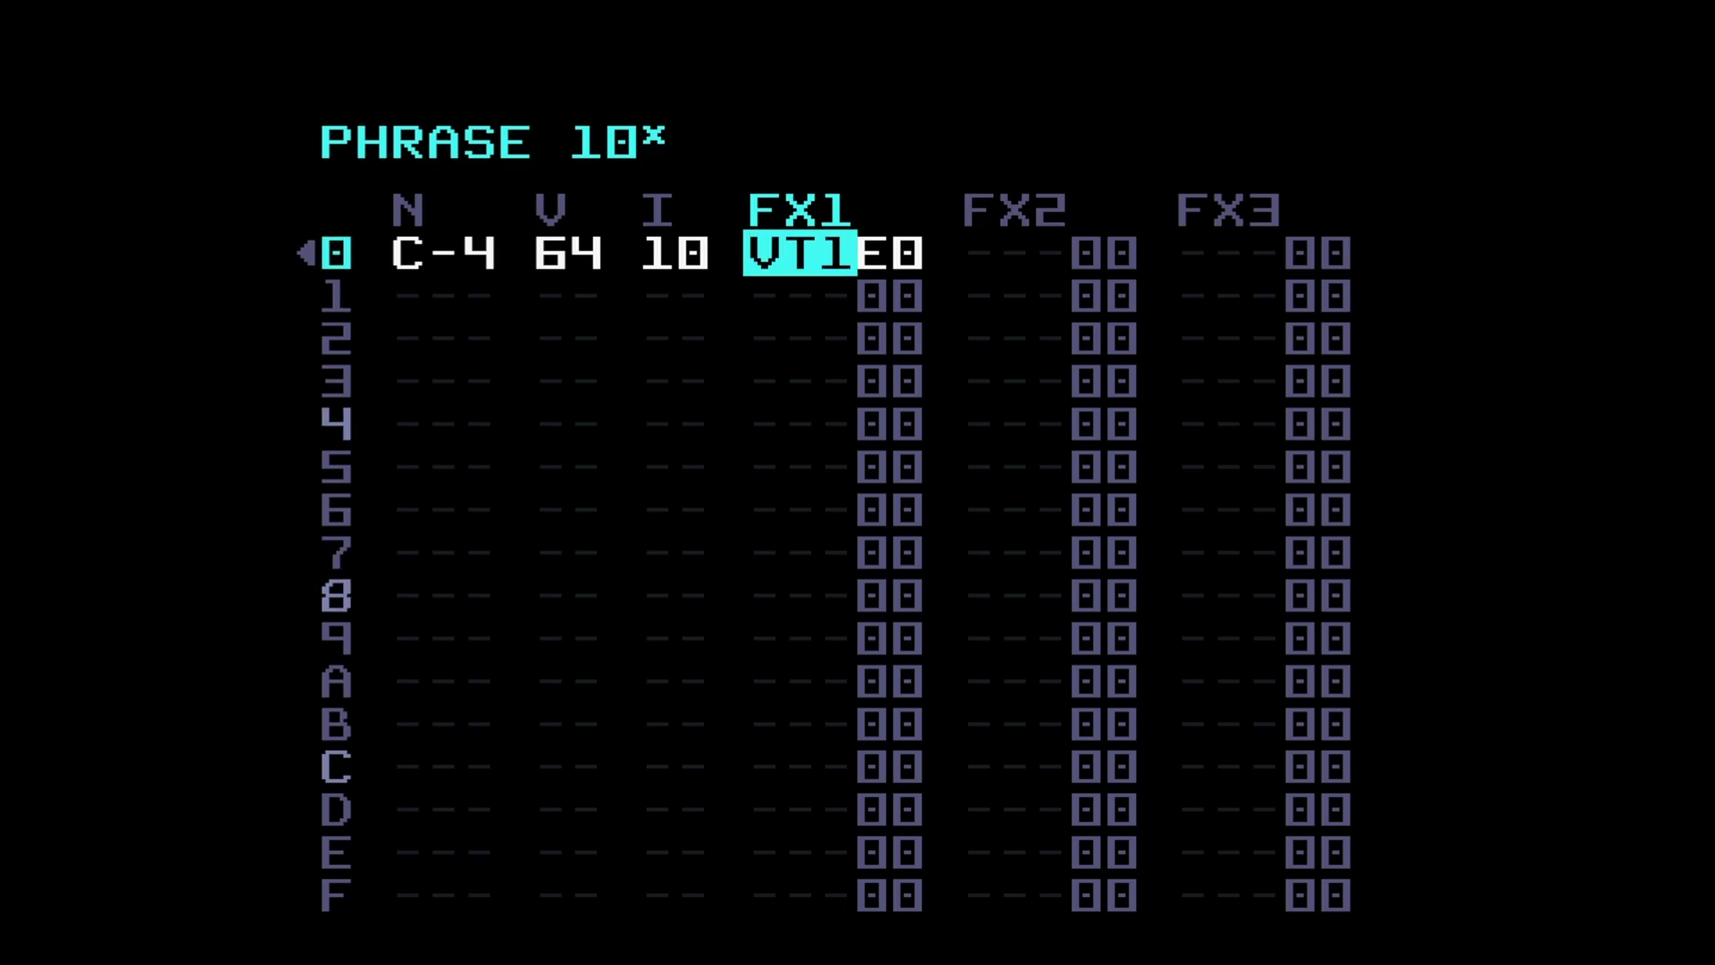
key(x+Right)
key(x+Right)
key(x+Right)
key(x+Right)
key(x+Right)
key(x+Right)
key(x+Right)
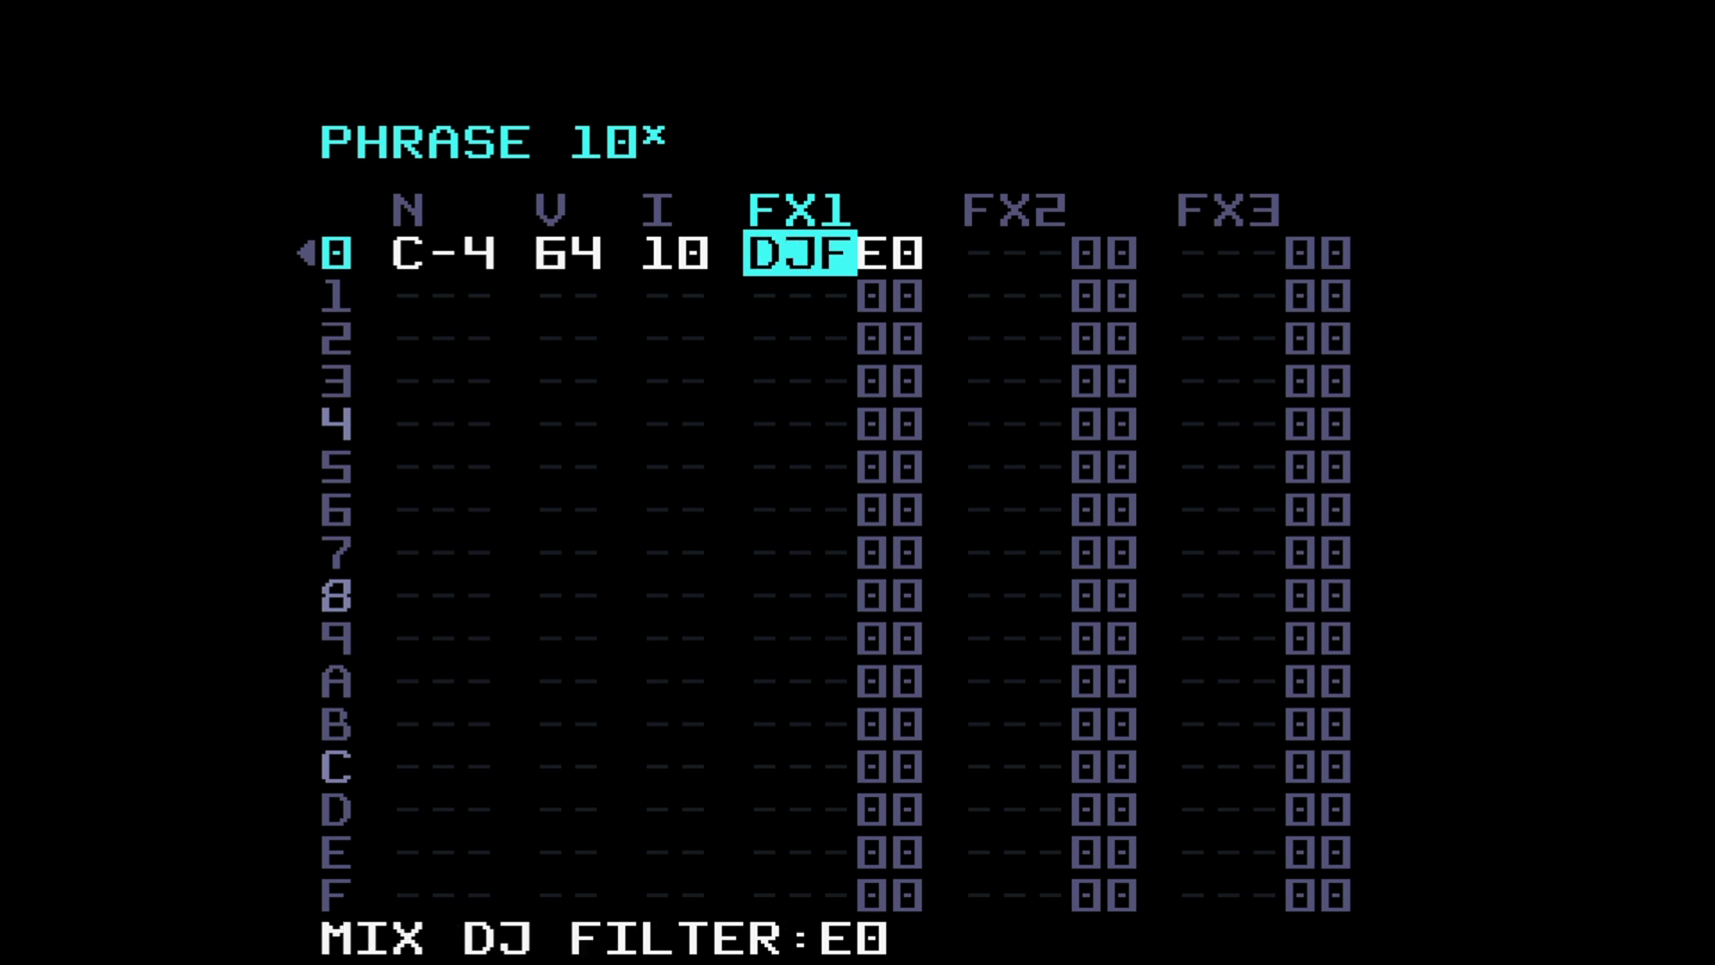
key(Right)
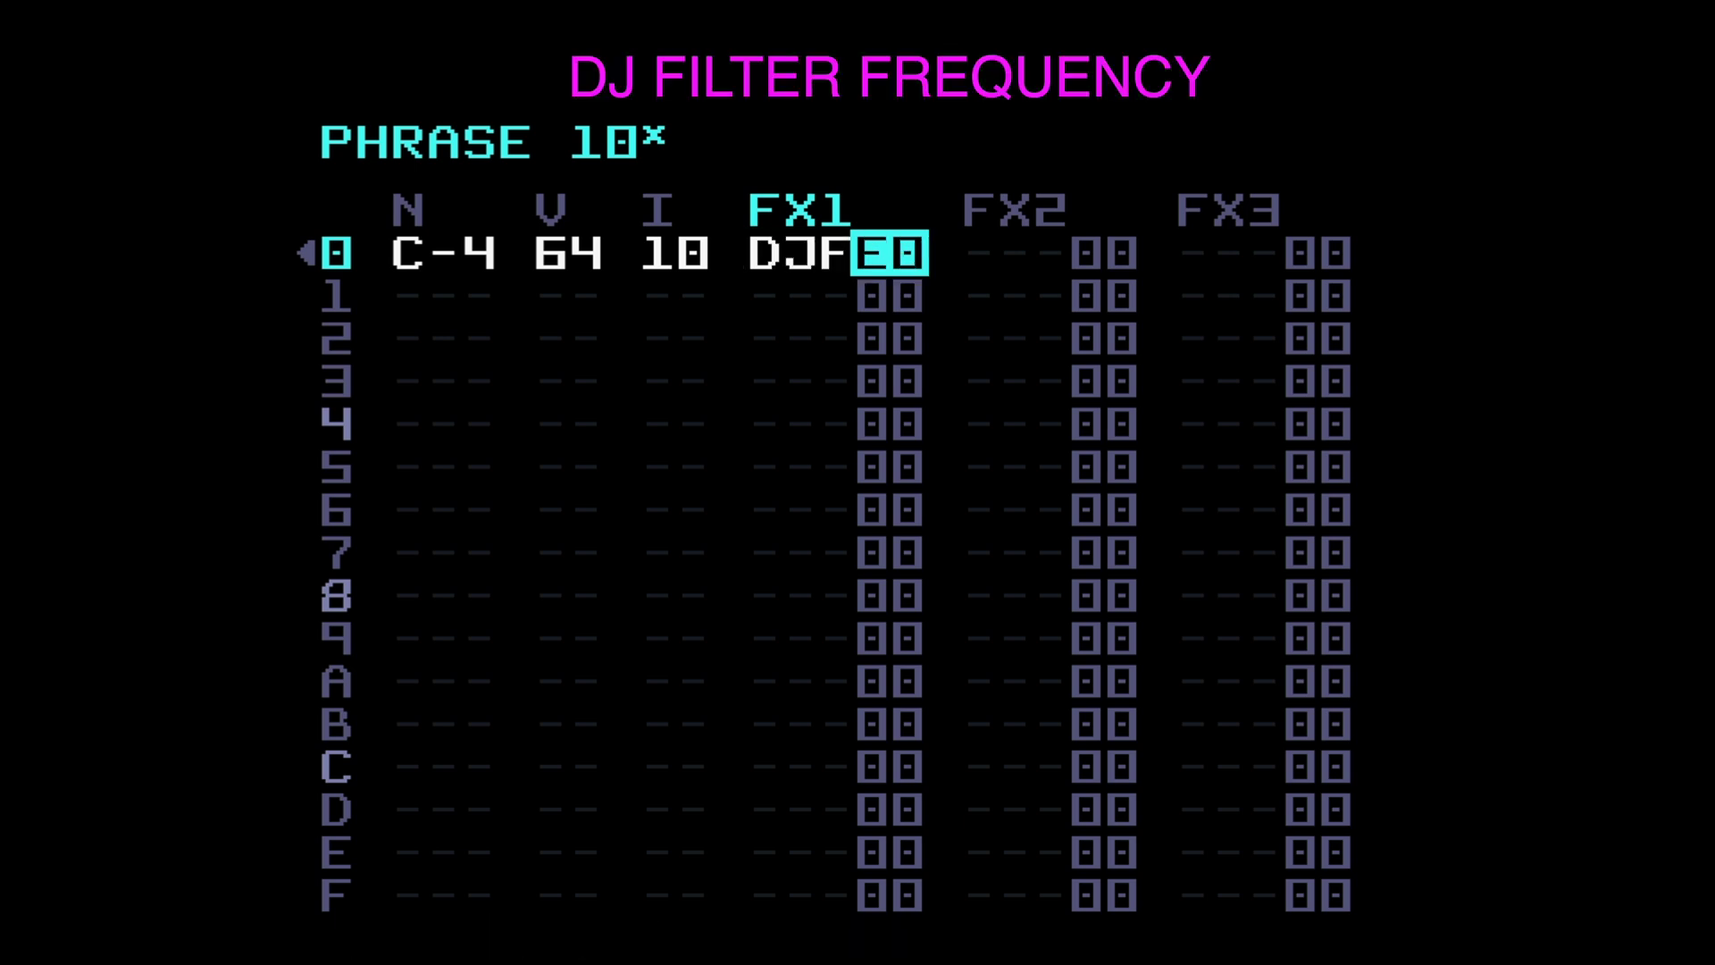
key(x+Up)
key(x+Up)
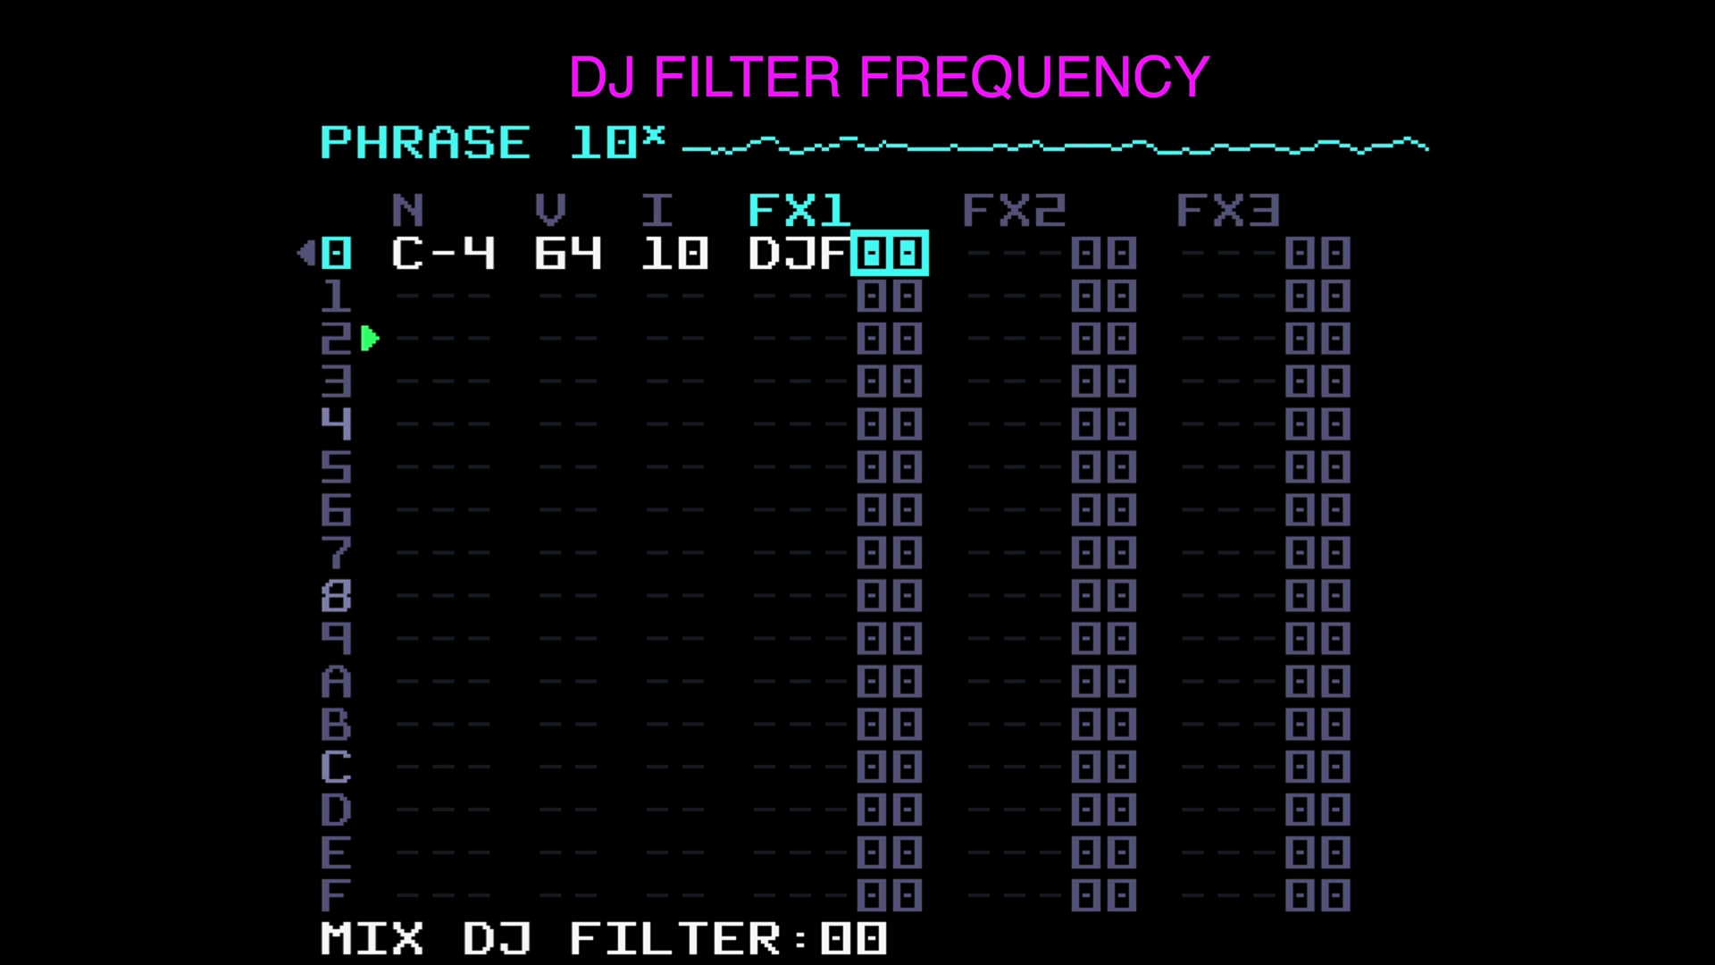
key(x+Up)
key(x+Up)
key(x+Up)
key(x+Up)
key(x+Up)
key(x+Up)
key(x+Up)
key(x+Up)
key(space)
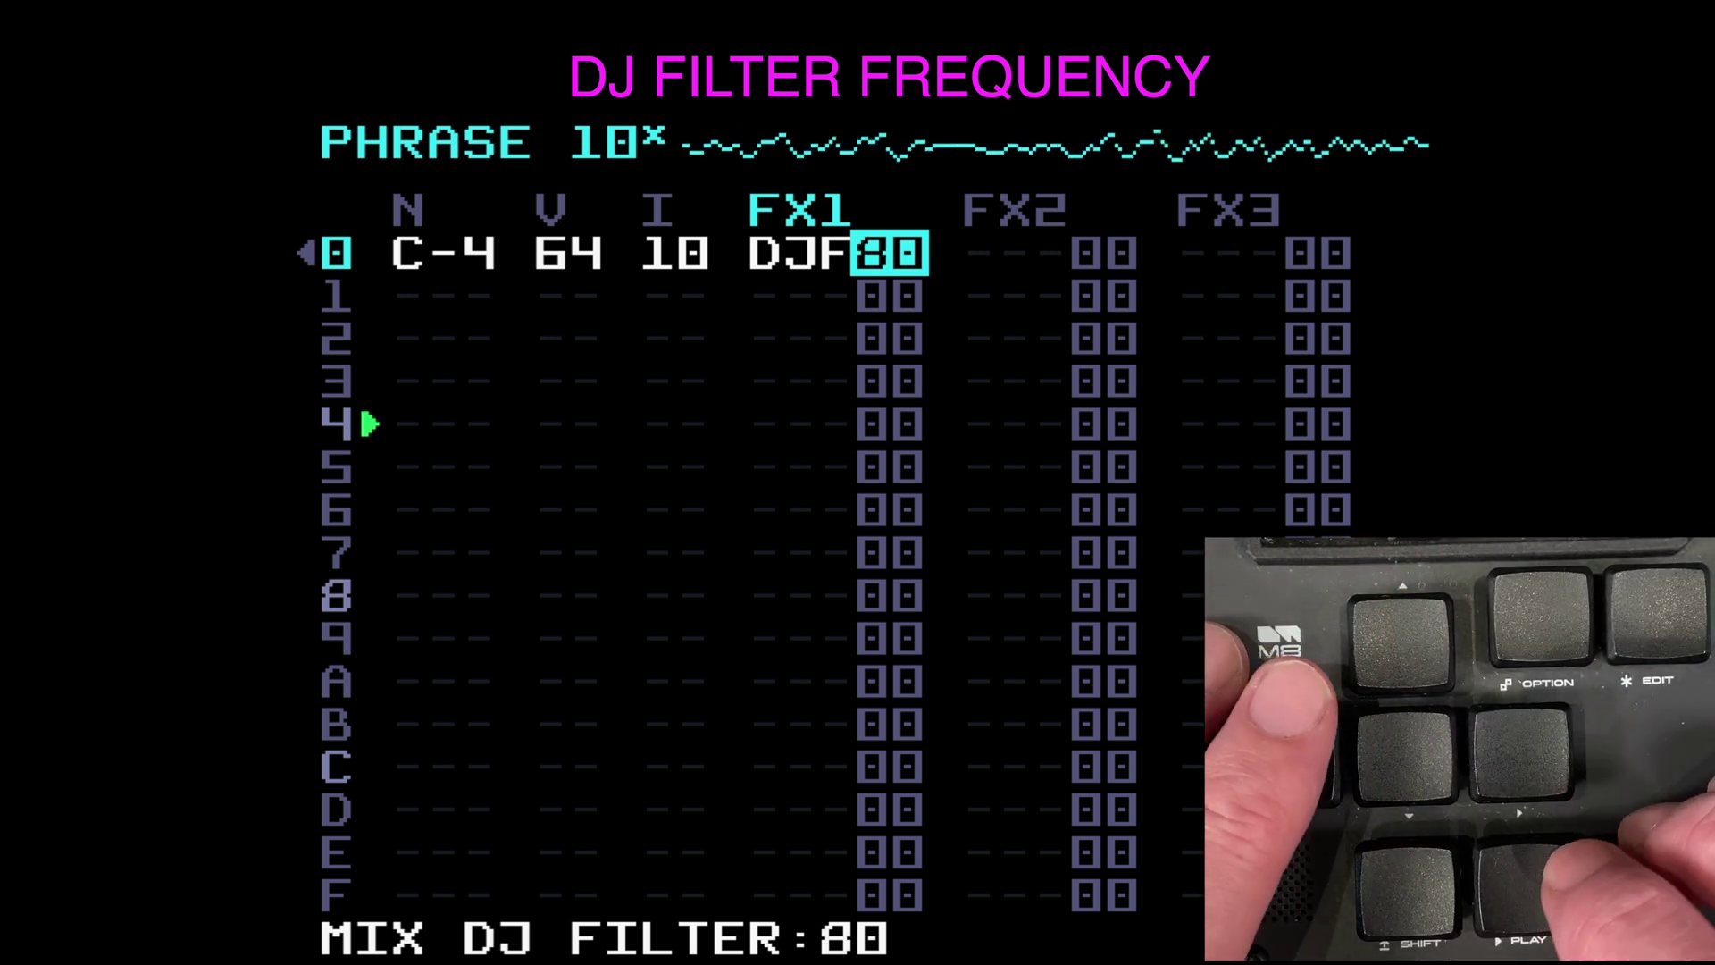
key(x+Up)
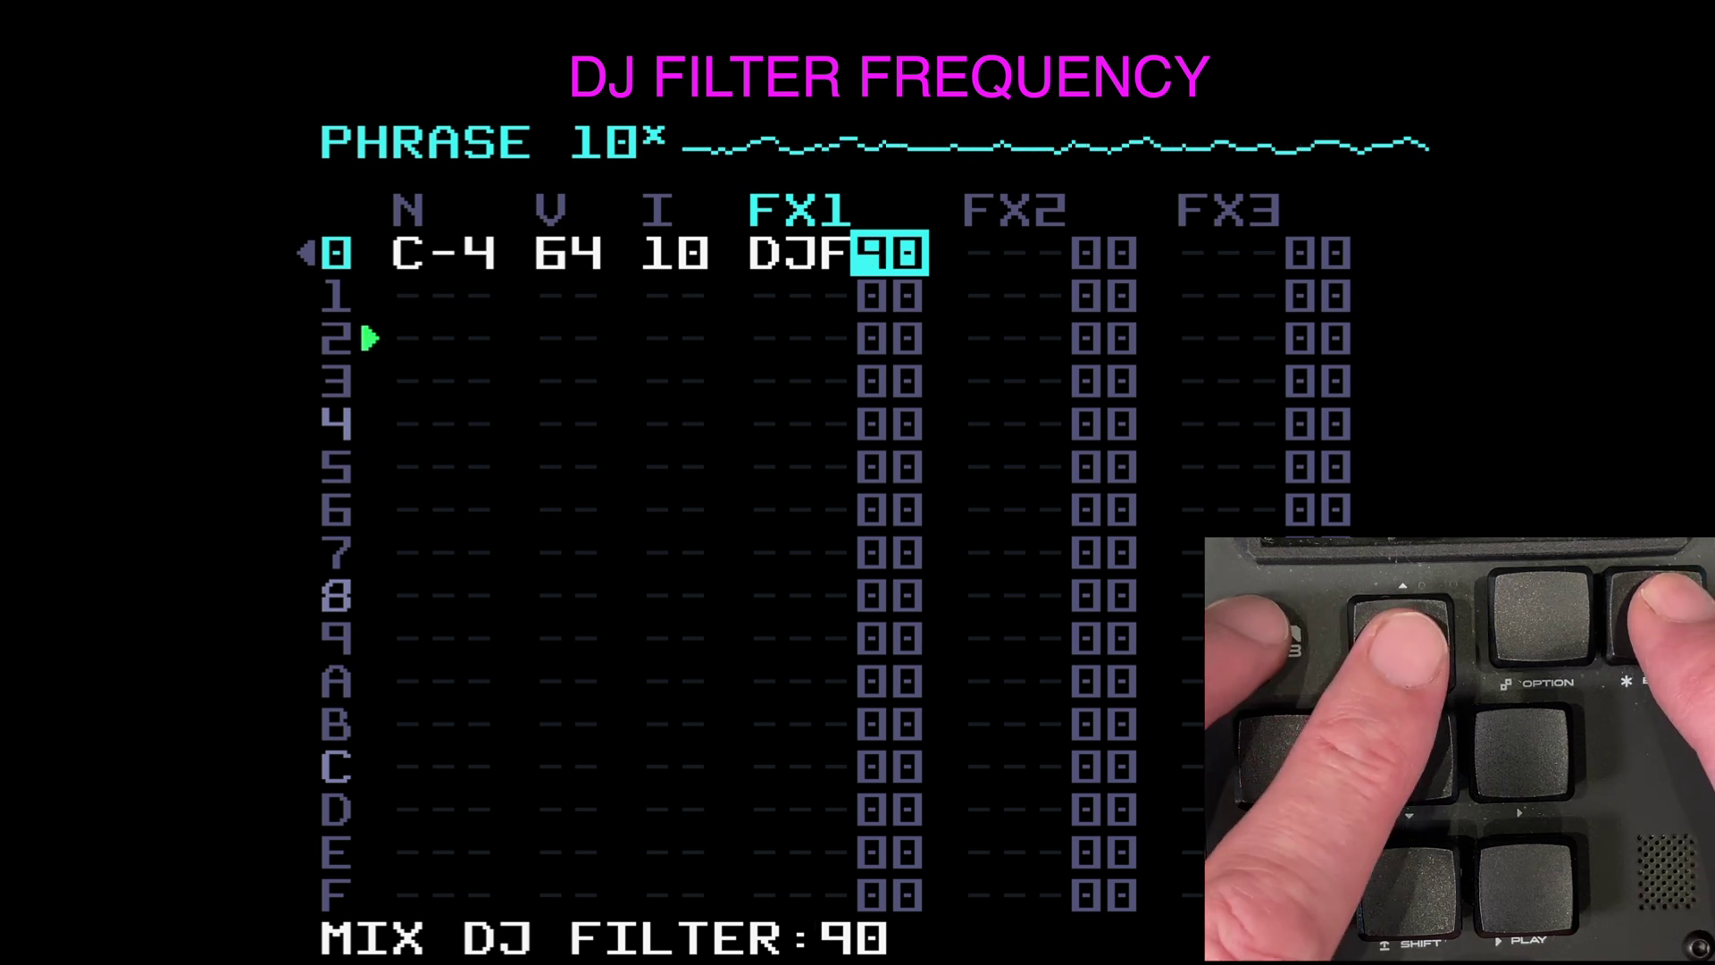
key(x+Up)
key(x+Up)
key(x+Up)
key(x+Up)
key(x+Up)
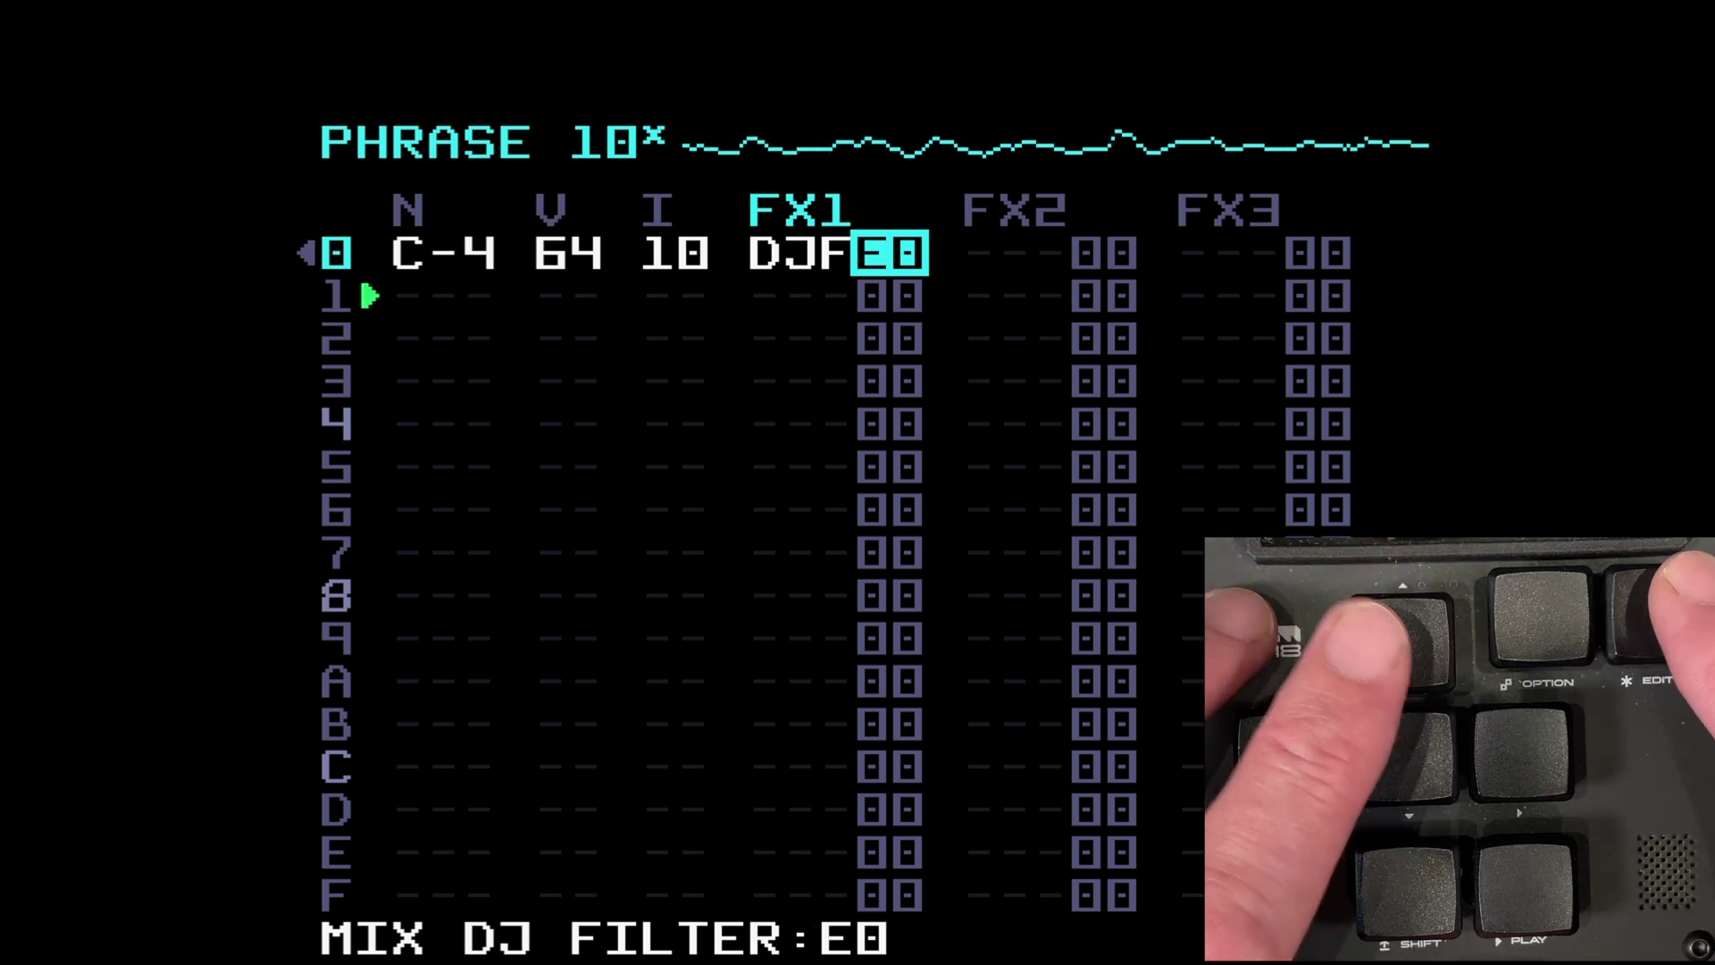
key(x+Down)
key(x+Down)
key(x+Down)
key(x+Down)
key(x+Down)
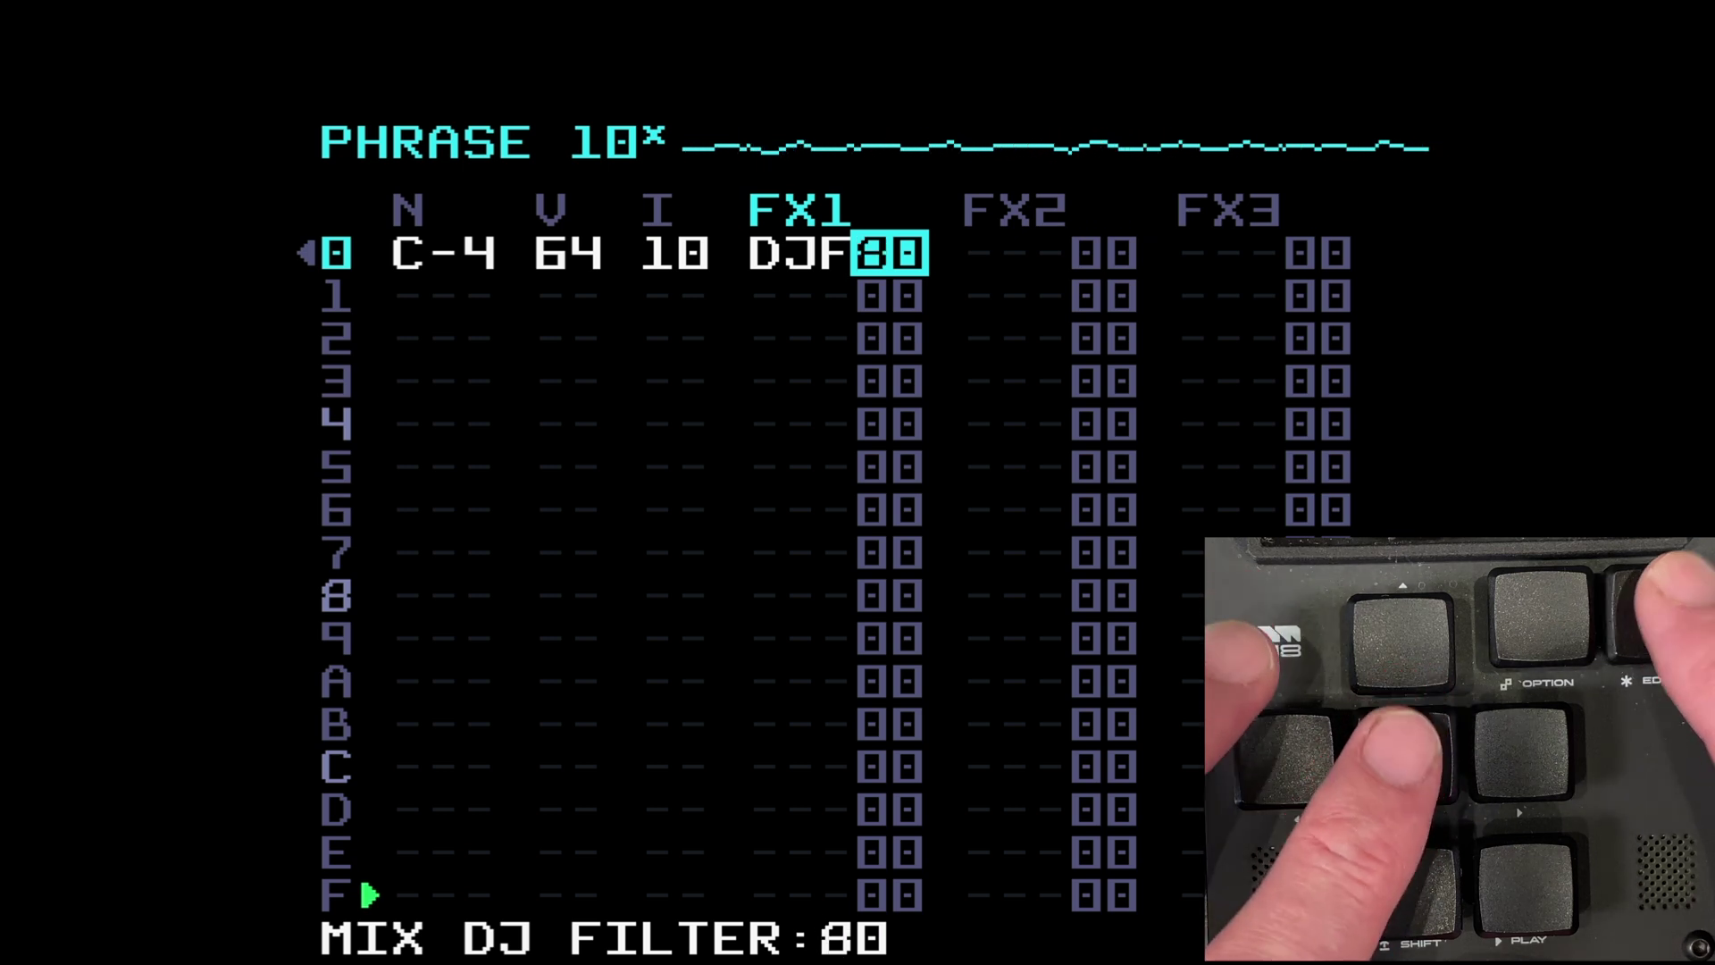
key(Down)
key(Down)
key(Down)
key(Down)
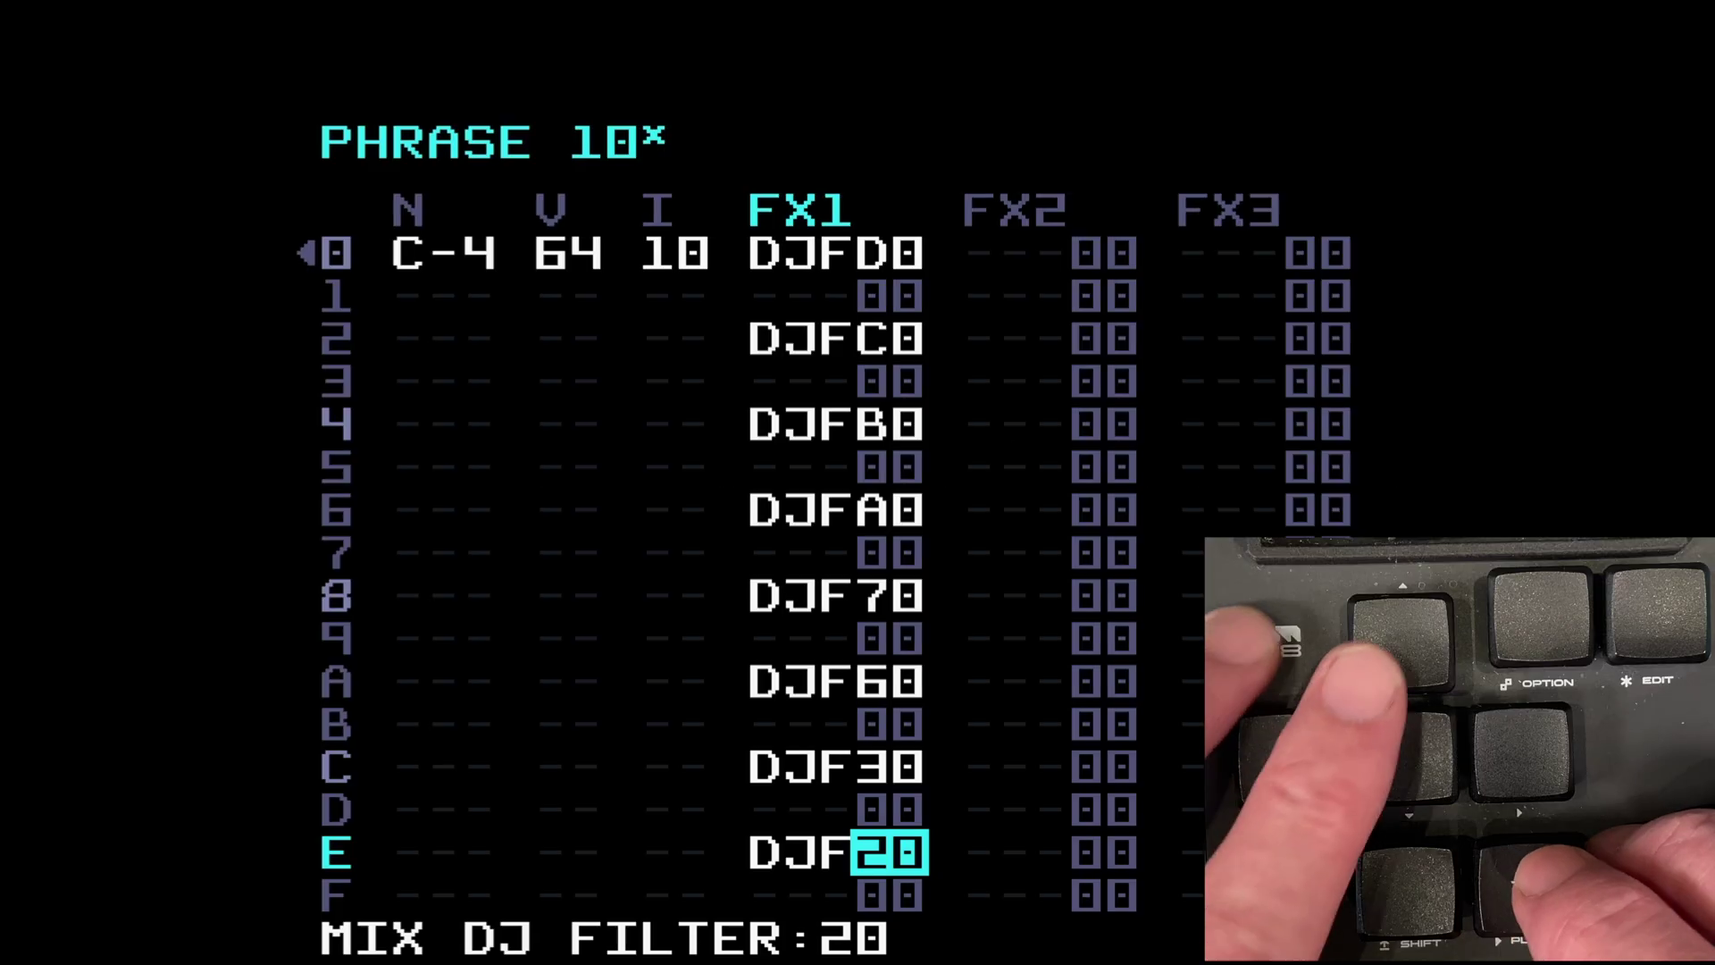
Step: Return to row 0's DJF D0 value and play phrase 10's descending D0-to-20 filter steps
key(Up)
key(Up)
key(Up)
key(Up)
key(Up)
key(Up)
key(Up)
key(Up)
key(Up)
key(Up)
key(Up)
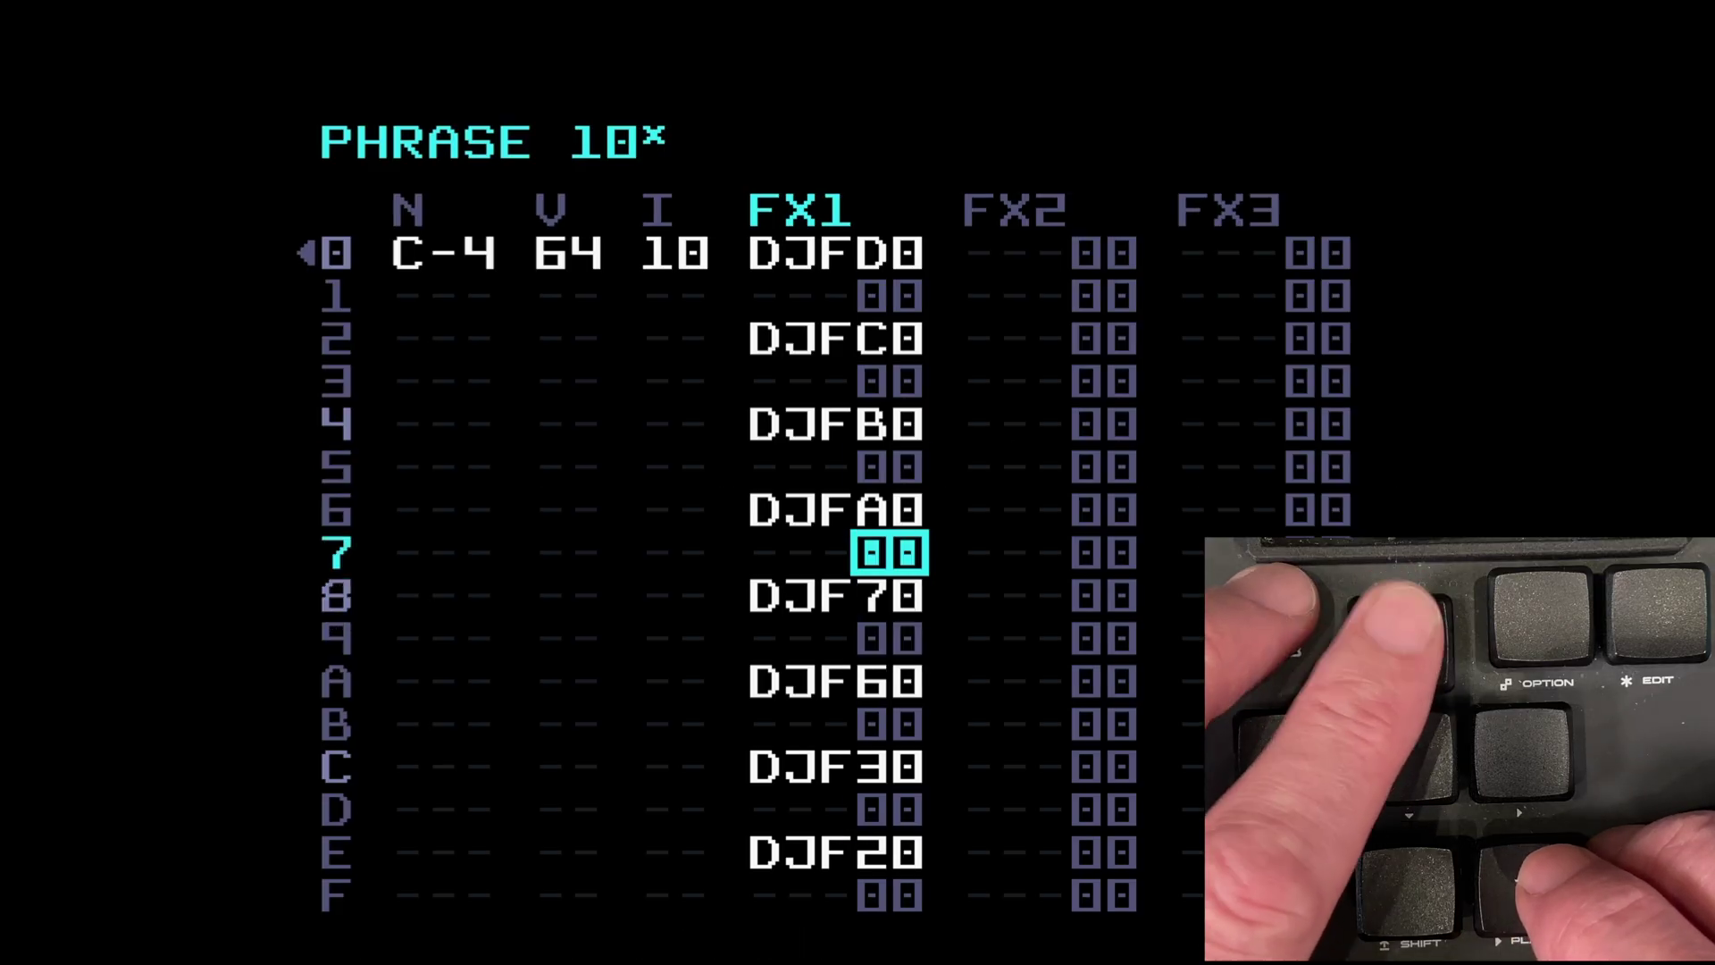
key(Up)
key(Up)
key(Up)
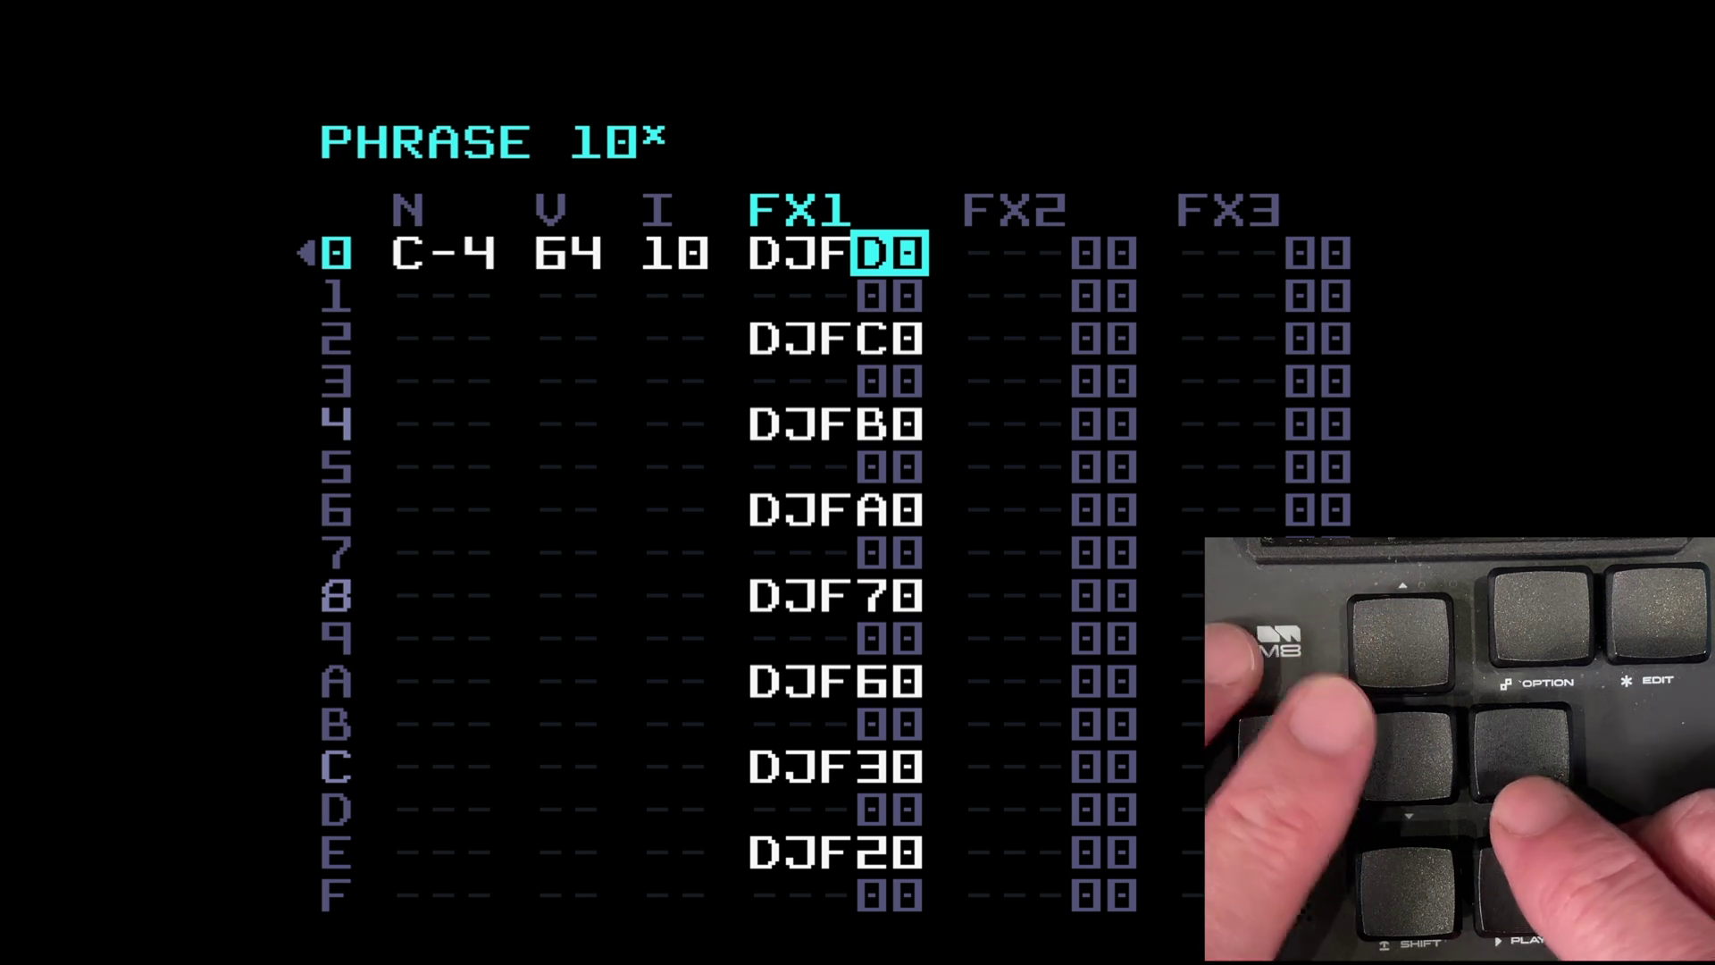
key(Down)
key(Down)
key(Down)
key(Down)
key(Down)
key(Down)
key(Down)
key(Down)
key(Down)
key(Down)
key(Down)
key(Down)
key(Down)
key(Down)
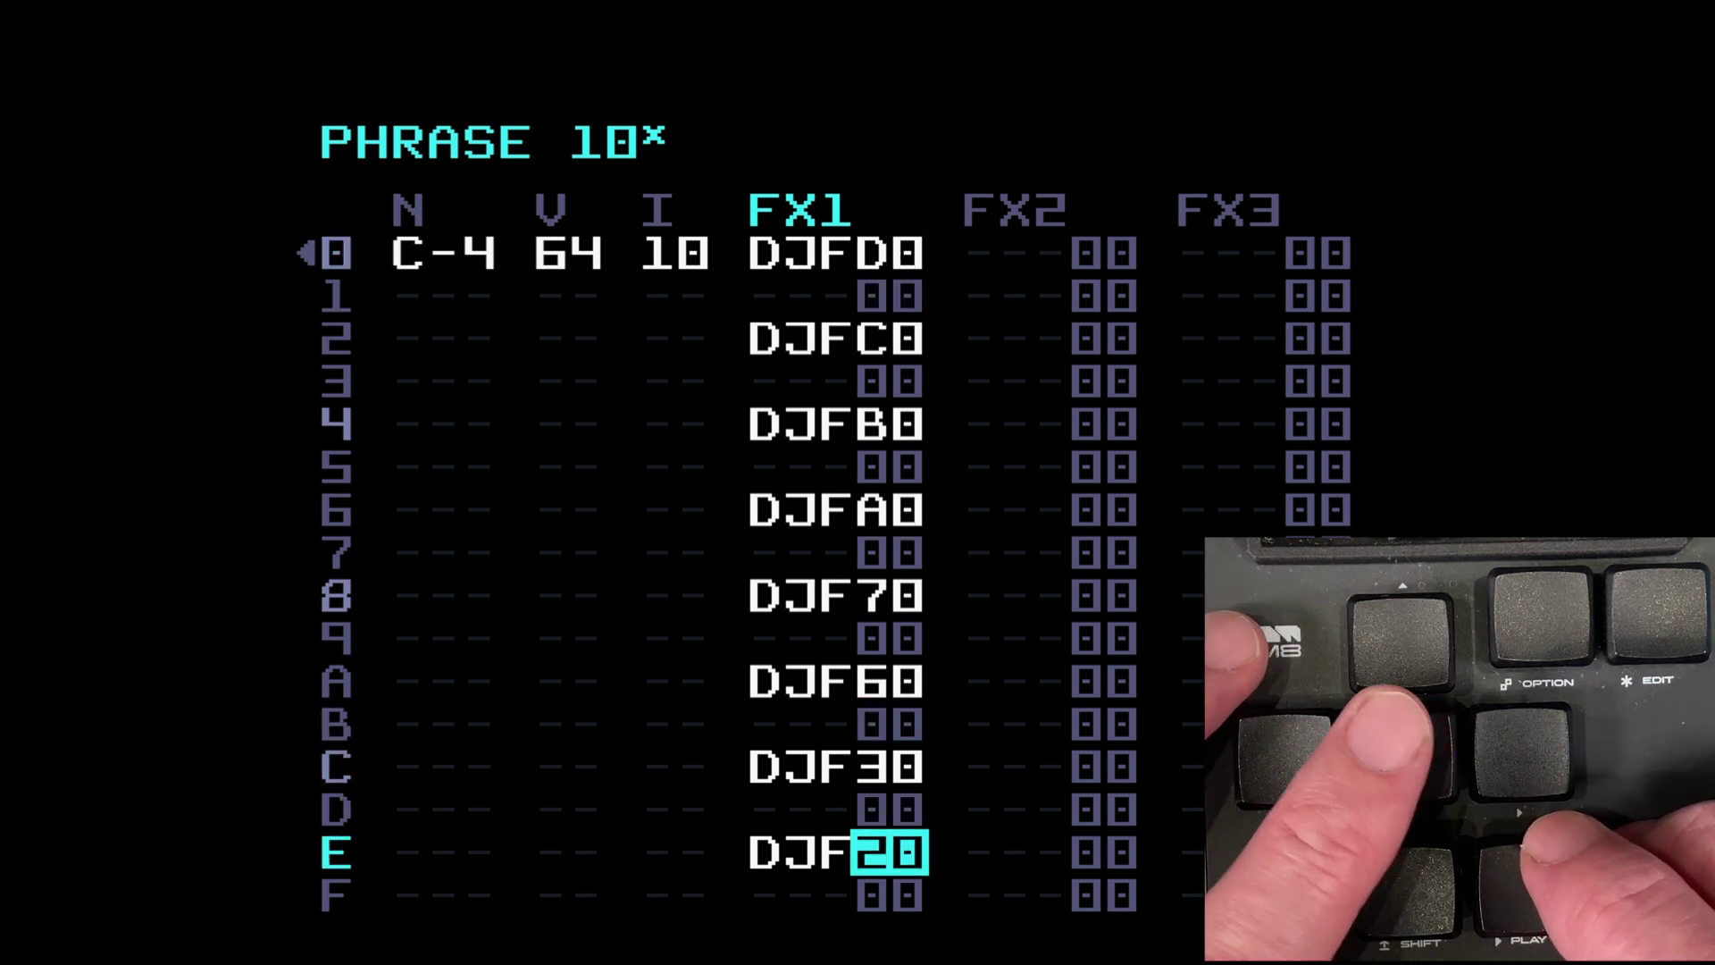
key(Up)
key(Up)
key(Up)
key(Up)
key(Up)
key(Up)
key(Up)
key(Up)
key(Up)
key(Up)
key(Up)
key(Up)
key(Up)
key(Up)
key(space)
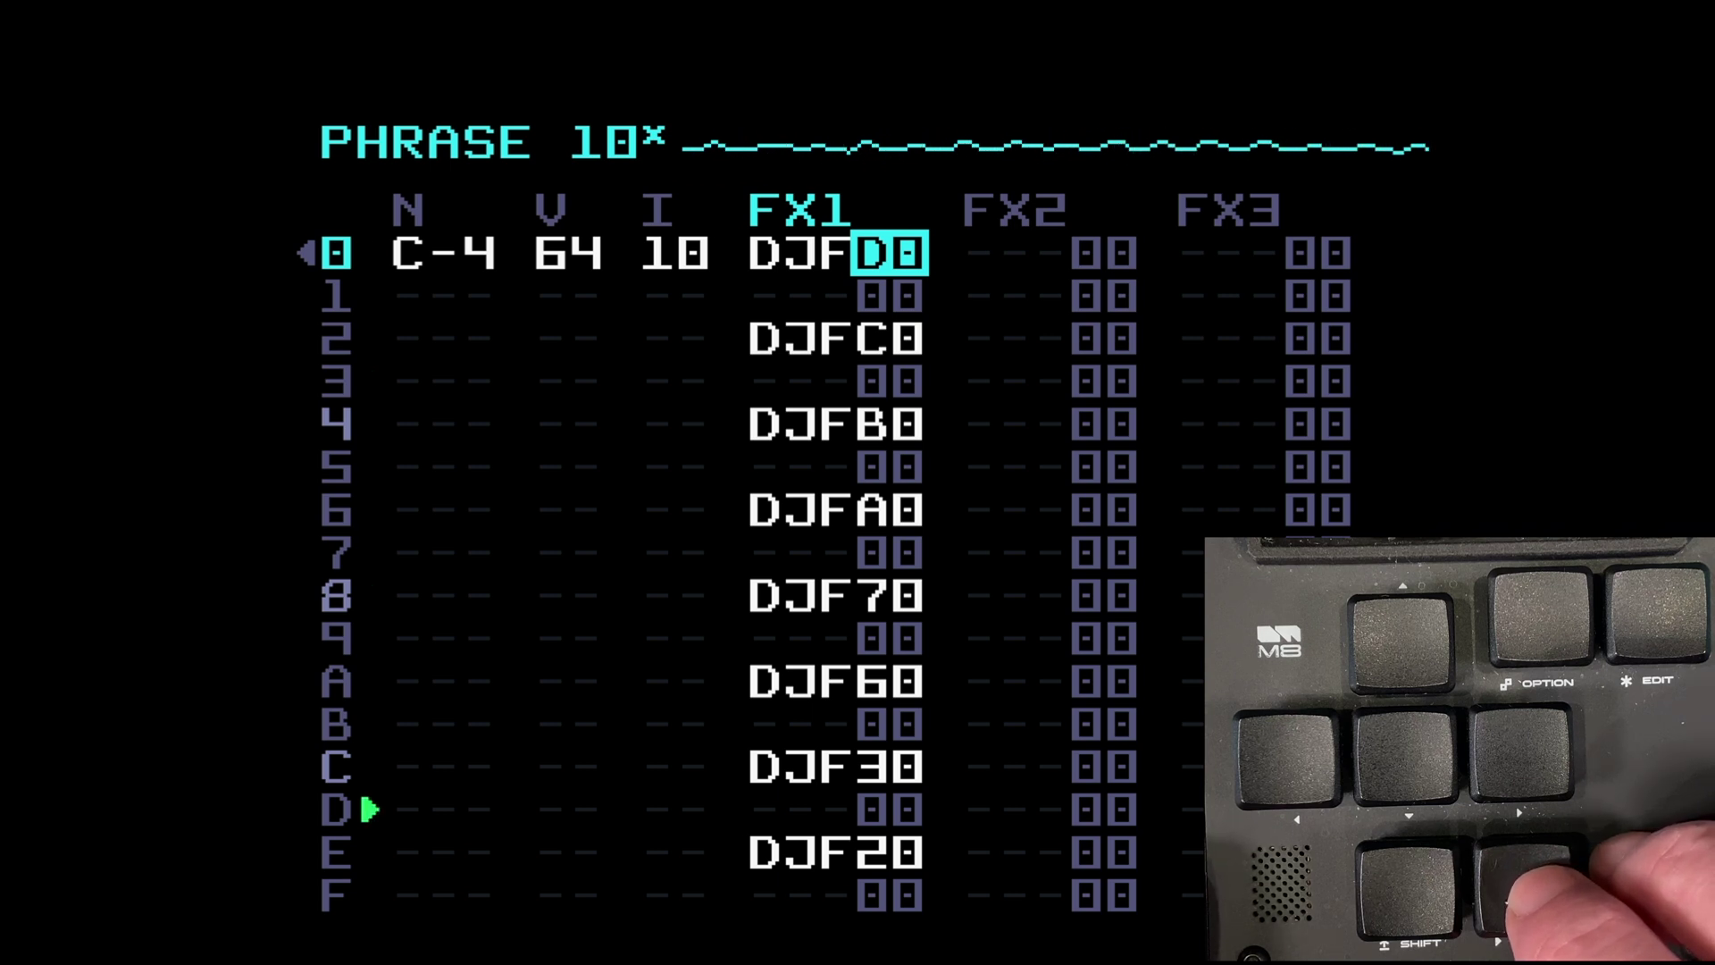
Step: Stop playback and raise the mixer's DJ filter from 80 up to FF
key(space)
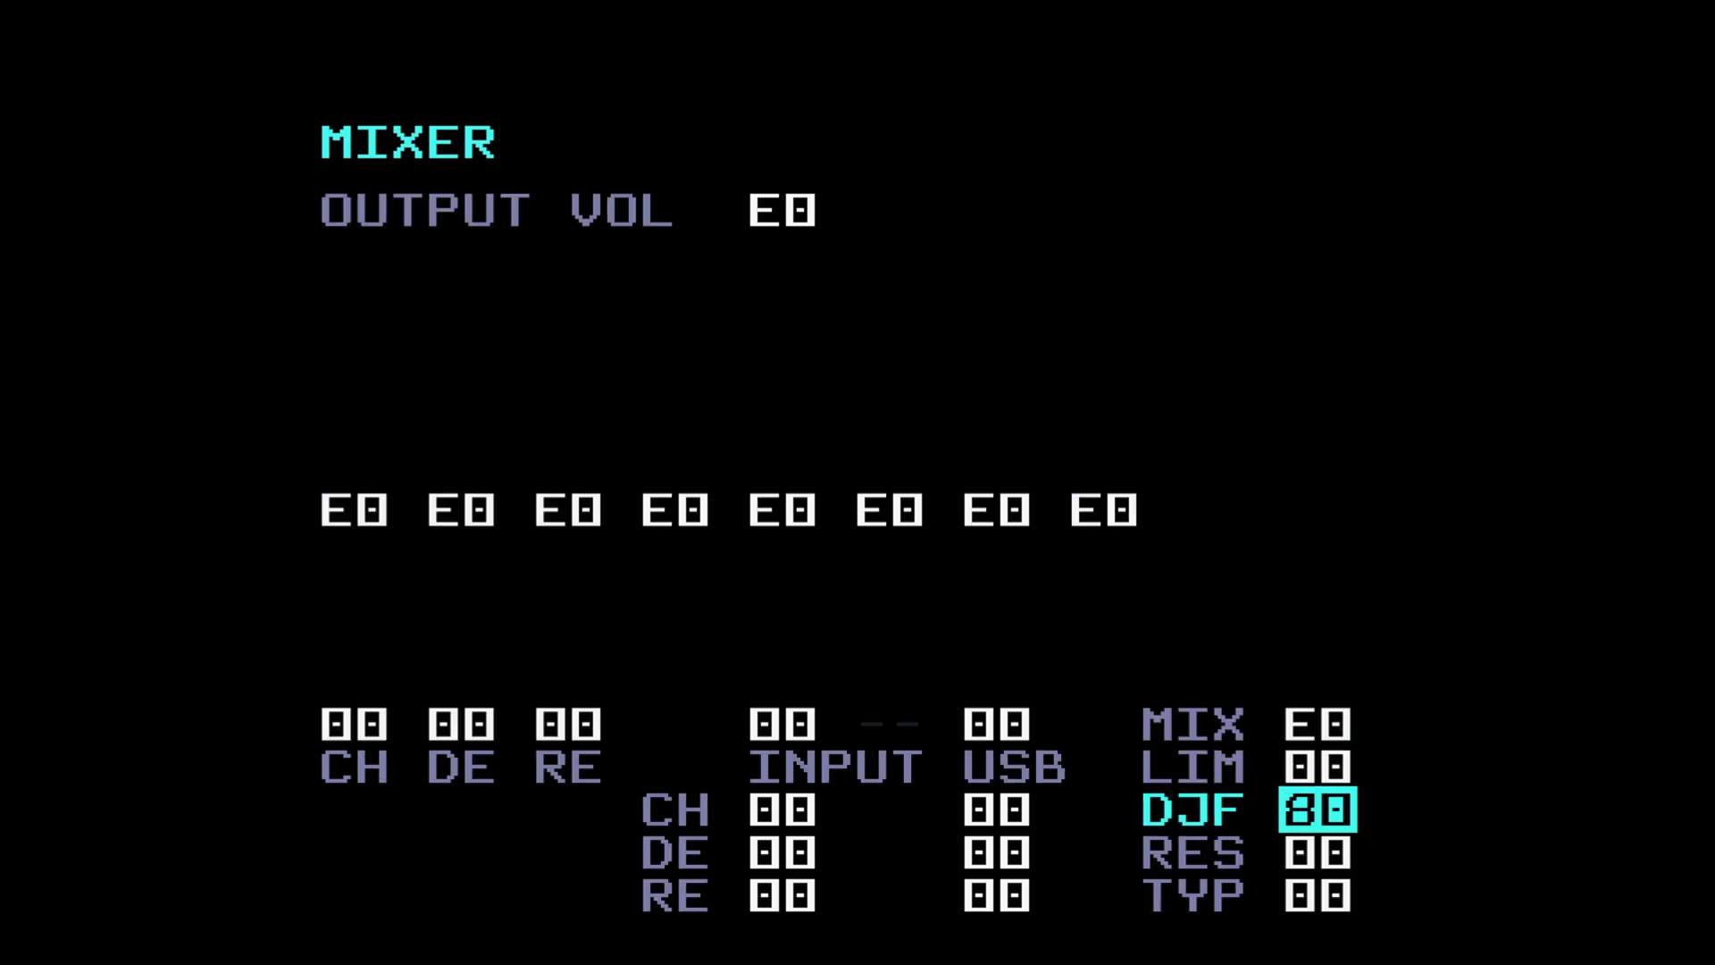
key(x+Up)
key(x+Down)
key(x+Up)
key(x+Up)
key(x+Up)
key(x+Up)
key(x+Up)
key(x+Up)
key(x+Up)
key(x+Right)
key(x+Right)
key(x+Right)
key(x+Right)
key(x+Right)
key(x+Right)
key(x+Right)
key(x+Right)
key(x+Right)
key(x+Right)
key(x+Right)
key(x+Right)
key(x+Right)
key(x+Right)
key(x+Right)
Step: Move through chain 10 and song view to phrase 10, audition it from the mixer, then stop
key(shift+Up)
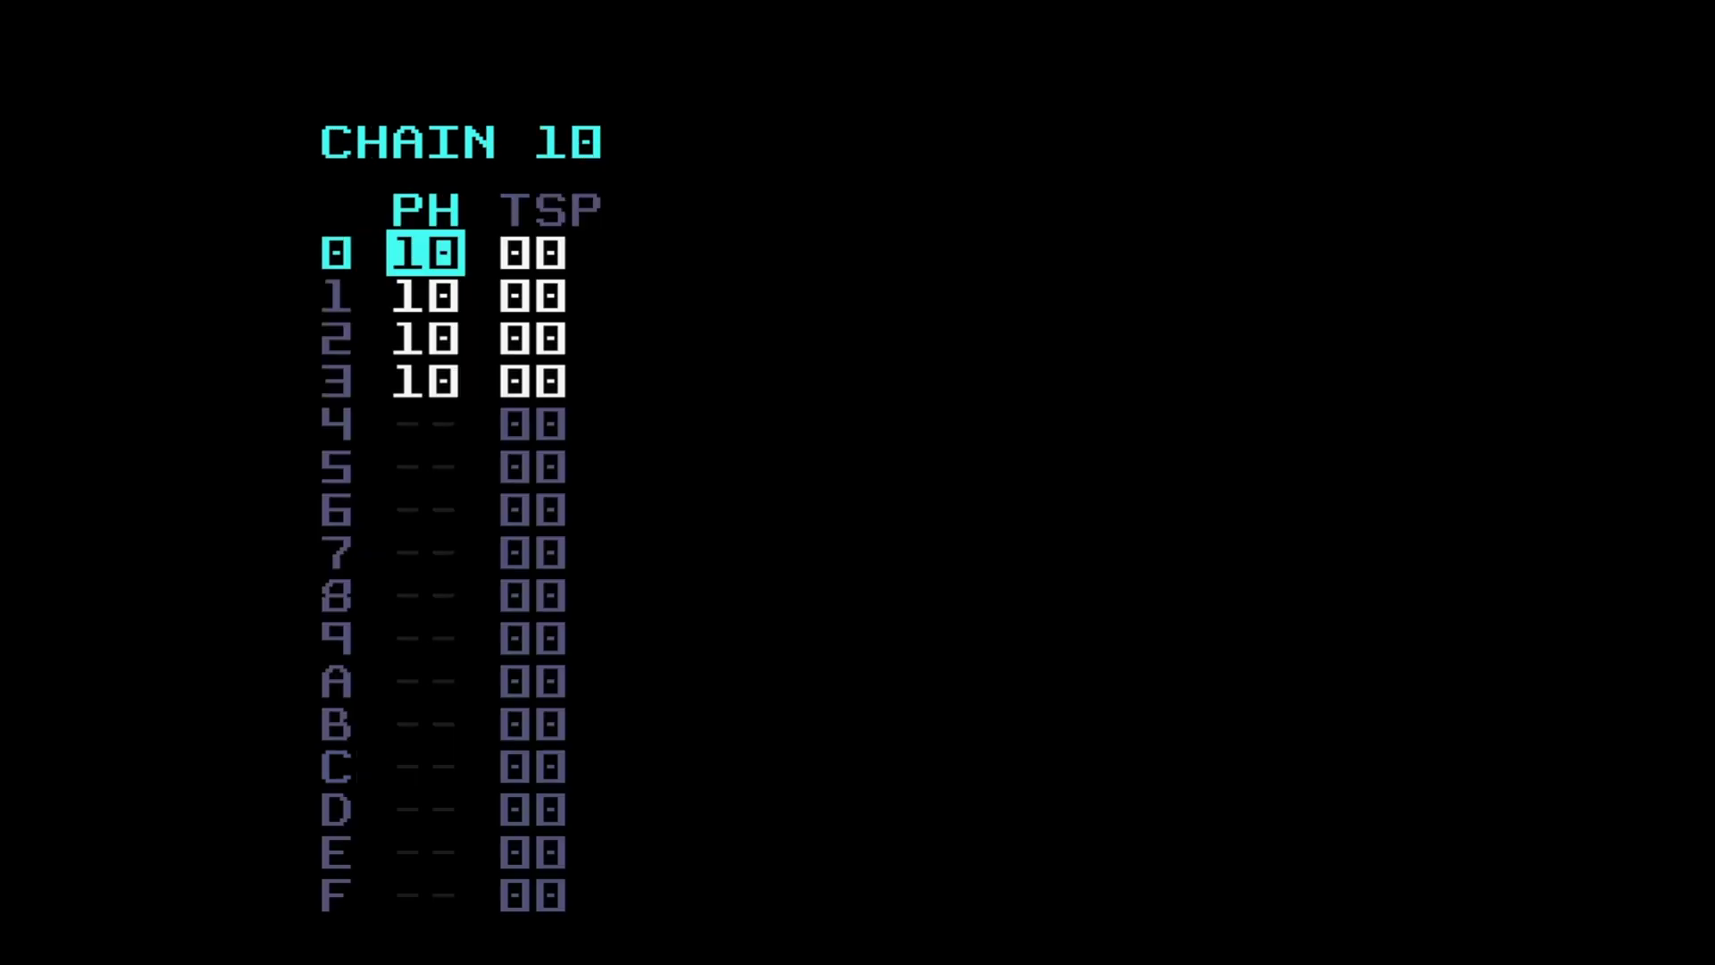
key(shift+Left)
key(shift+Right)
key(shift+Right)
key(space)
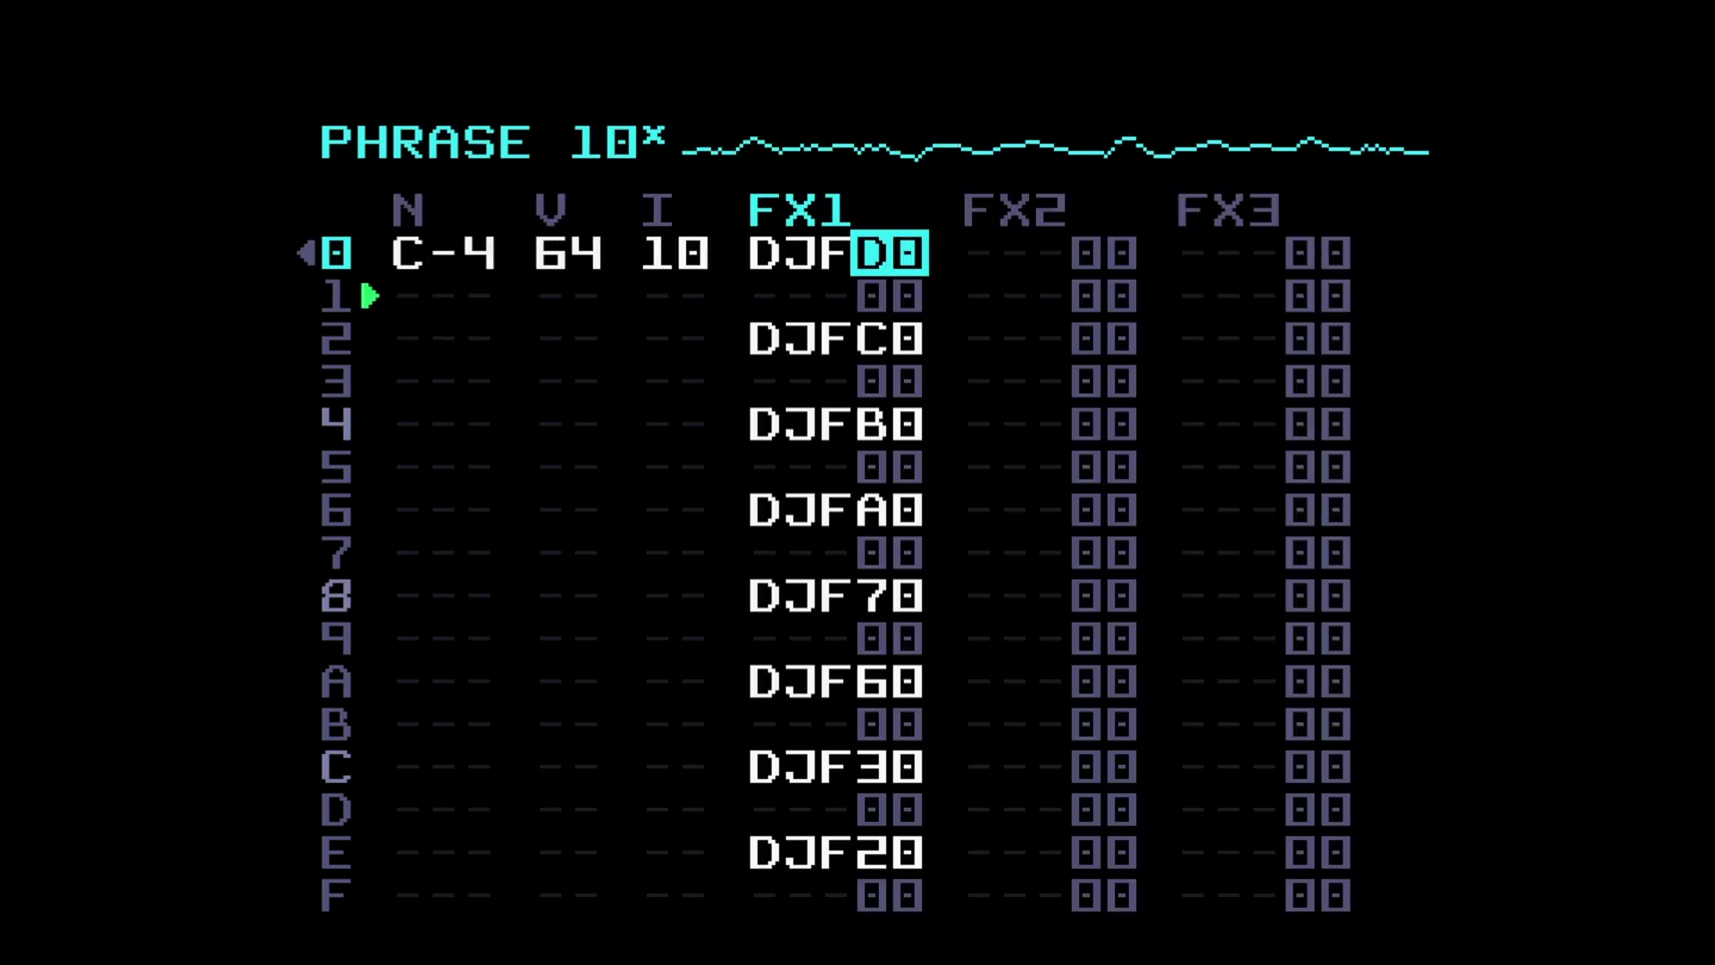
key(shift+Down)
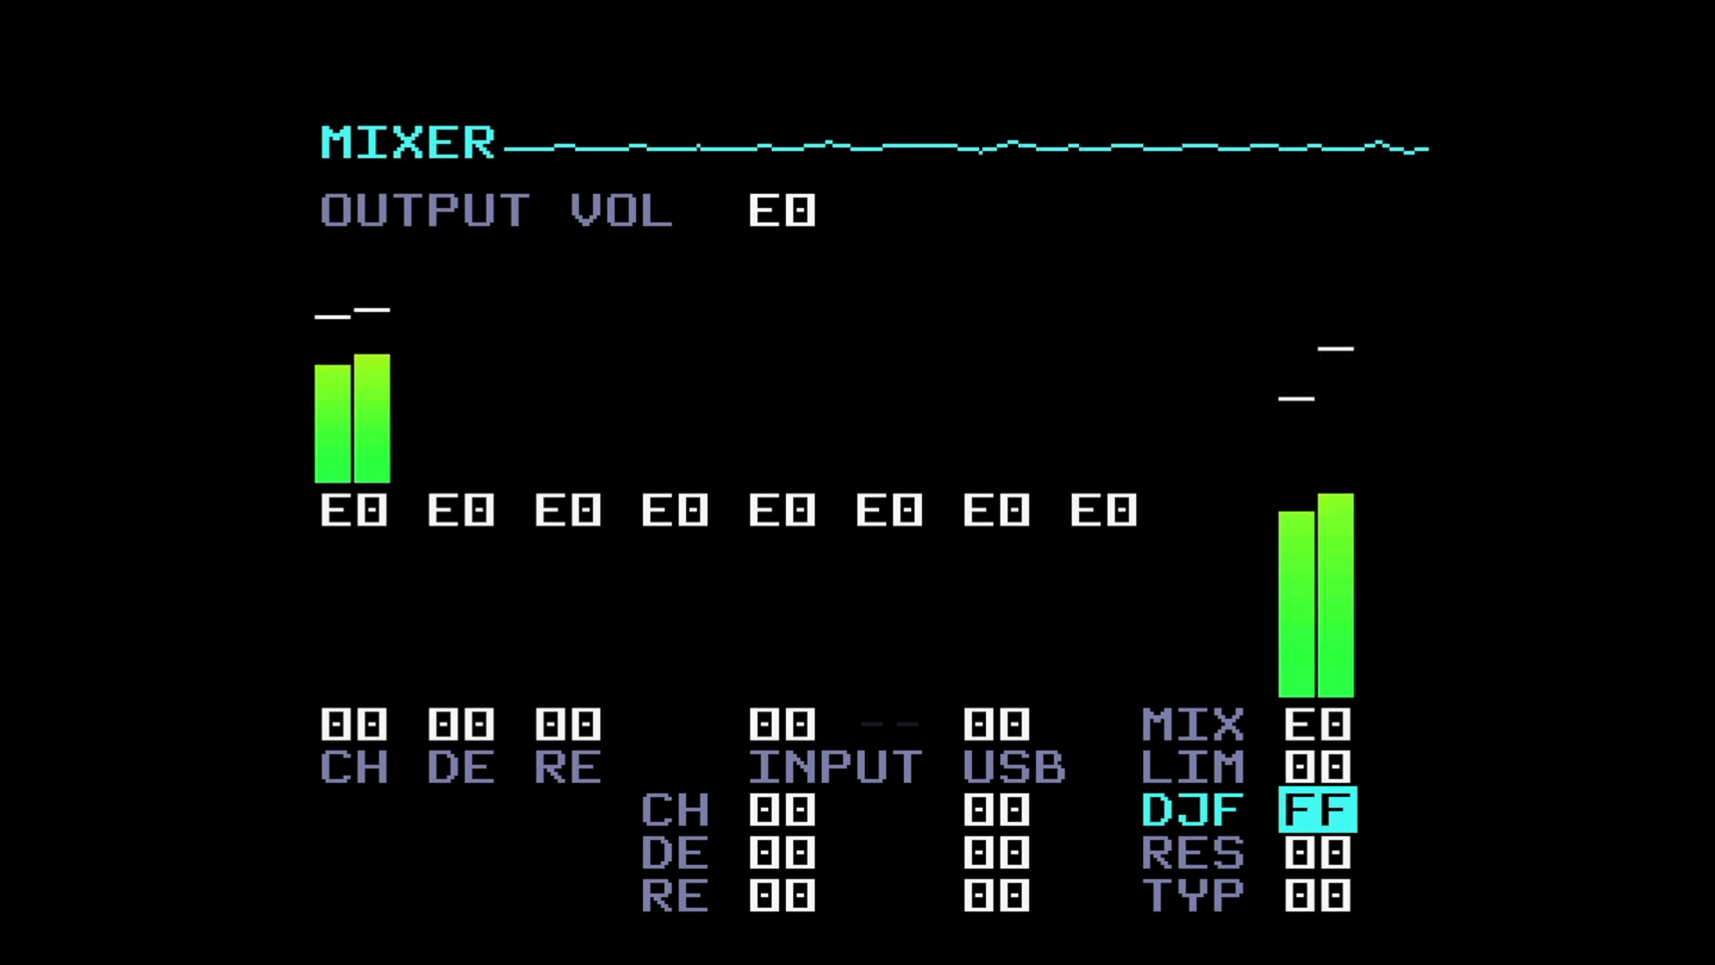
key(space)
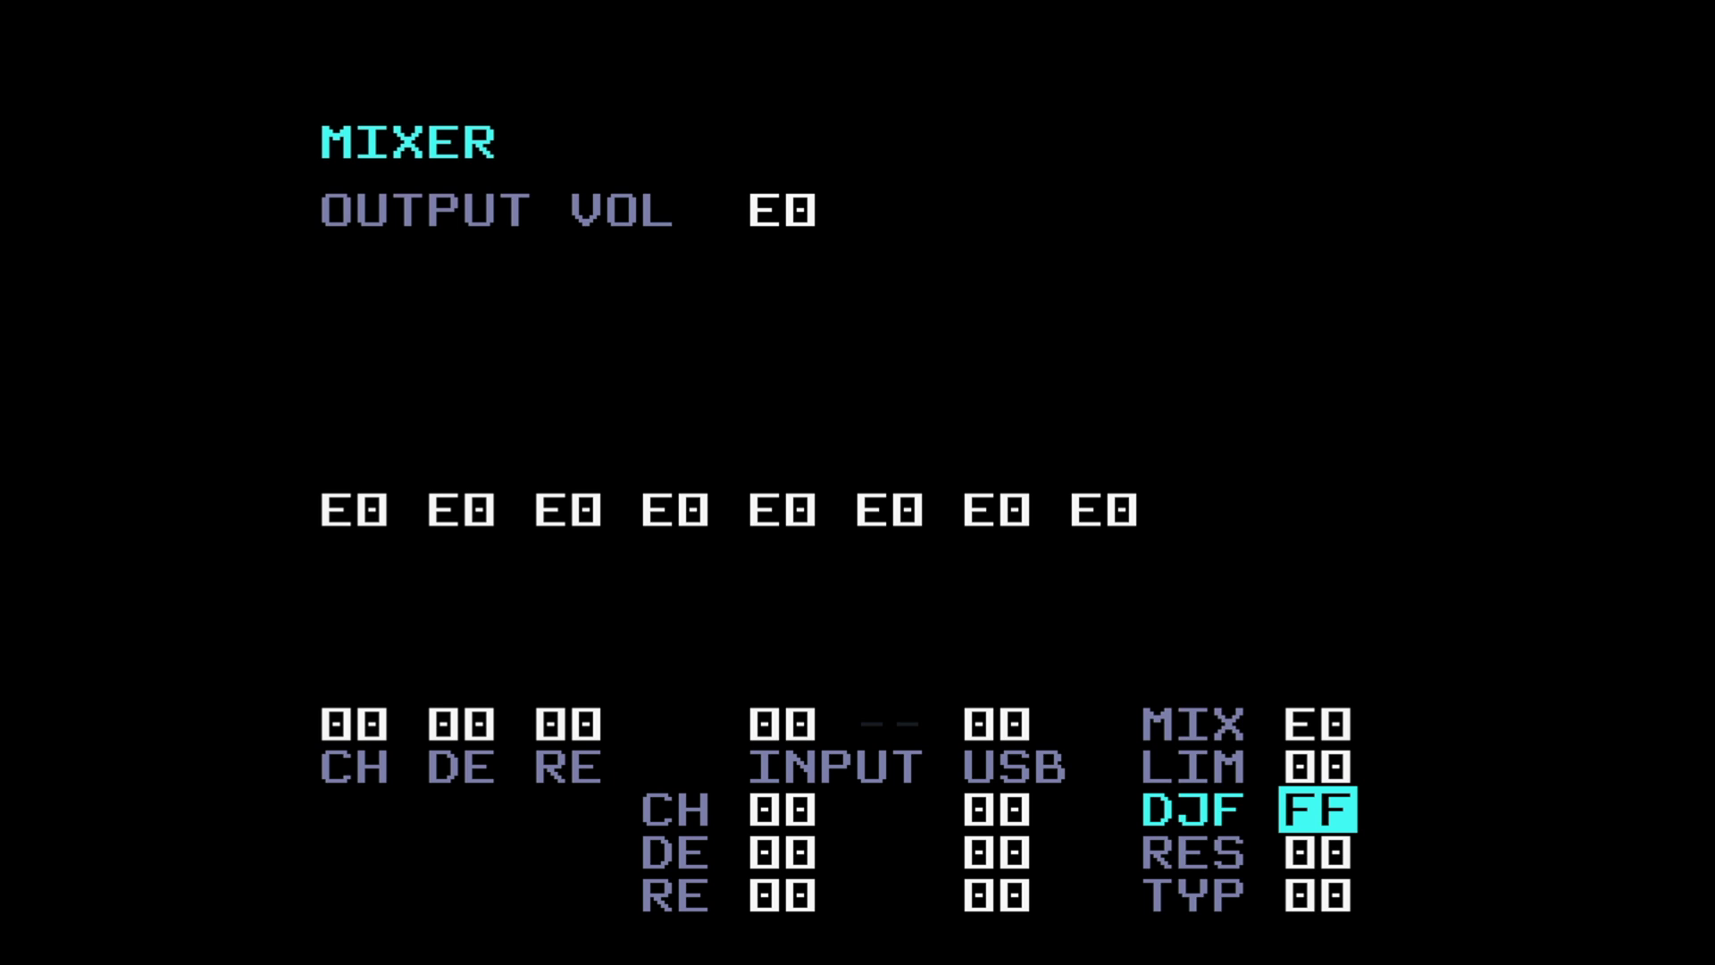
key(shift+Up)
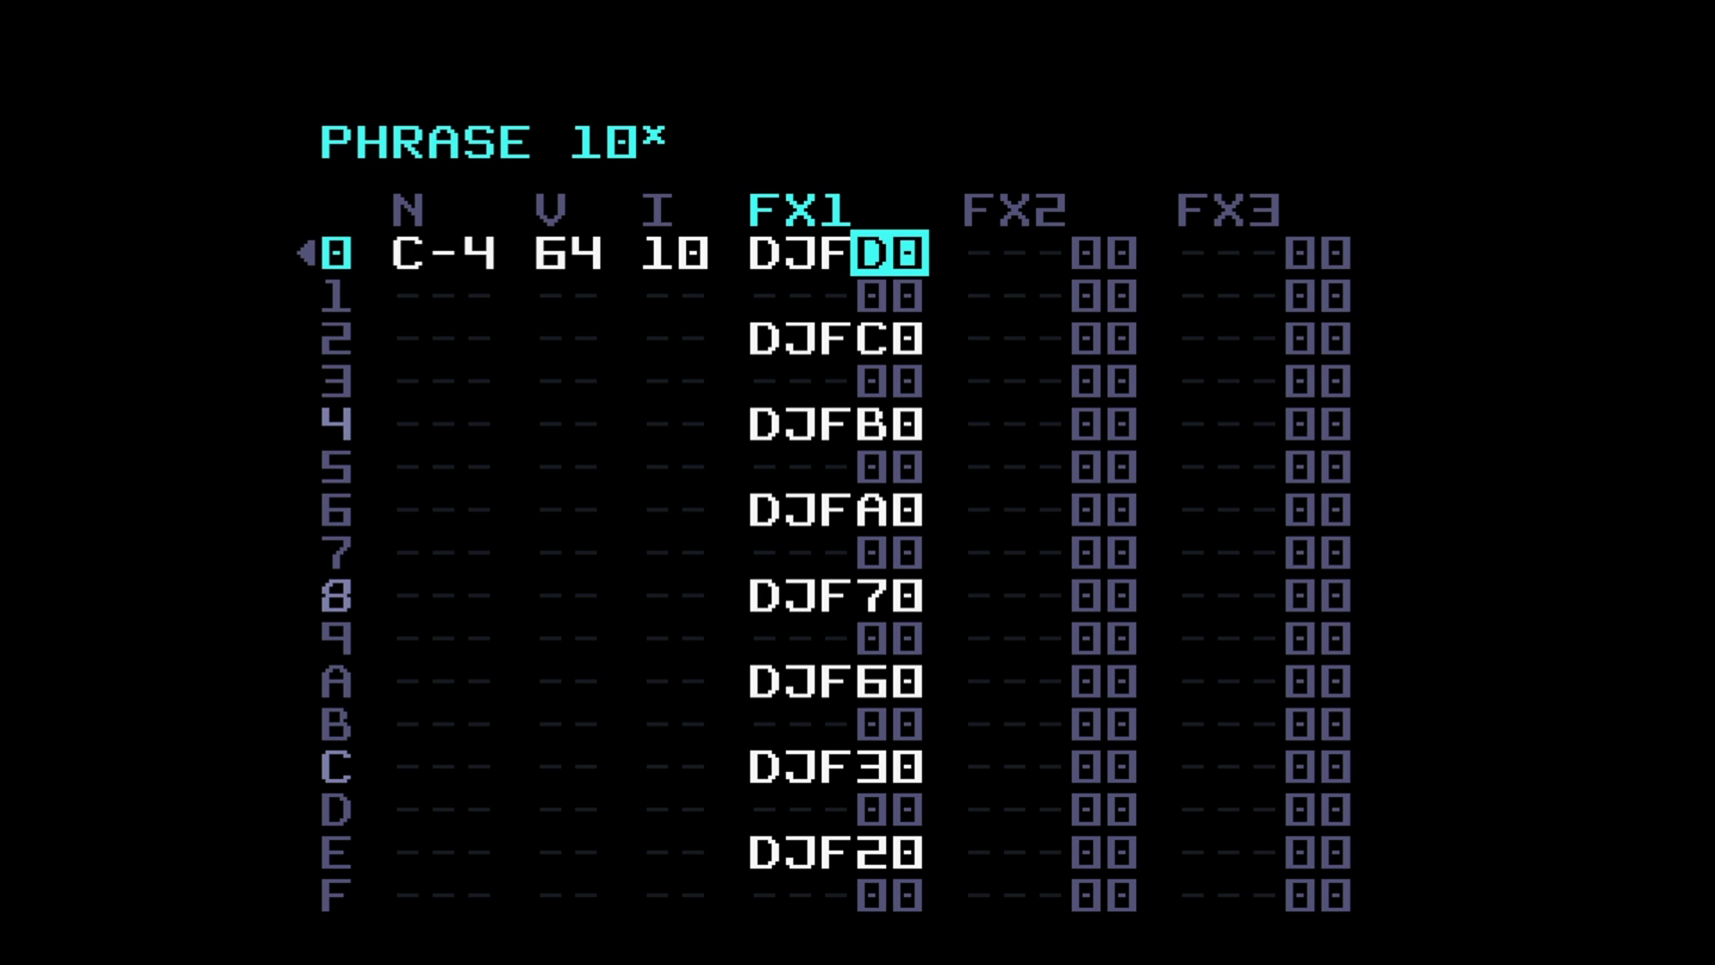